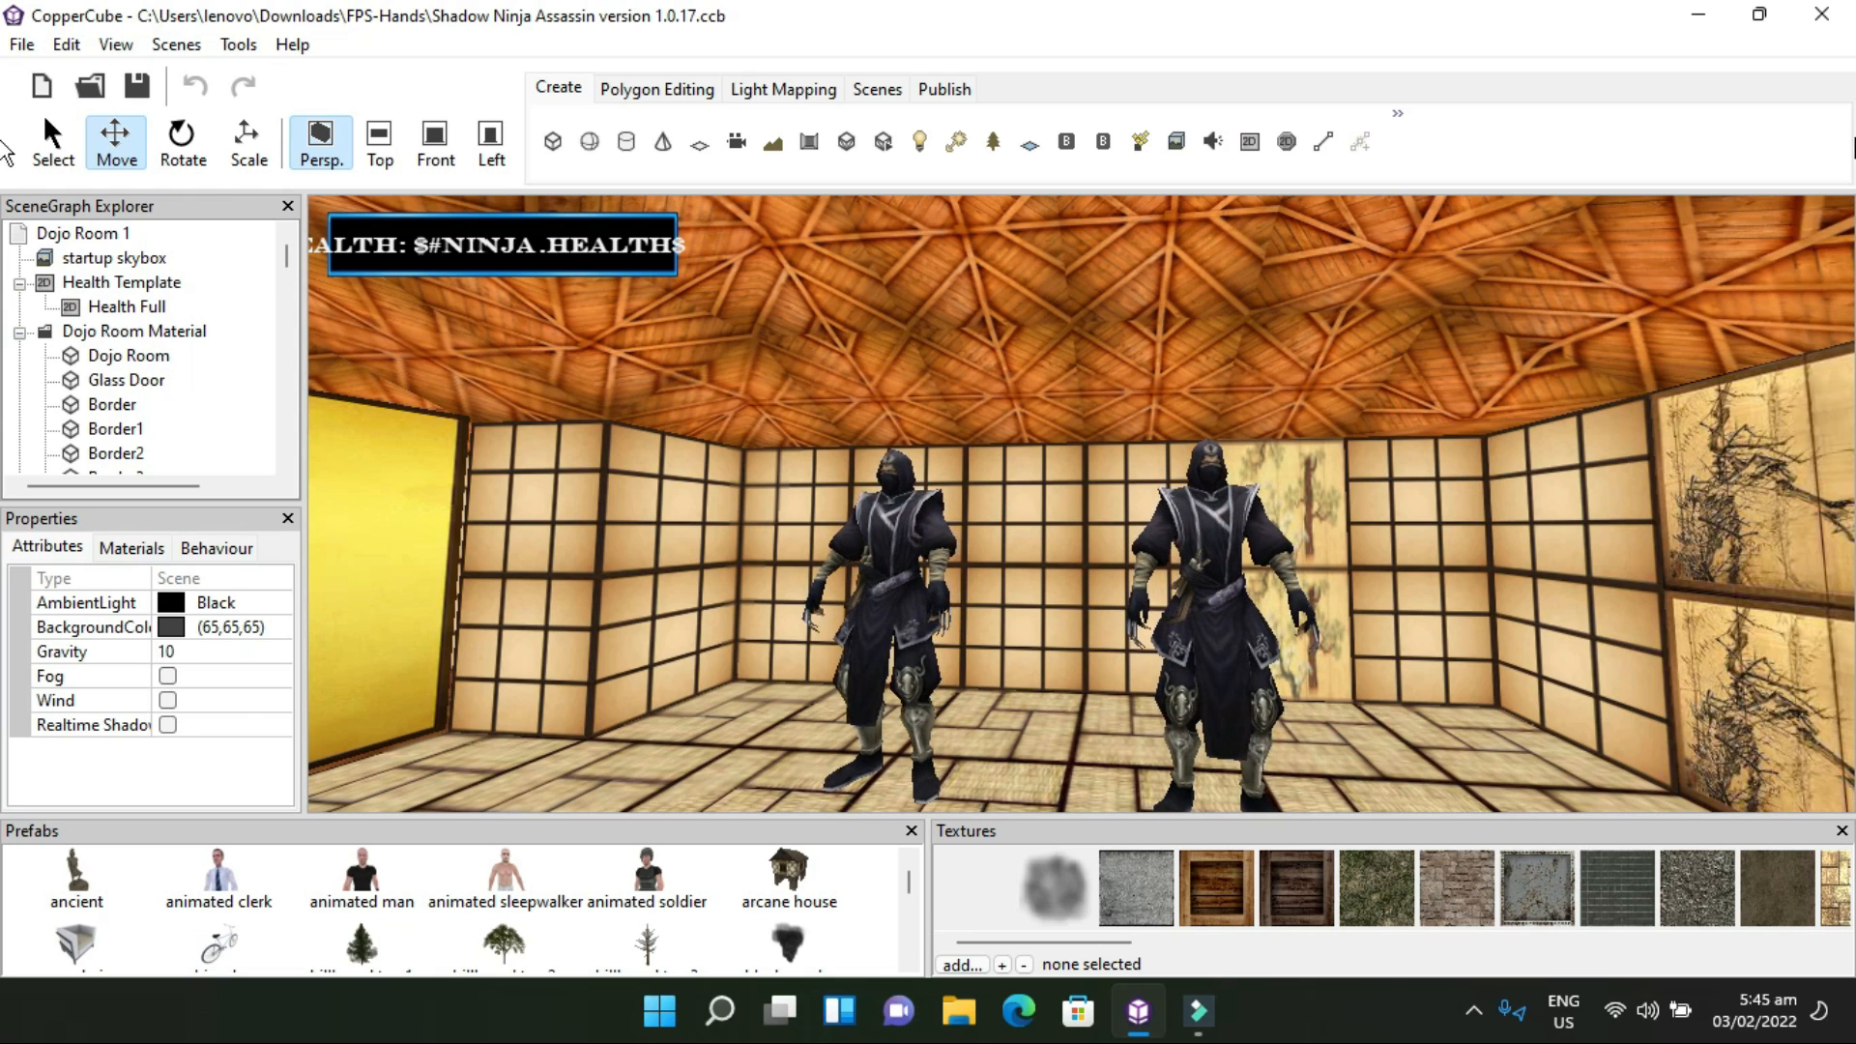
left_click_drag(990, 631, 487, 580)
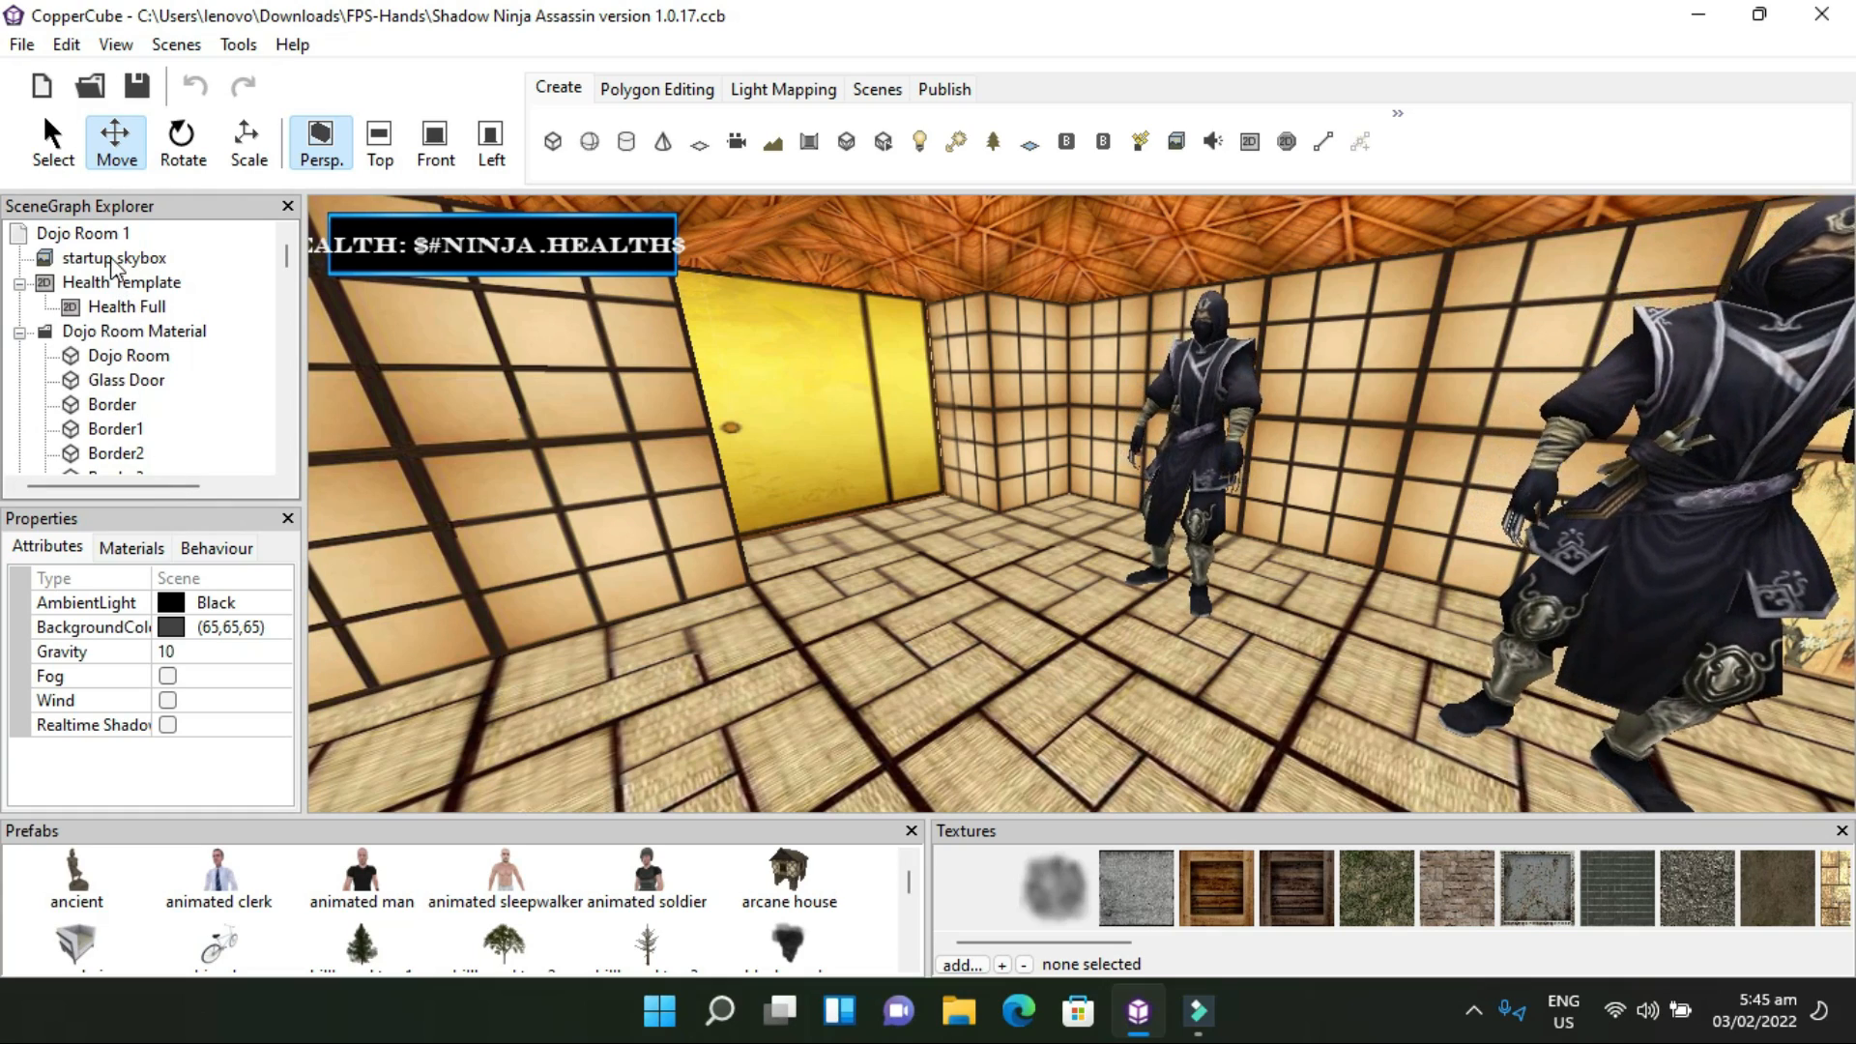
left_click(109, 242)
left_click_drag(629, 512, 671, 503)
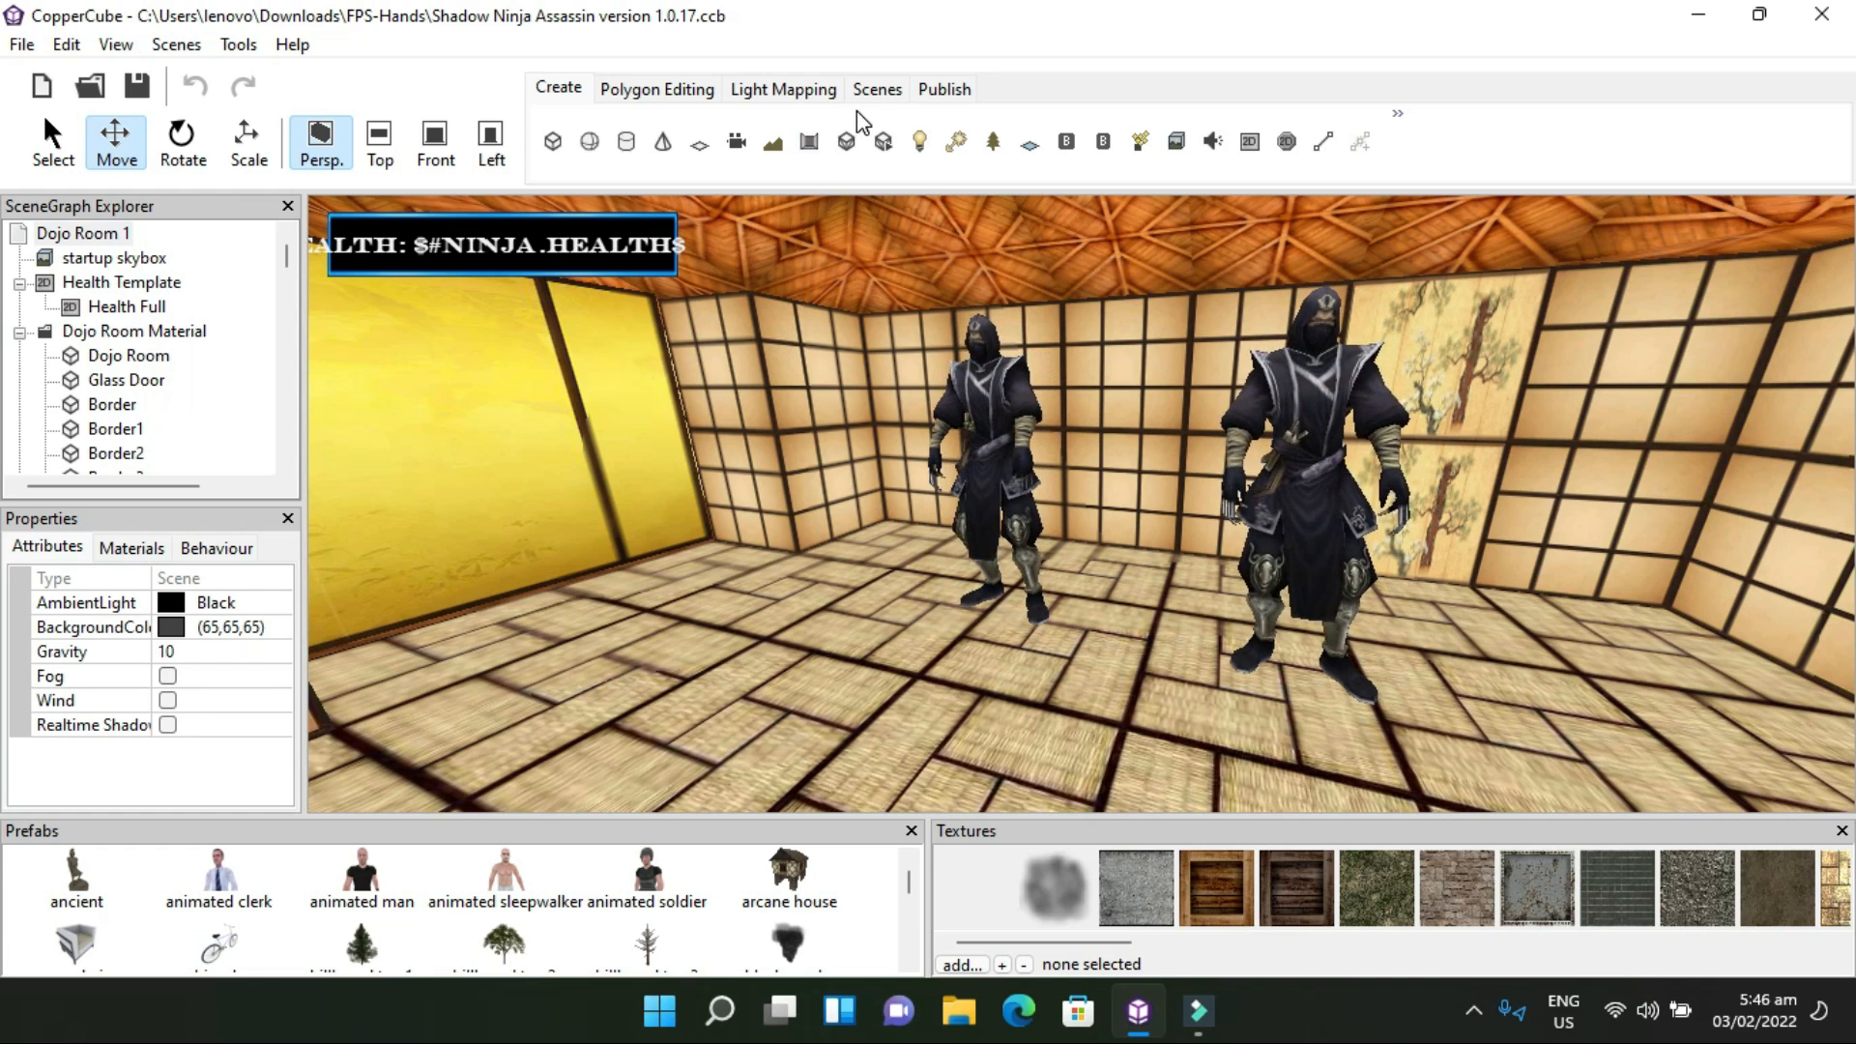
left_click(22, 45)
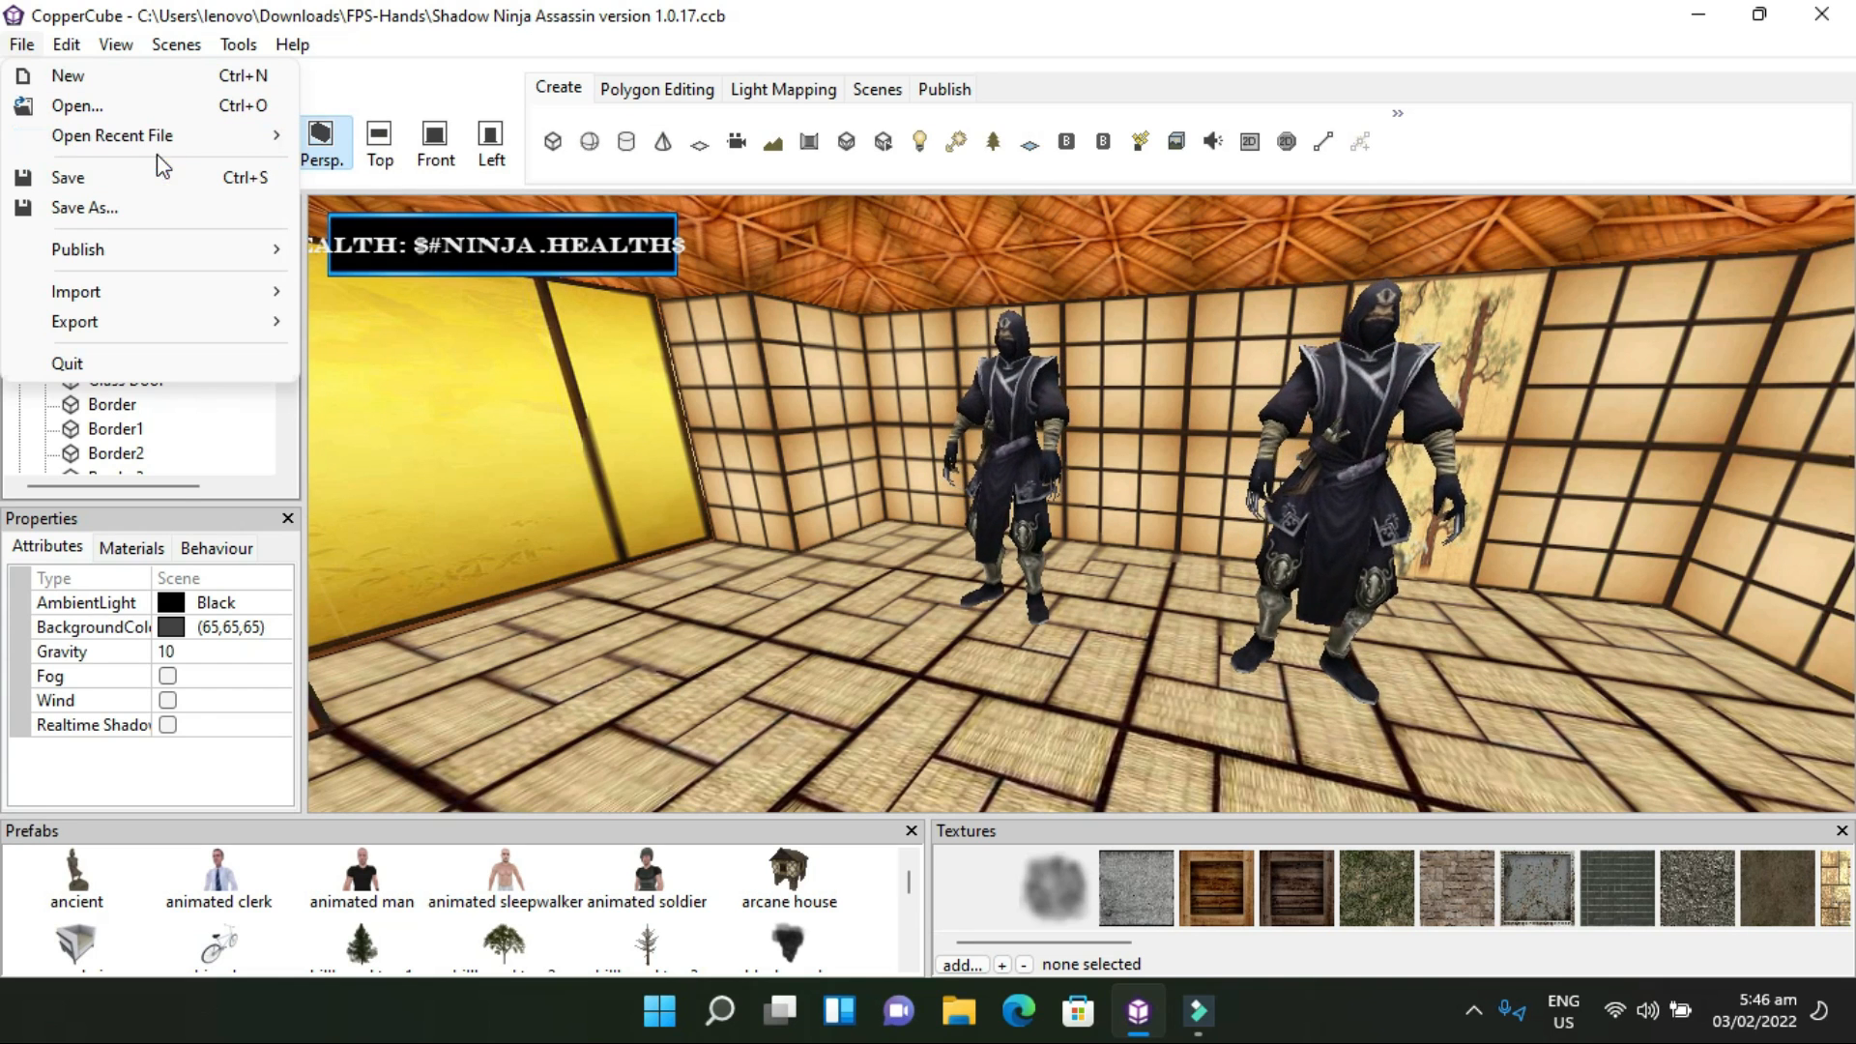
mouse_move(287, 142)
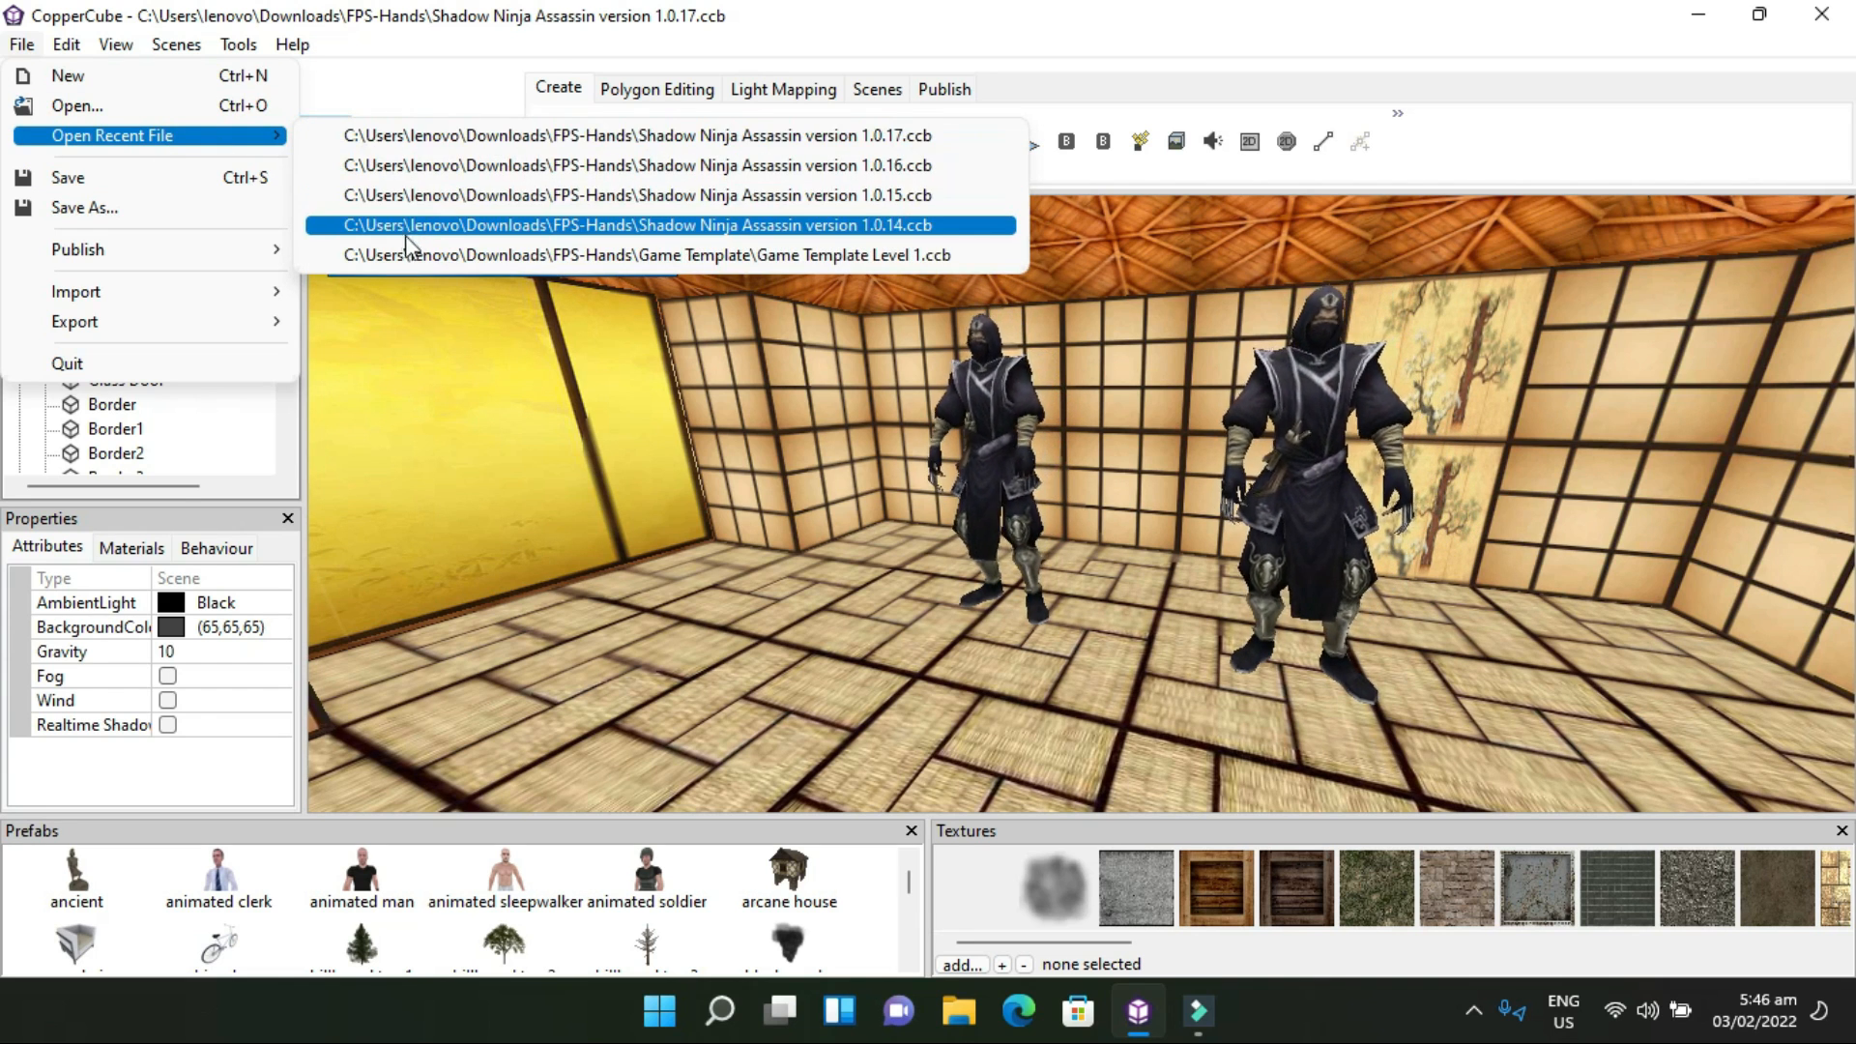
left_click(418, 288)
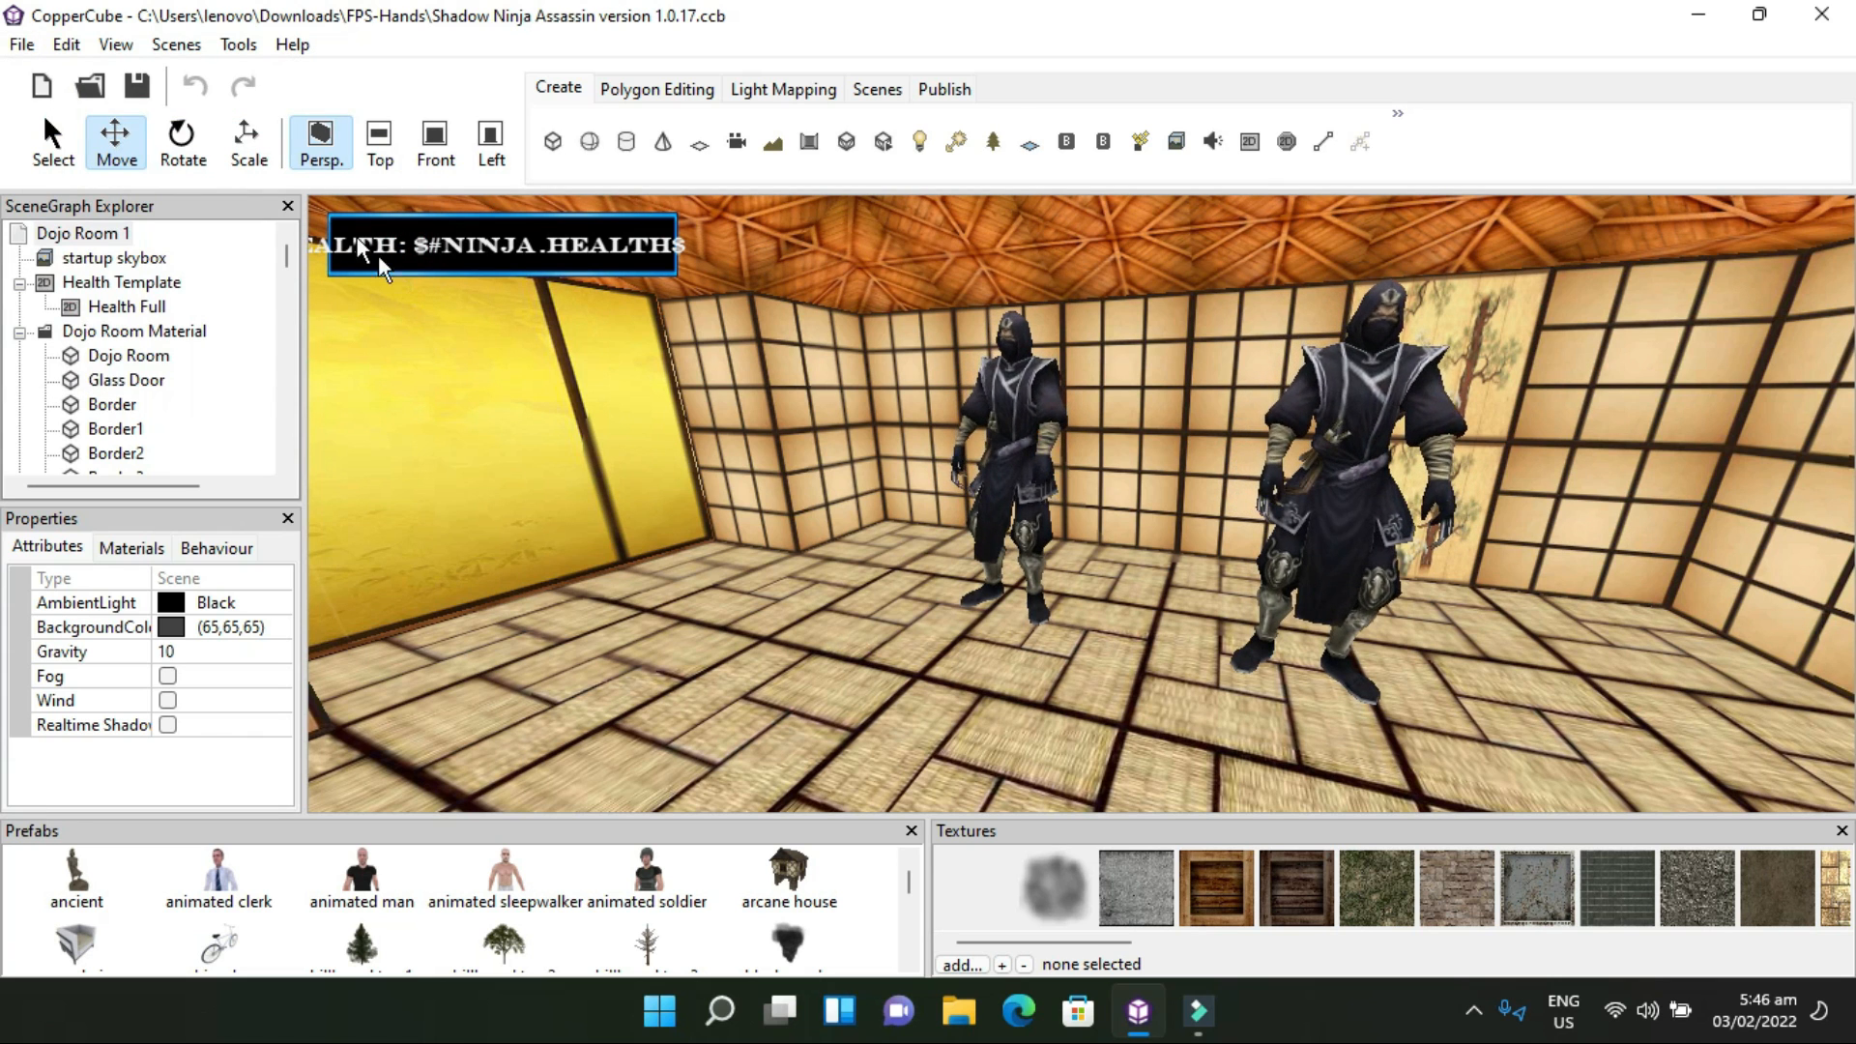
Open the recent project file Game Template Level 1.ccb, discarding unsaved changes to the current one
left_click(21, 44)
mouse_move(270, 138)
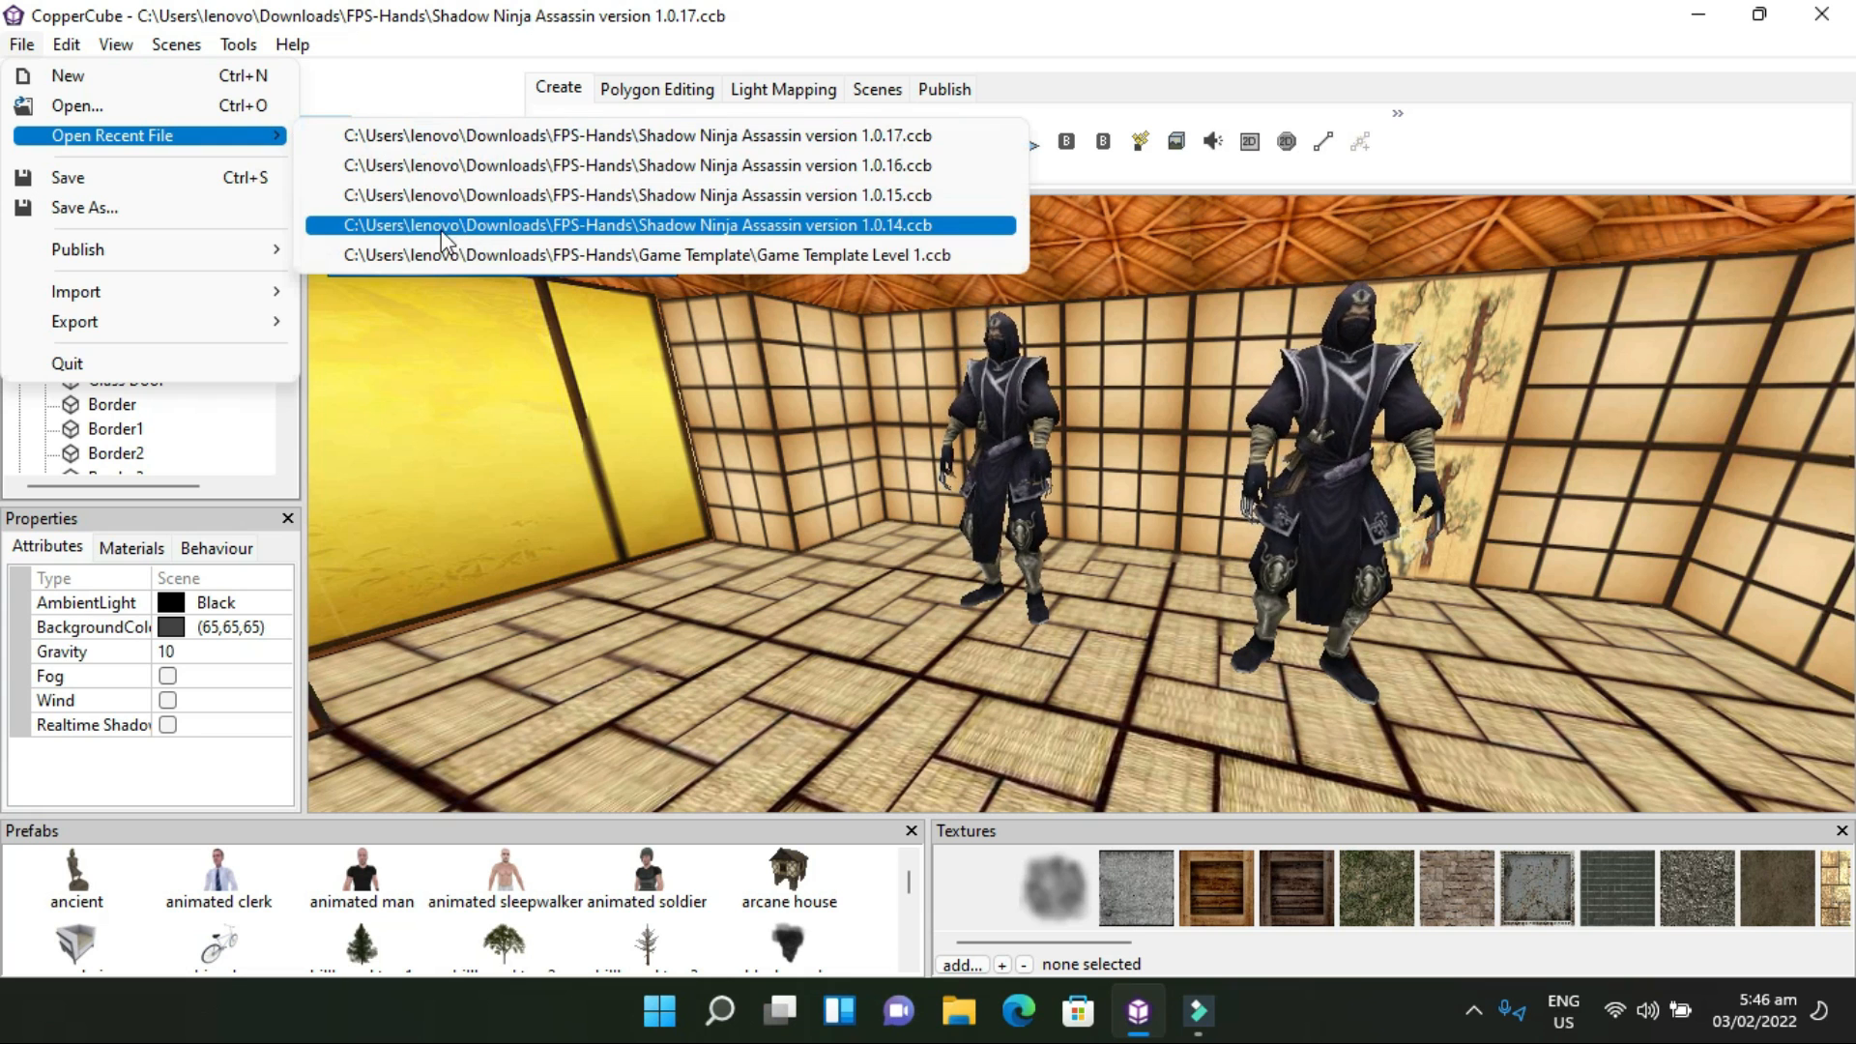
left_click(398, 255)
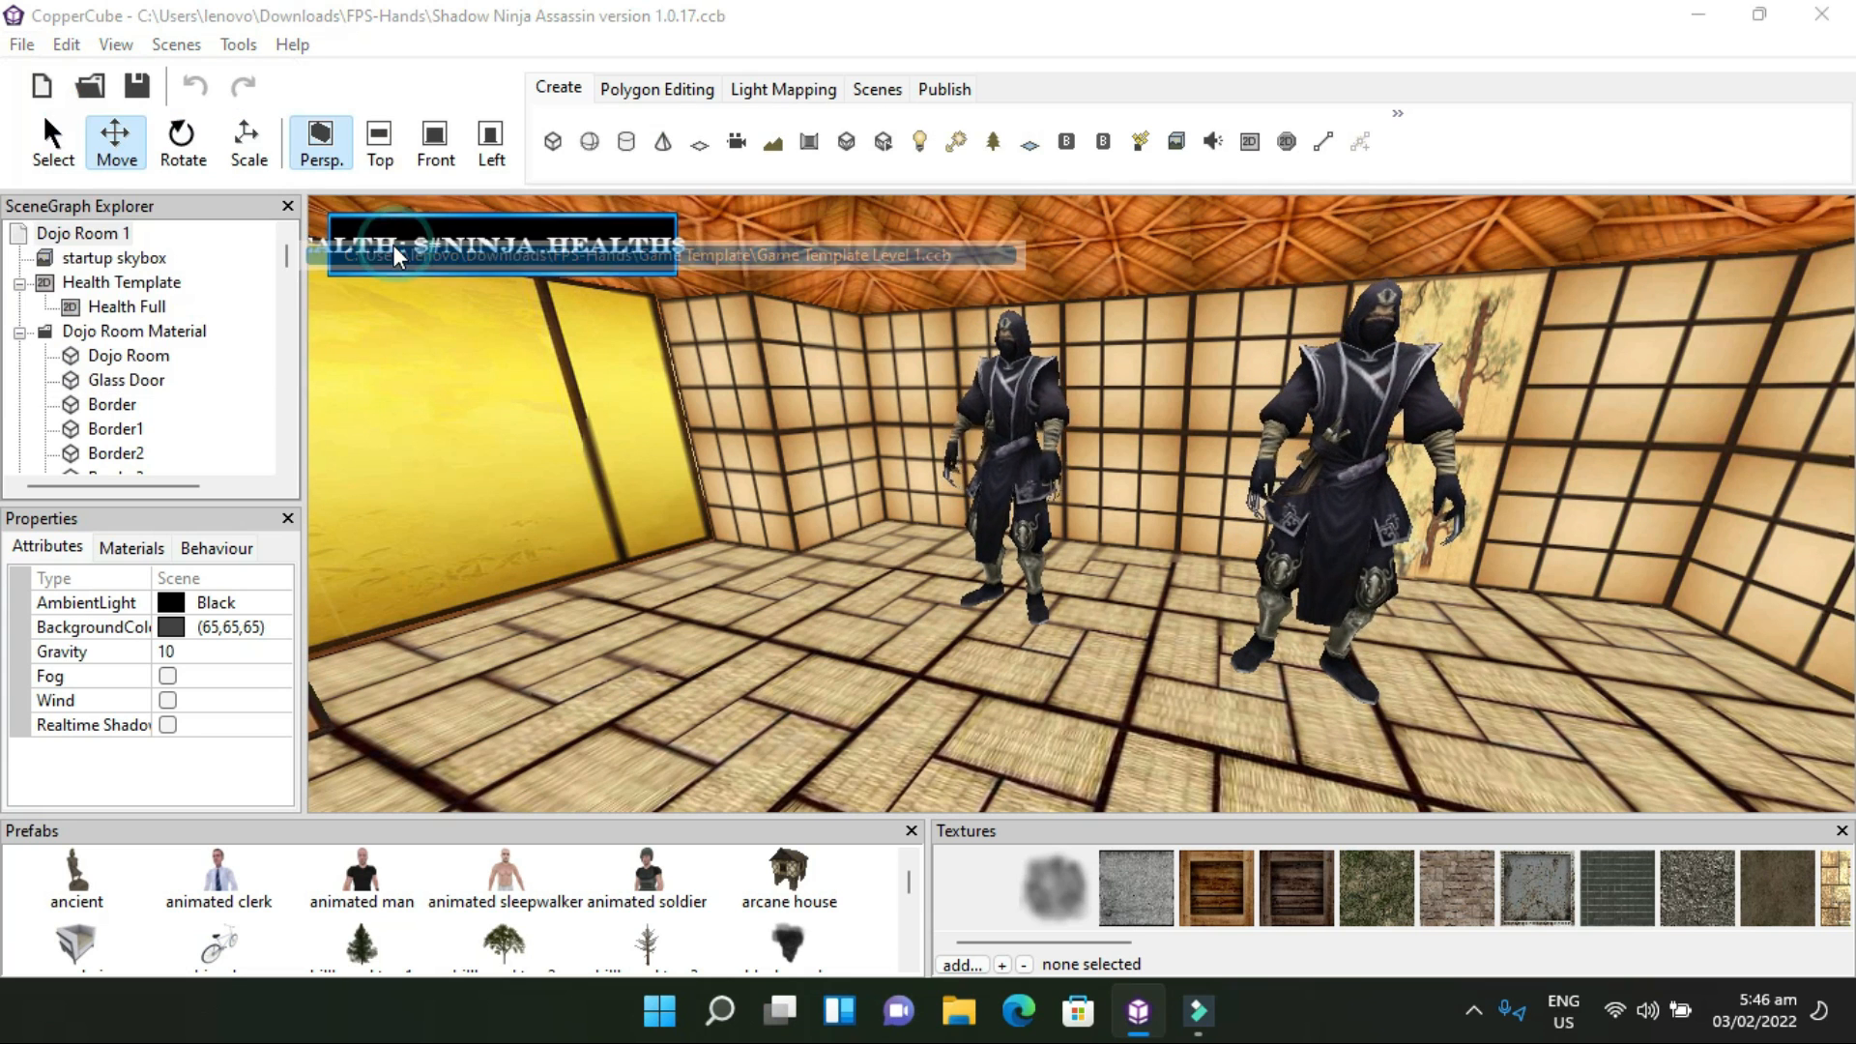
left_click(1110, 497)
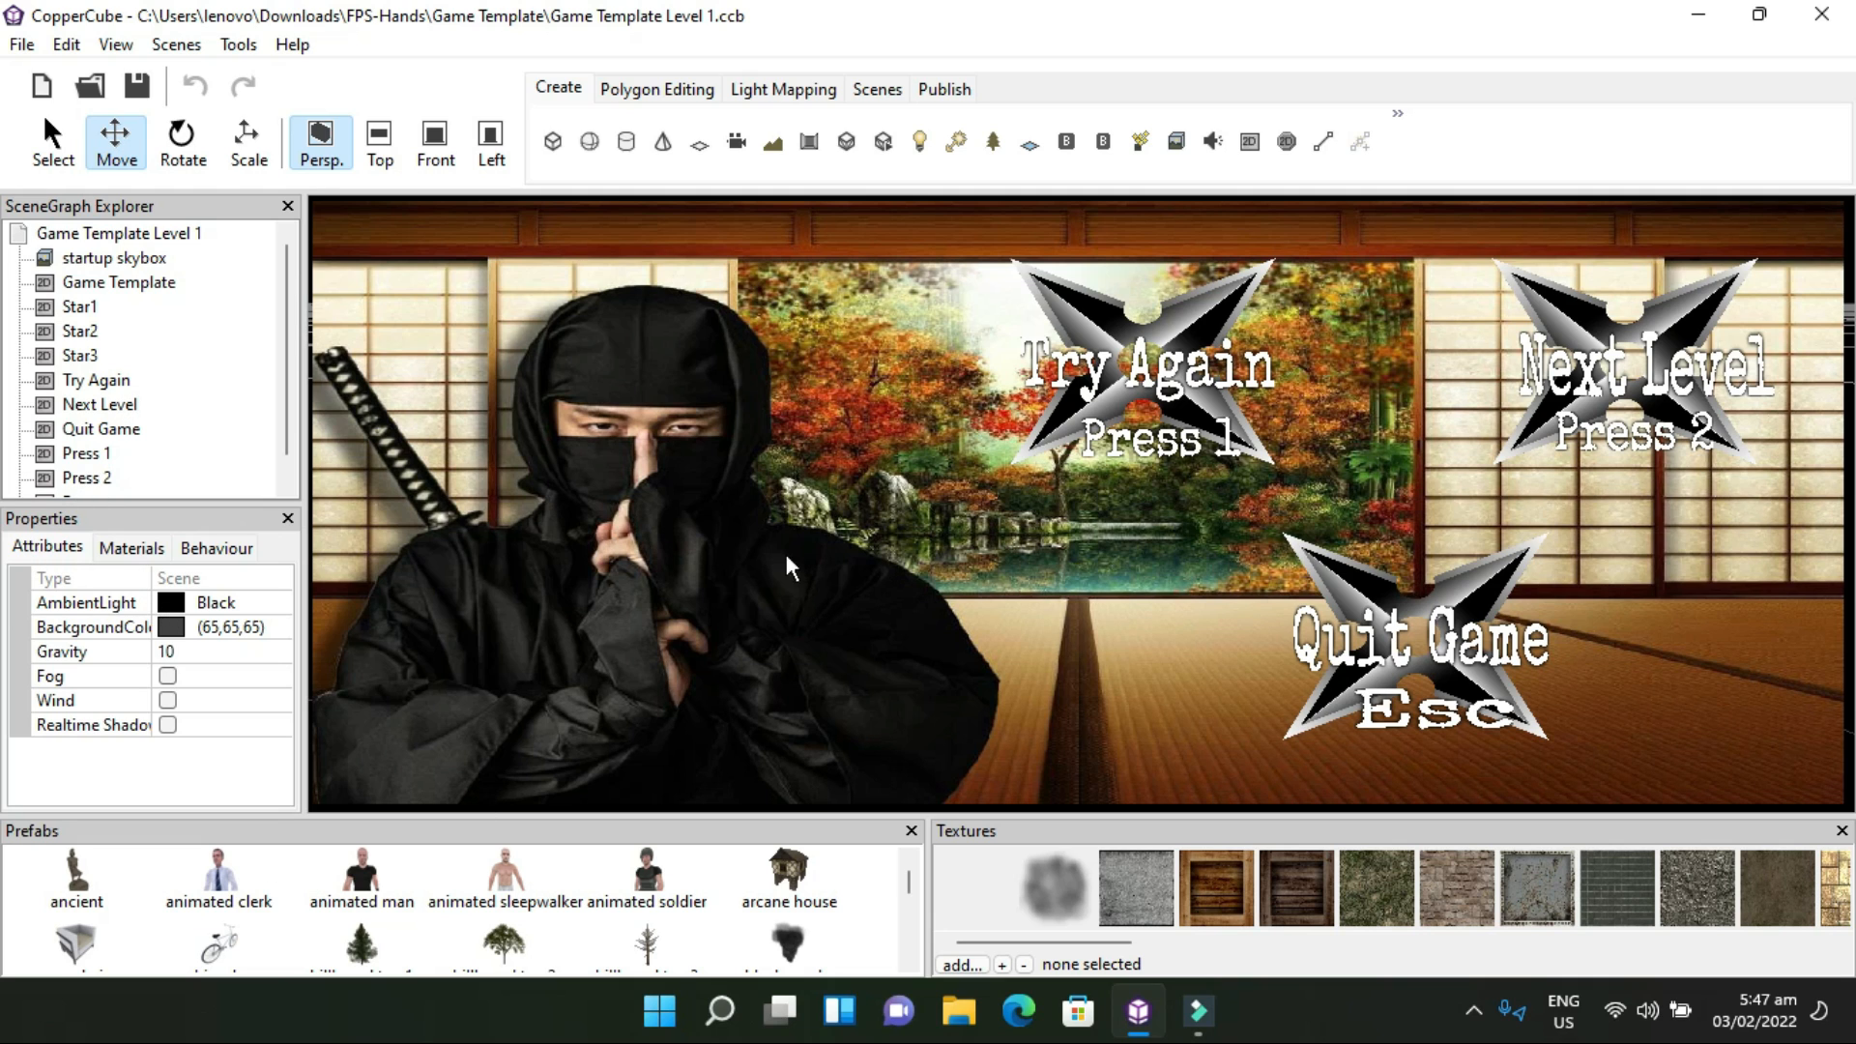
Inspect the Star2 and Press 1 overlays in the scene and check which behaviours Press 1 has
left_click(70, 332)
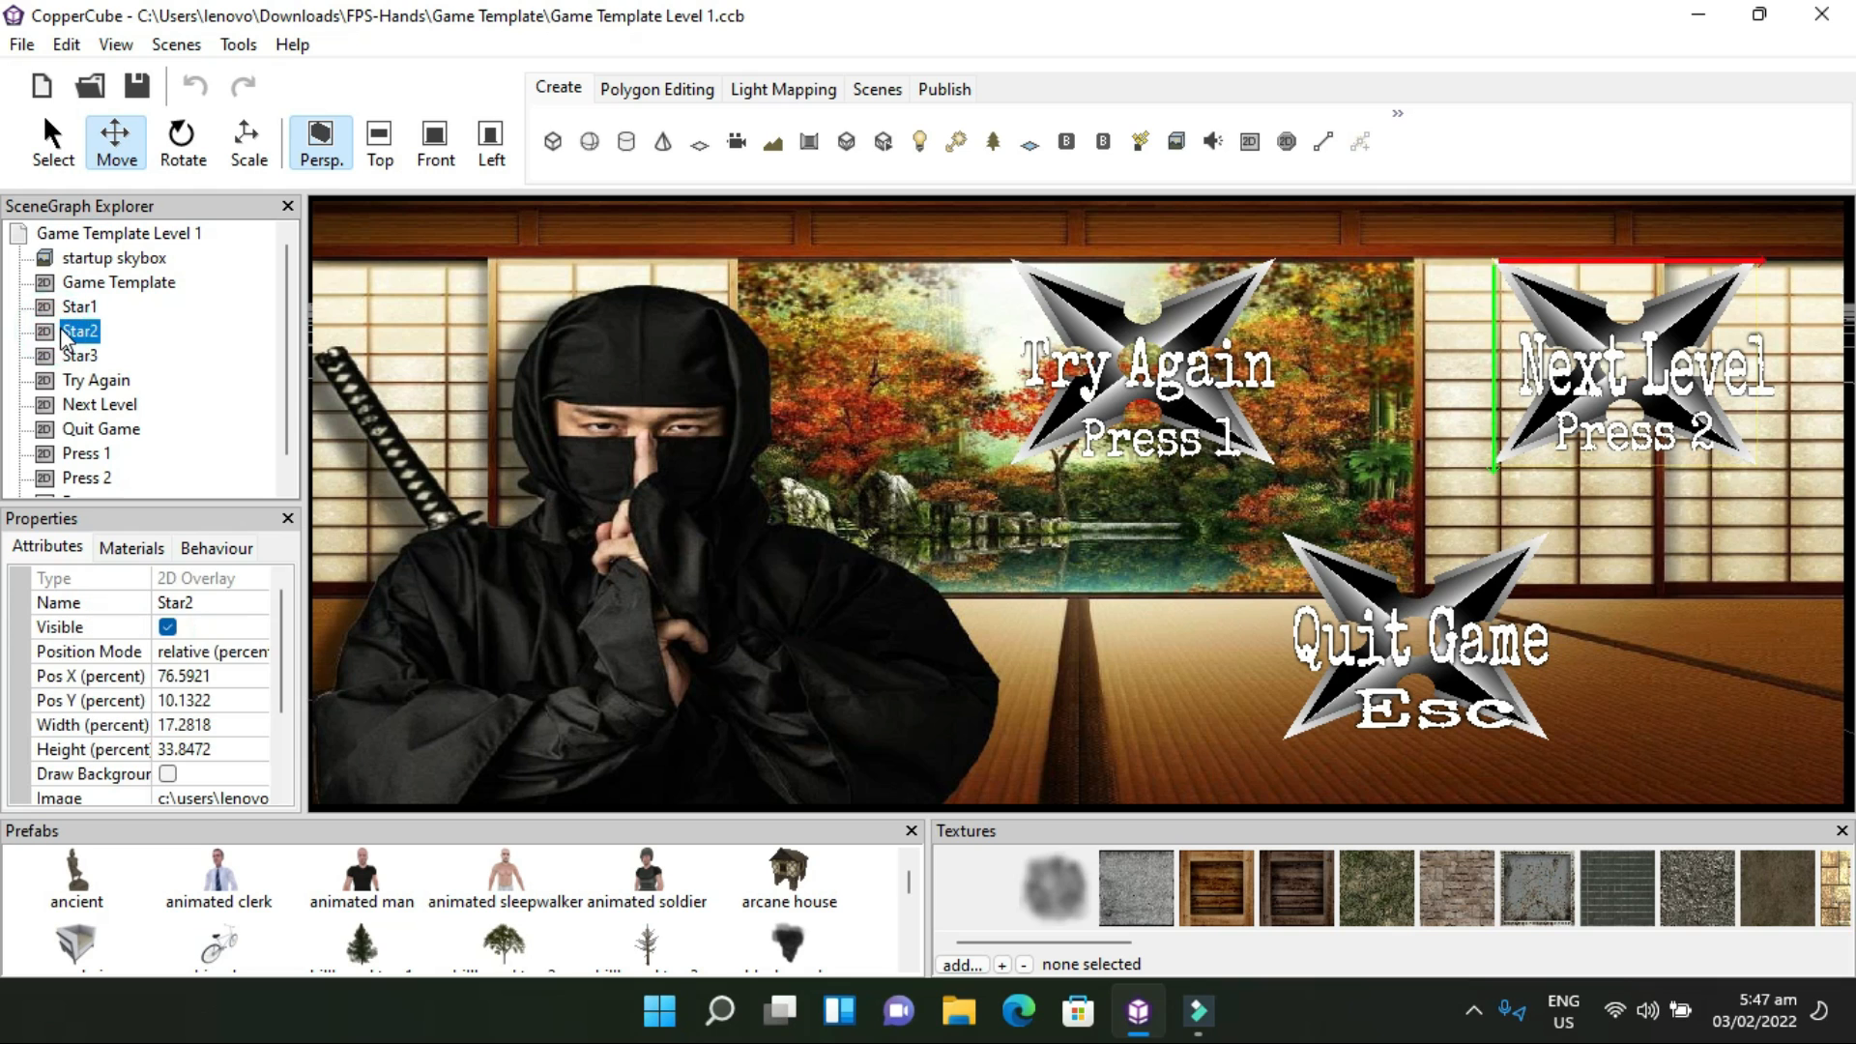
scroll(64, 335, "down", 1)
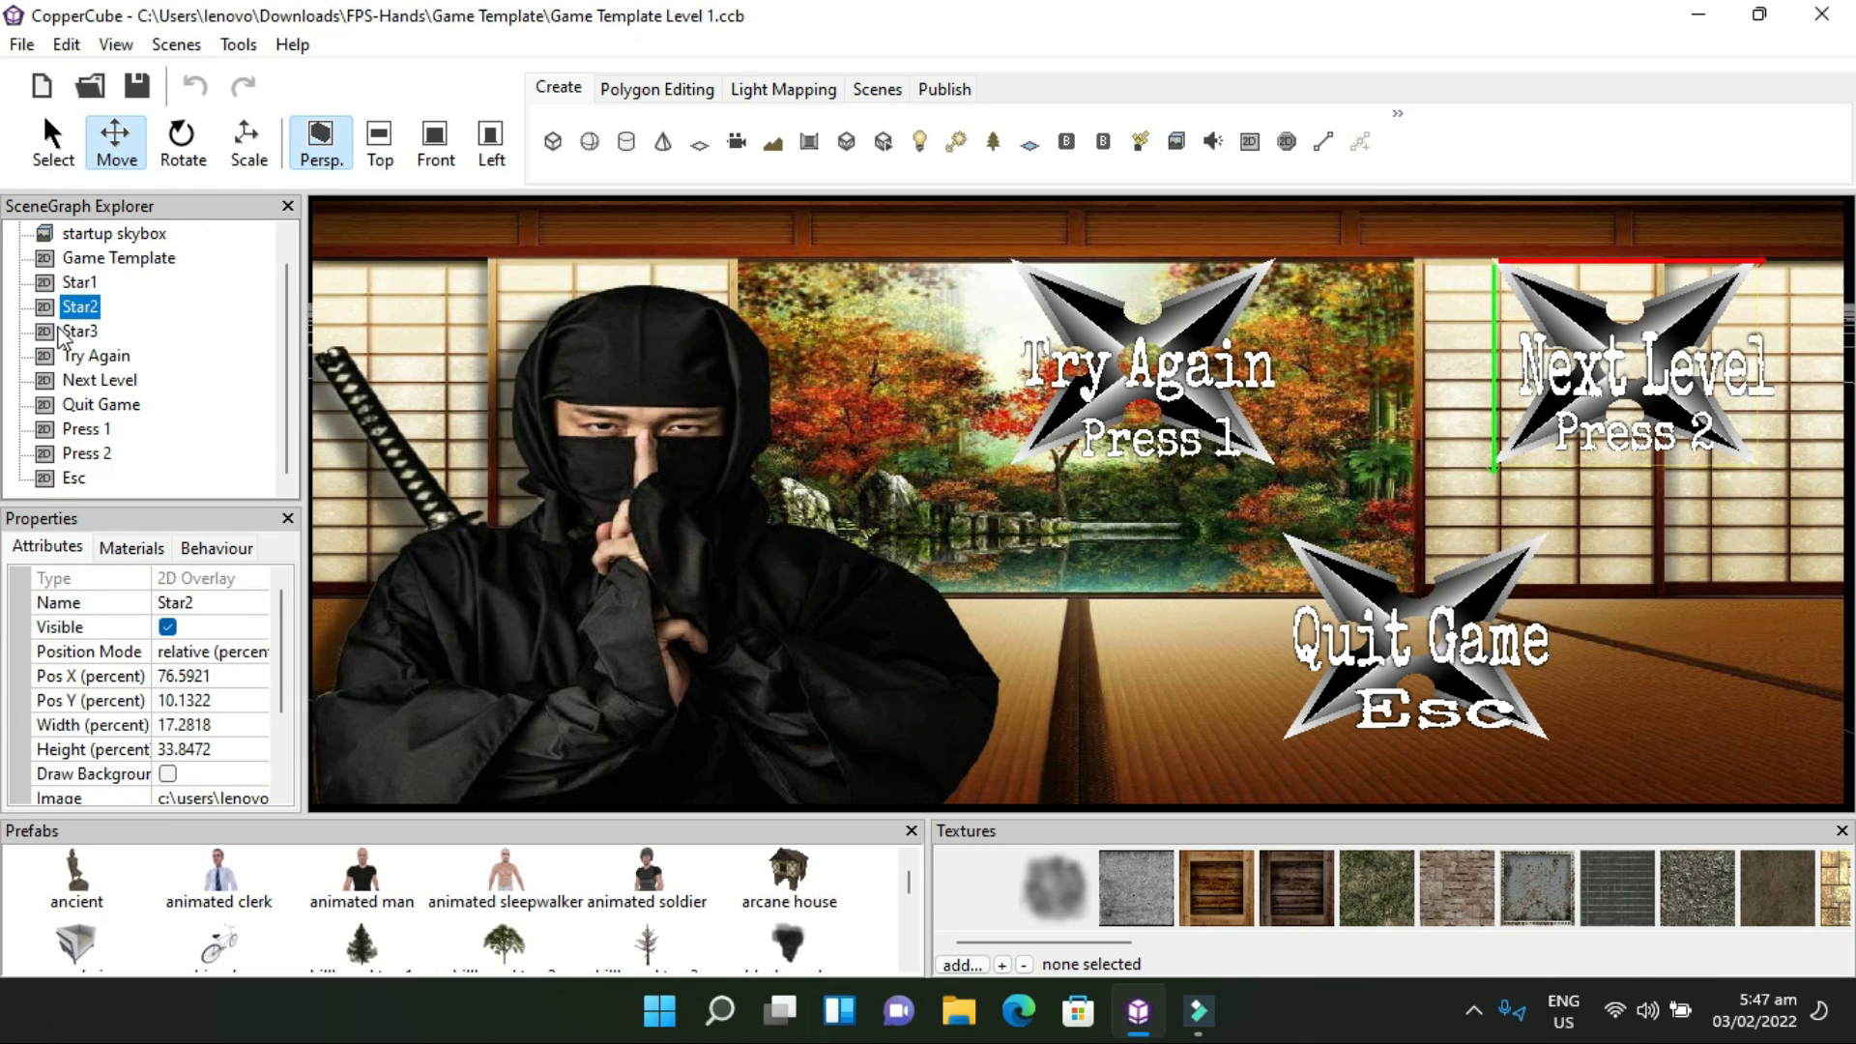
left_click(87, 432)
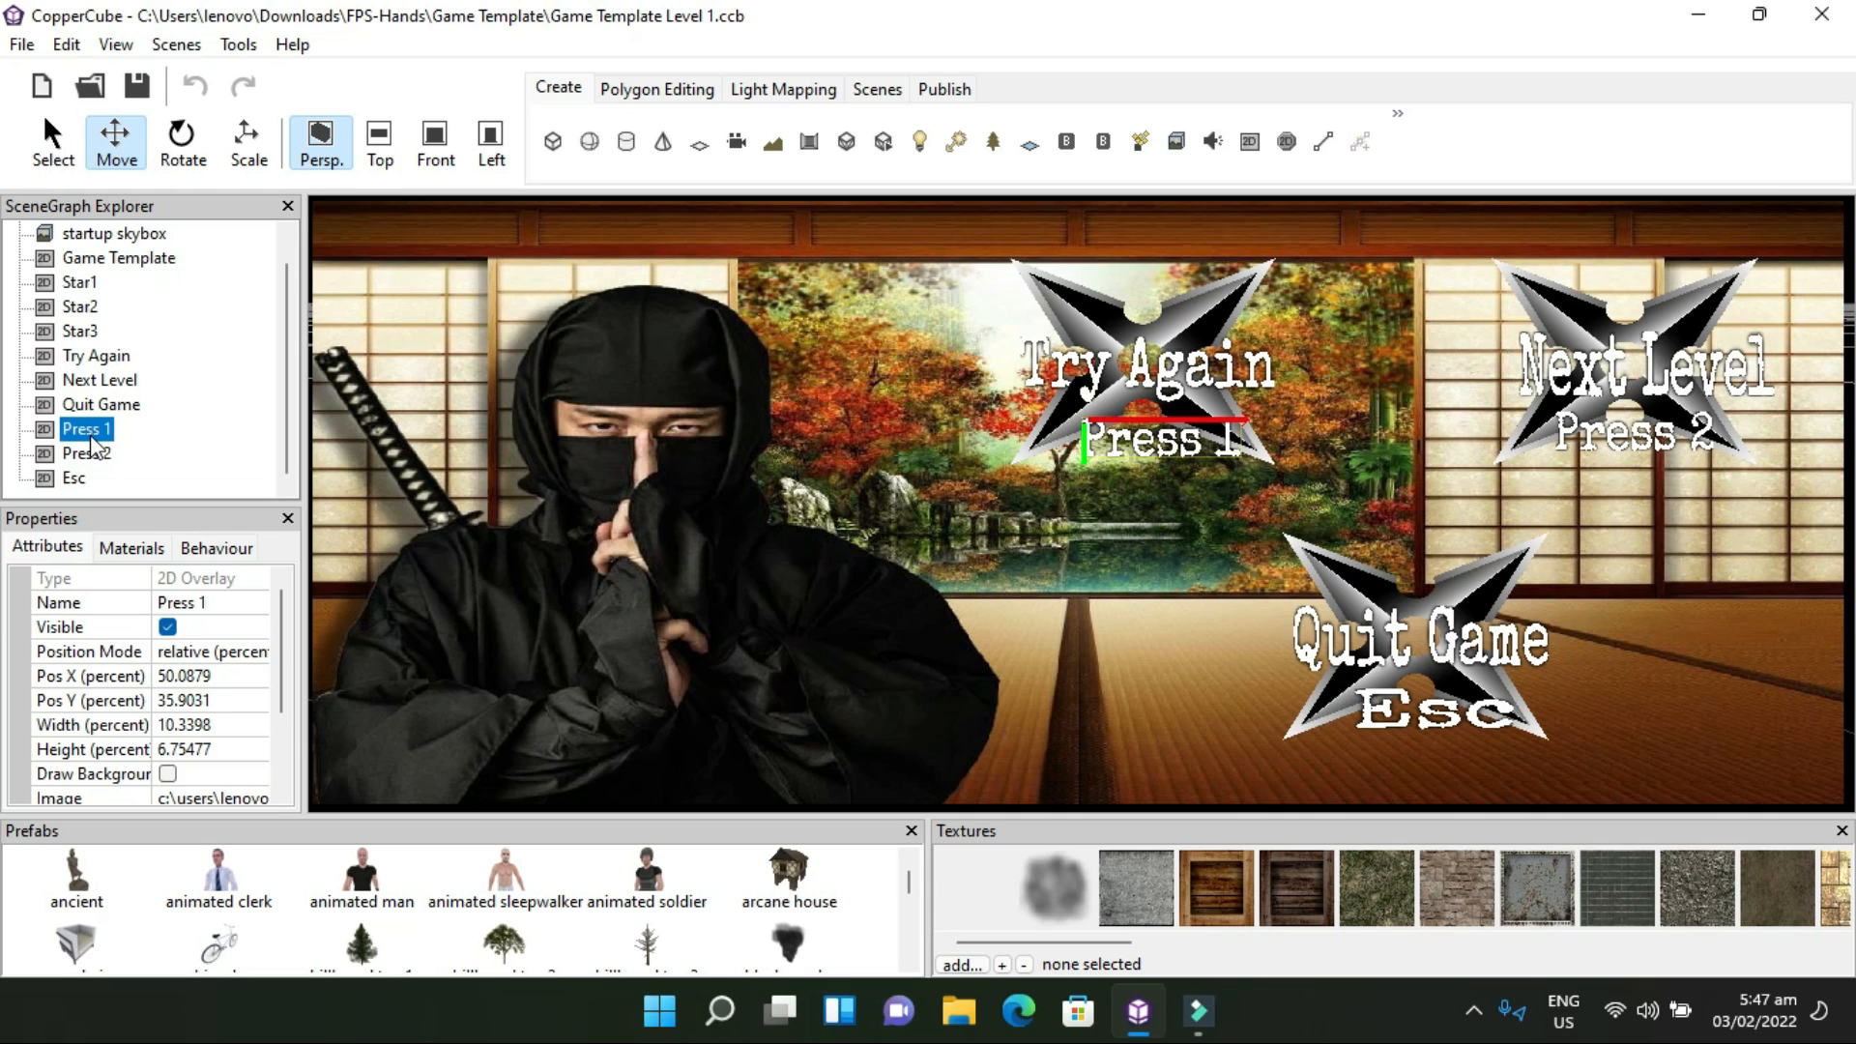
left_click(217, 547)
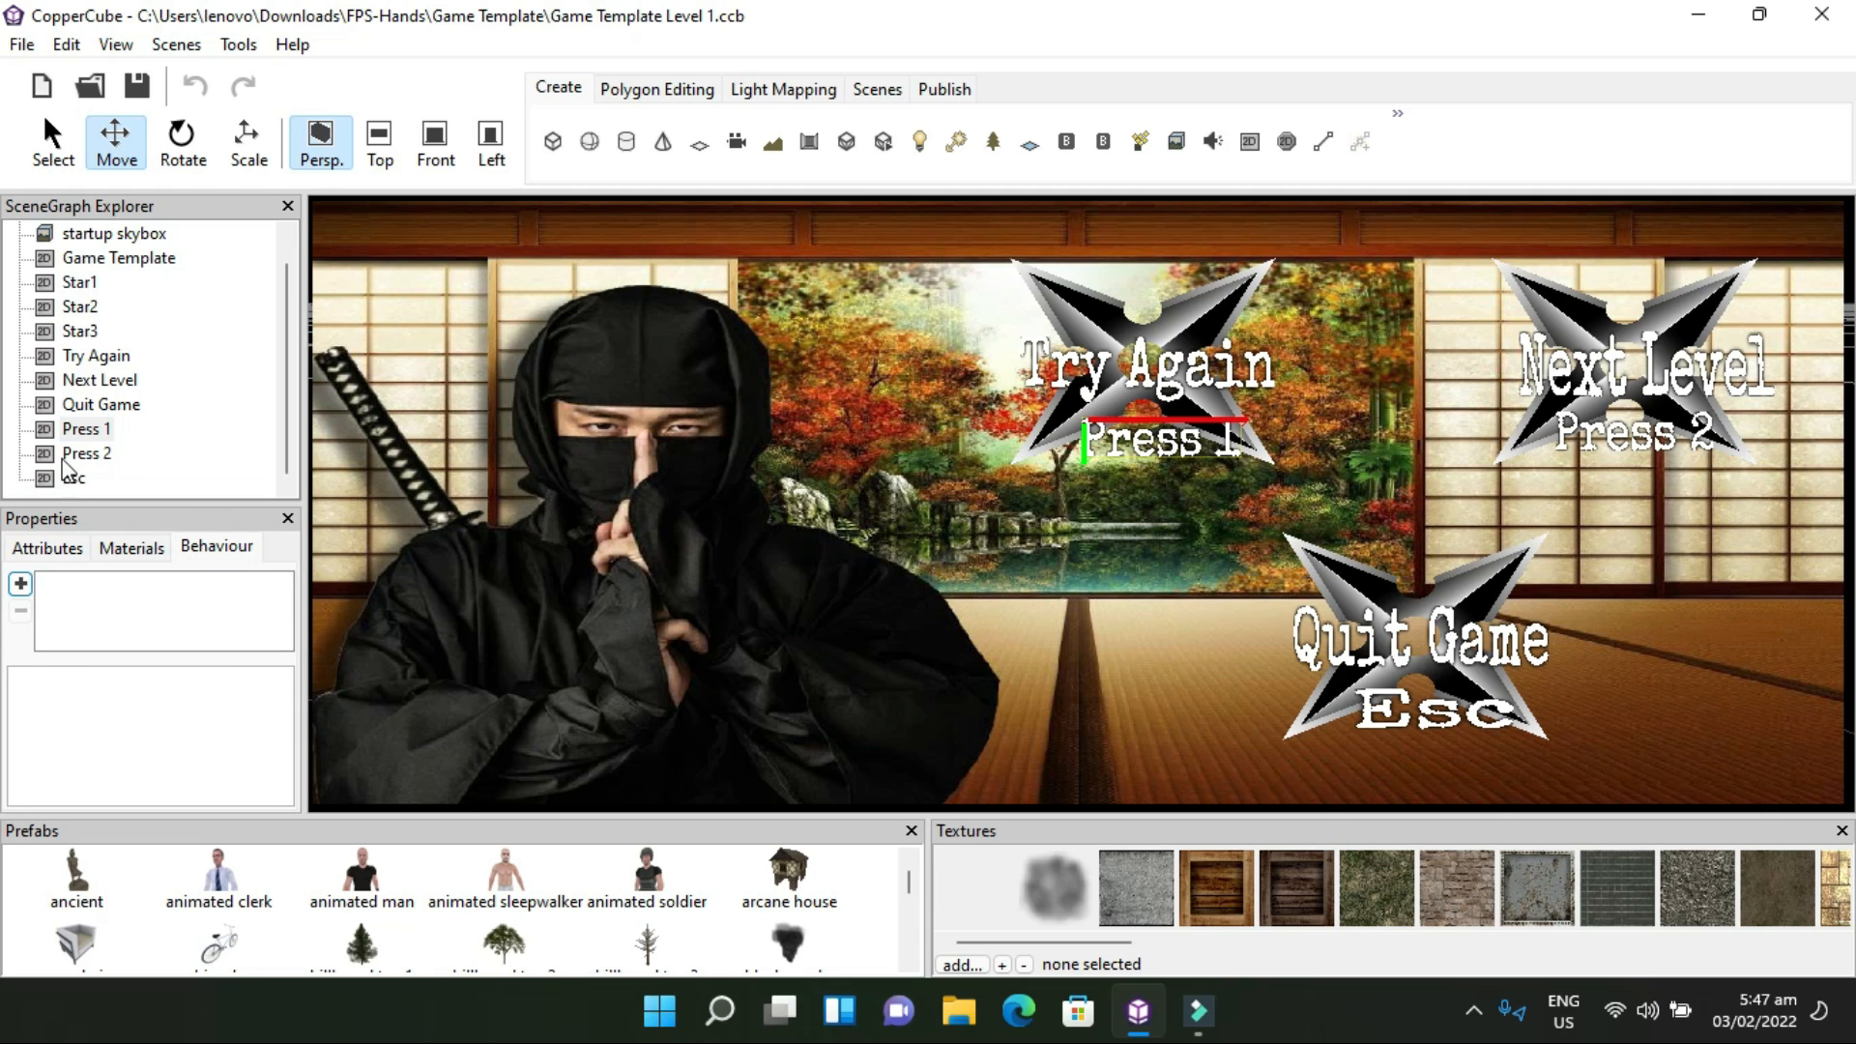
scroll(83, 454, "up", 1)
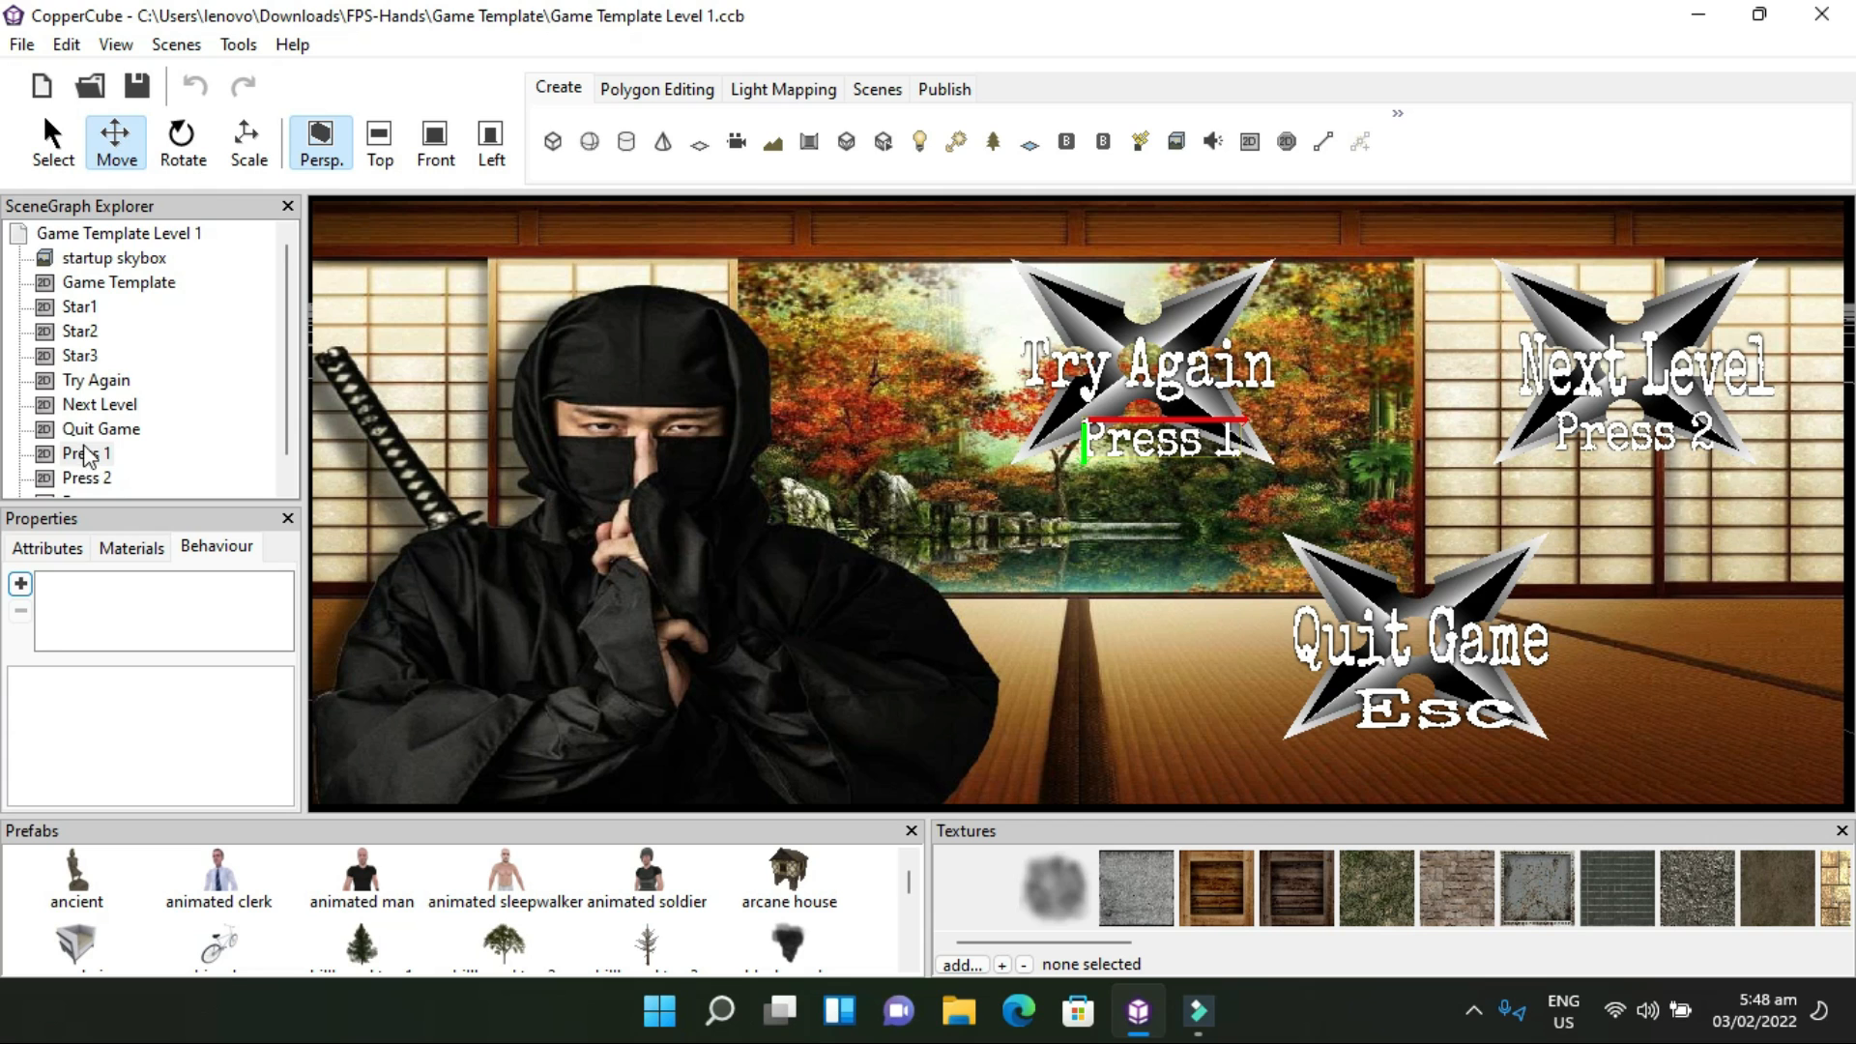
scroll(83, 454, "down", 1)
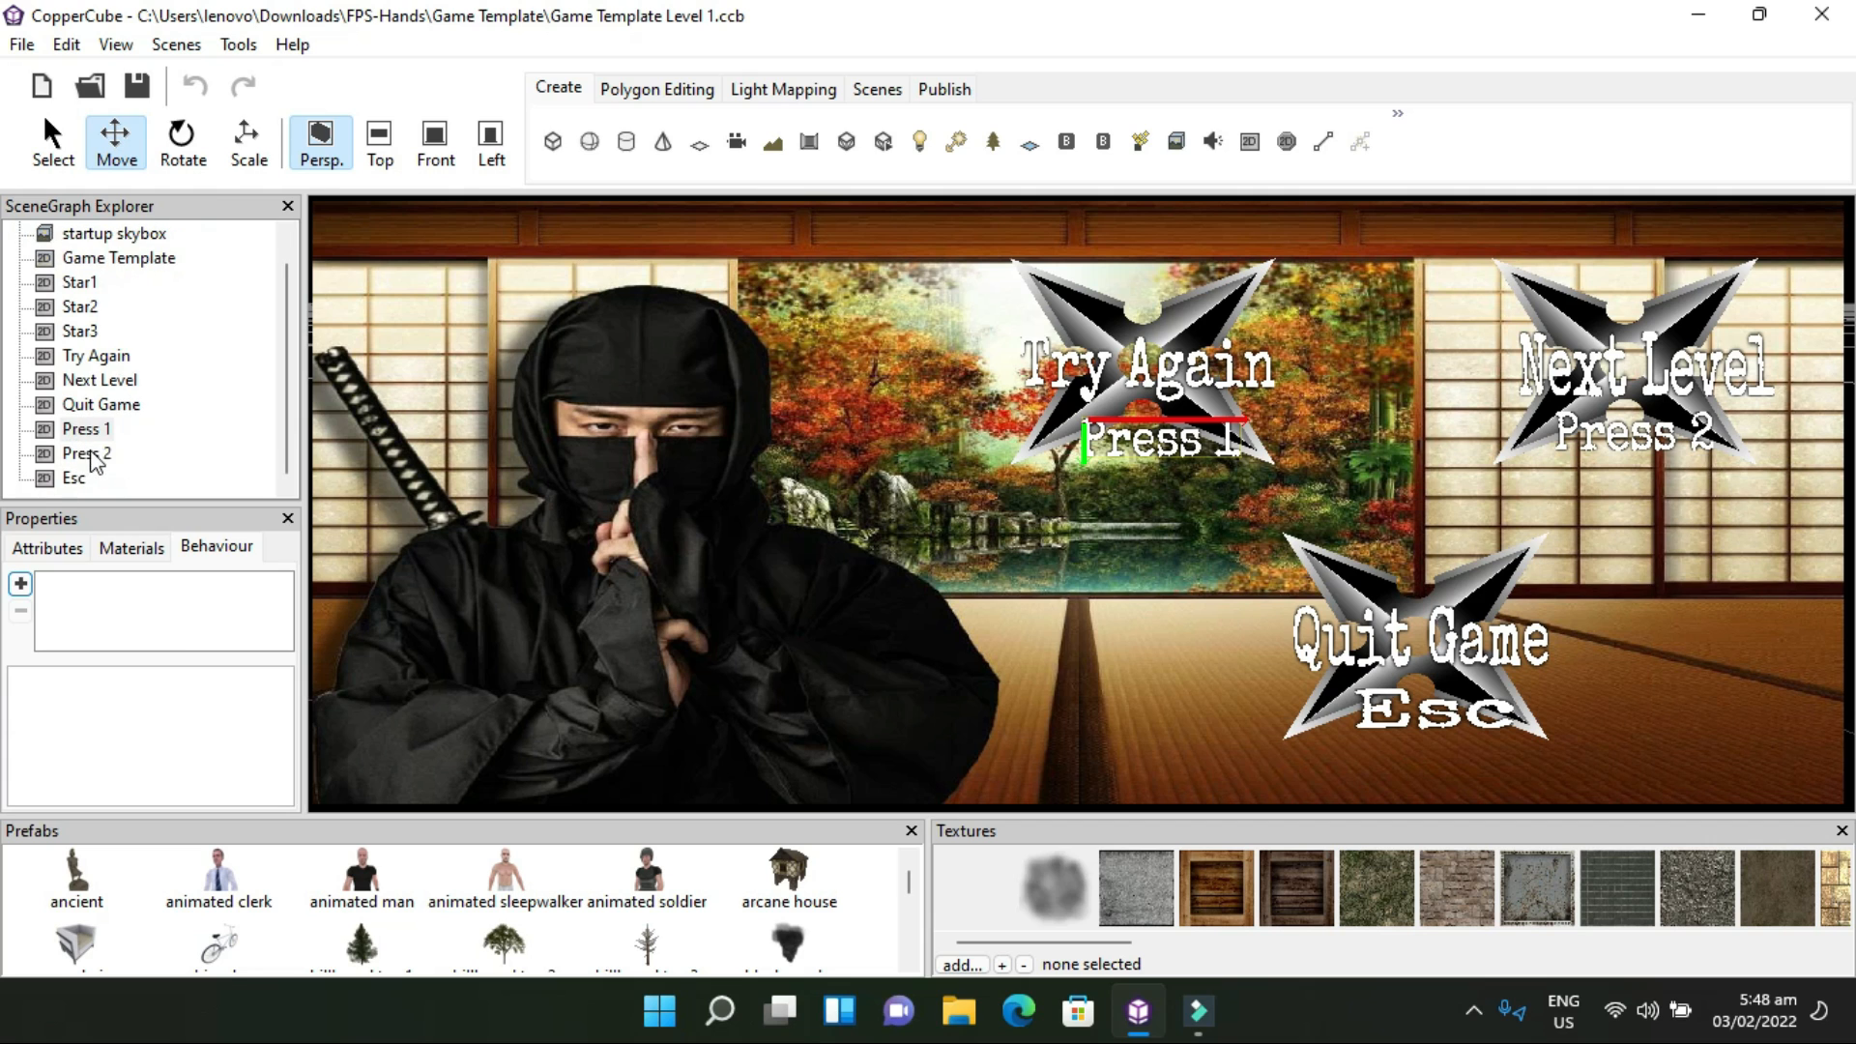
Reopen the recent project Shadow Ninja Assassin version 1.0.17.ccb, discarding unsaved changes to the template file
left_click(21, 43)
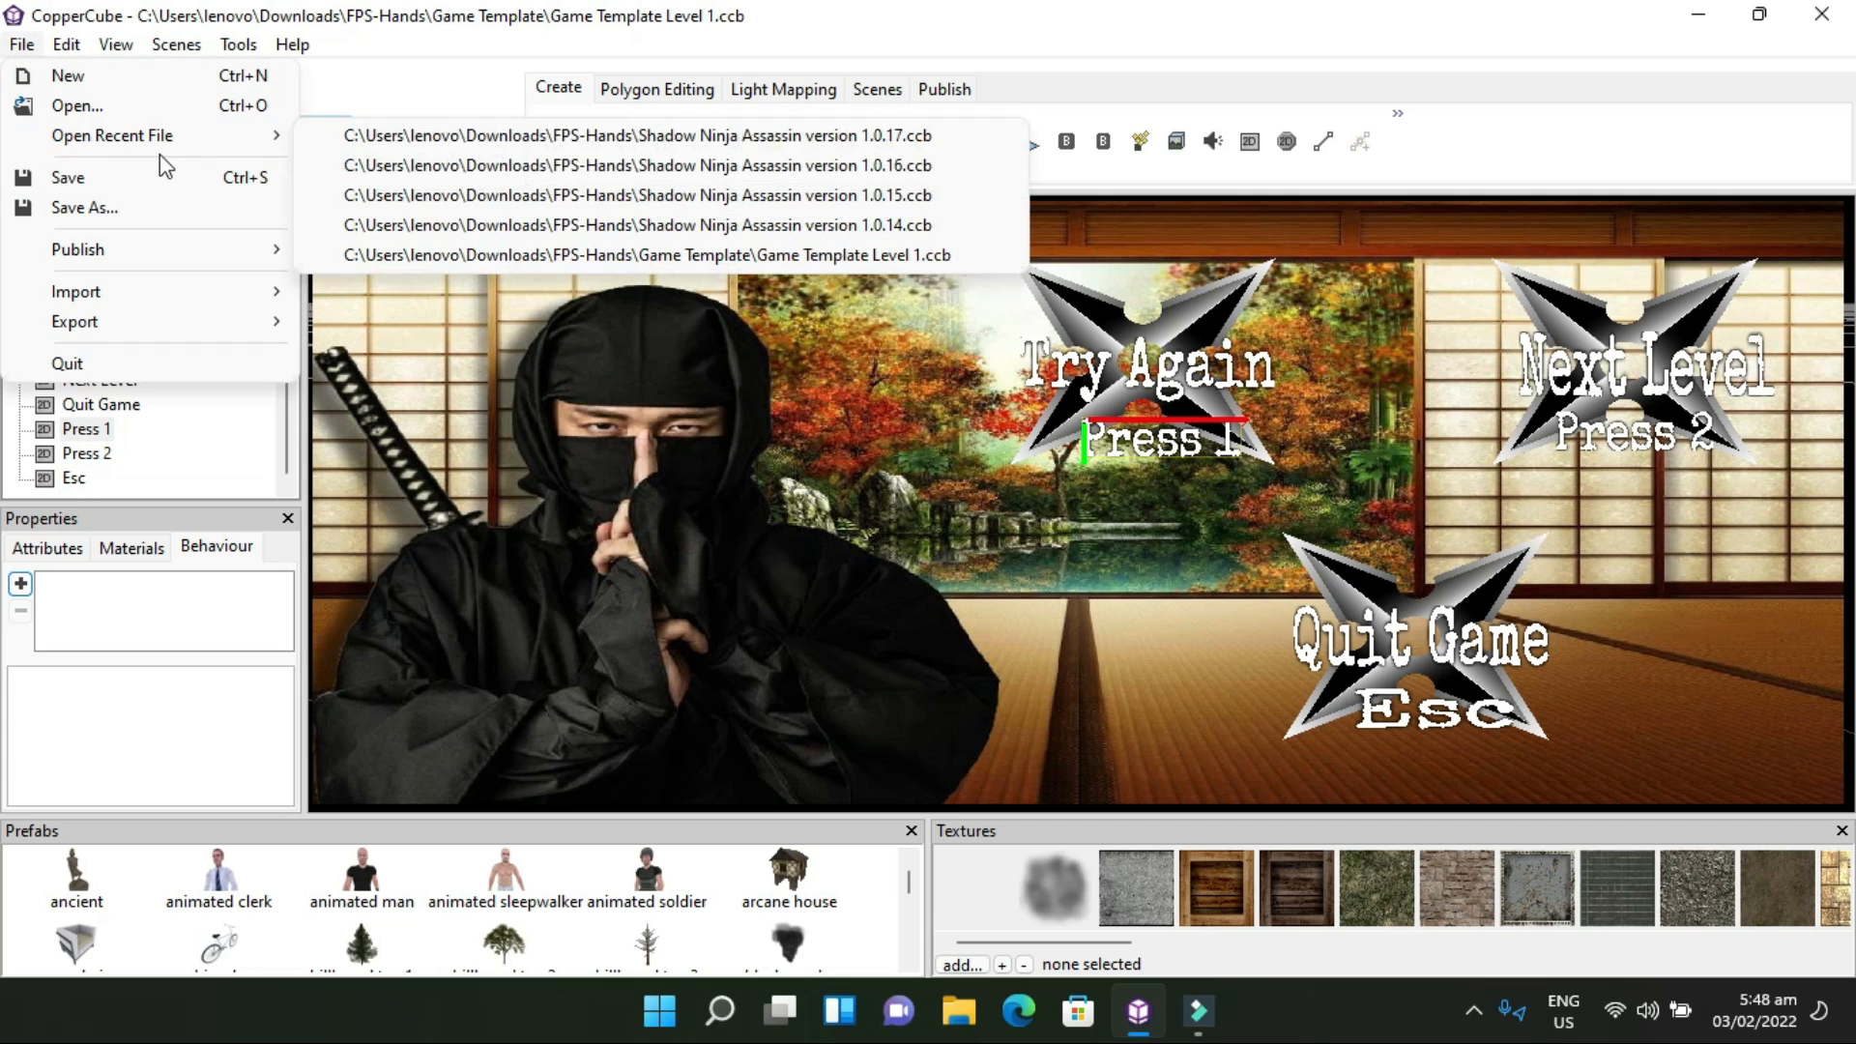
mouse_move(179, 140)
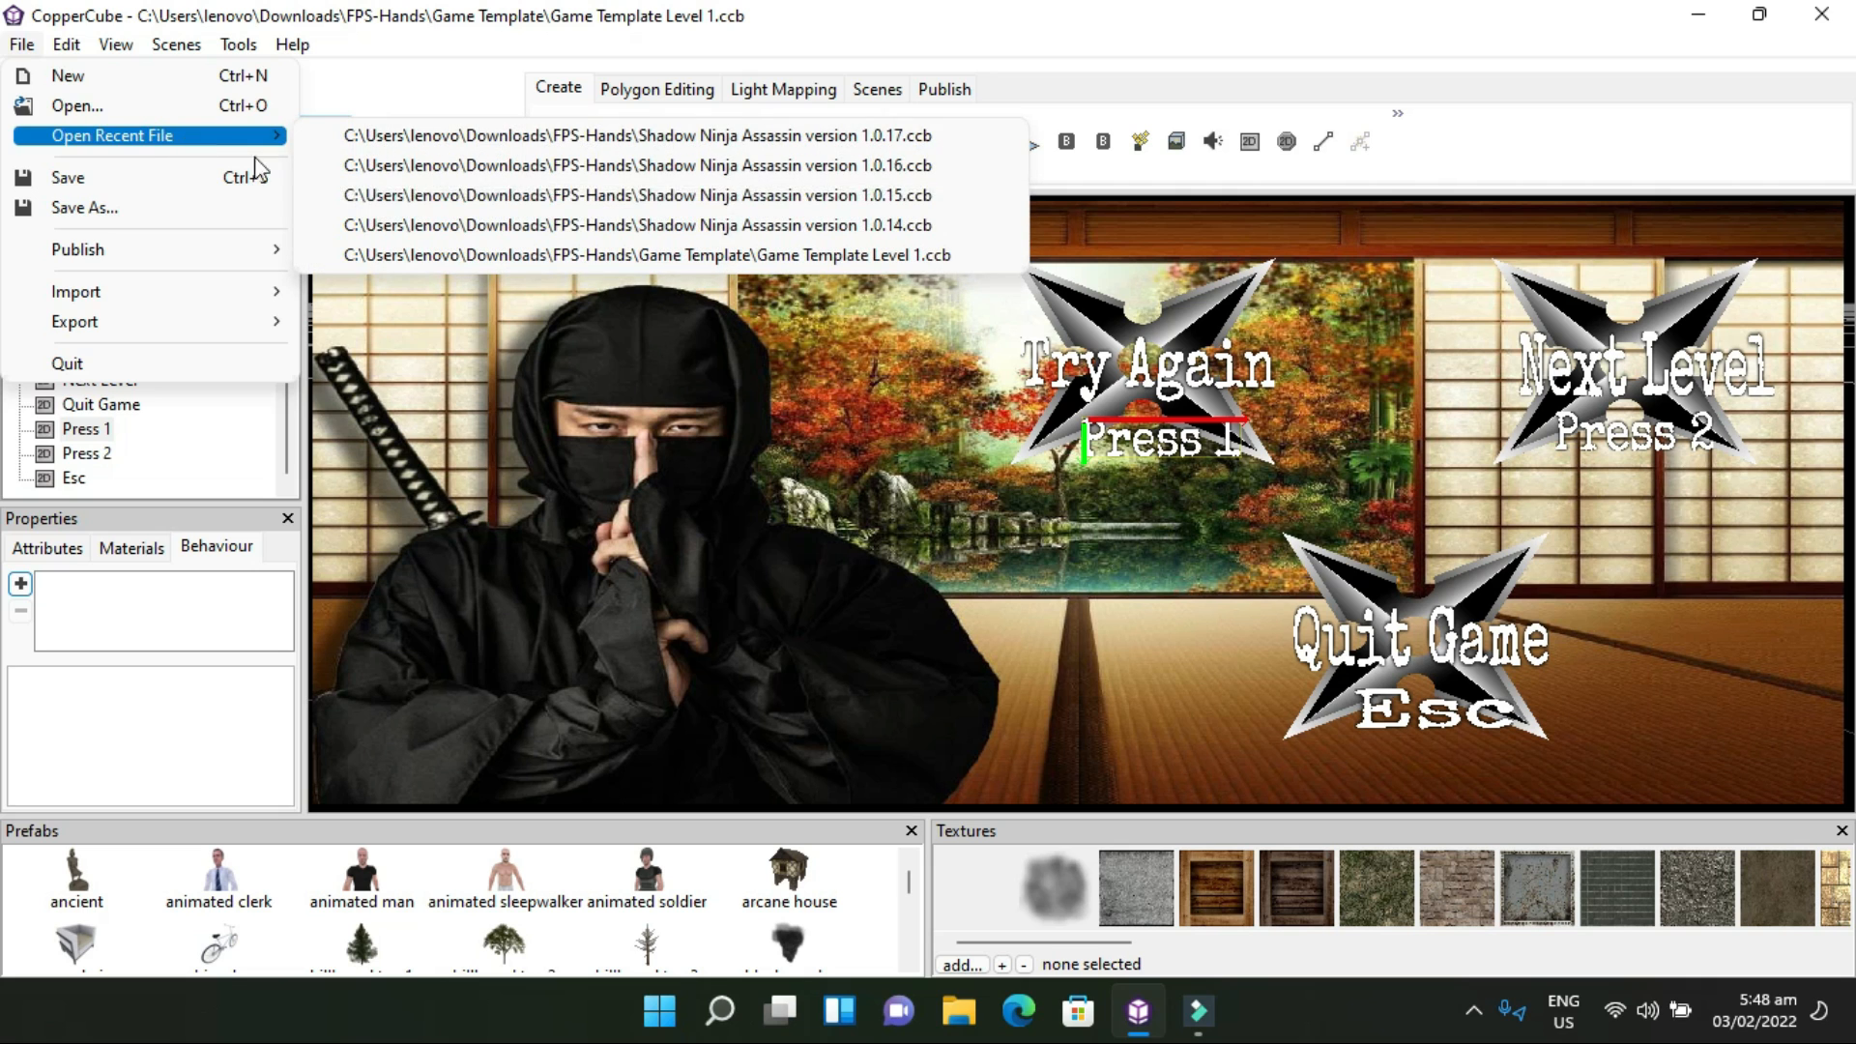
left_click(416, 135)
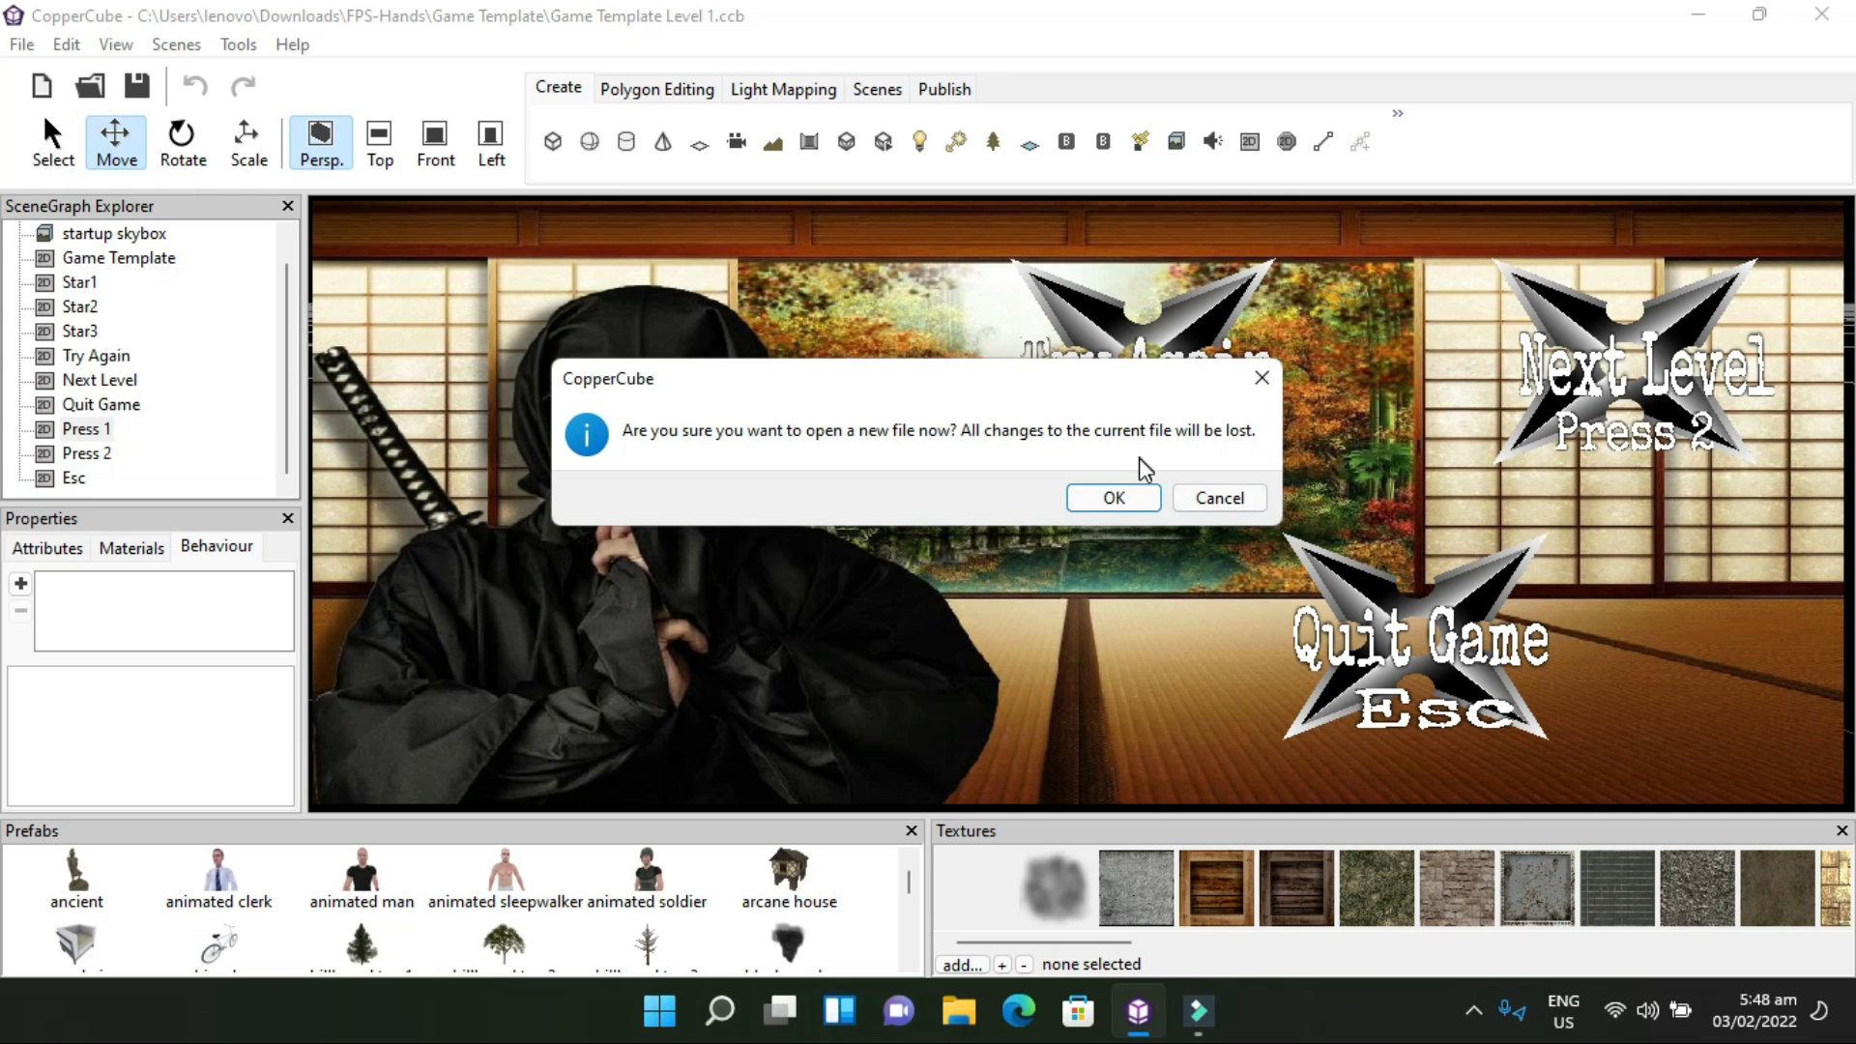
left_click(1119, 497)
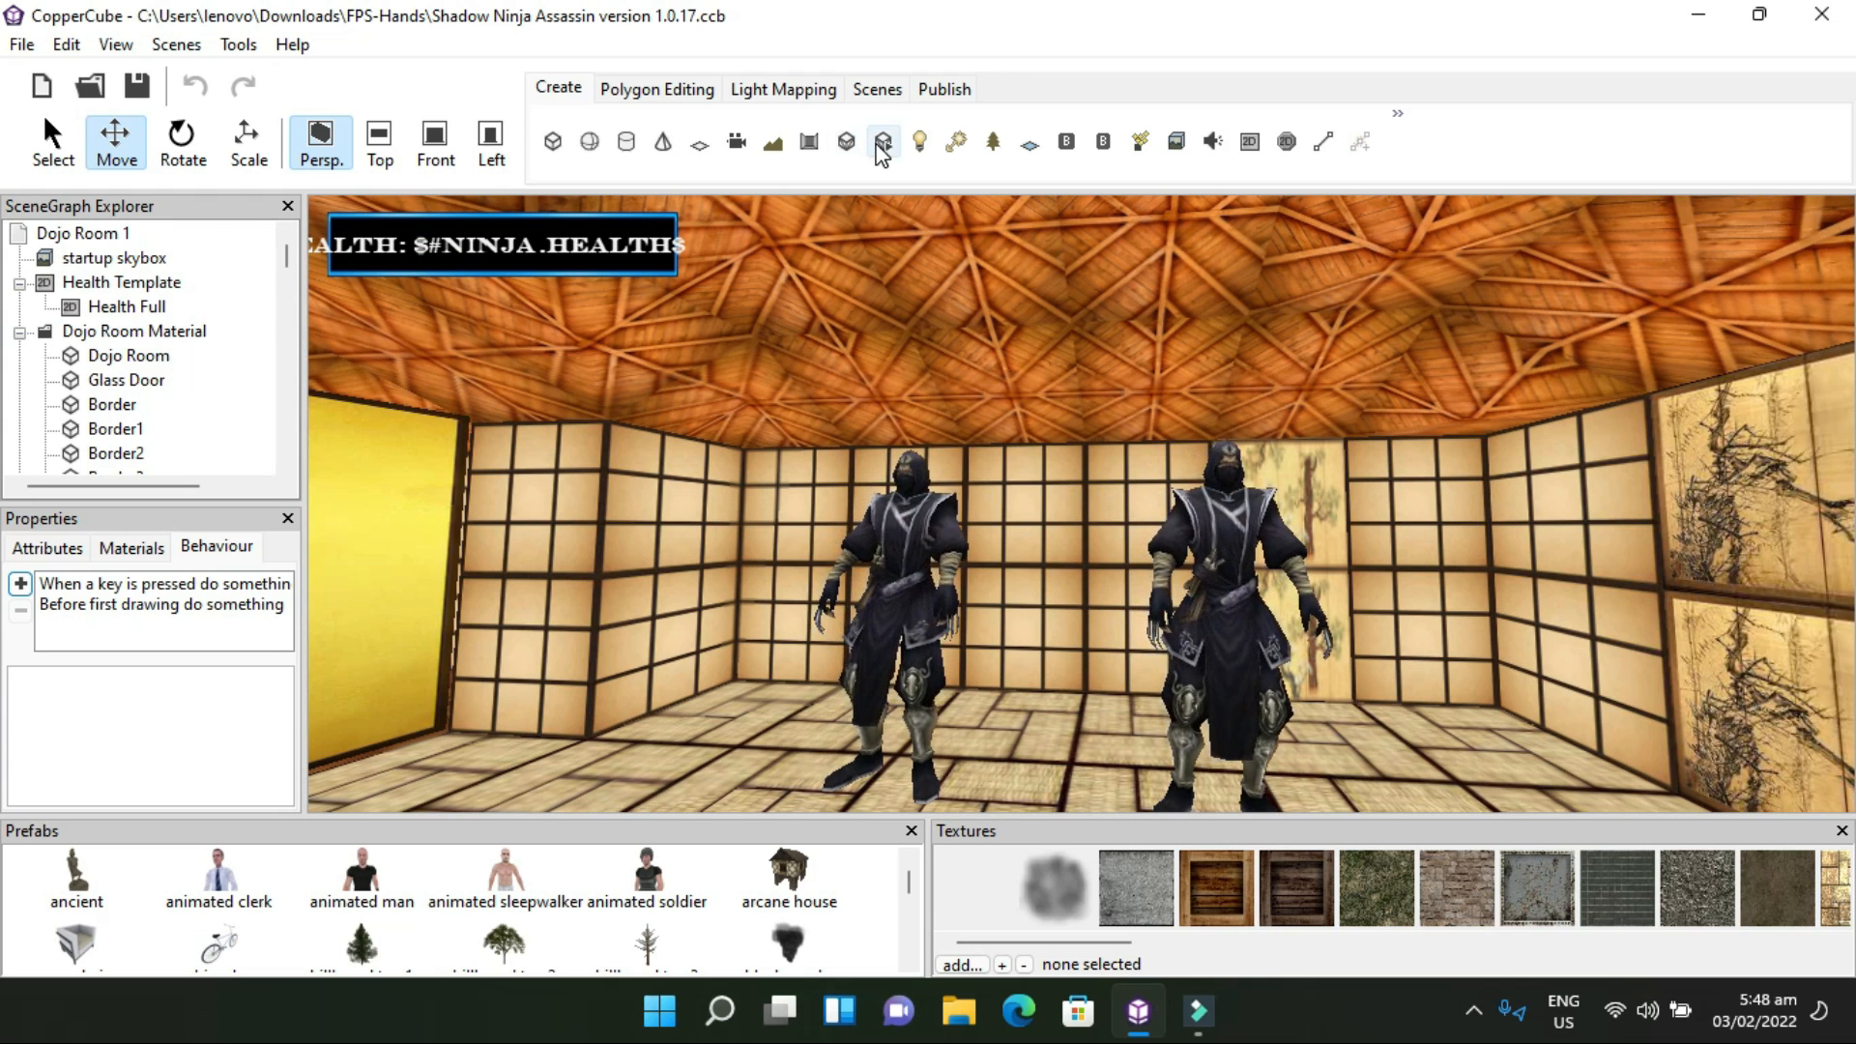
View the available import options and switch the active scene to Game Over Template 1
left_click(878, 89)
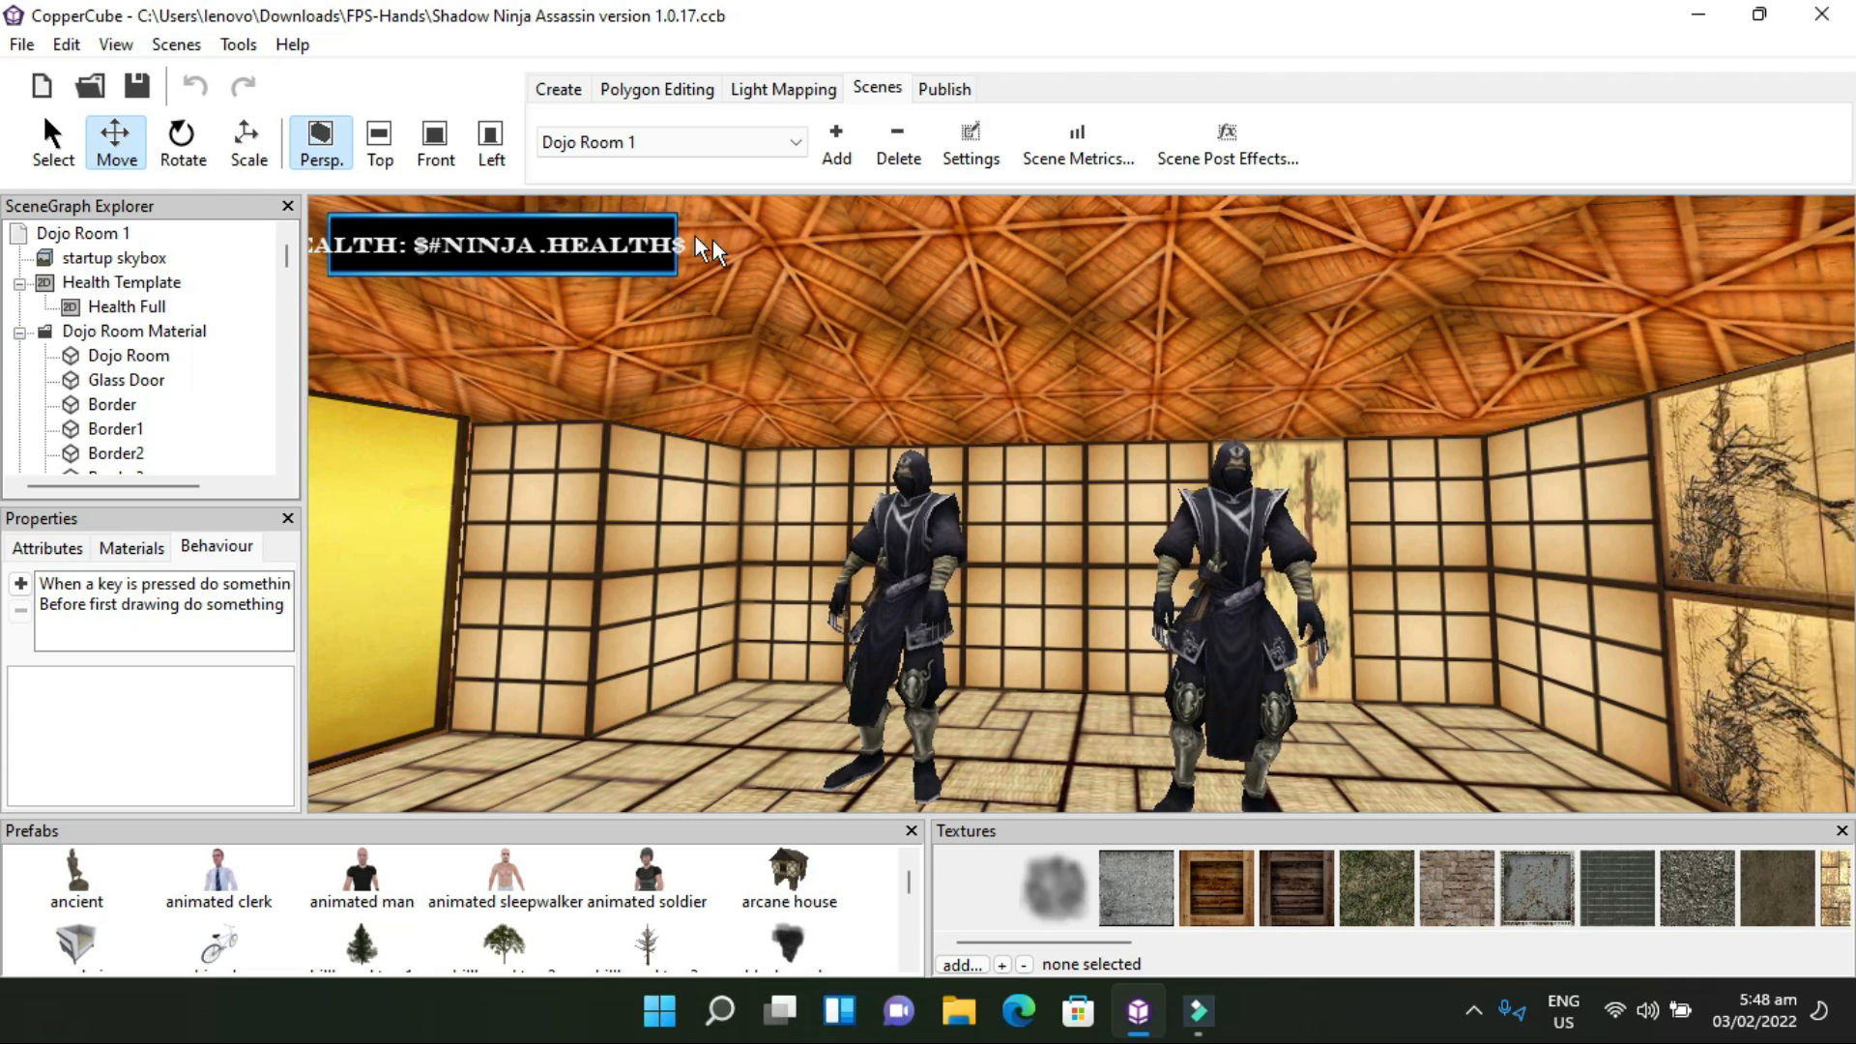
left_click(23, 44)
mouse_move(113, 286)
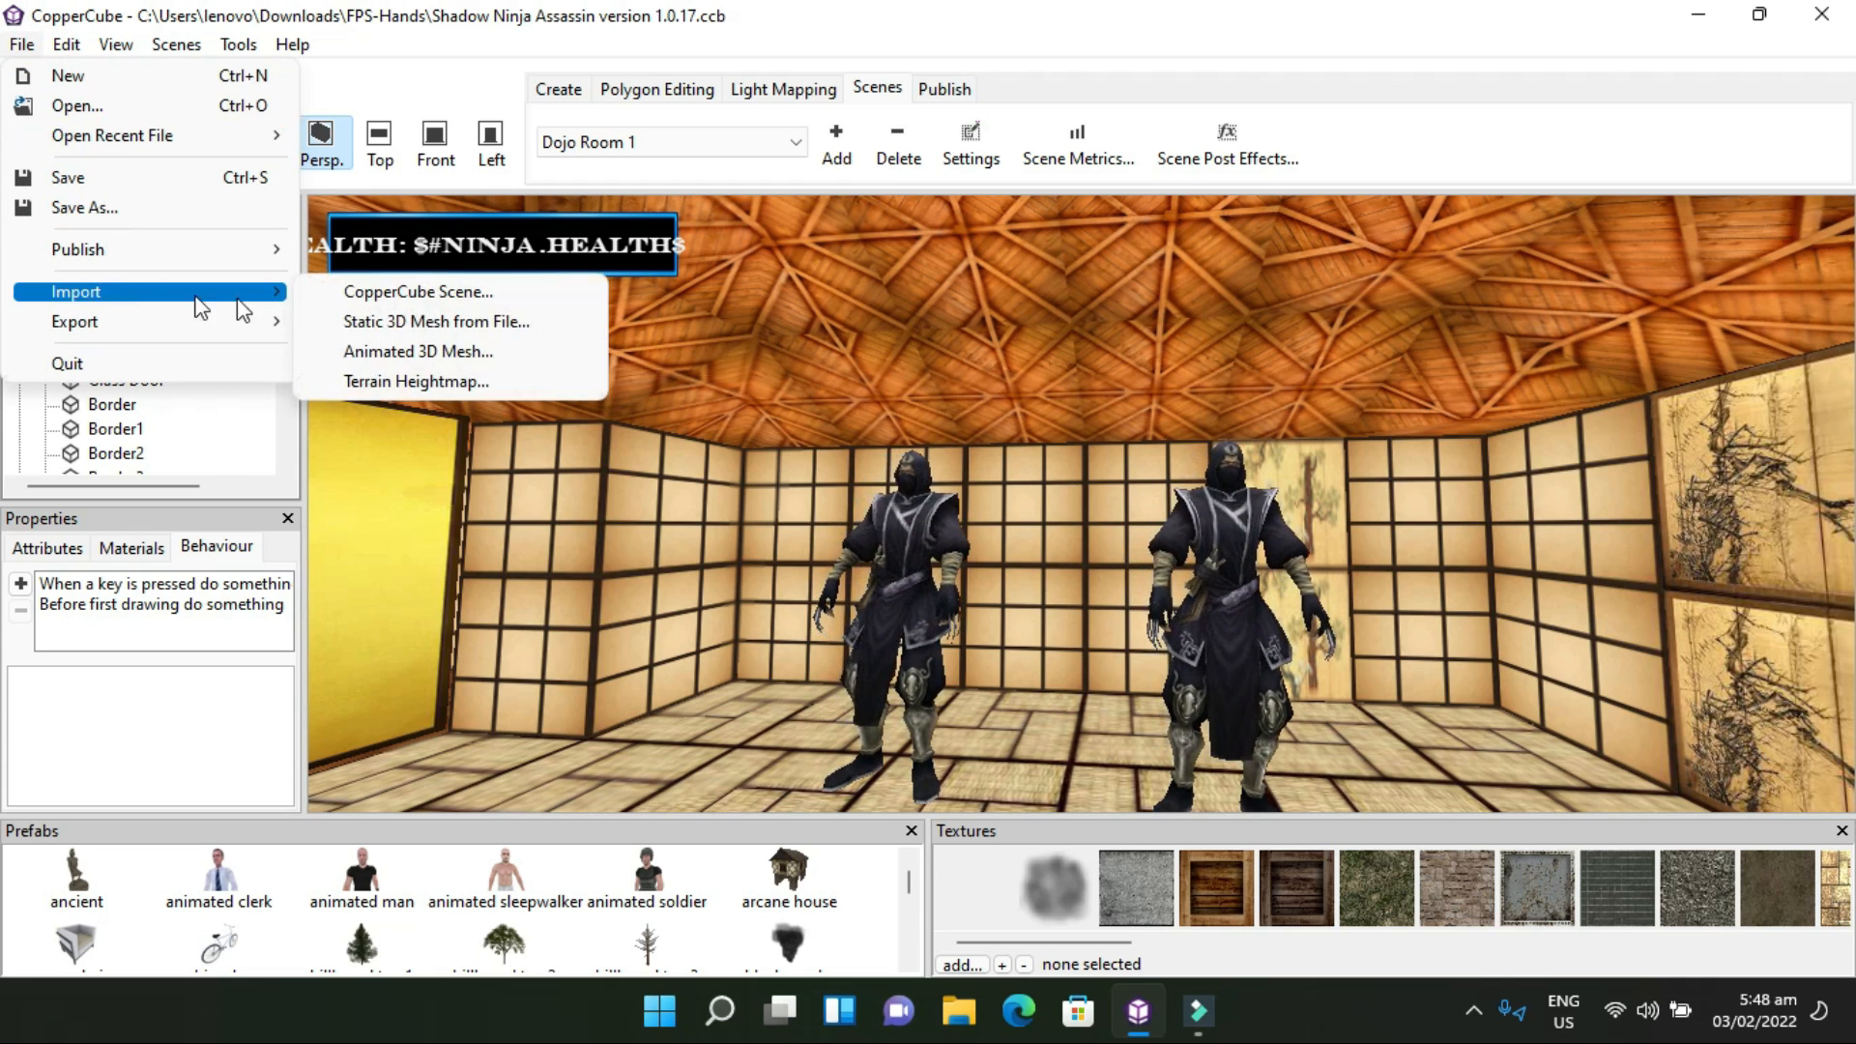
left_click(696, 25)
left_click(741, 142)
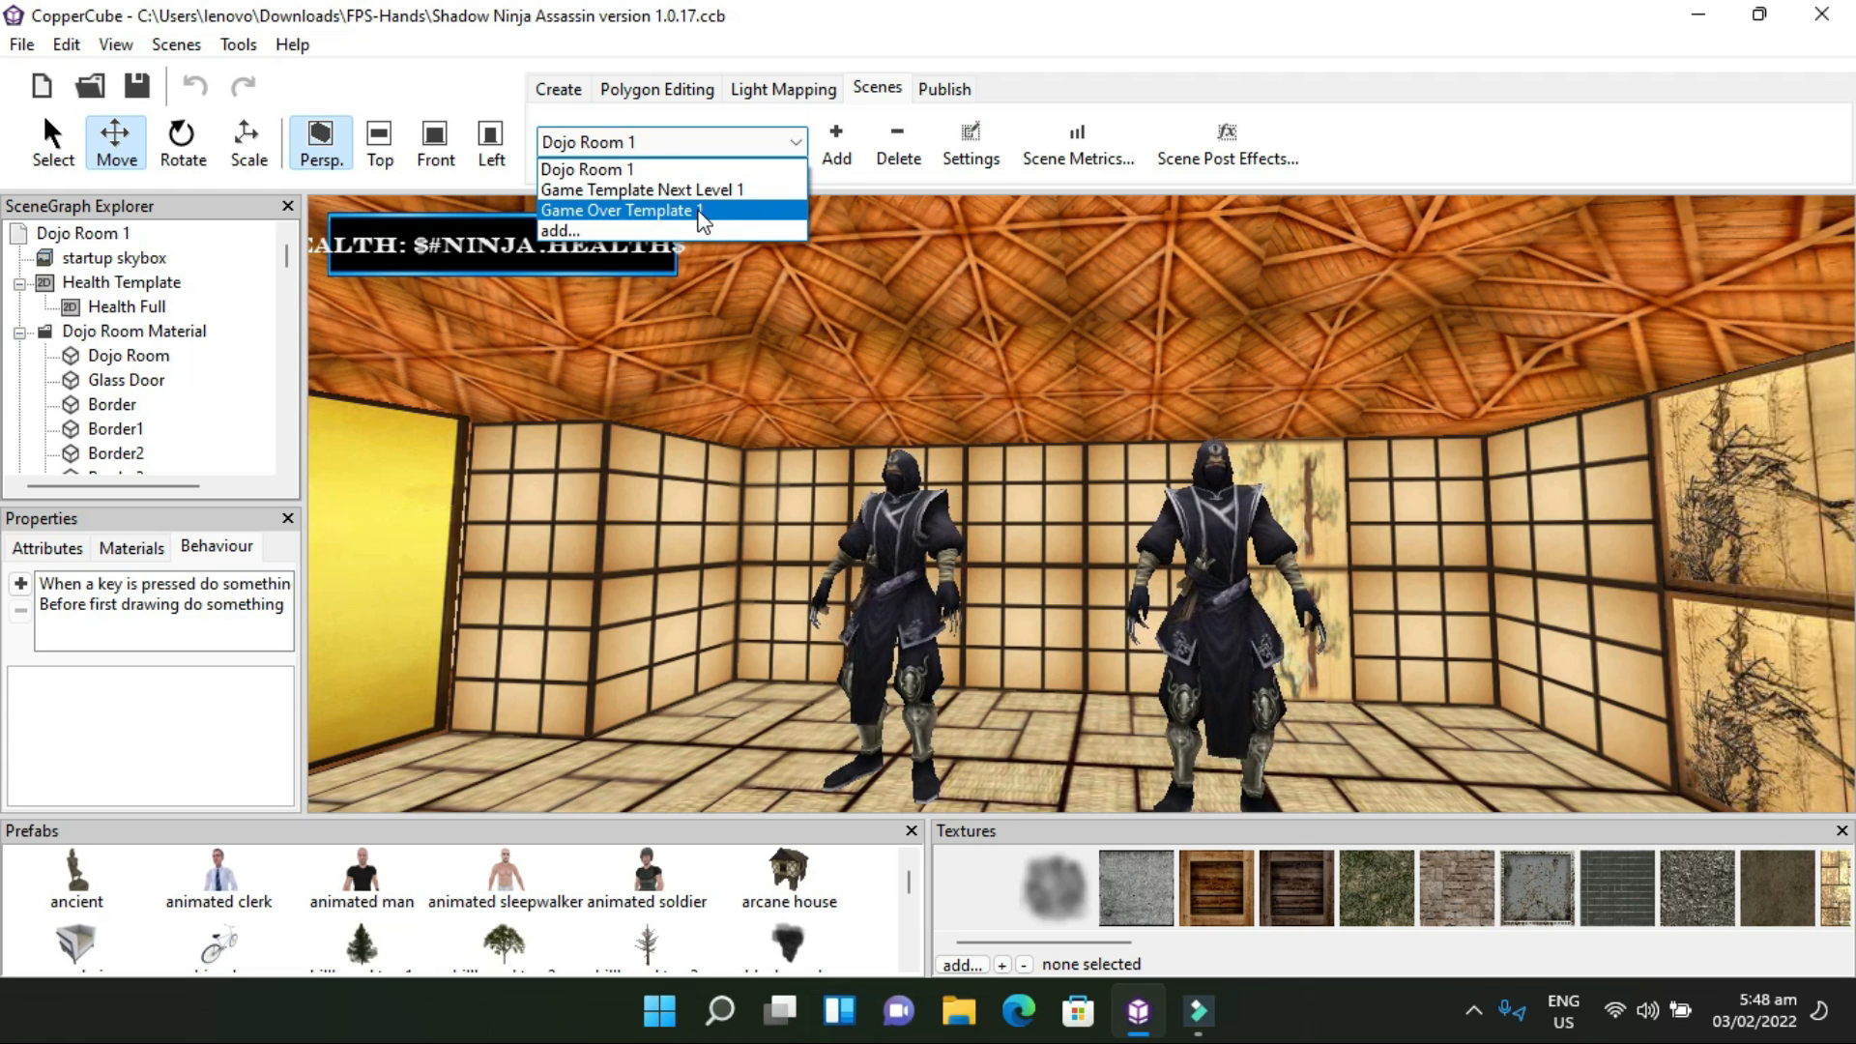
key("Up")
left_click(628, 207)
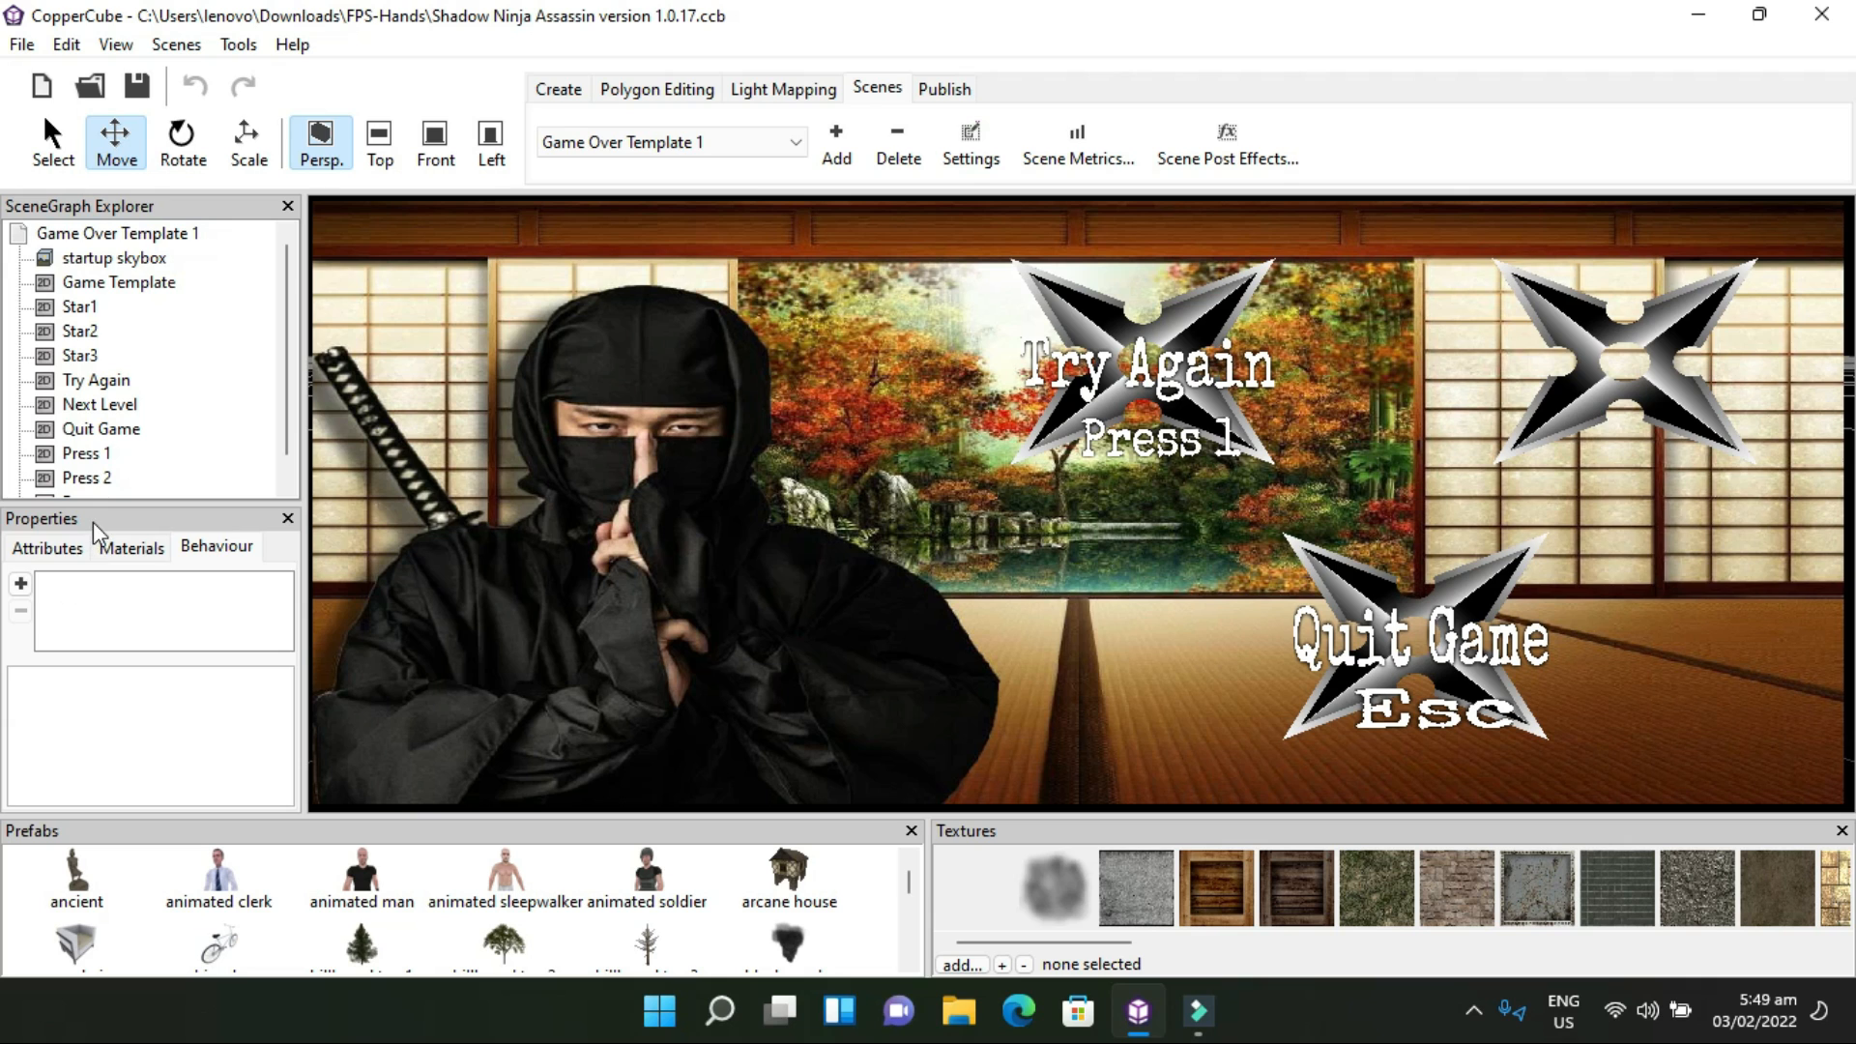
Examine the key-press actions of the Press 1 overlay, checking the target scenes of Switch to another scene and Restart a scene
left_click(75, 452)
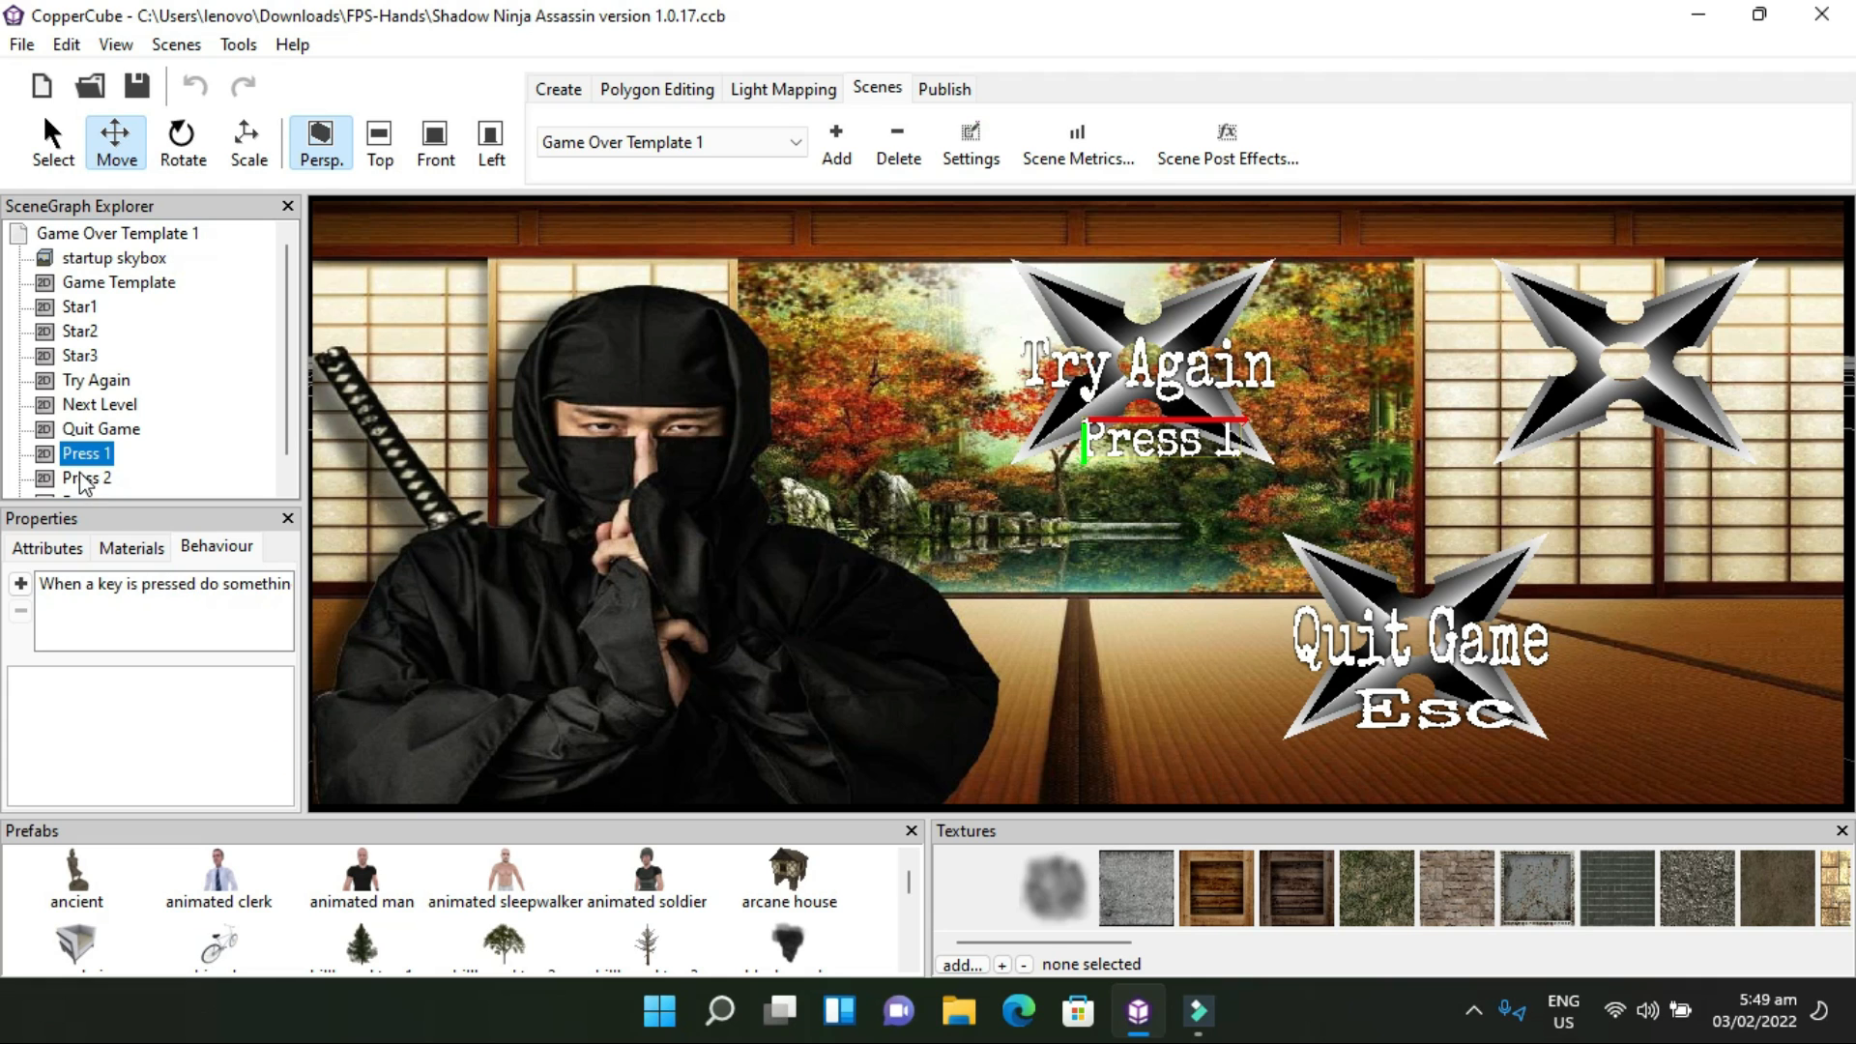
left_click(185, 586)
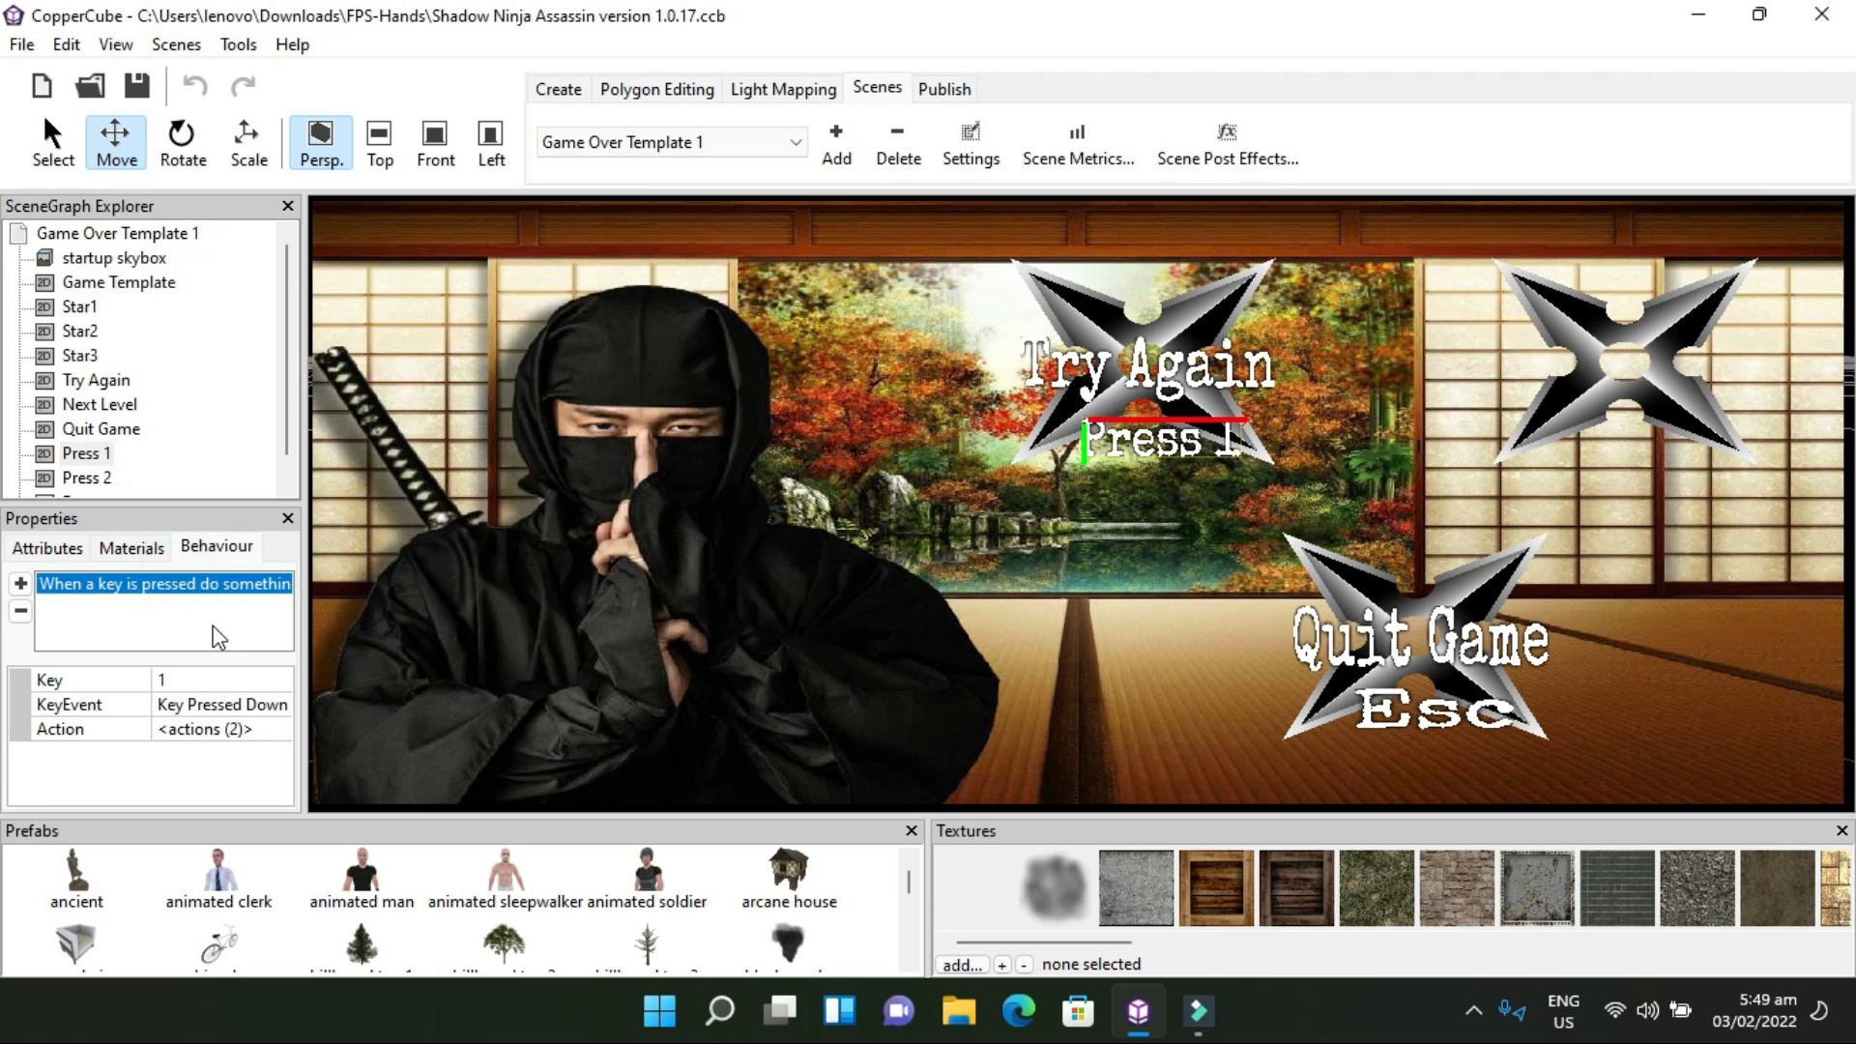
left_click(284, 732)
left_click(282, 733)
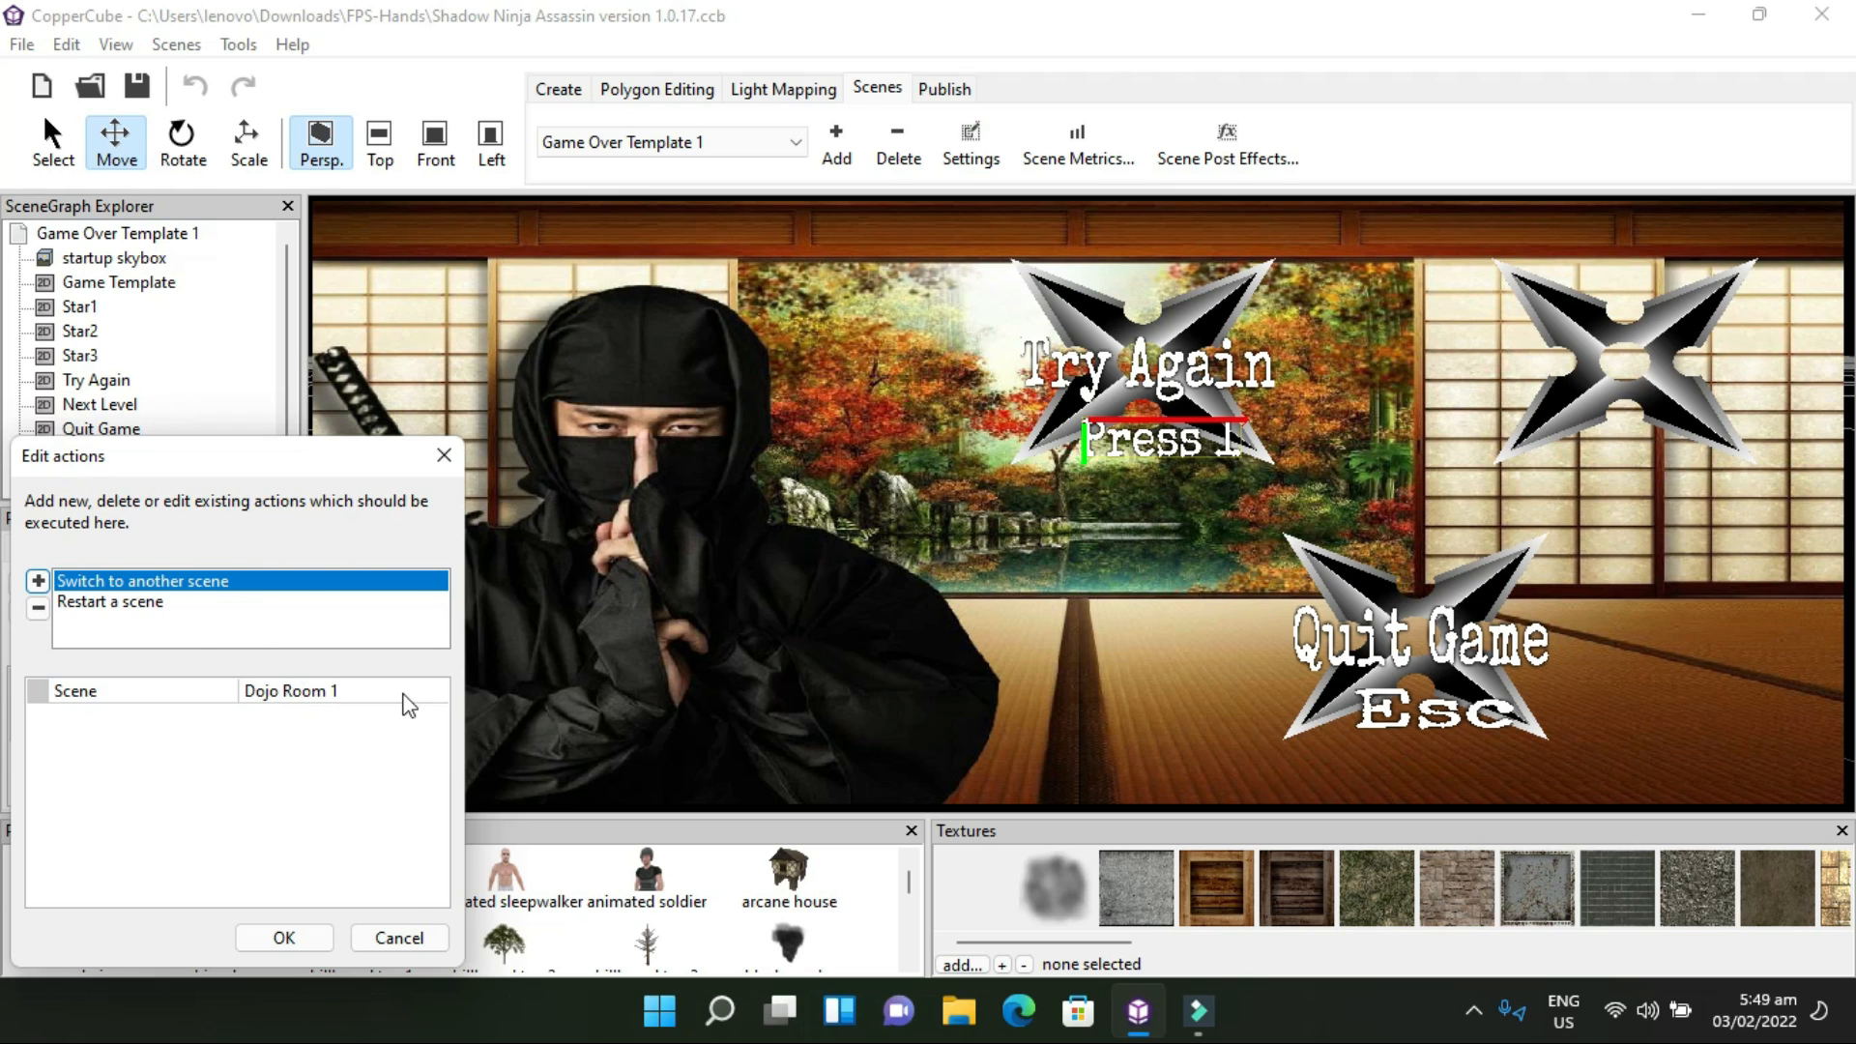
left_click(354, 705)
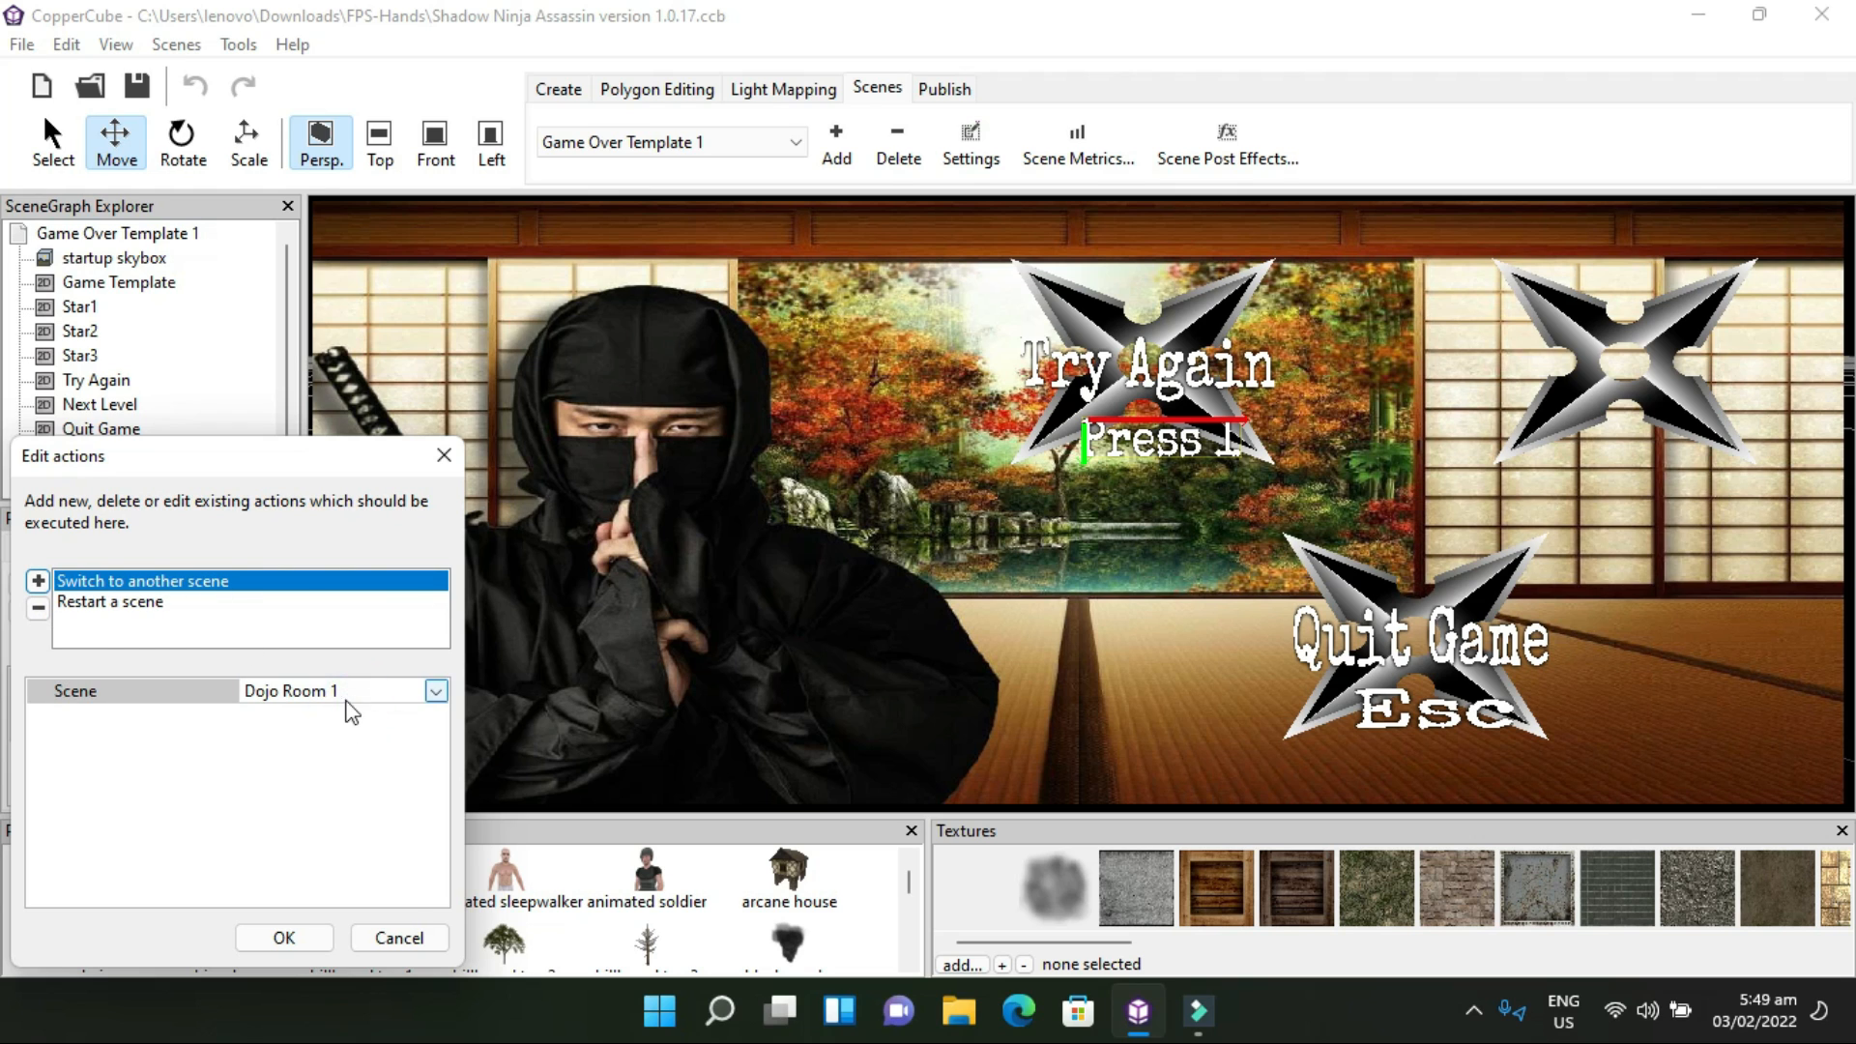
left_click(108, 607)
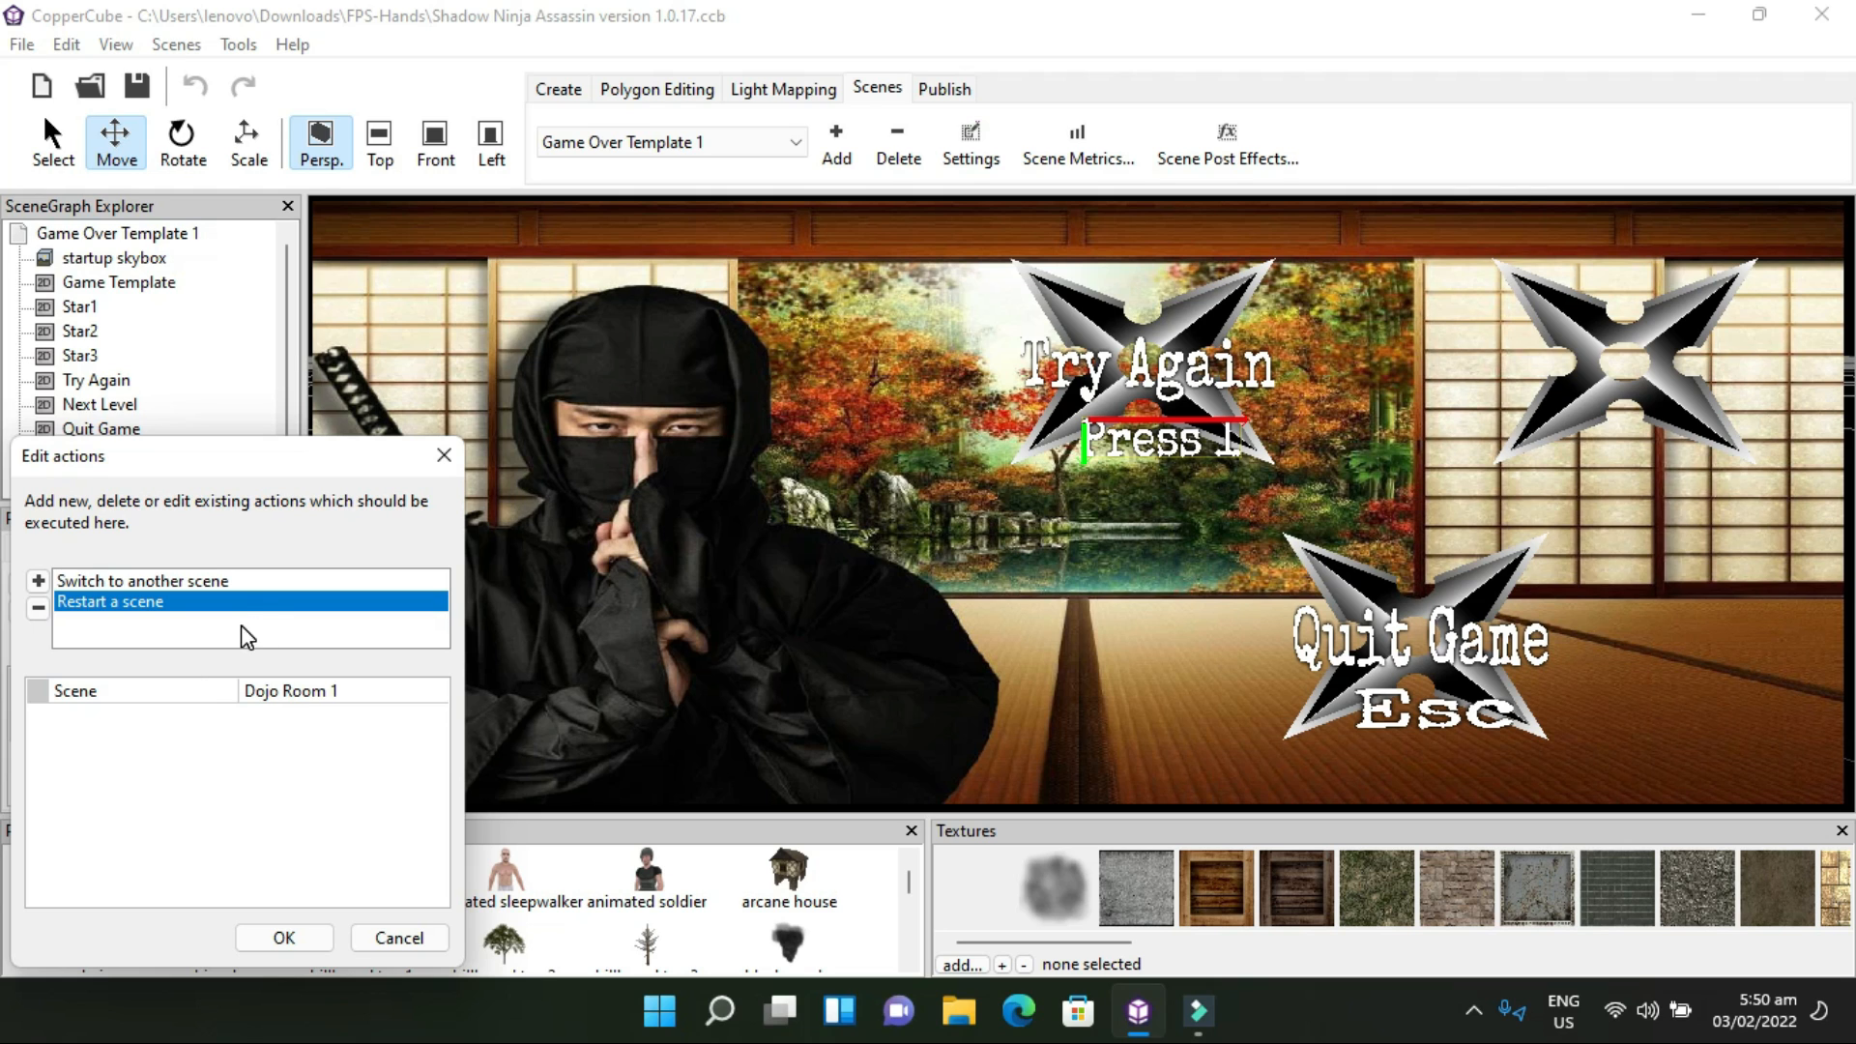
left_click(161, 589)
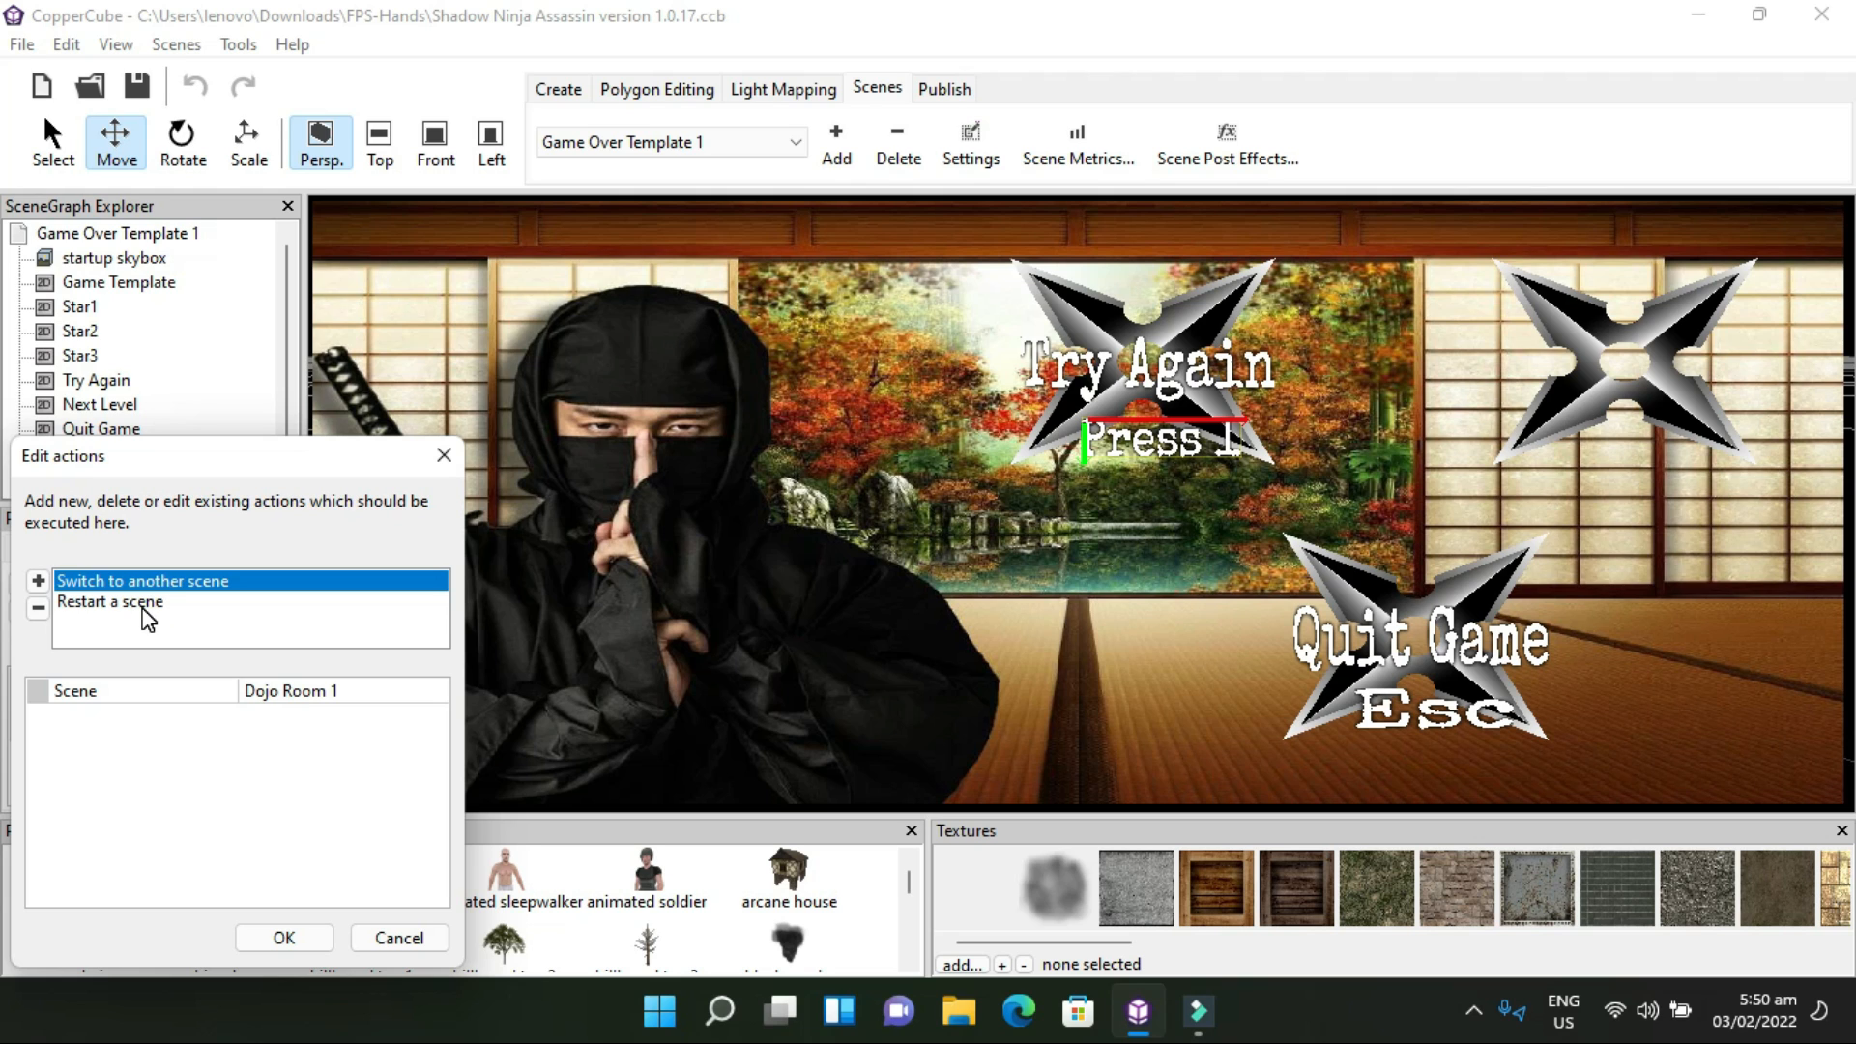
left_click(143, 609)
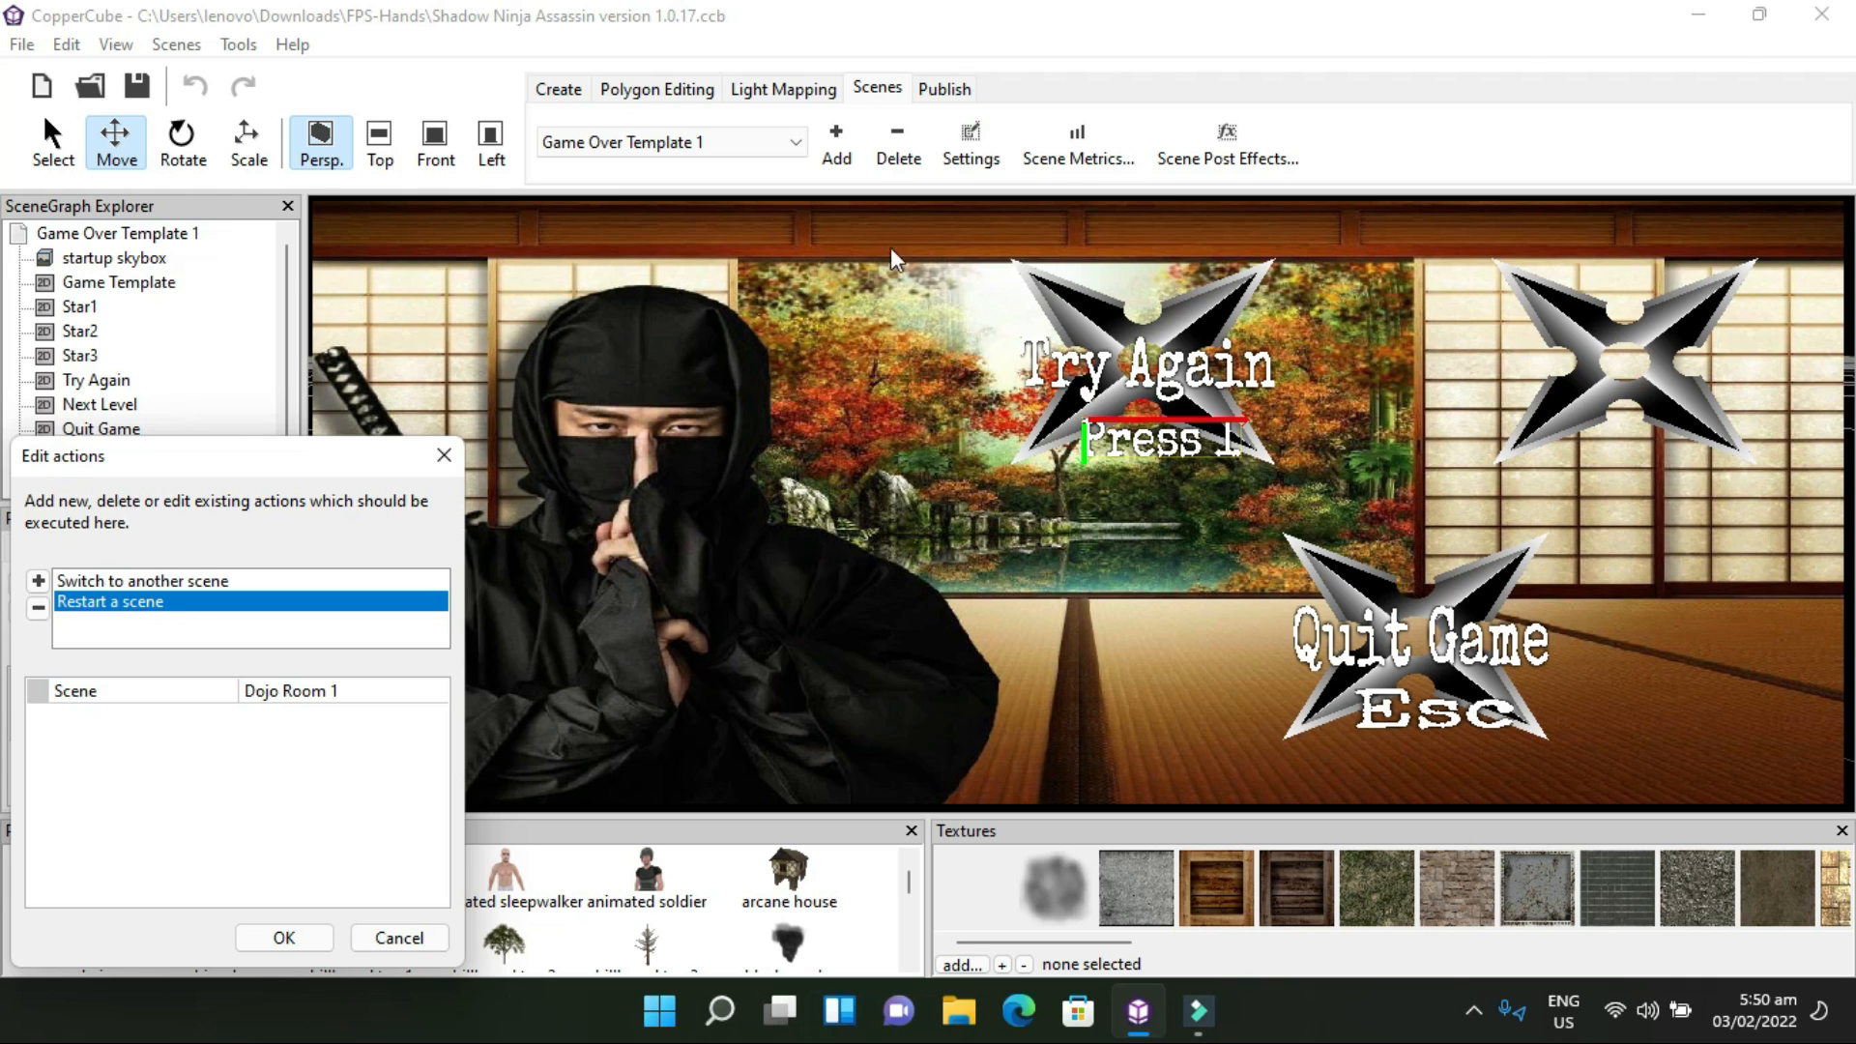
left_click(210, 583)
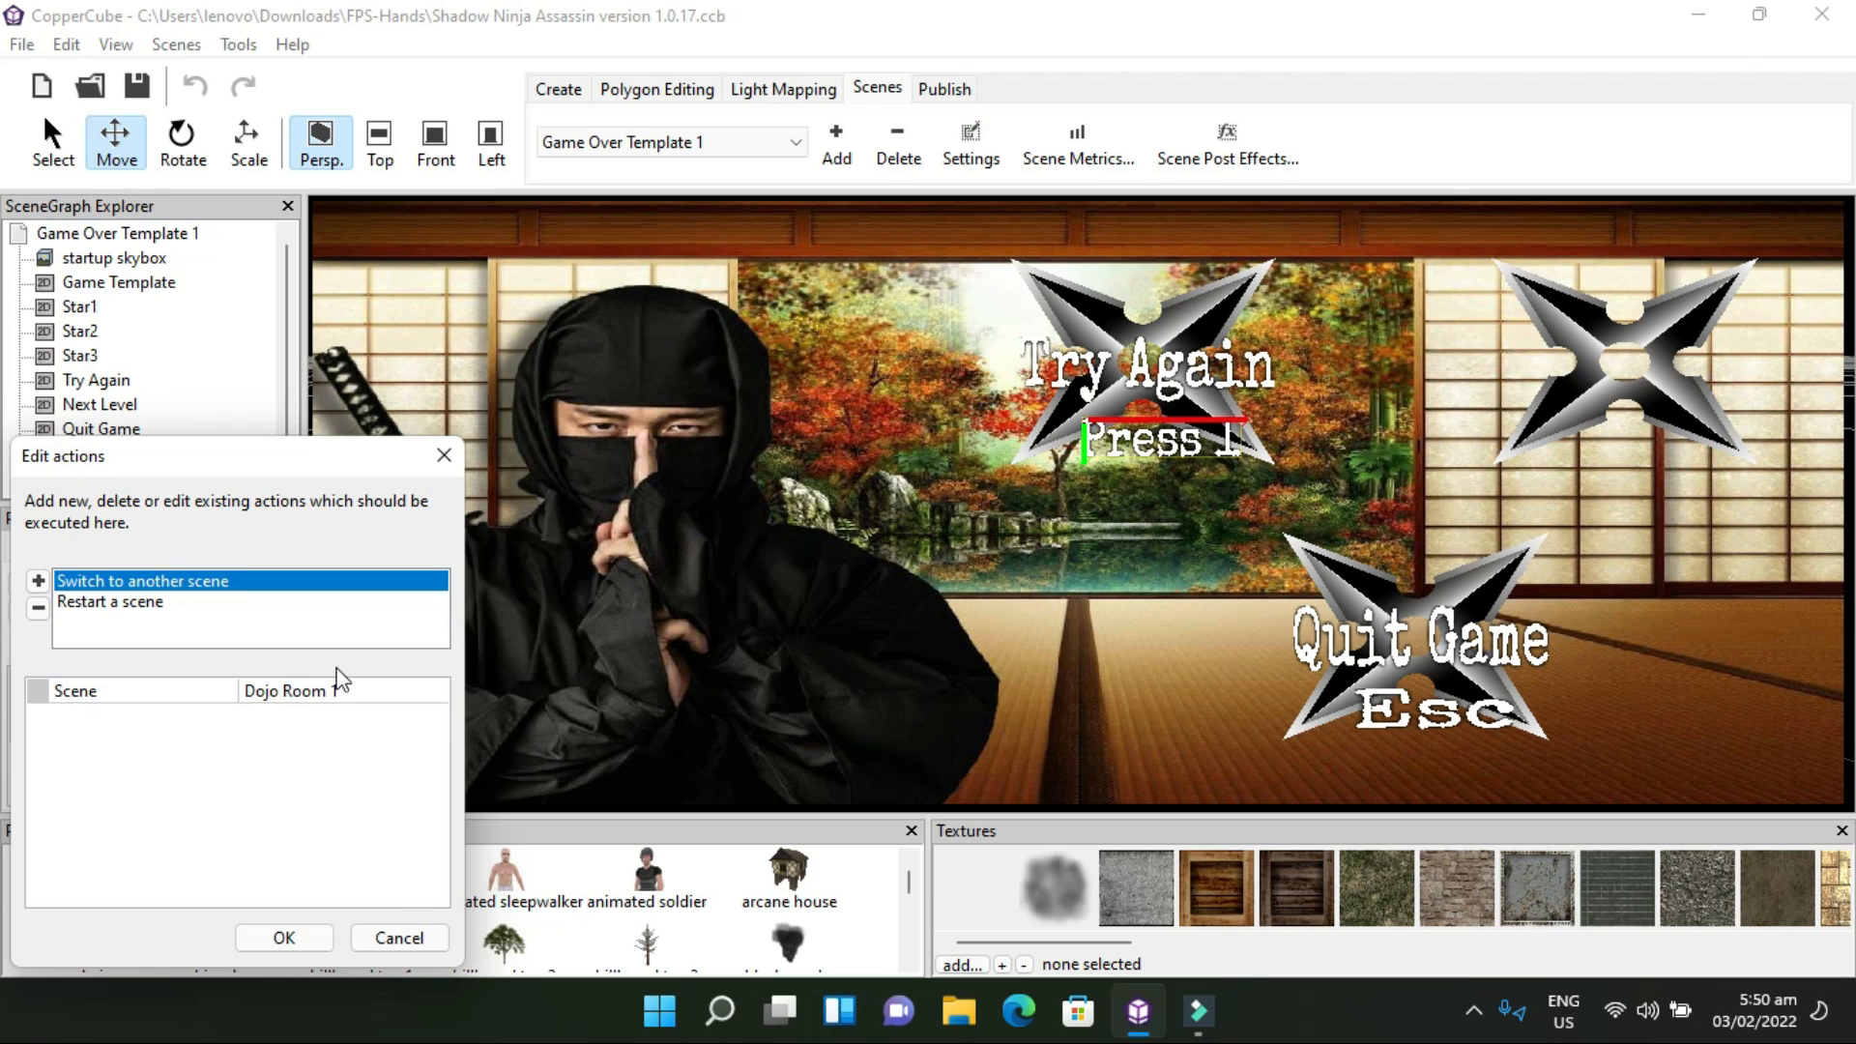
left_click(136, 608)
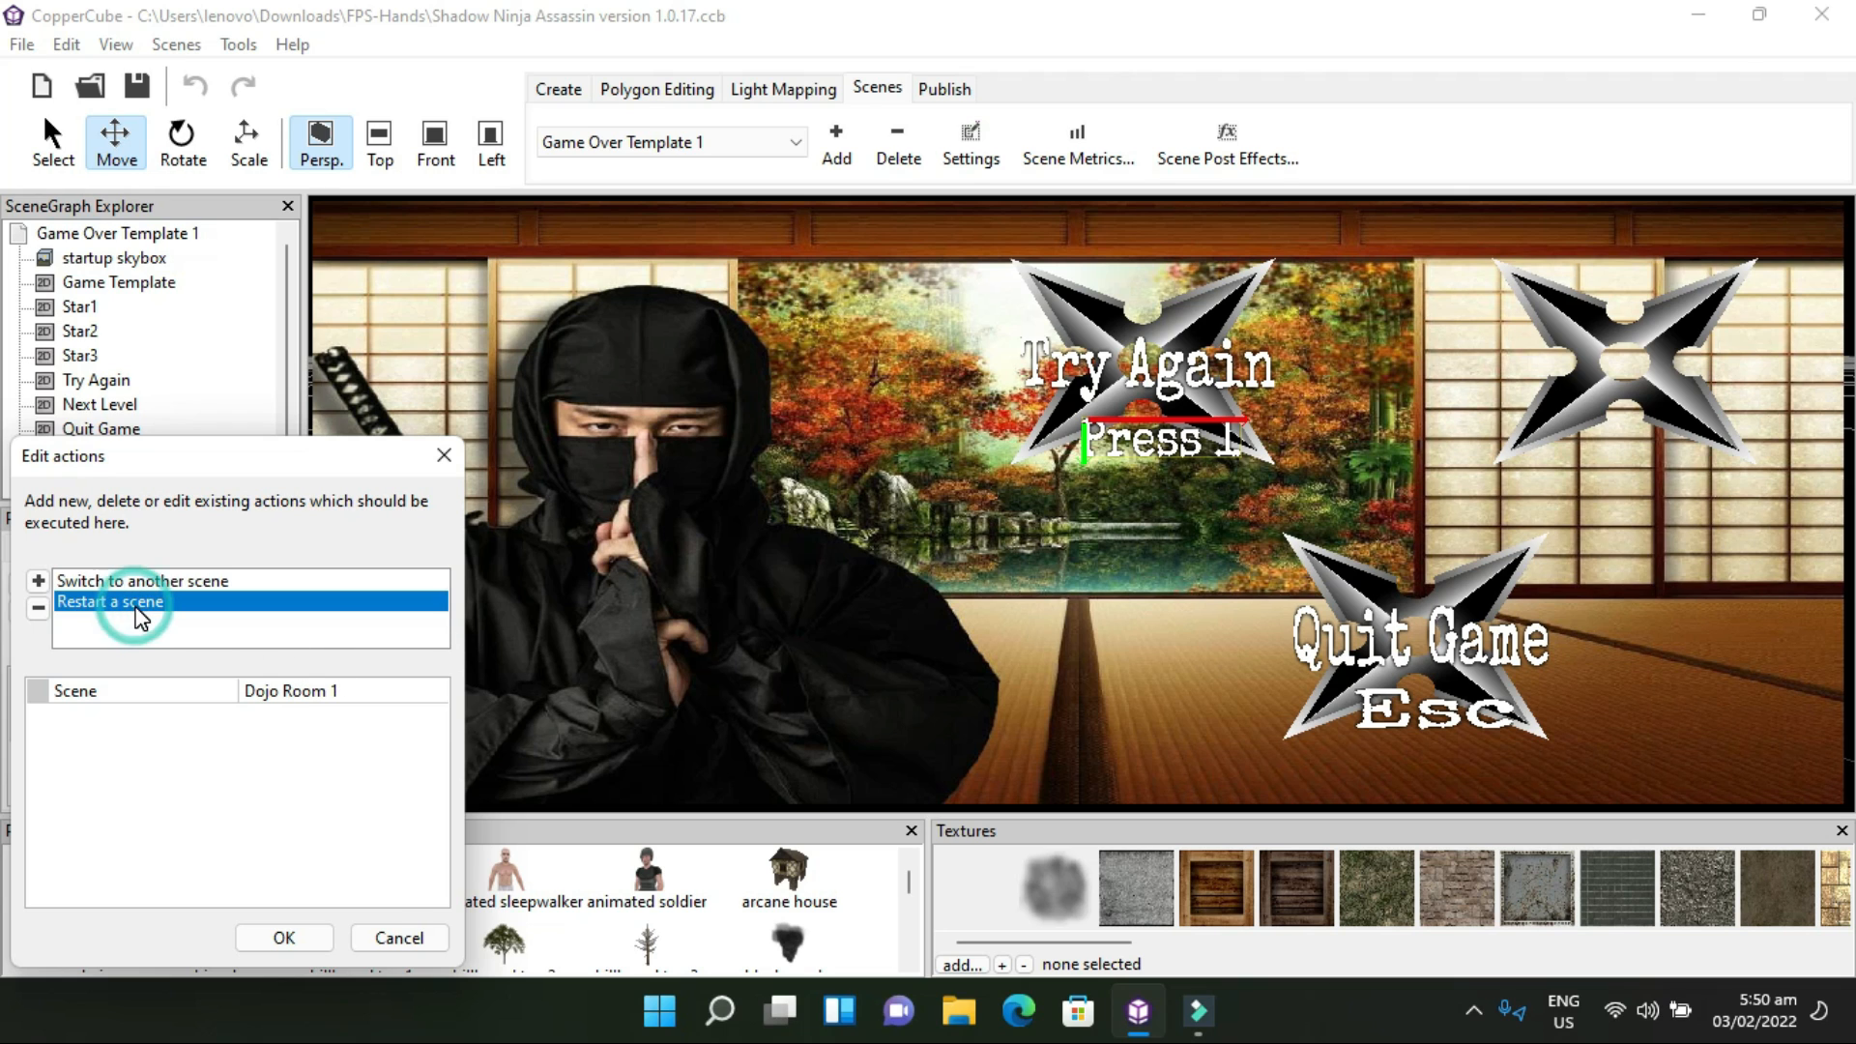
left_click(253, 936)
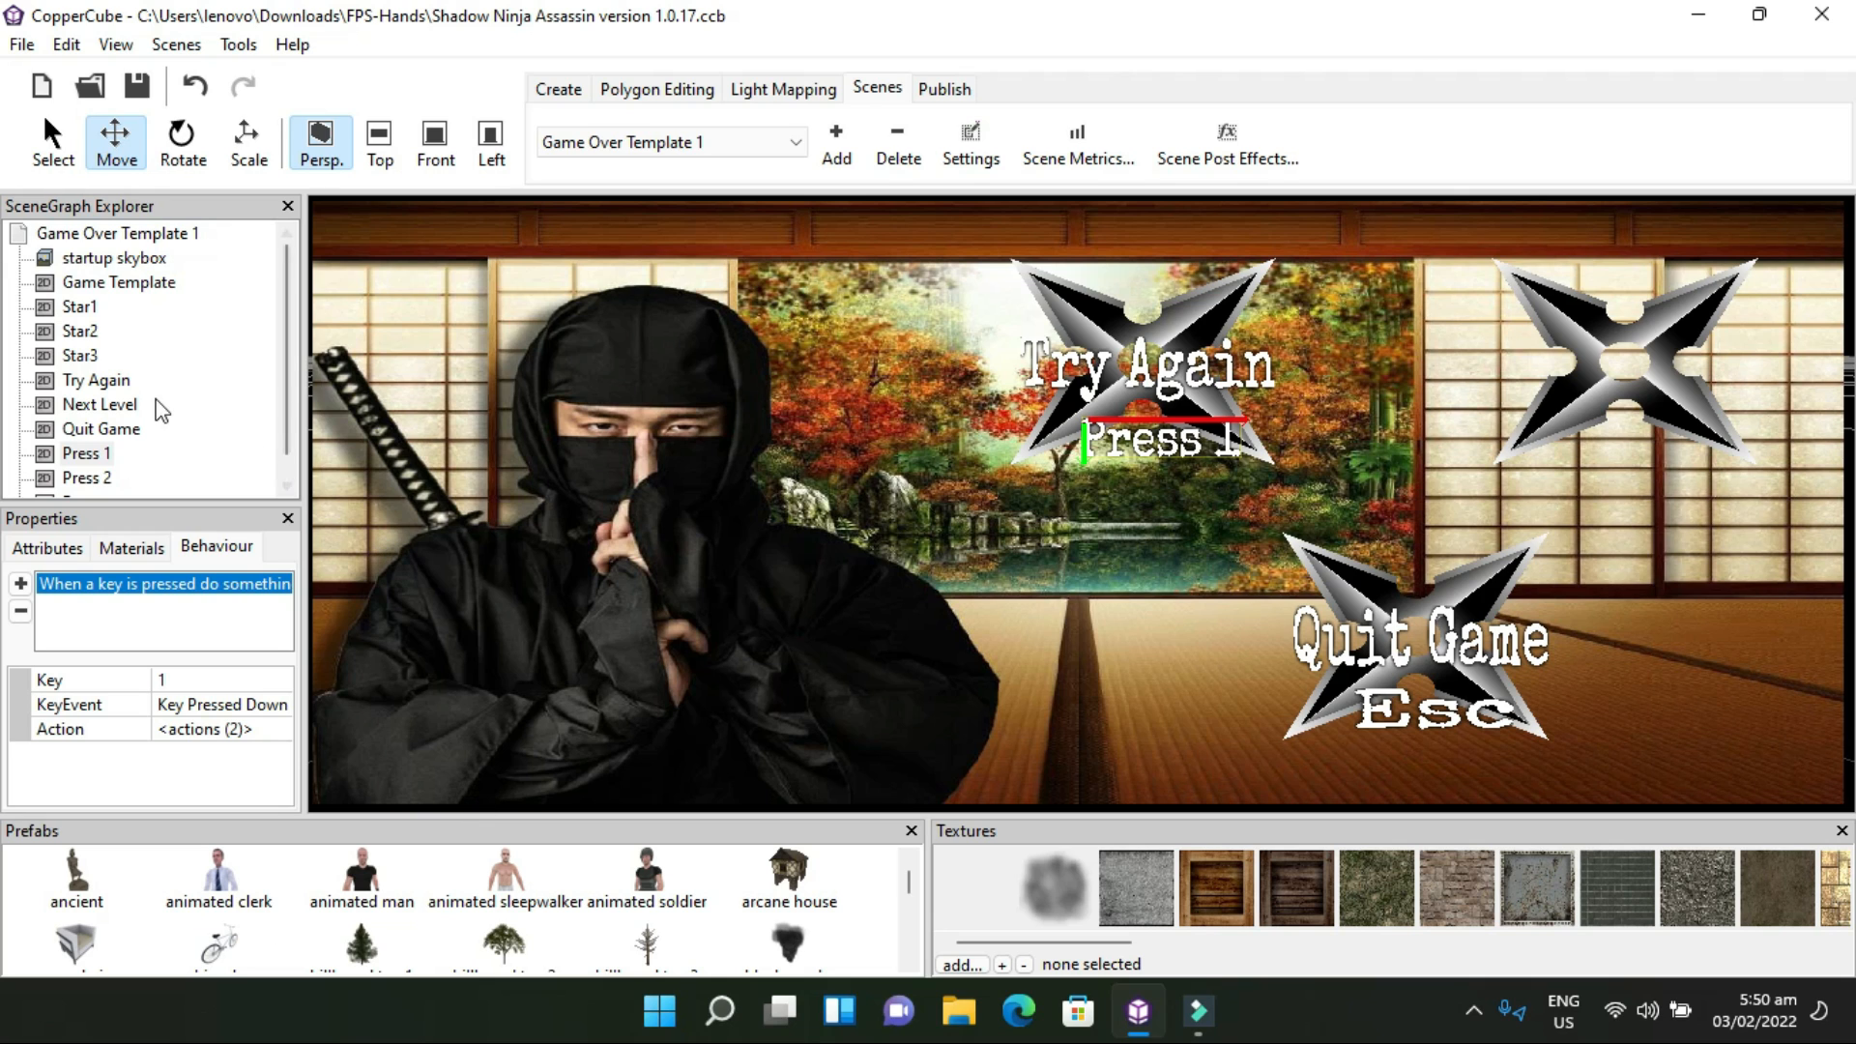
Open the action list of the Esc overlay's key-press behaviour for review
scroll(161, 410, "down", 1)
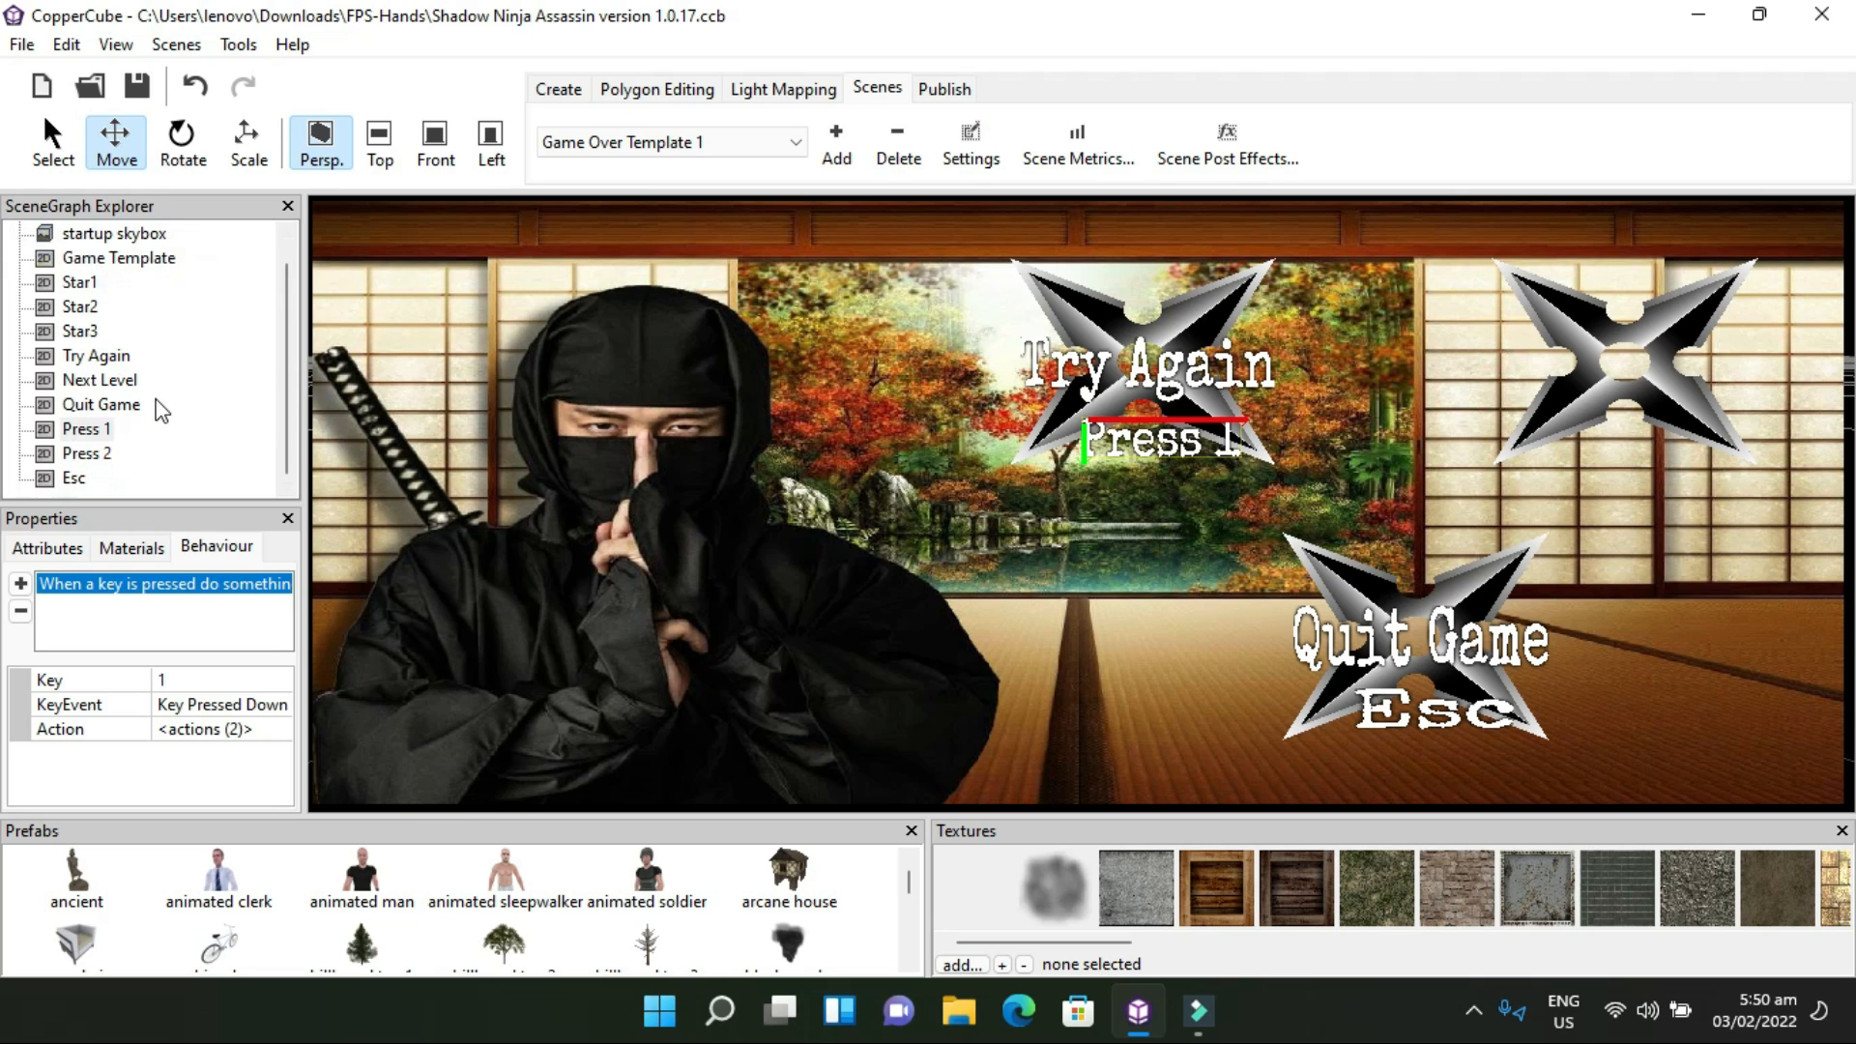
left_click(73, 482)
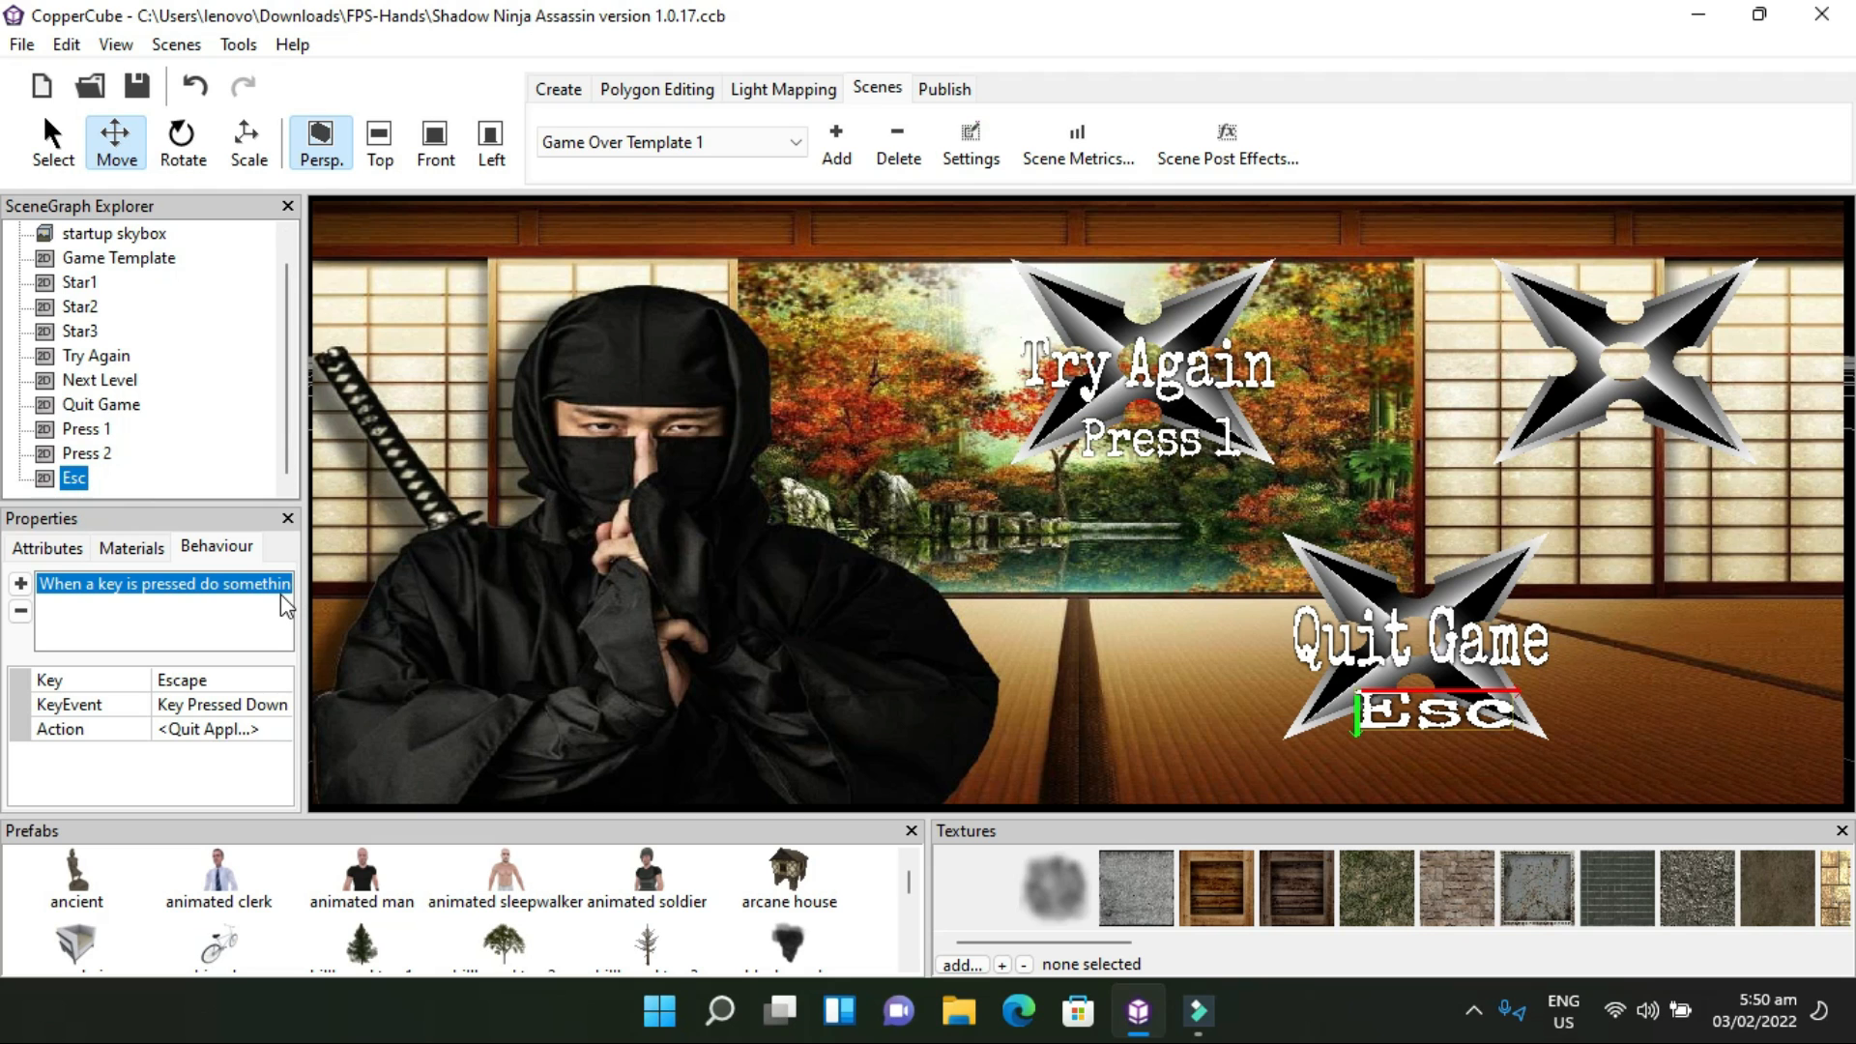
left_click(278, 737)
left_click(279, 734)
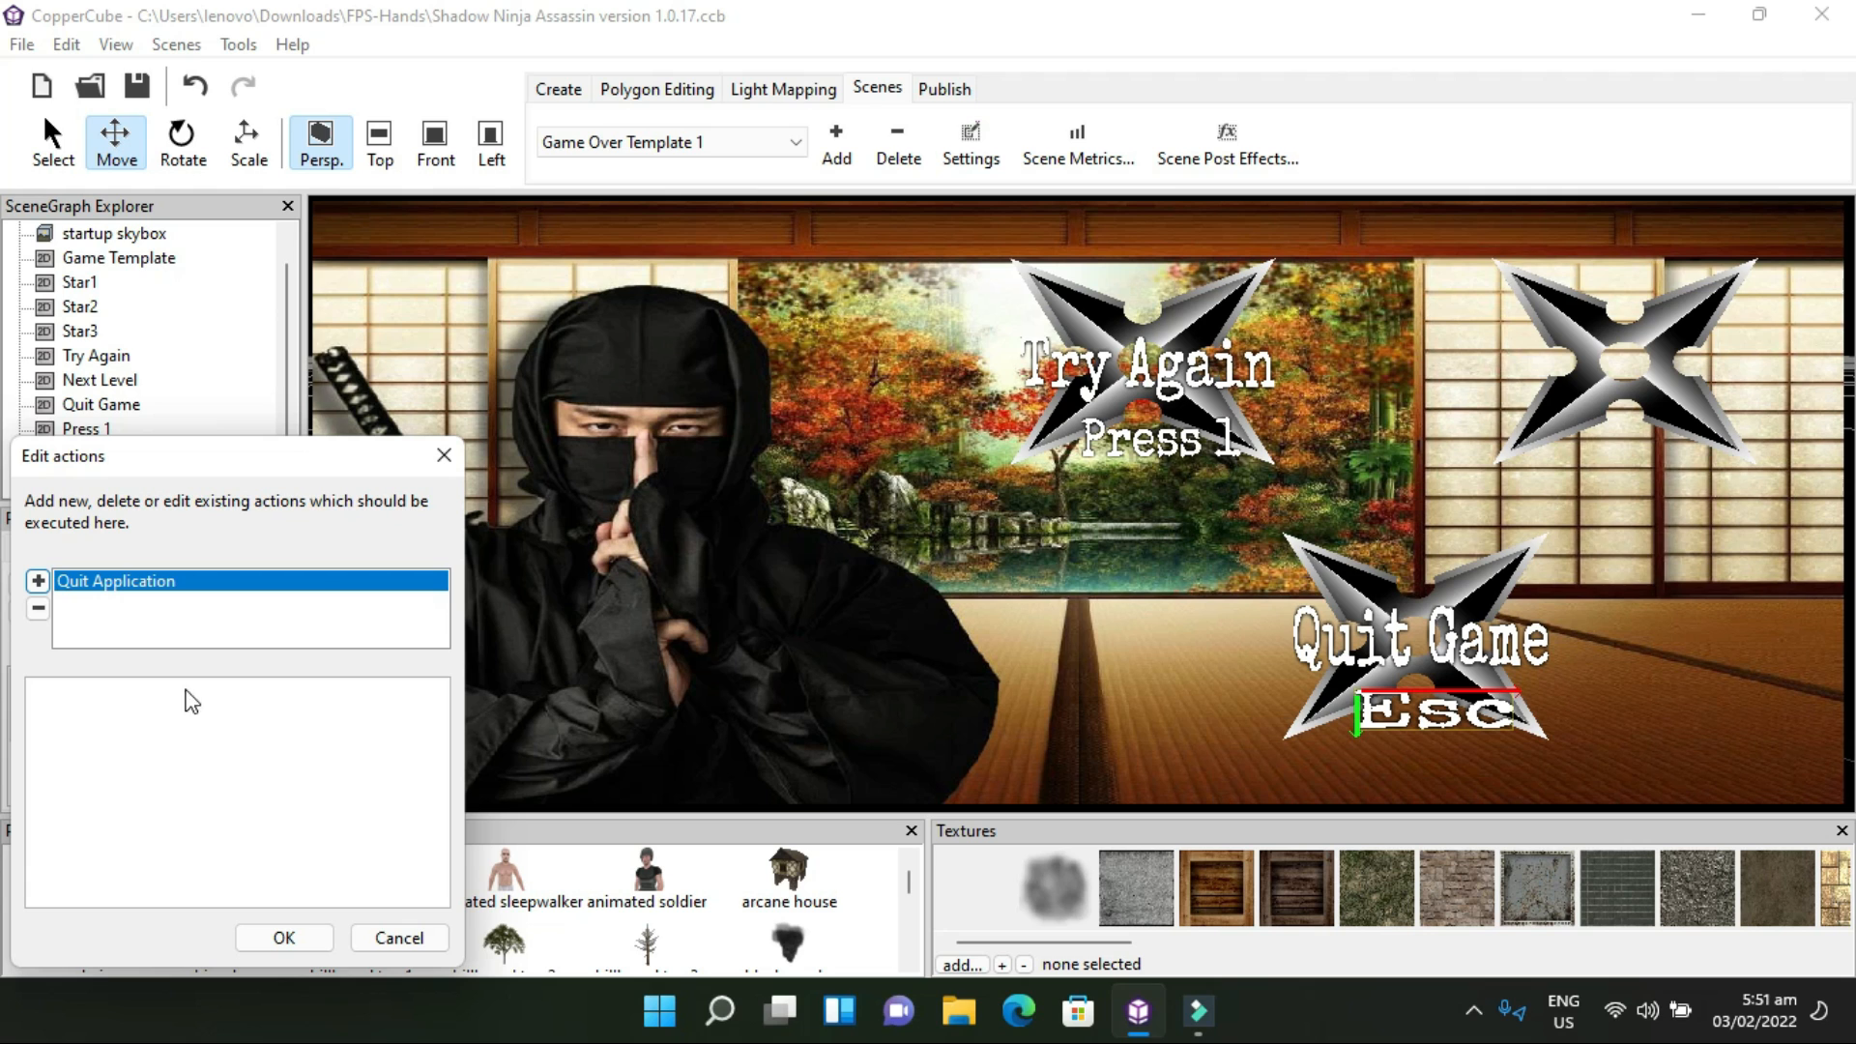
Close the Esc overlay's action list without changes and switch the active scene to Dojo Room 1
left_click(379, 938)
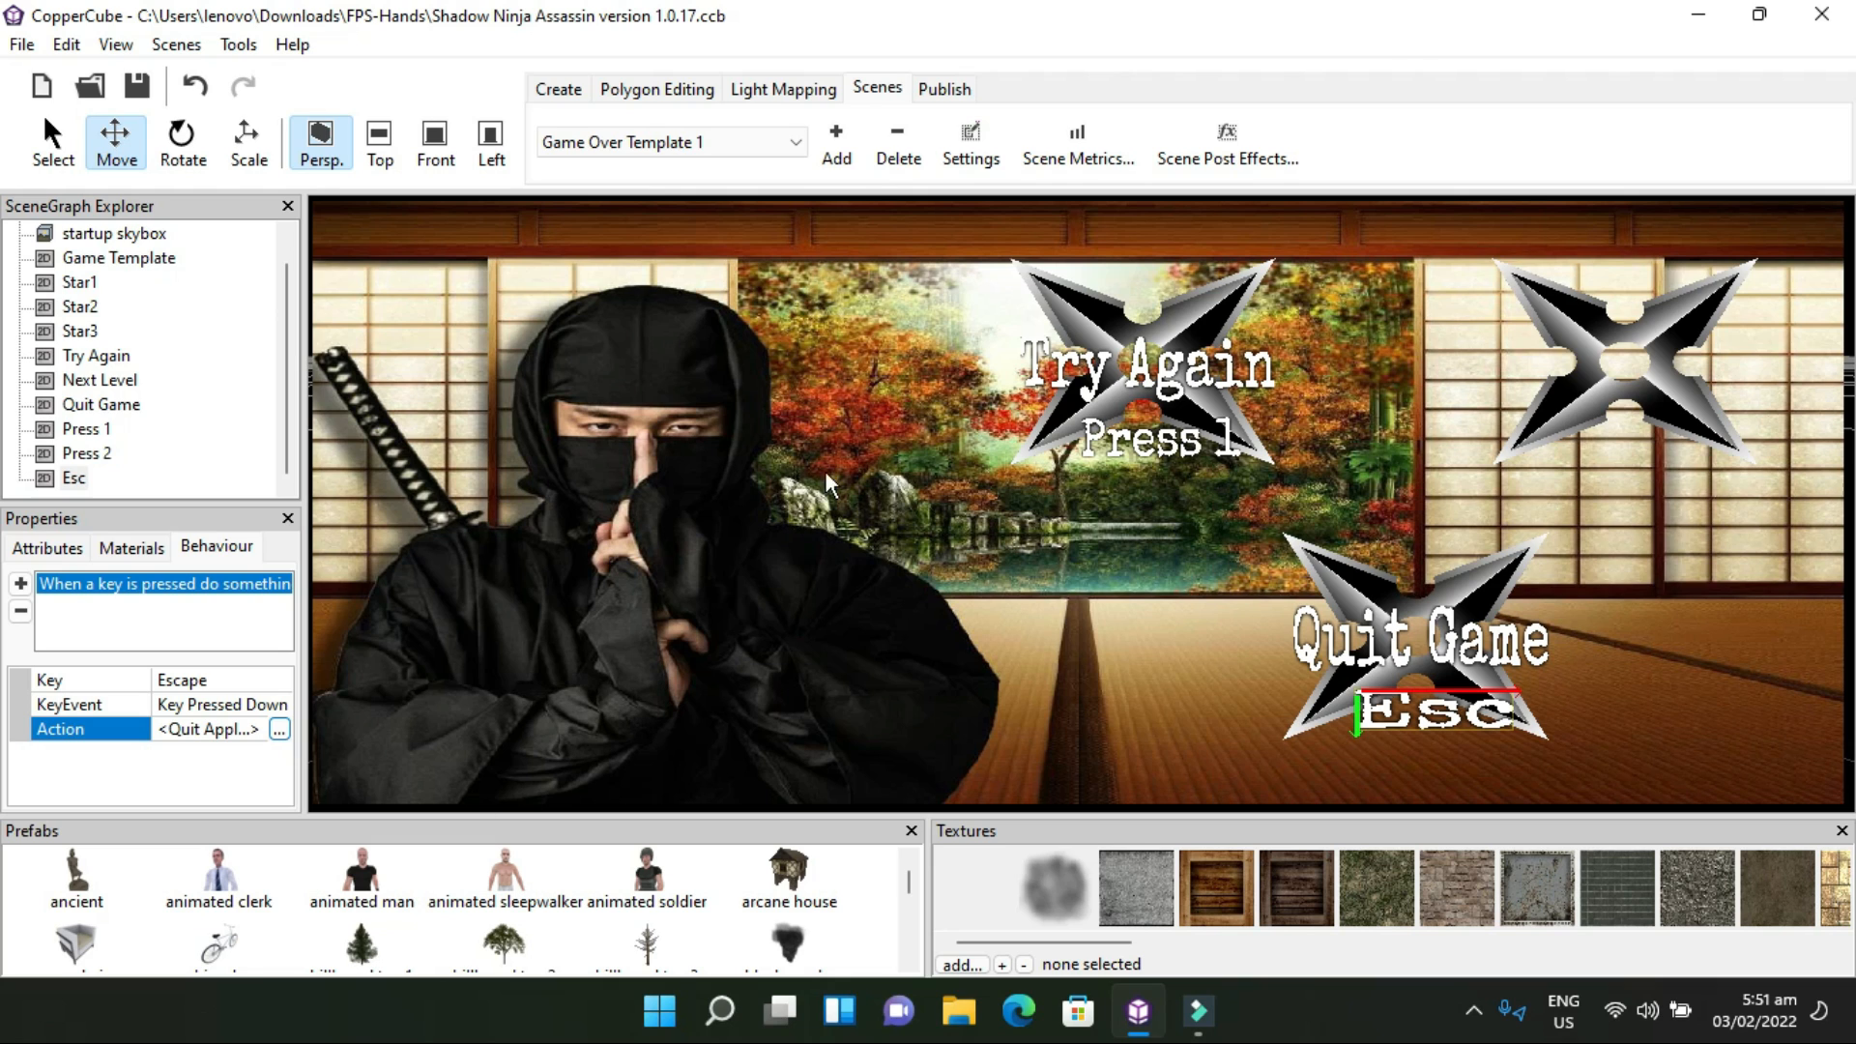
left_click(765, 135)
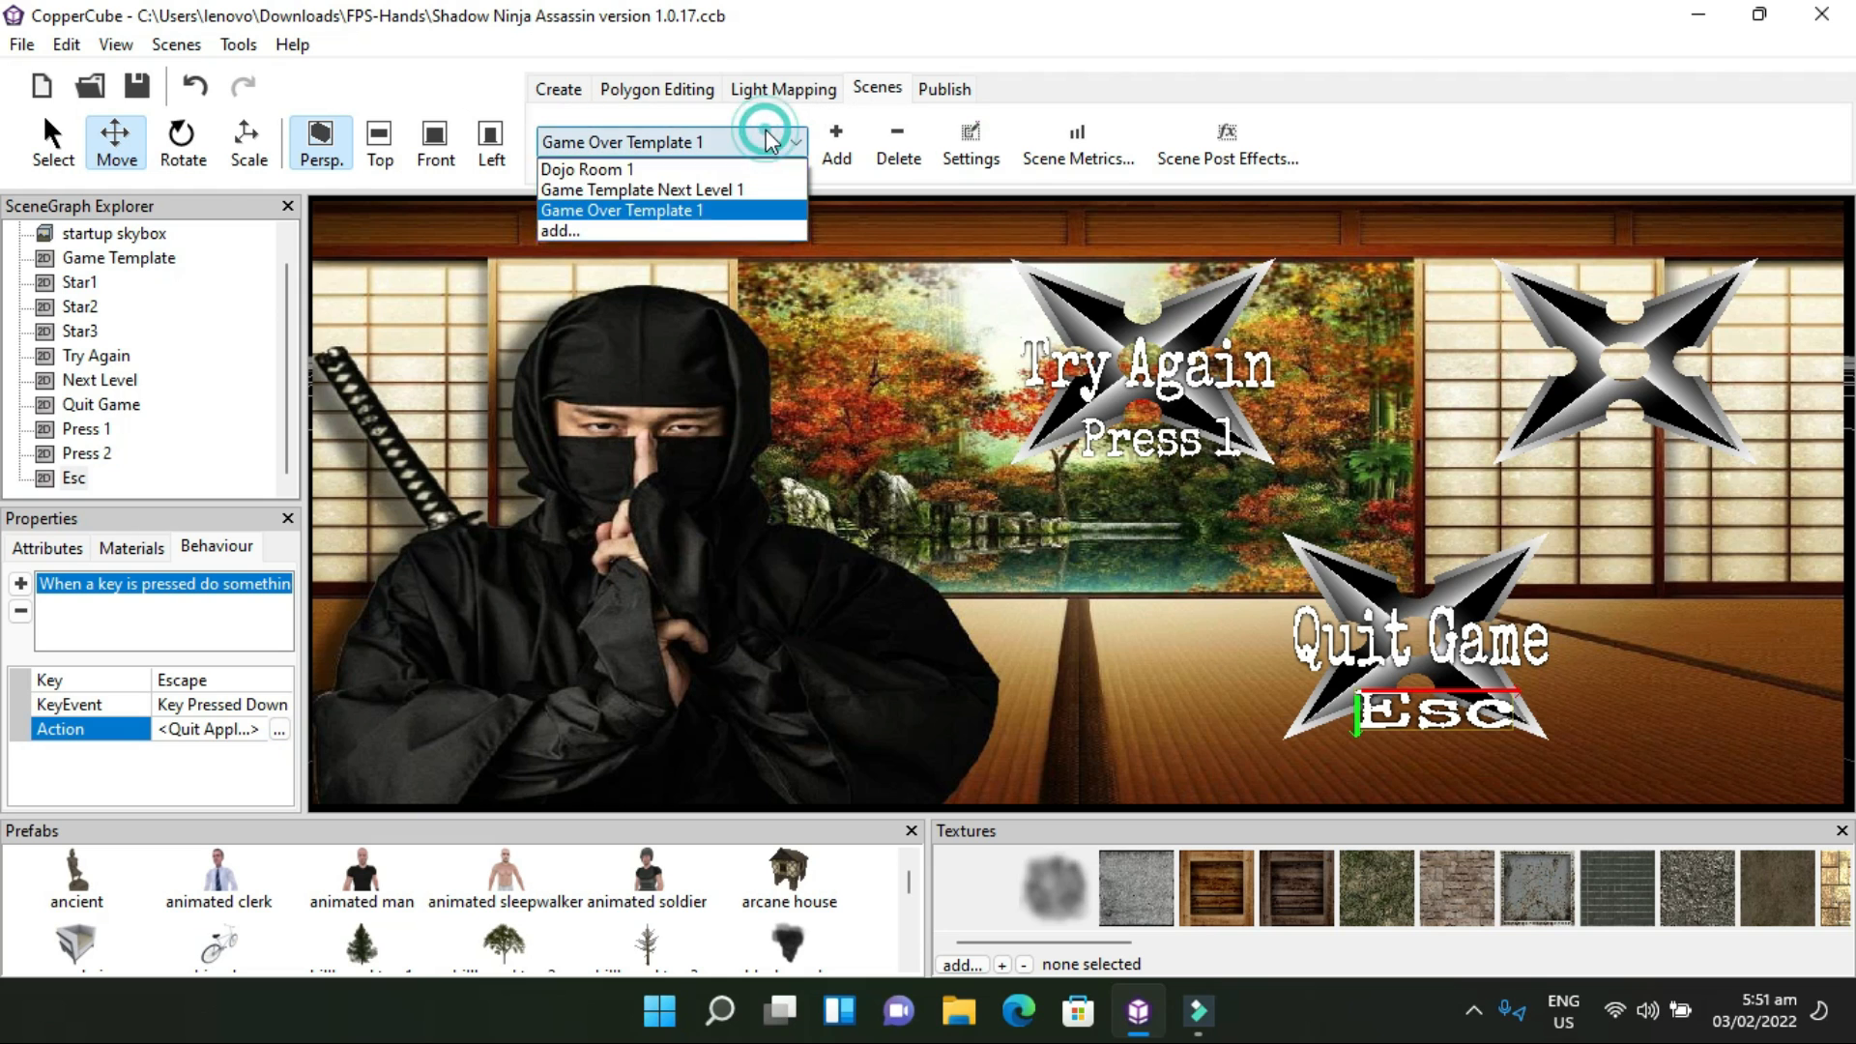
left_click(578, 169)
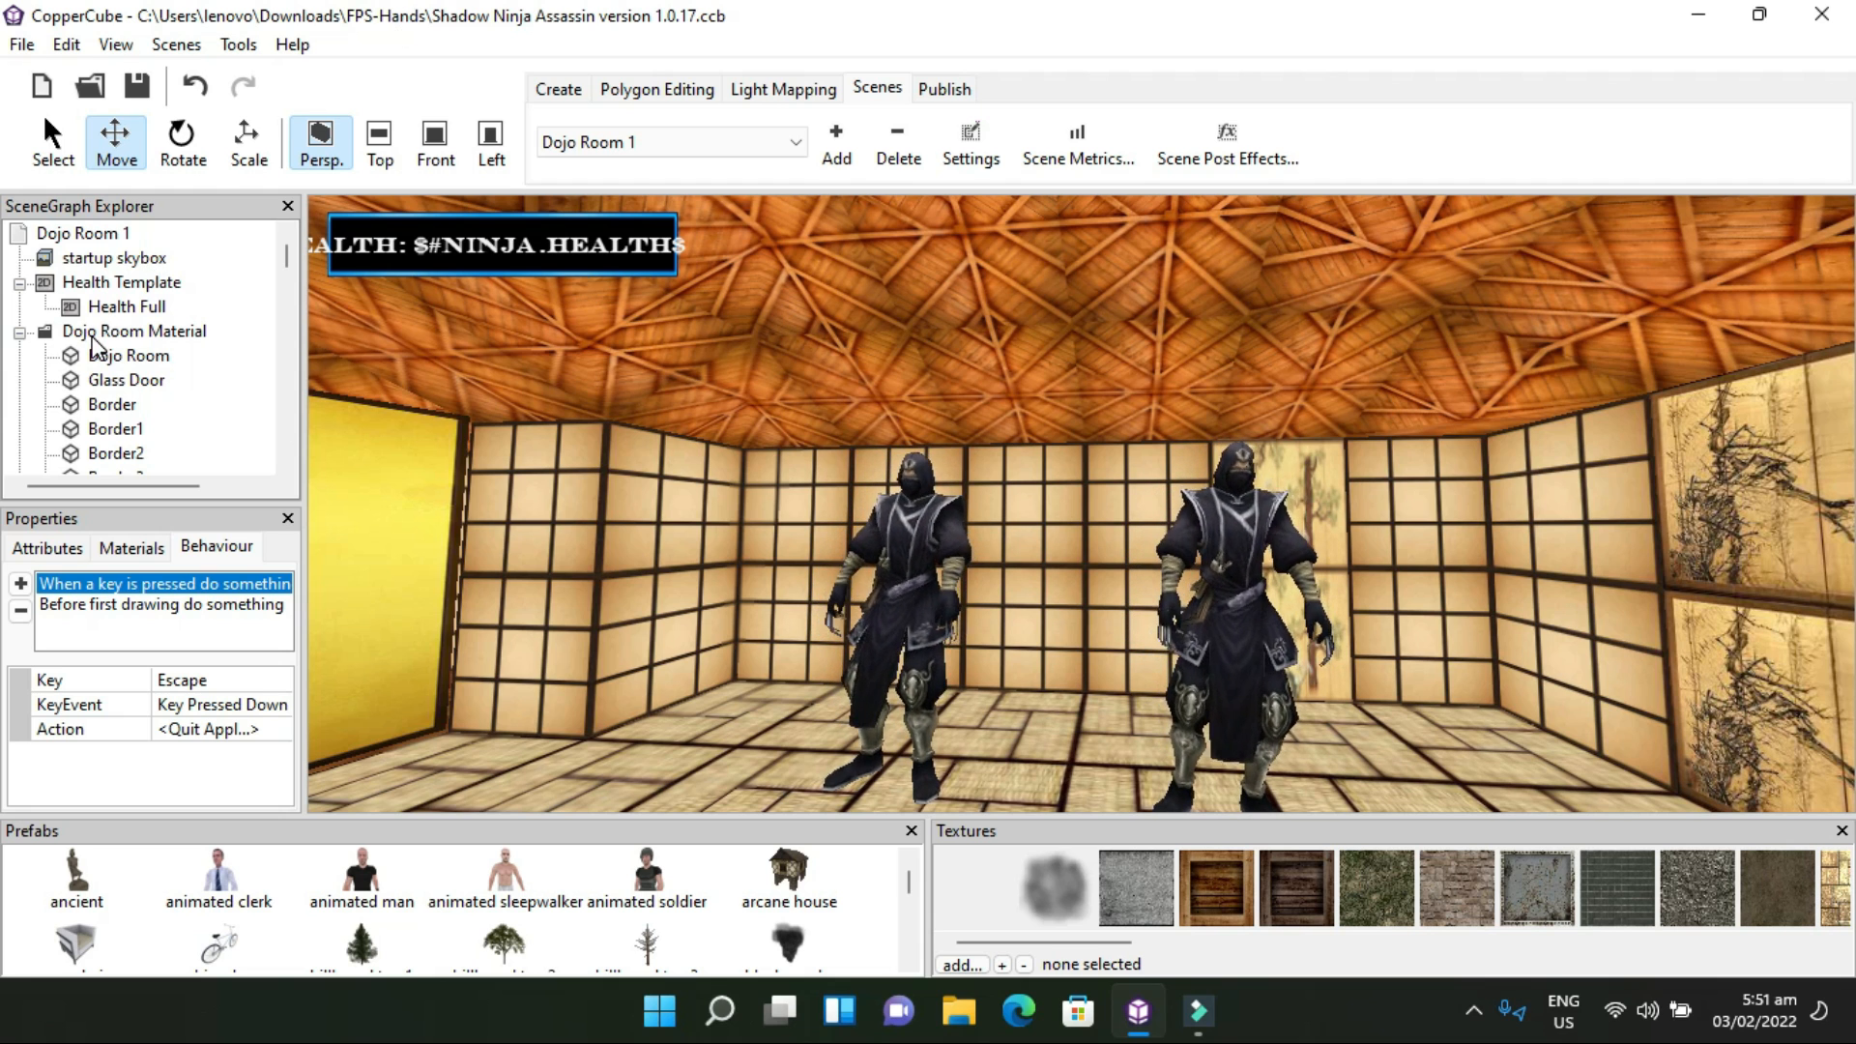
Preview the Game Over overlay by turning its visibility on and off again, and check its behaviours and attributes
scroll(93, 343, "down", 6)
scroll(94, 343, "down", 6)
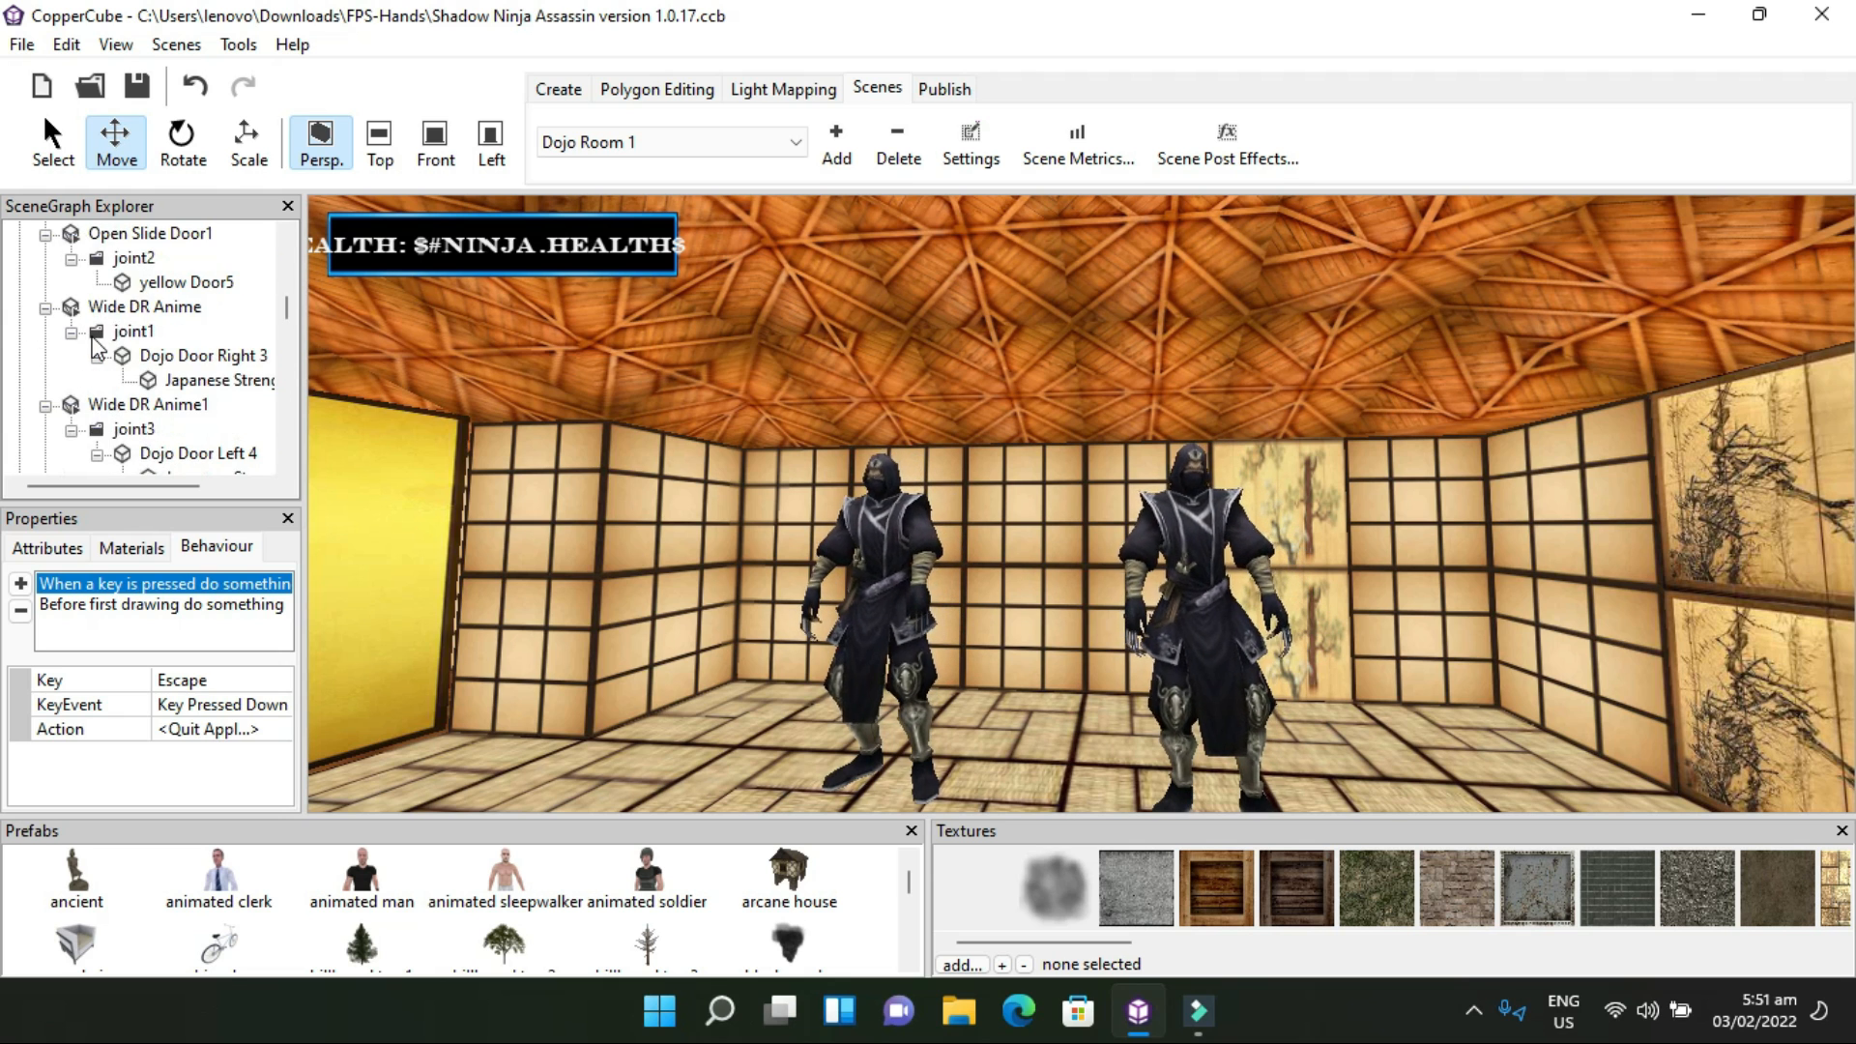
scroll(75, 357, "down", 6)
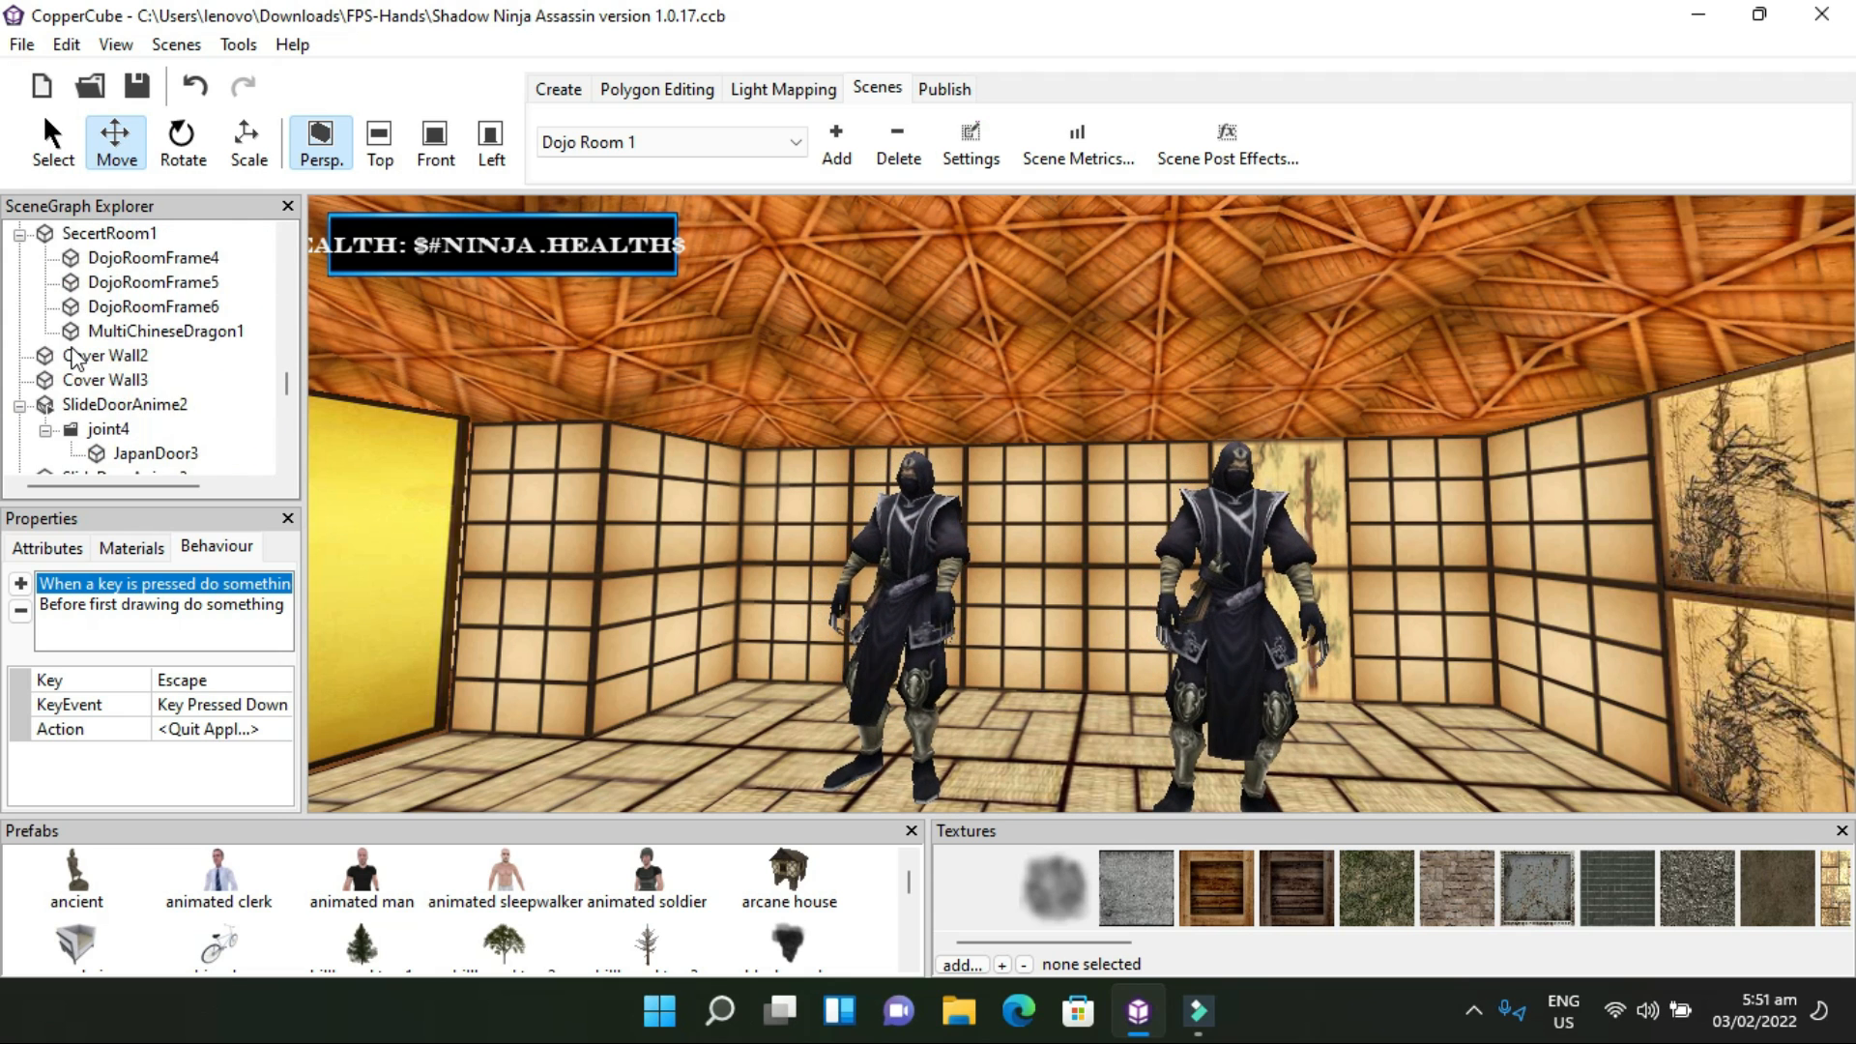
scroll(75, 358, "down", 6)
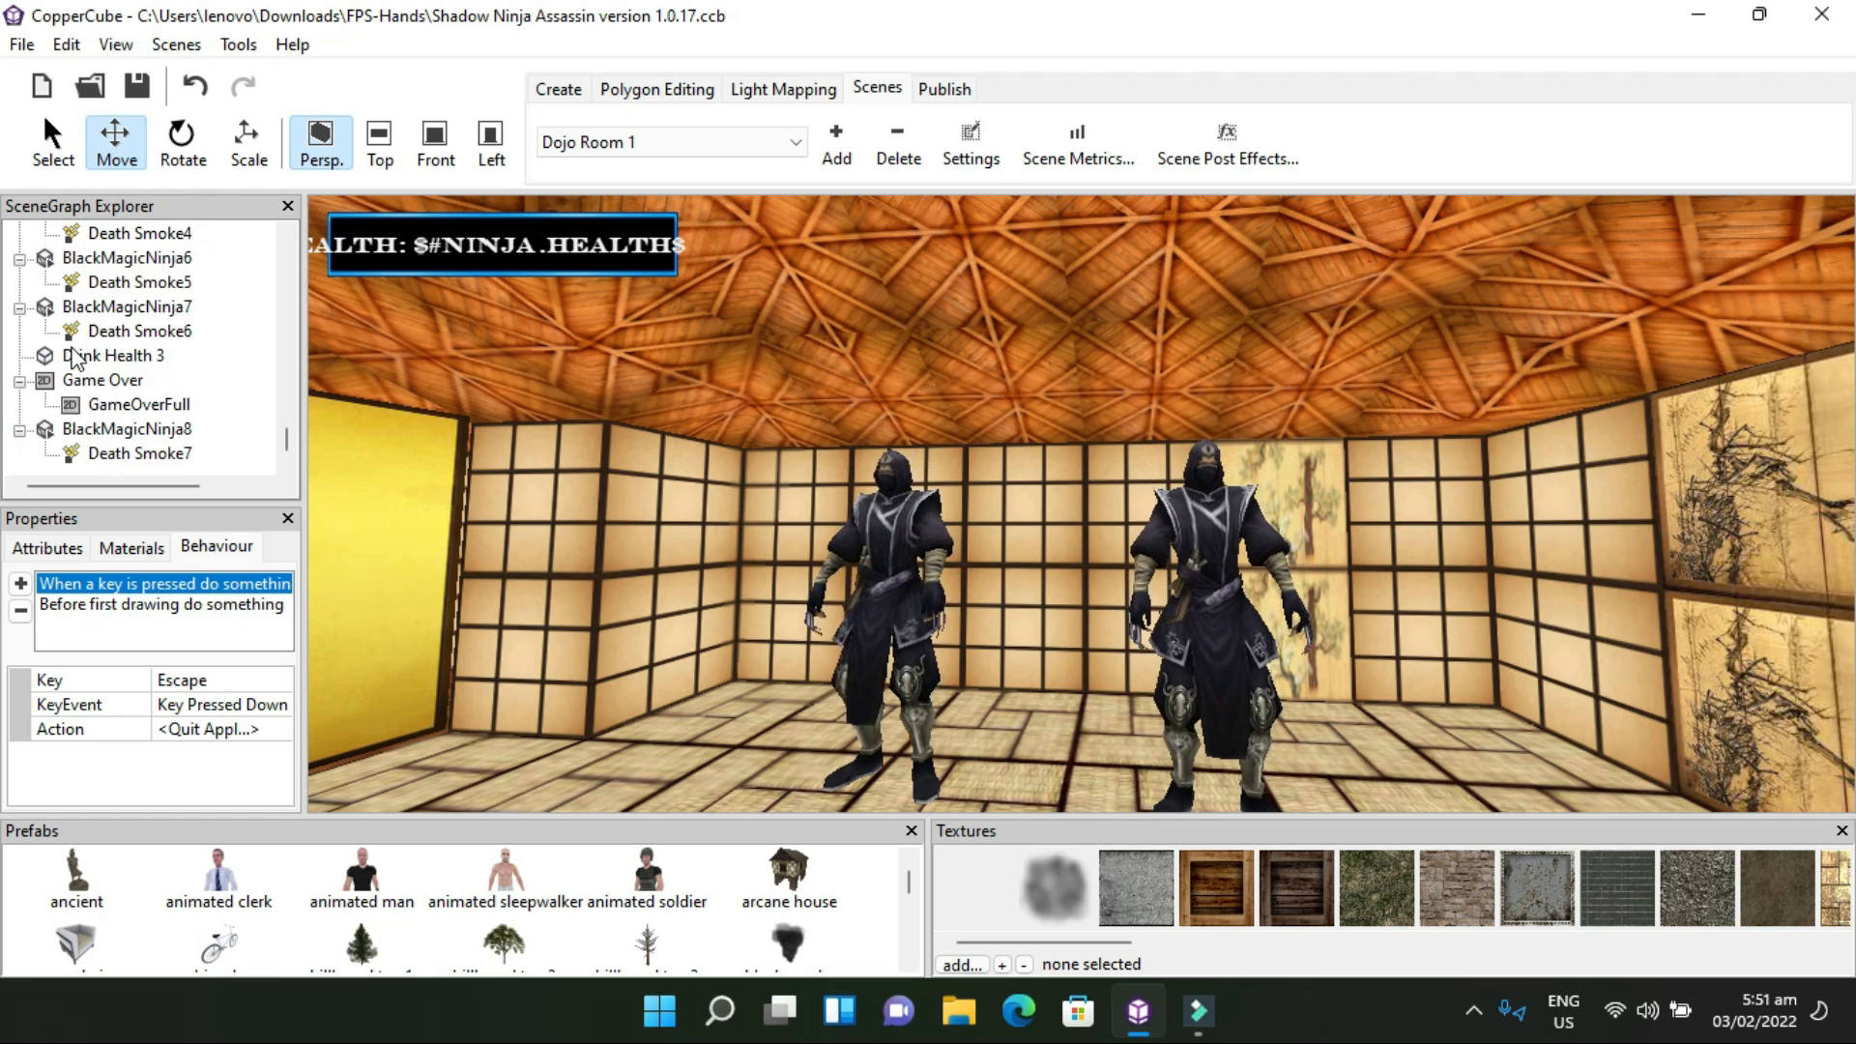
left_click(64, 383)
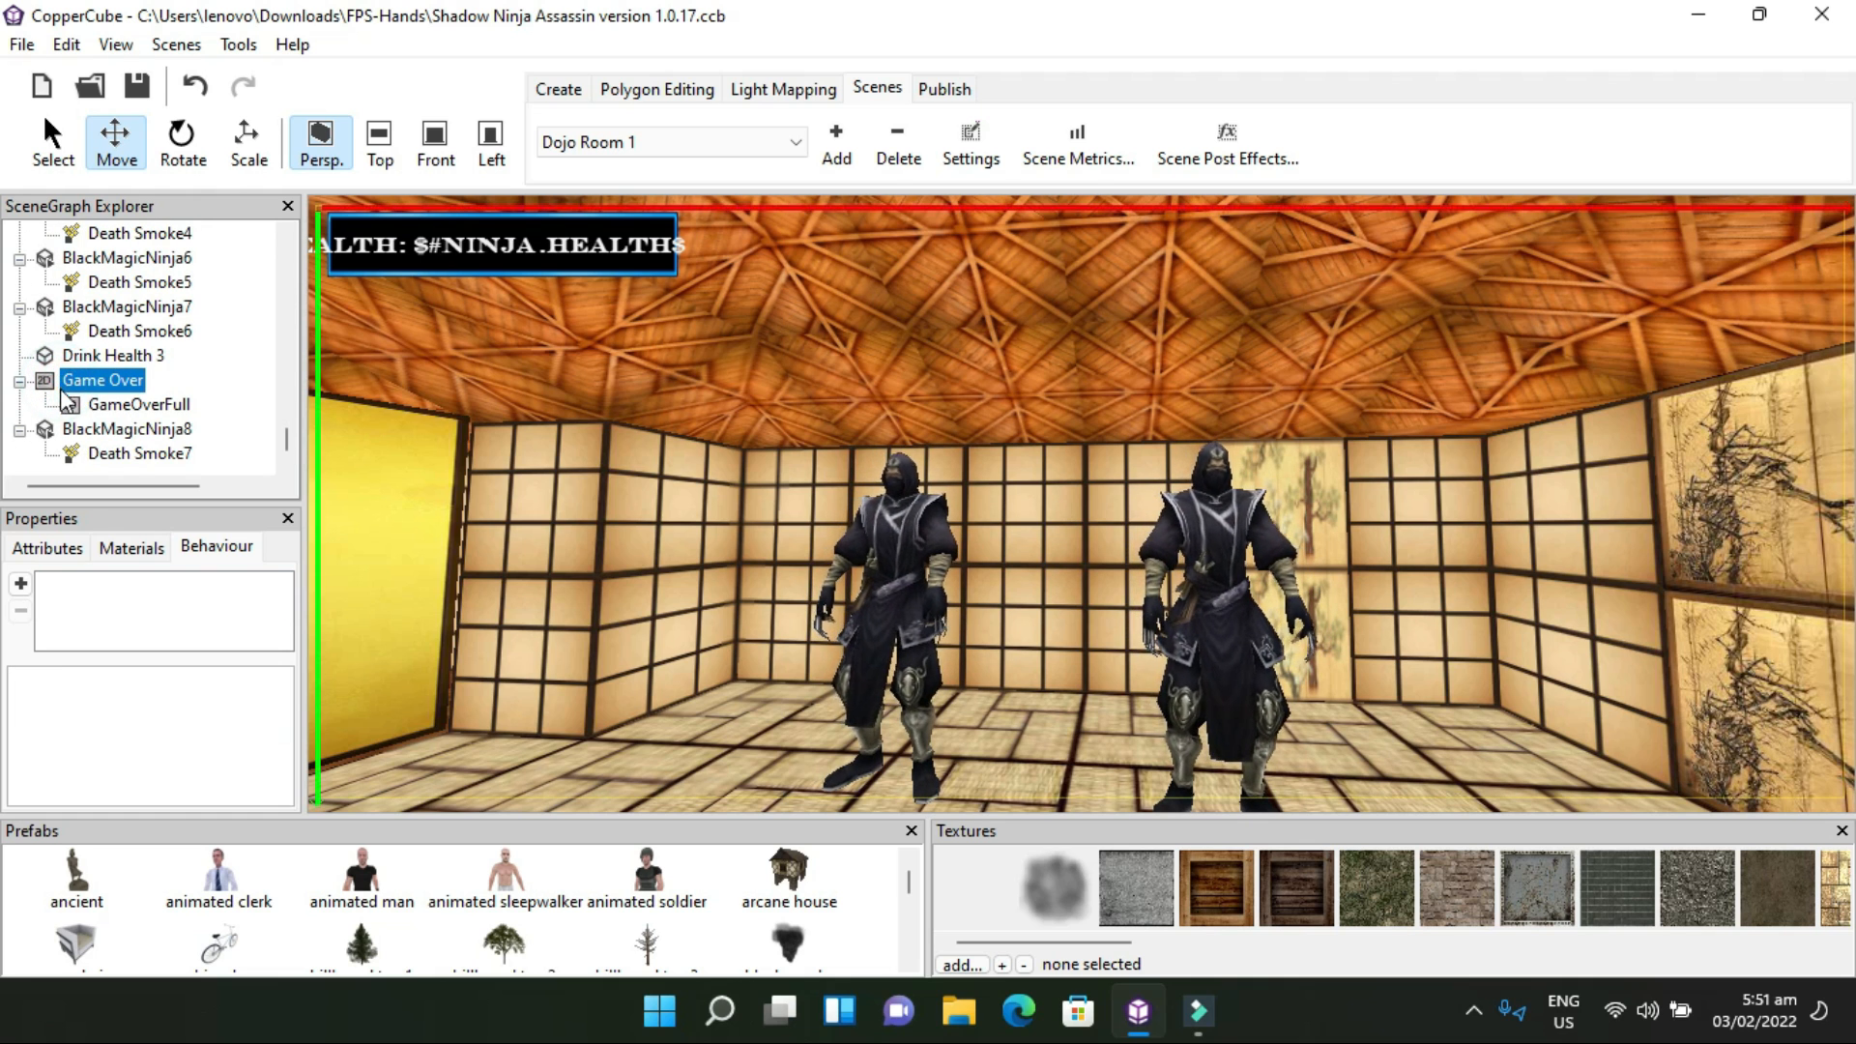
left_click(64, 556)
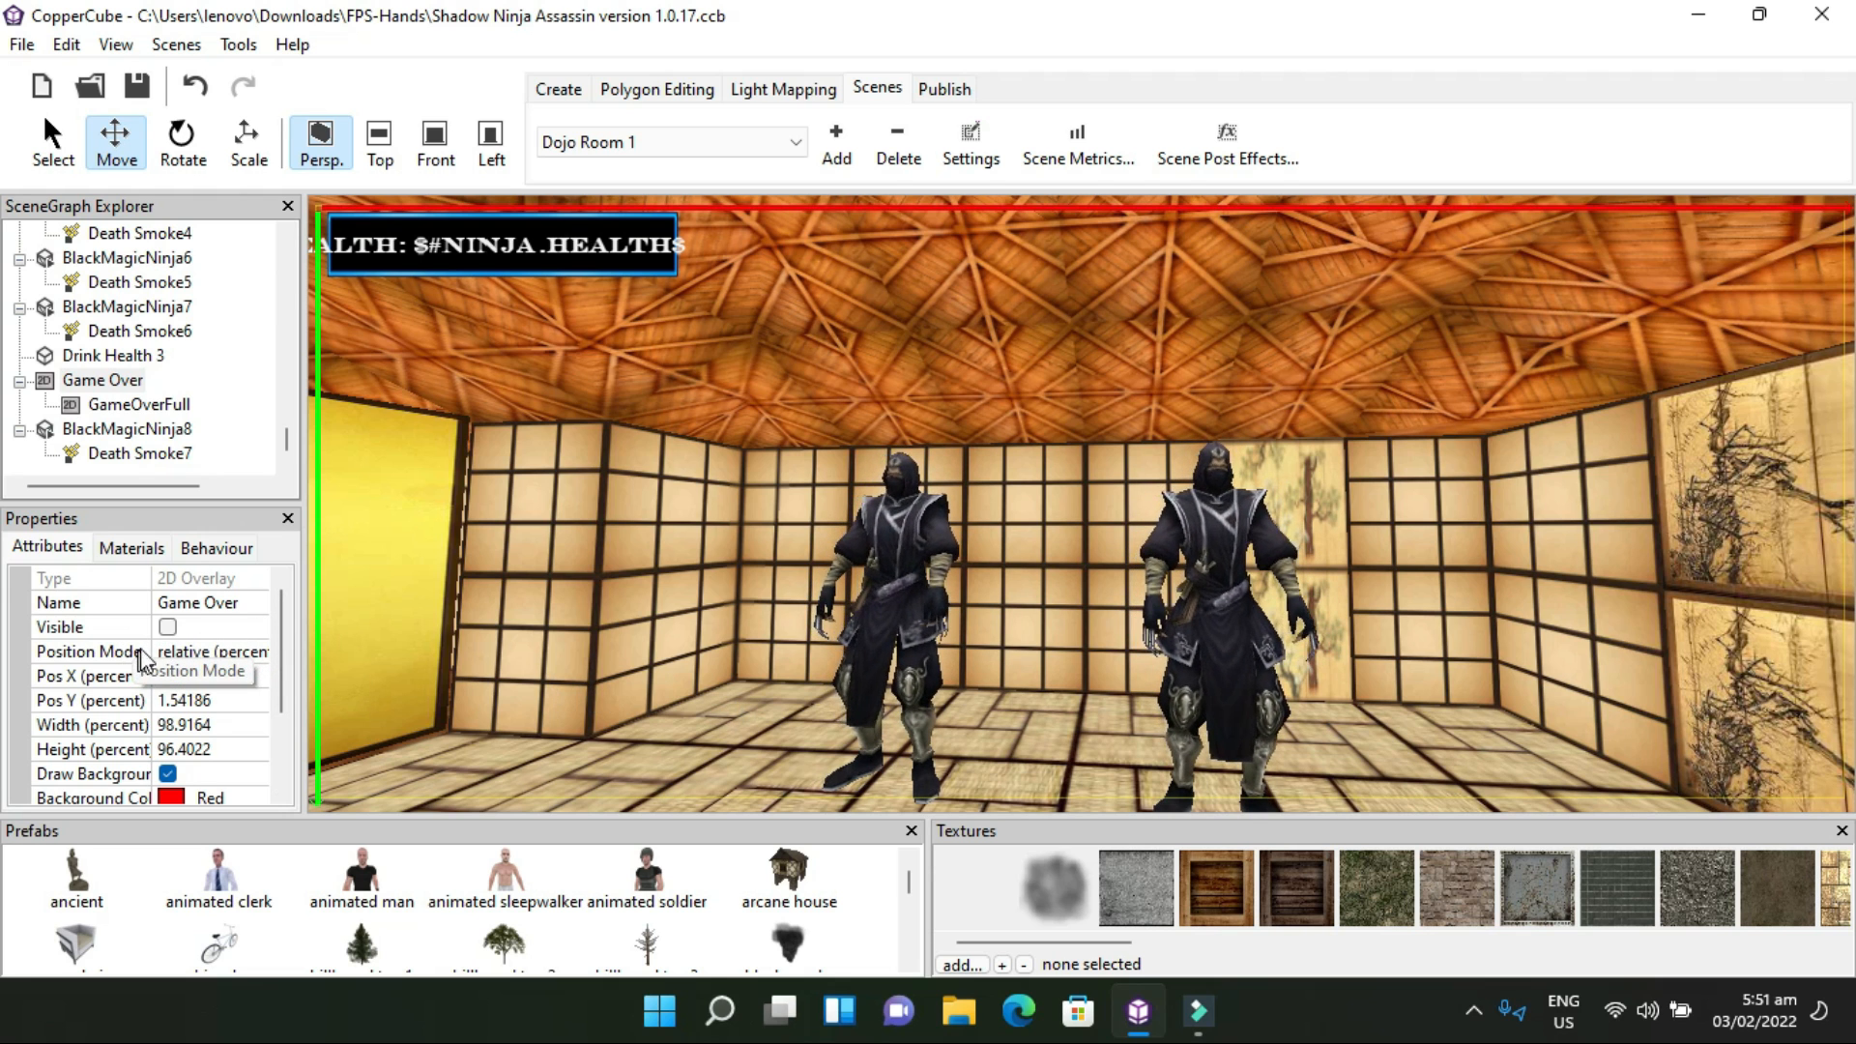
left_click(167, 627)
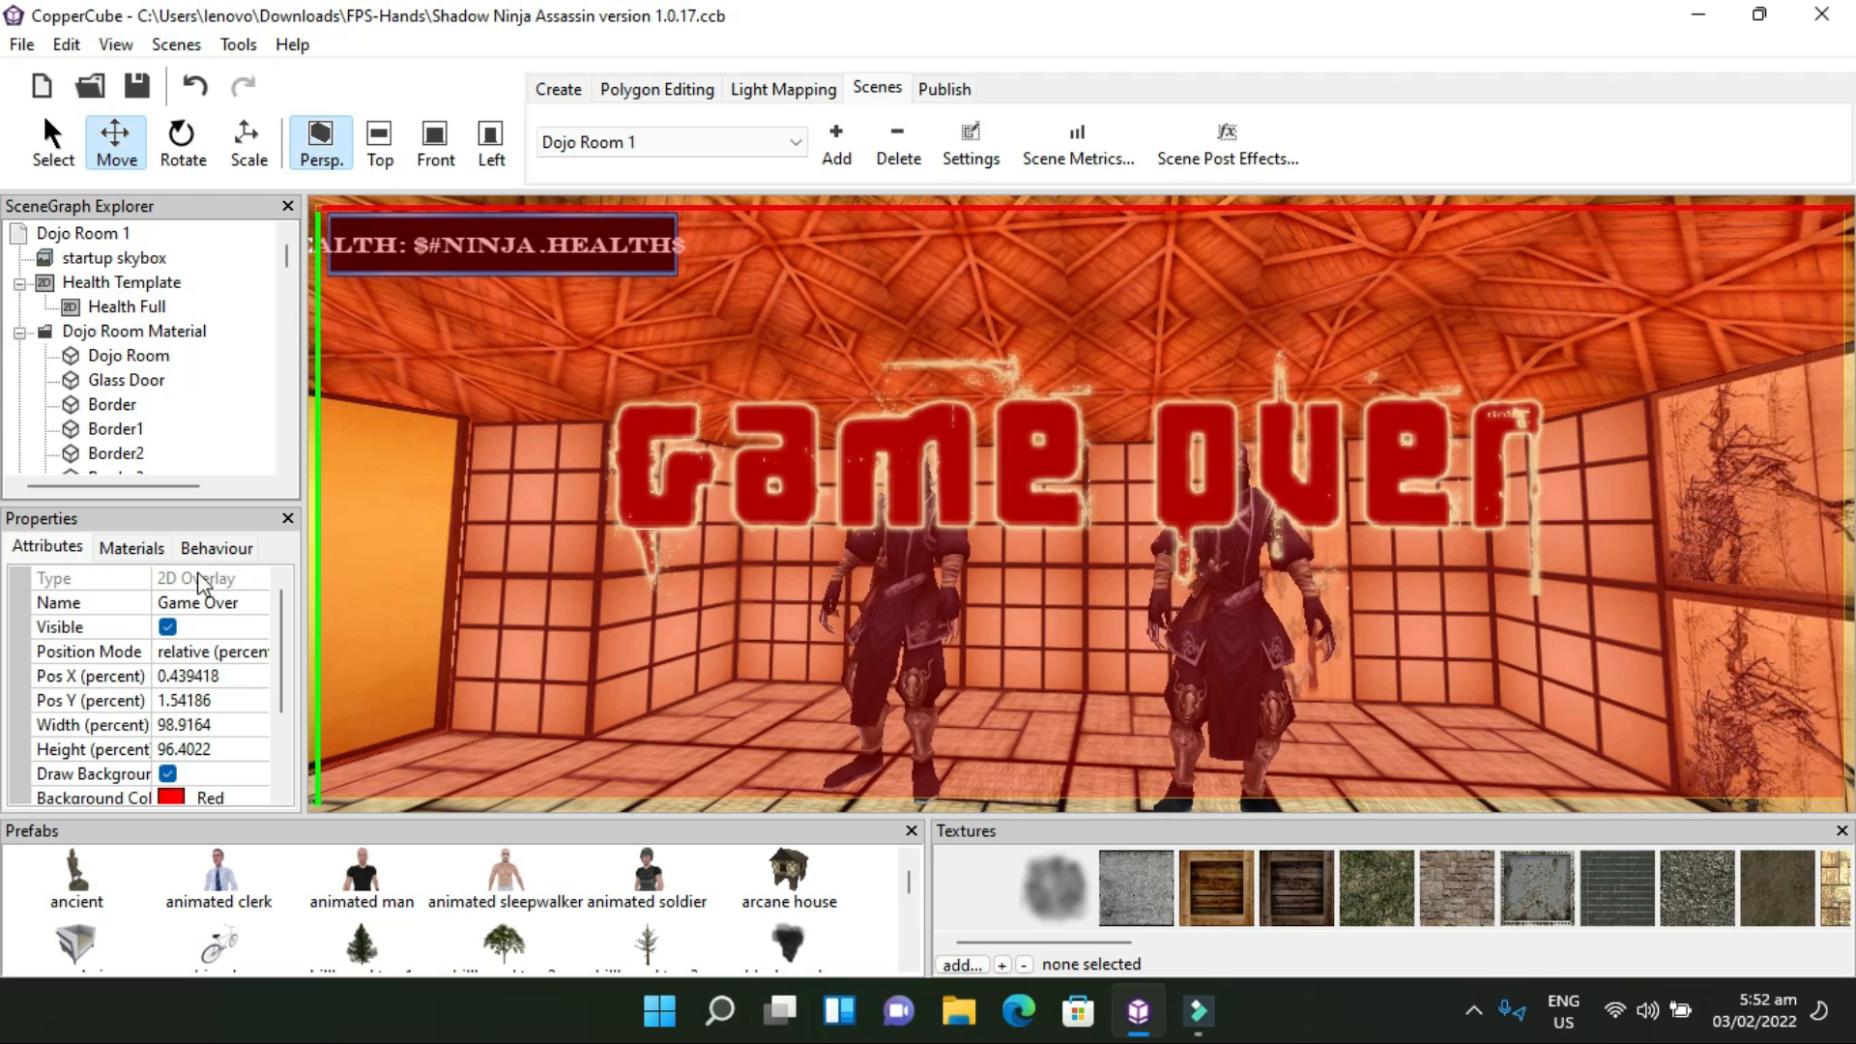
left_click(167, 627)
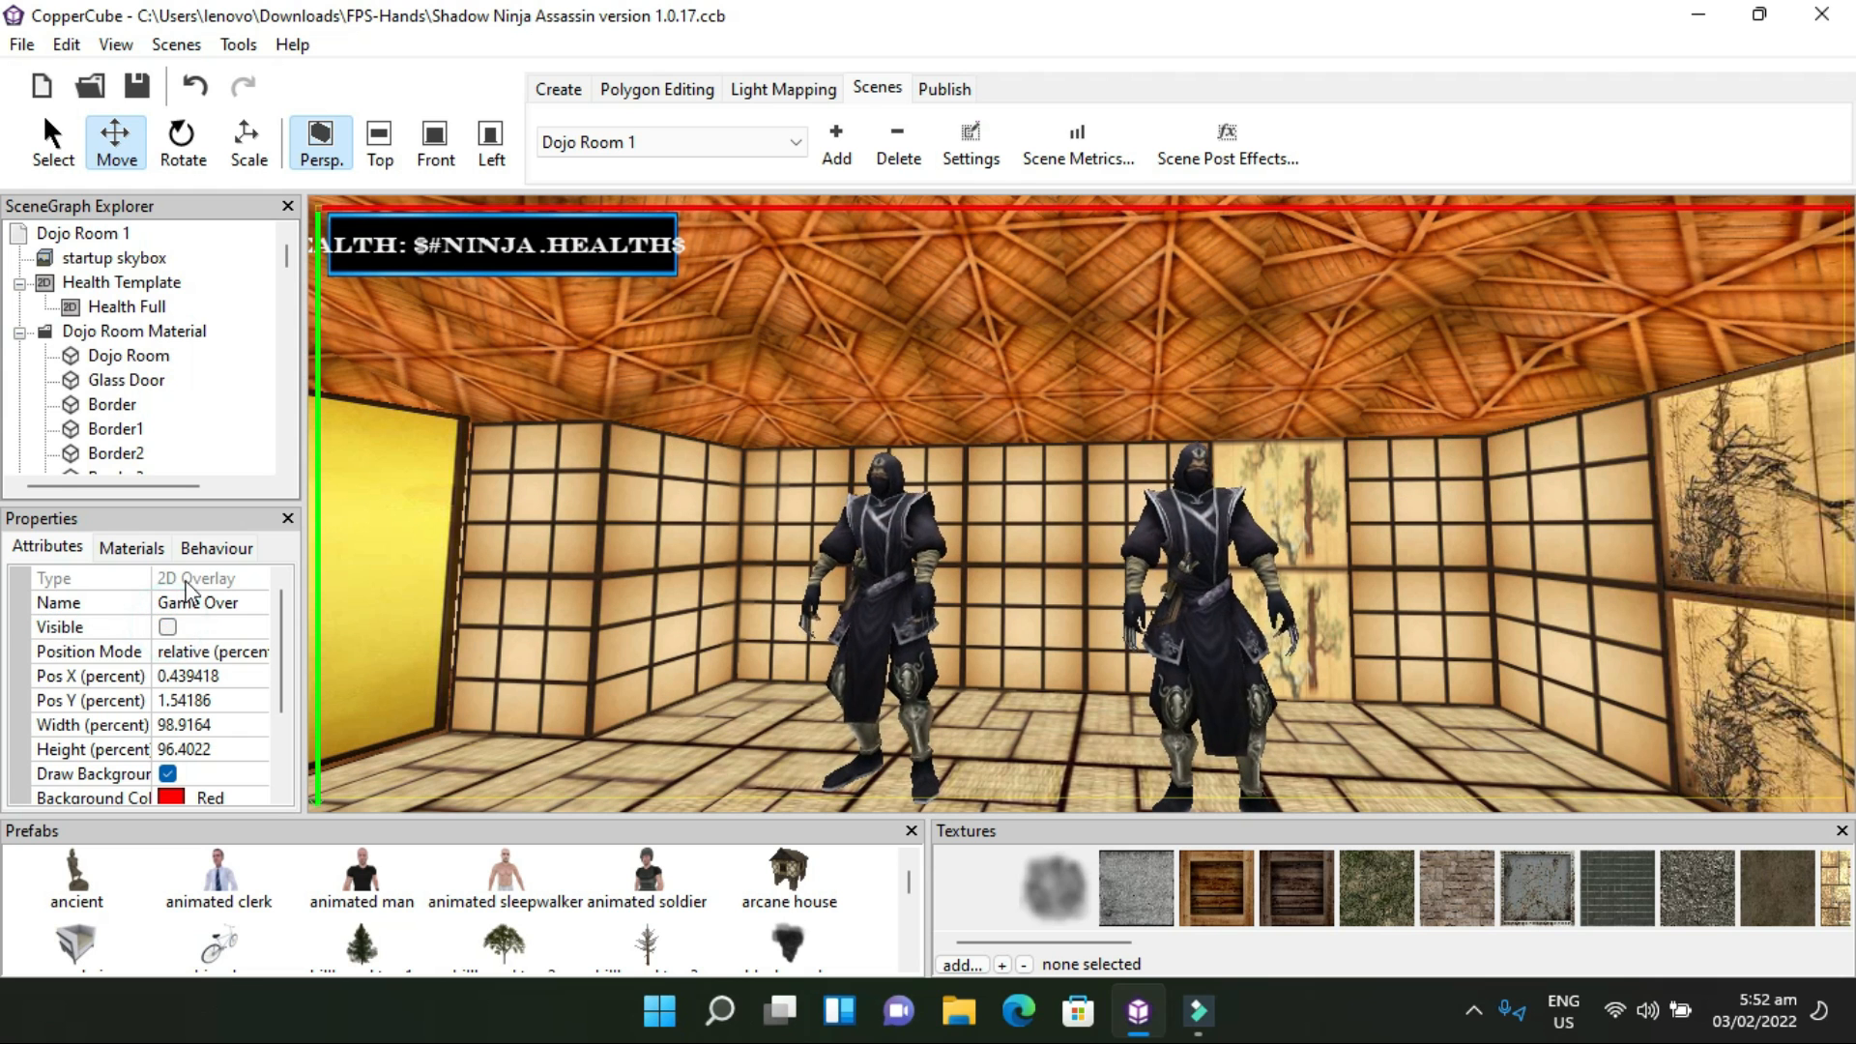
left_click(195, 549)
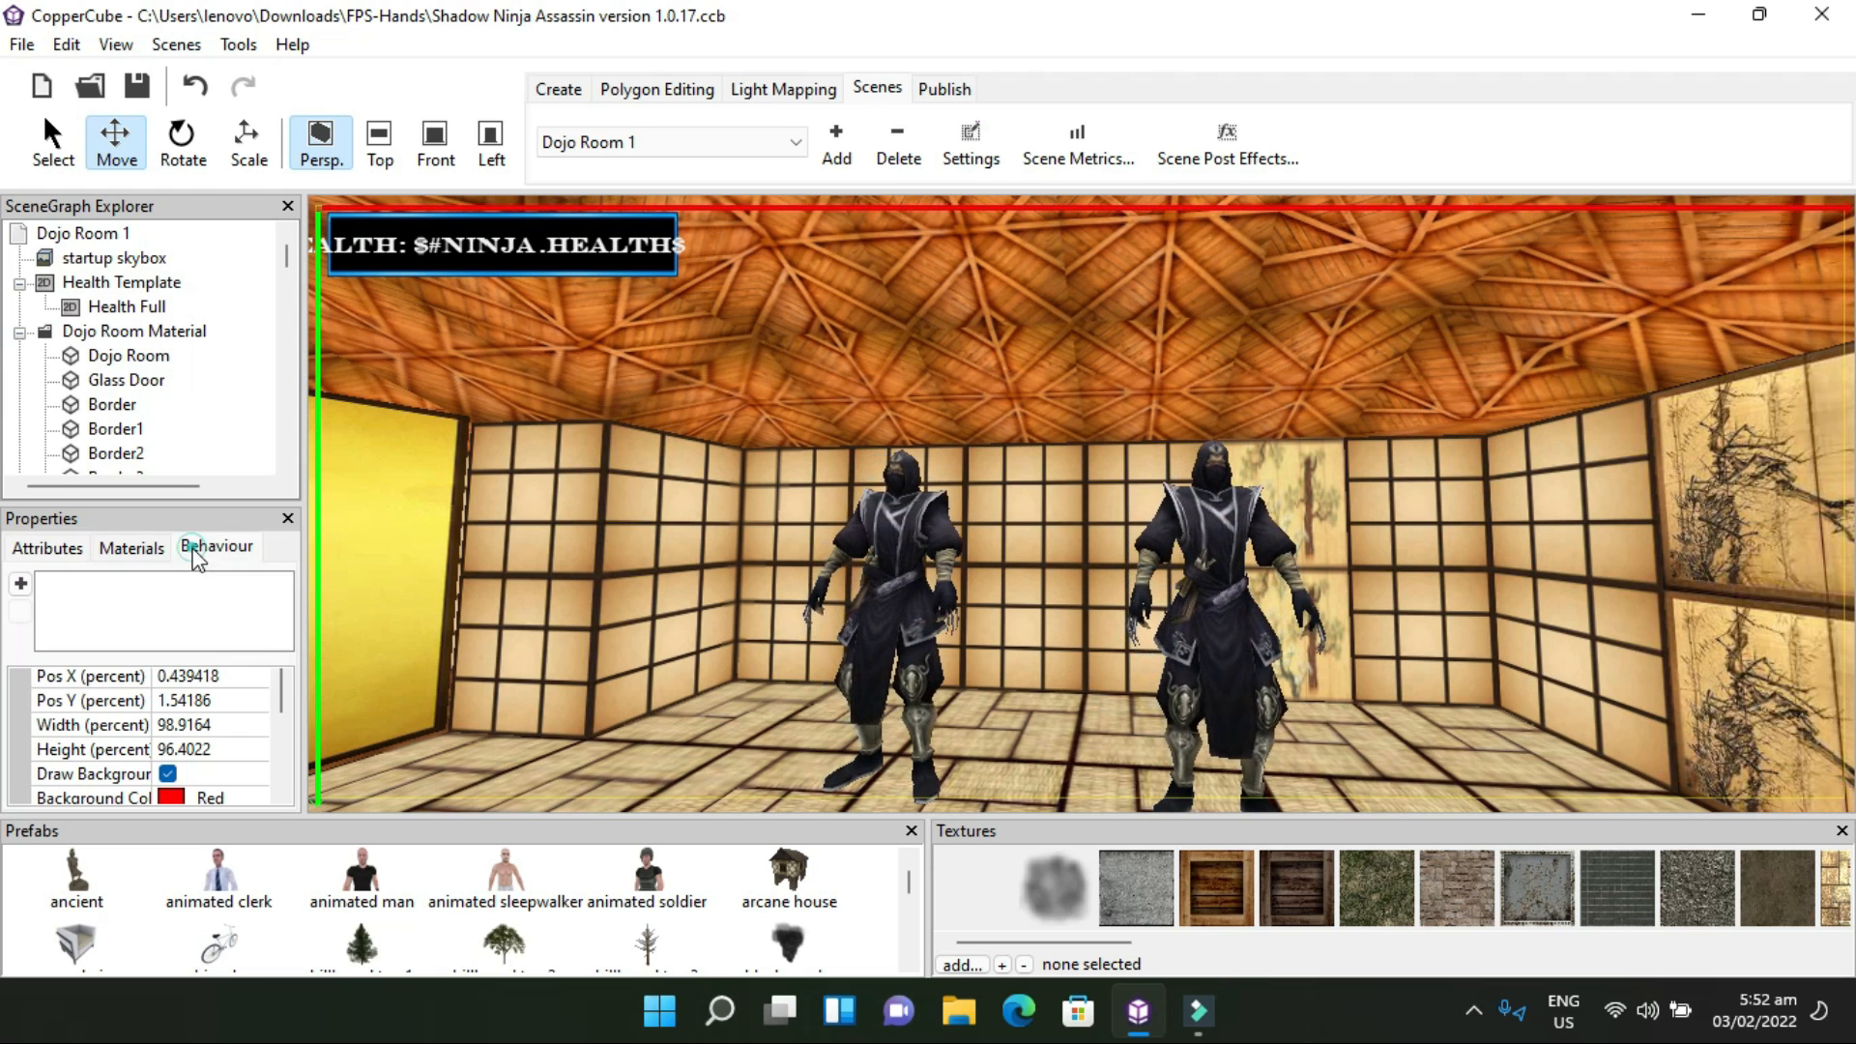
left_click(23, 547)
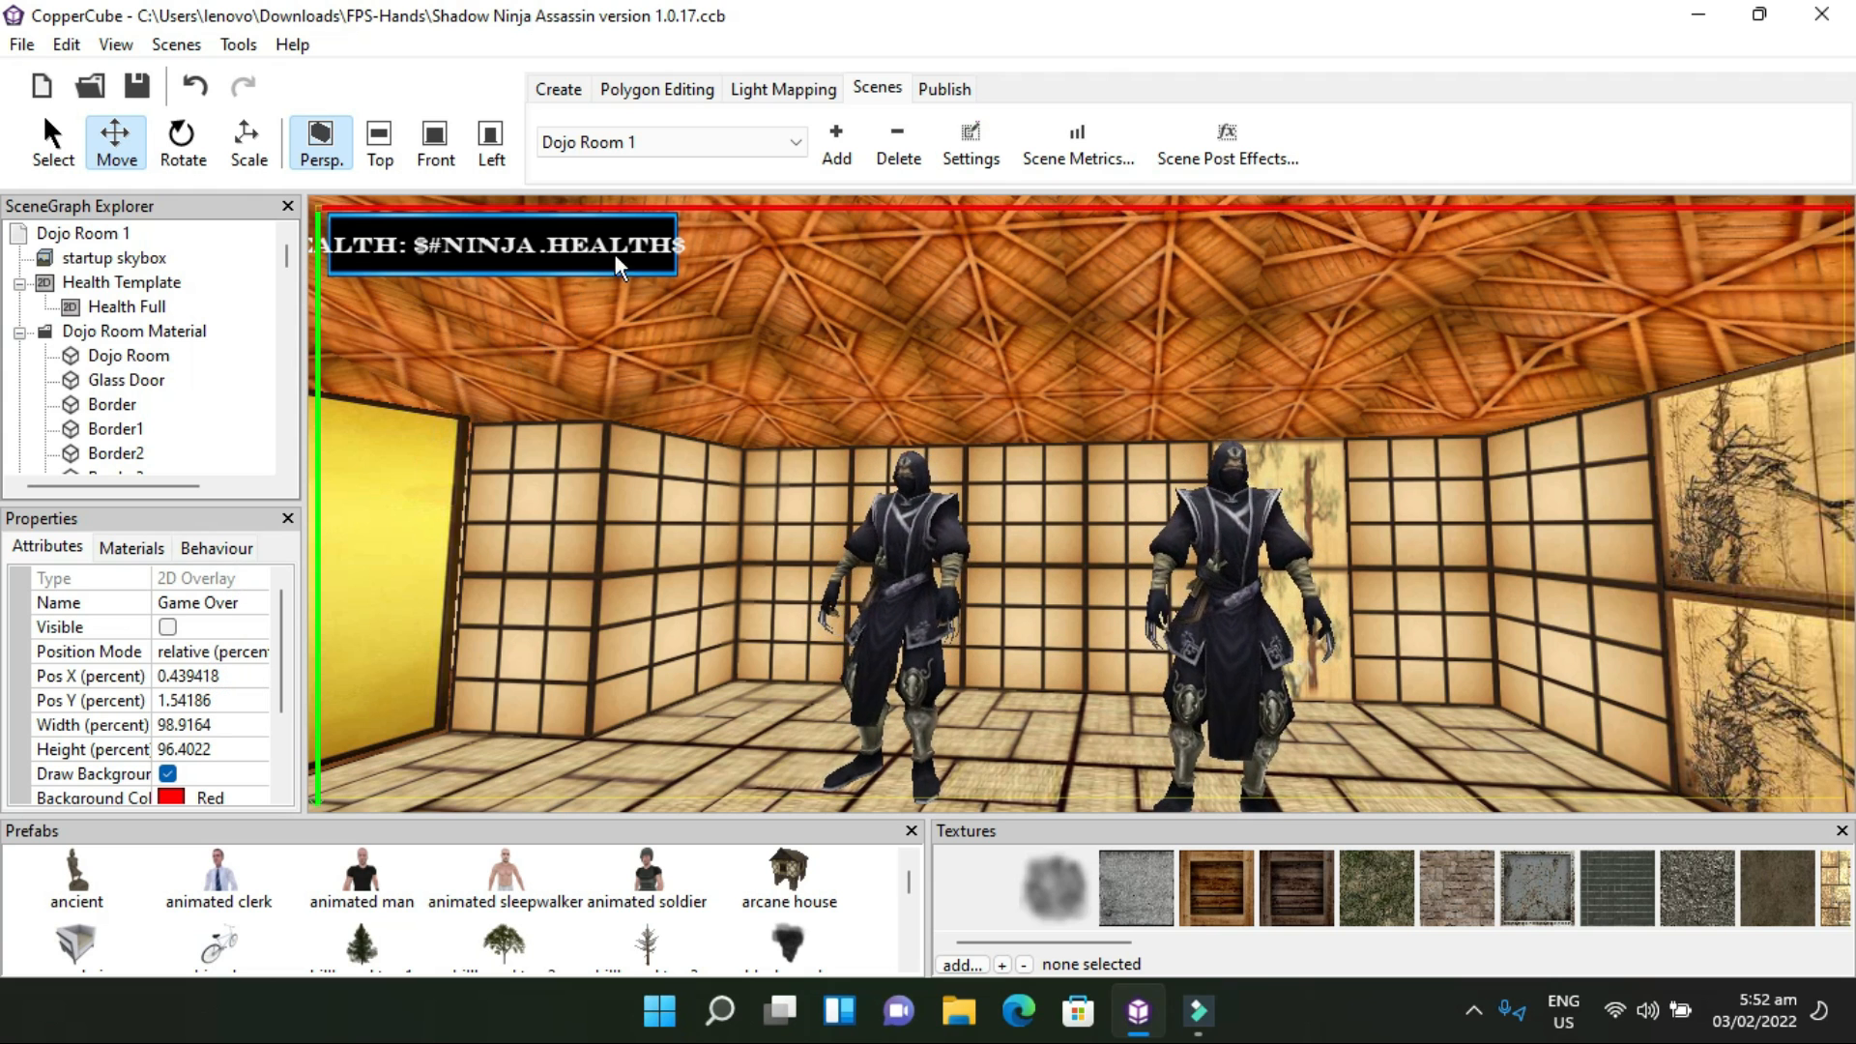
Switch to the Game Template Next Level 1 scene and examine the key-press actions of the Press 1 overlay
left_click(714, 150)
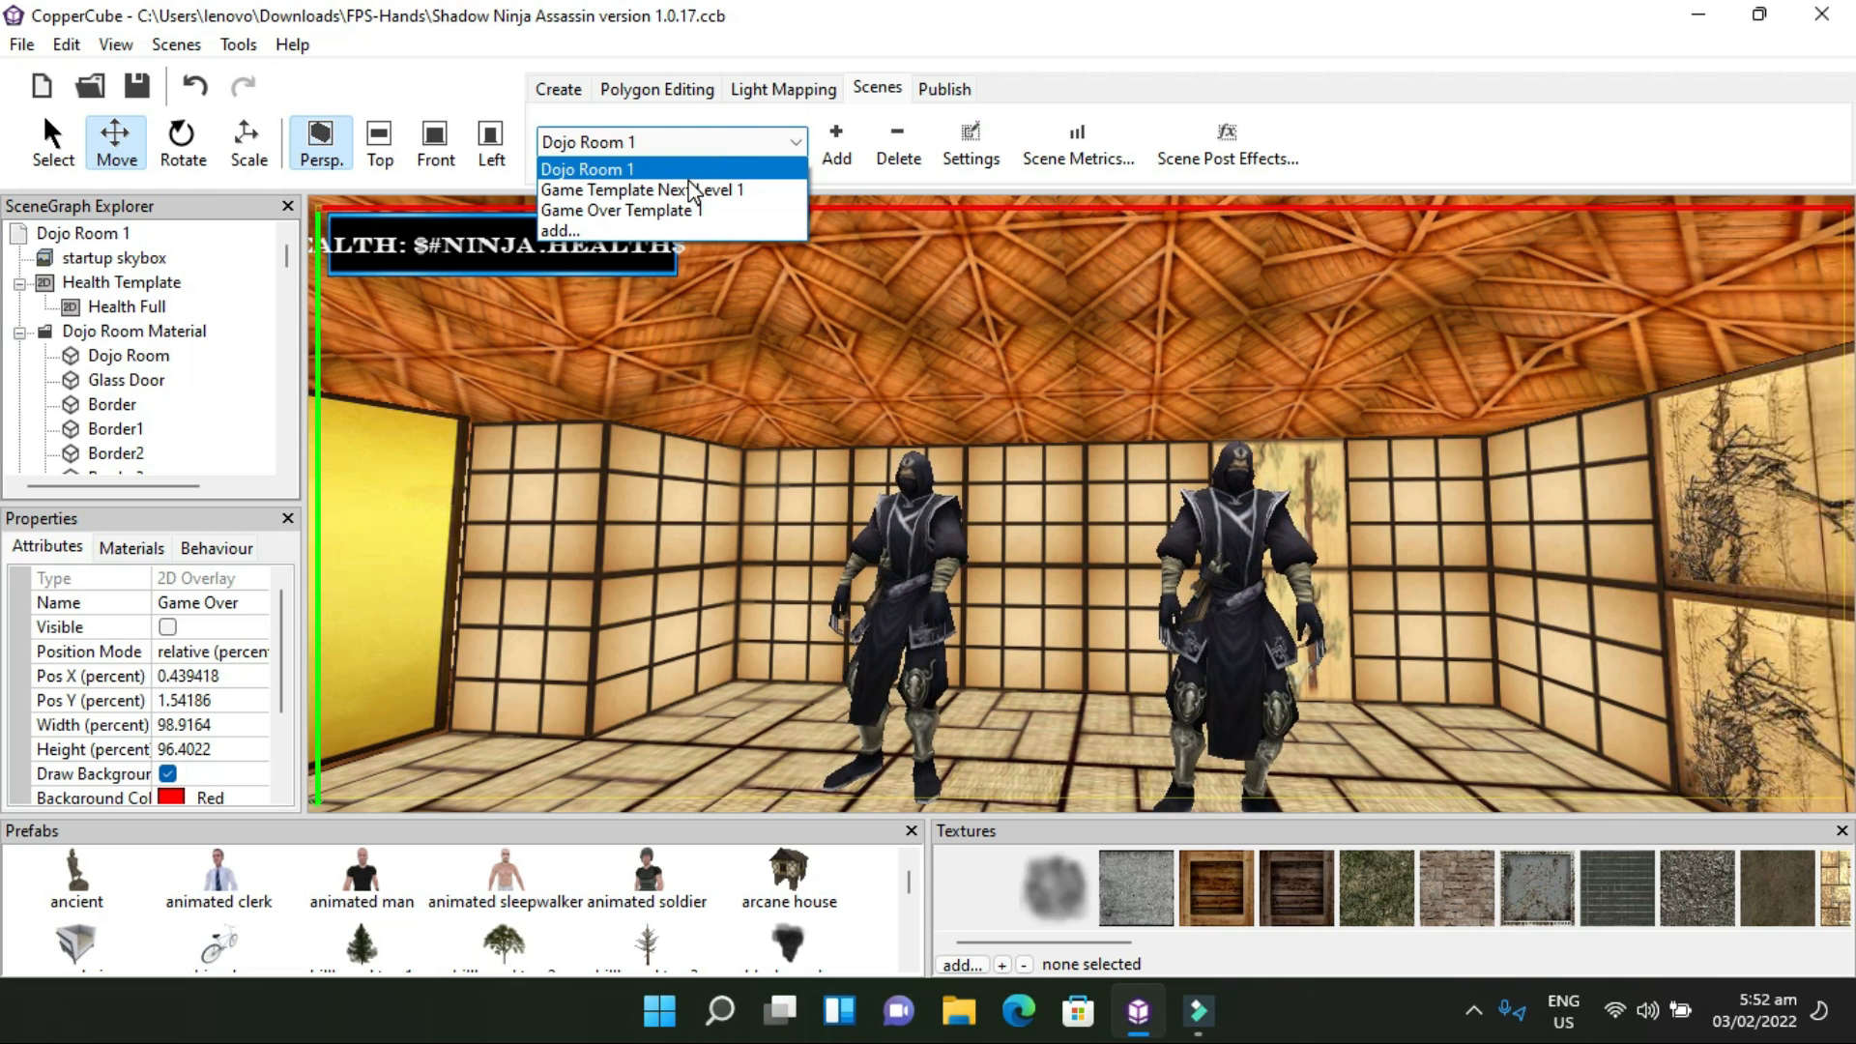
left_click(686, 186)
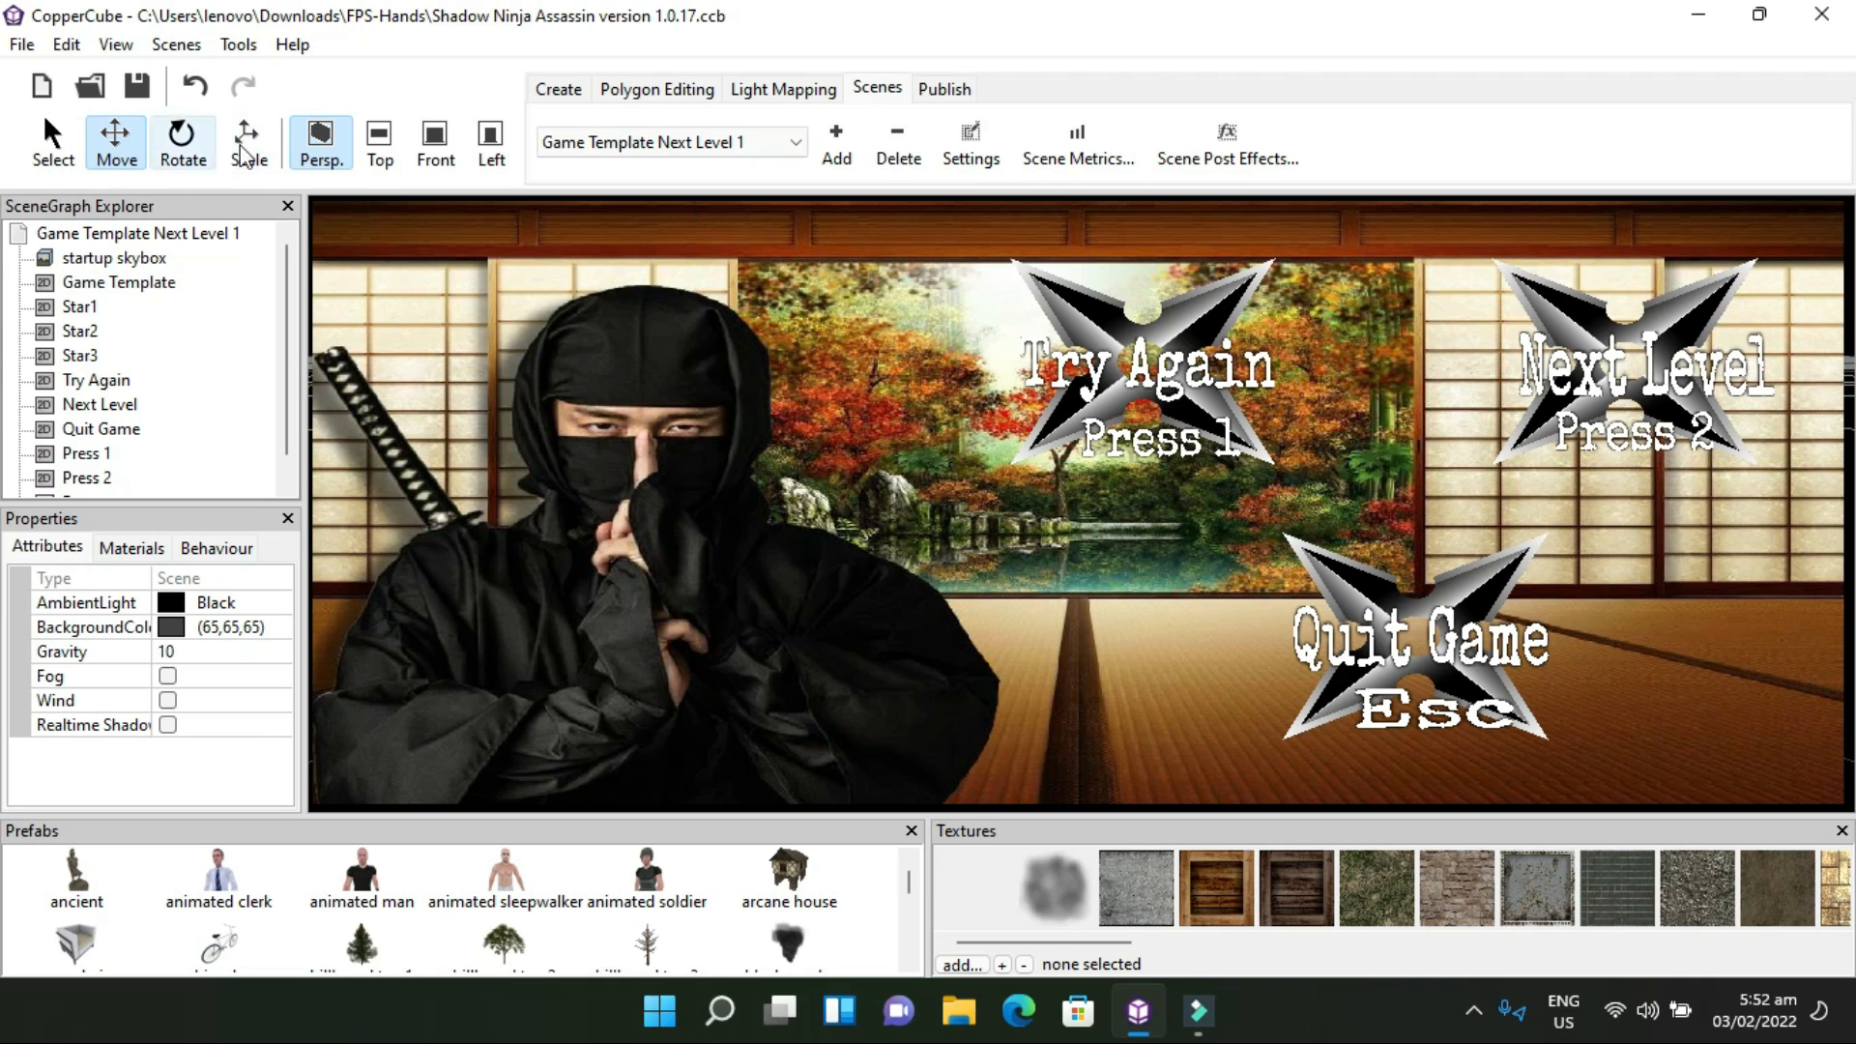
left_click(78, 455)
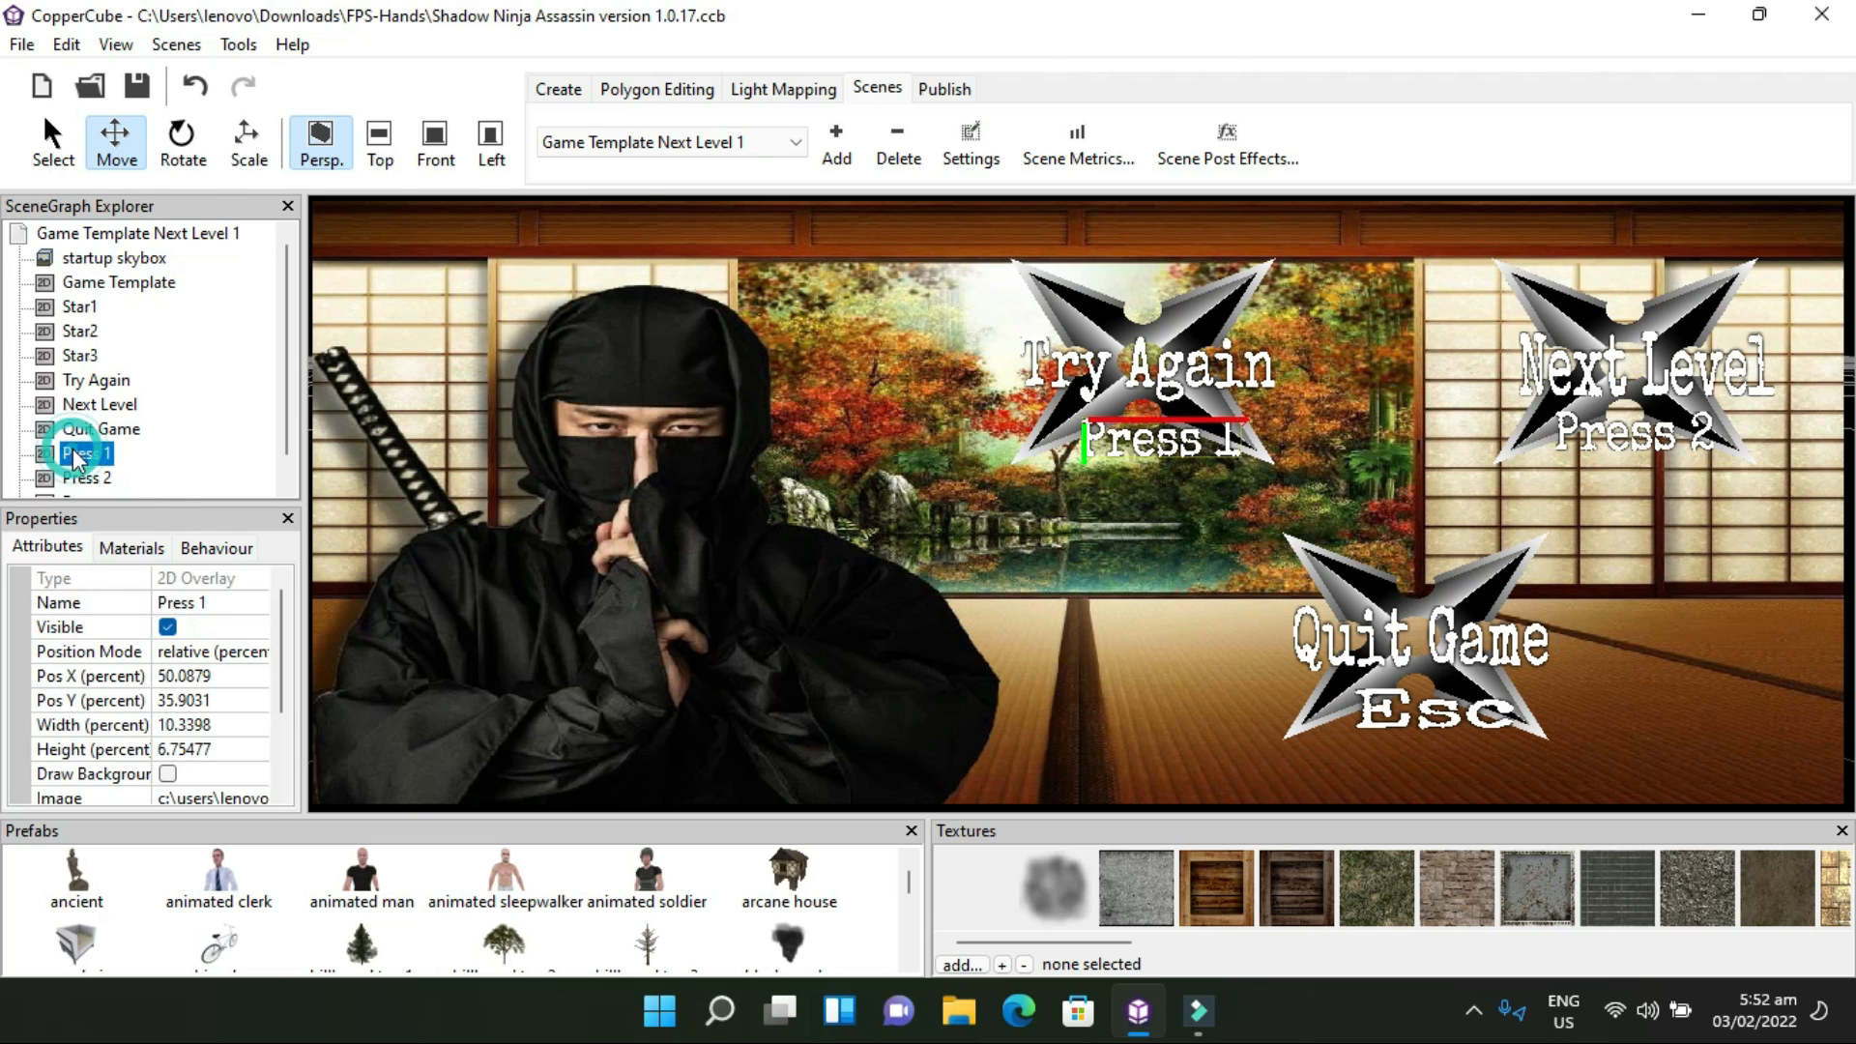
left_click(232, 553)
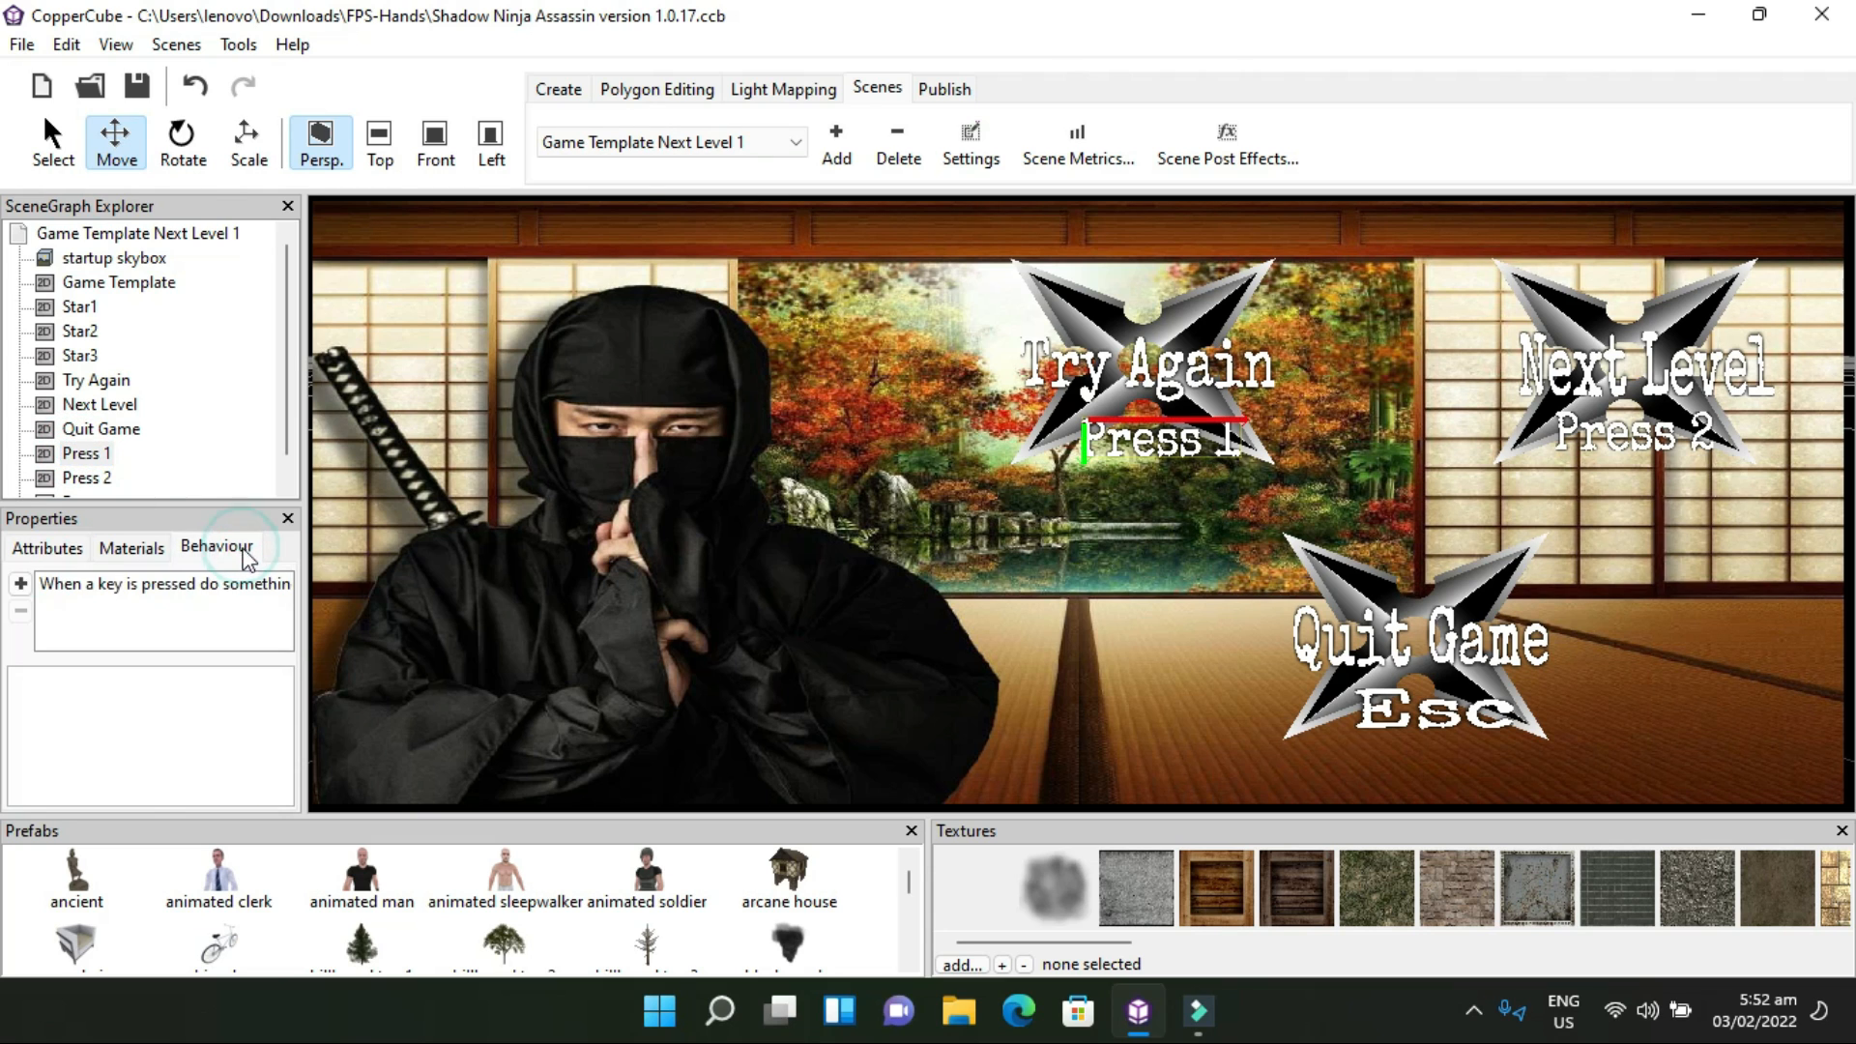
left_click(203, 587)
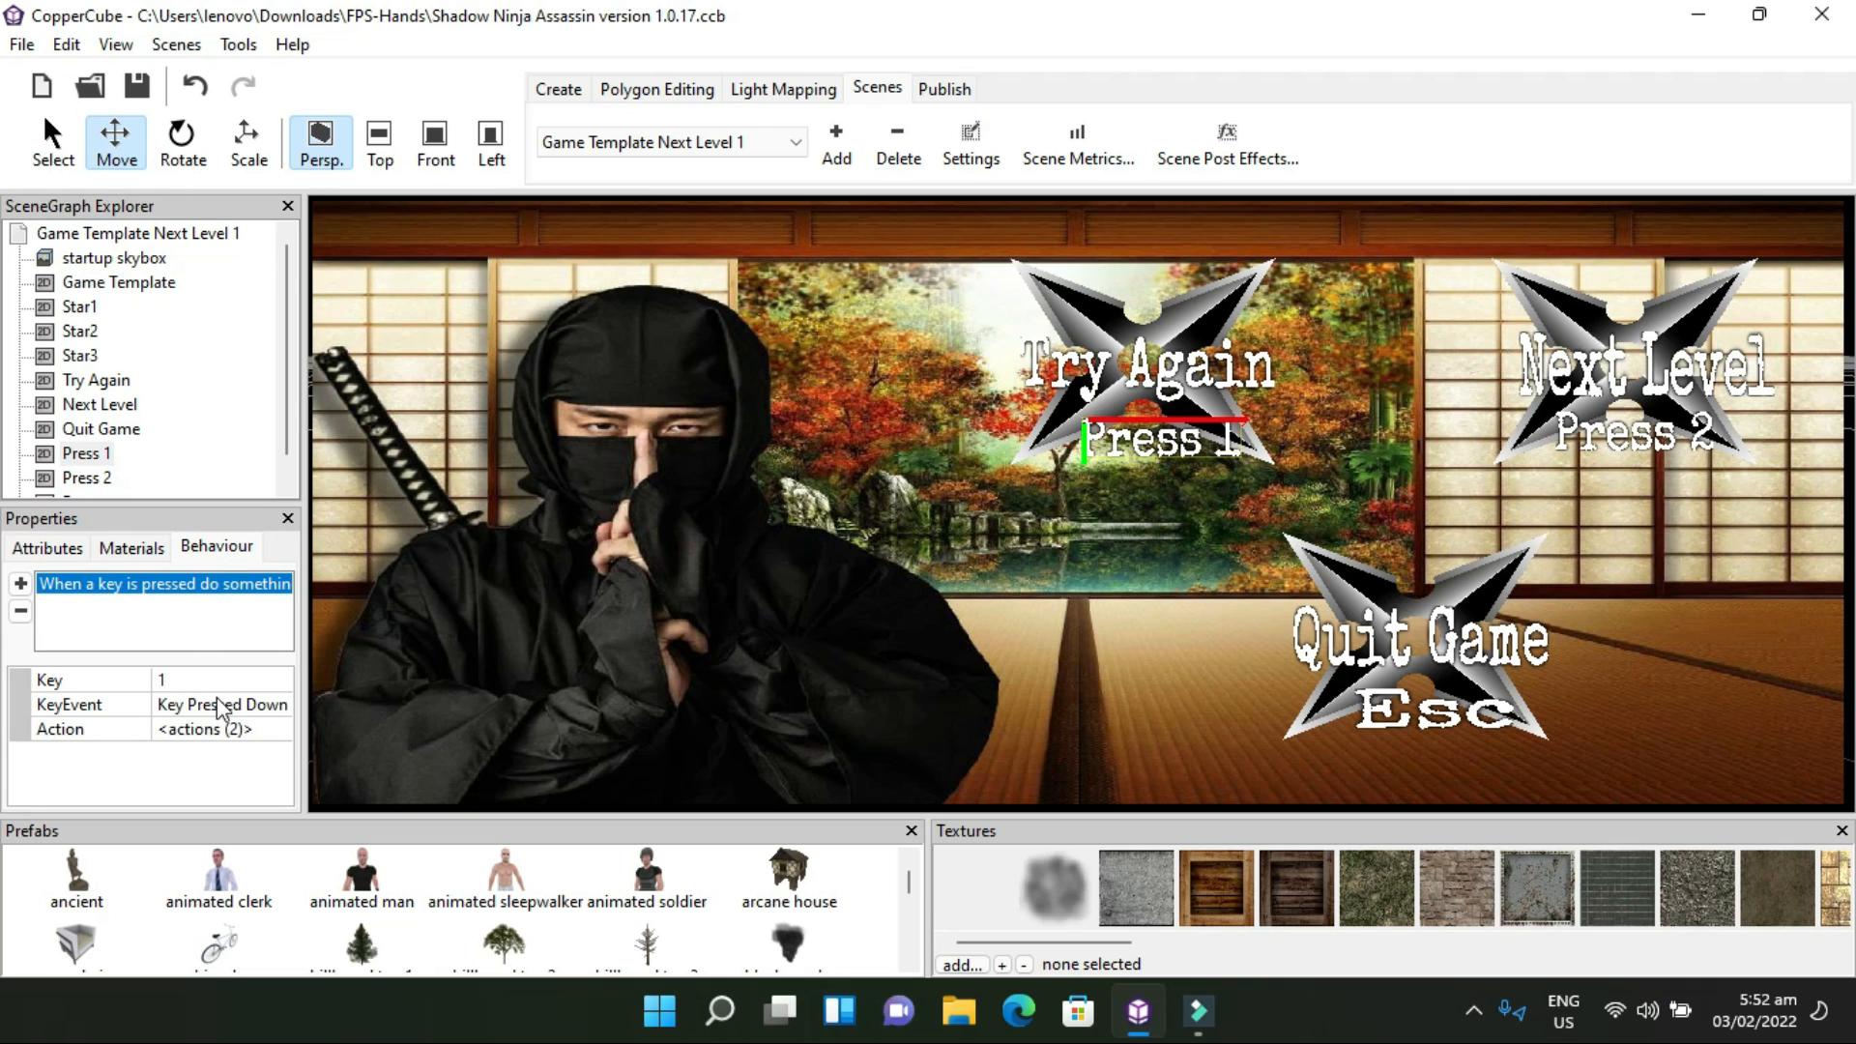
left_click(266, 727)
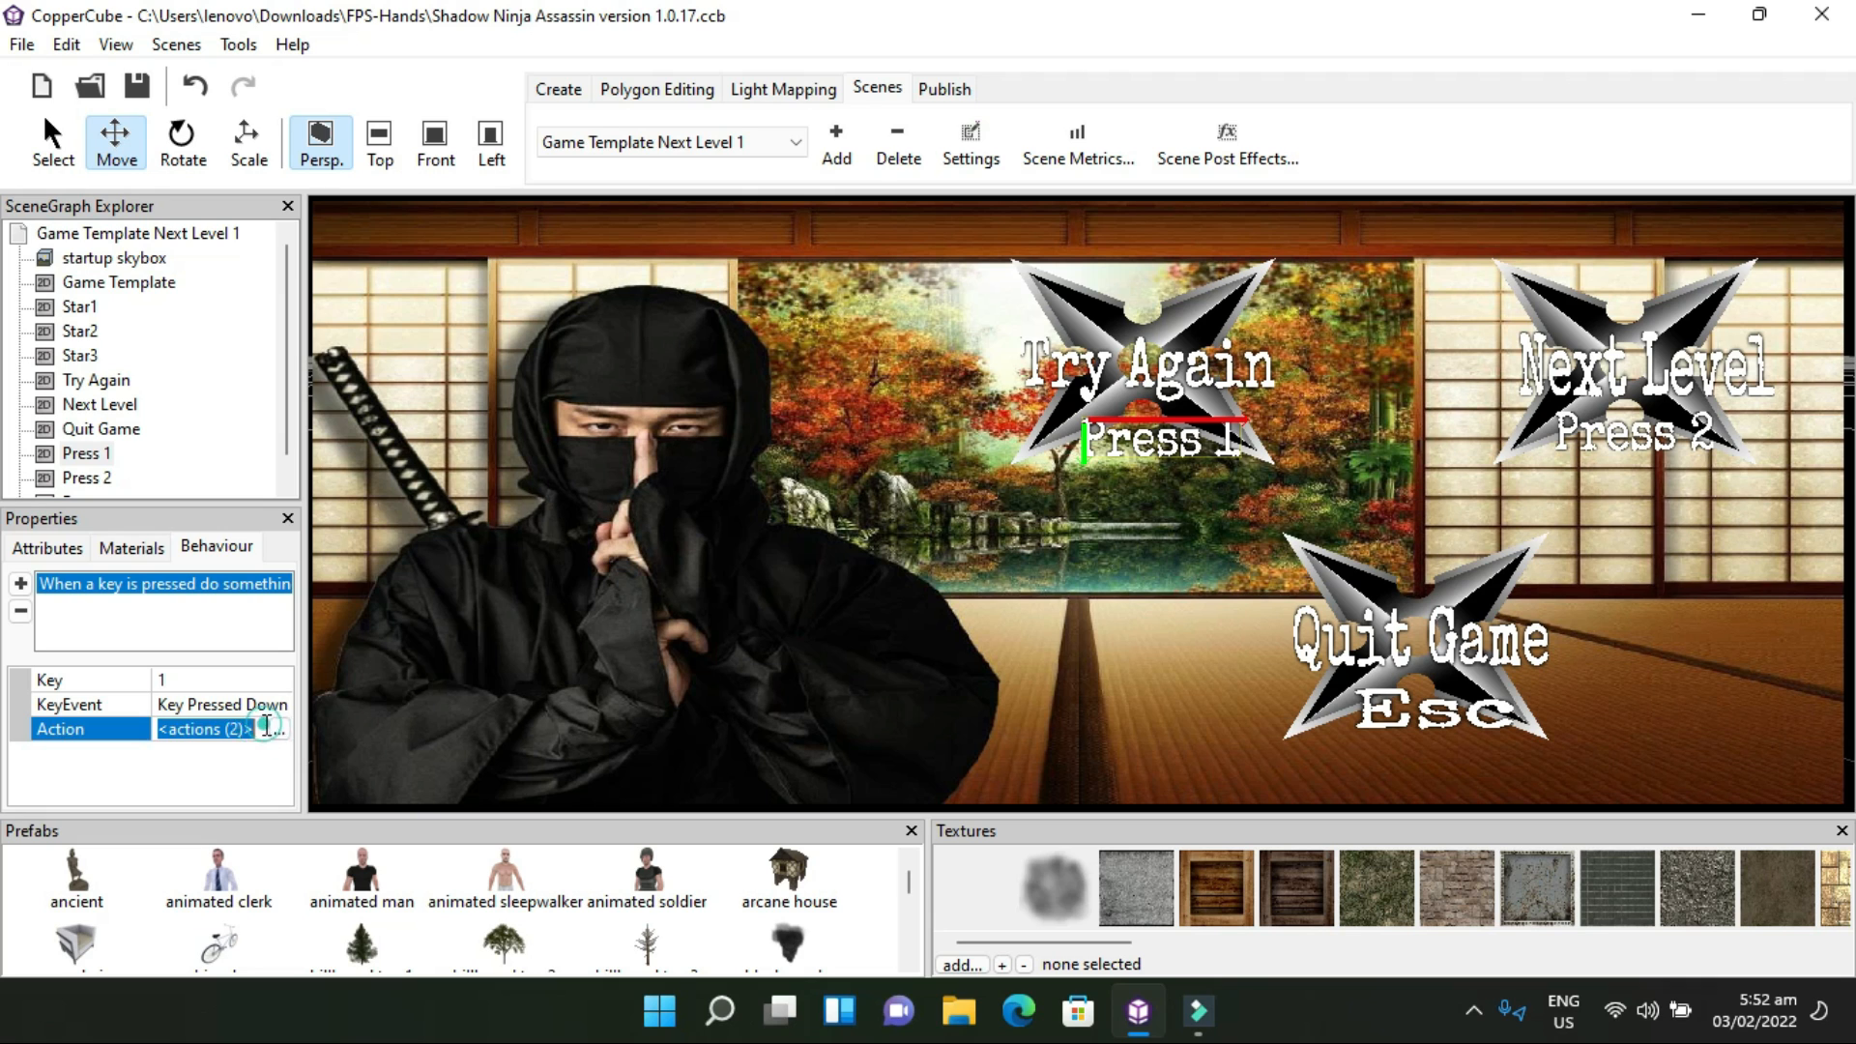
left_click(277, 729)
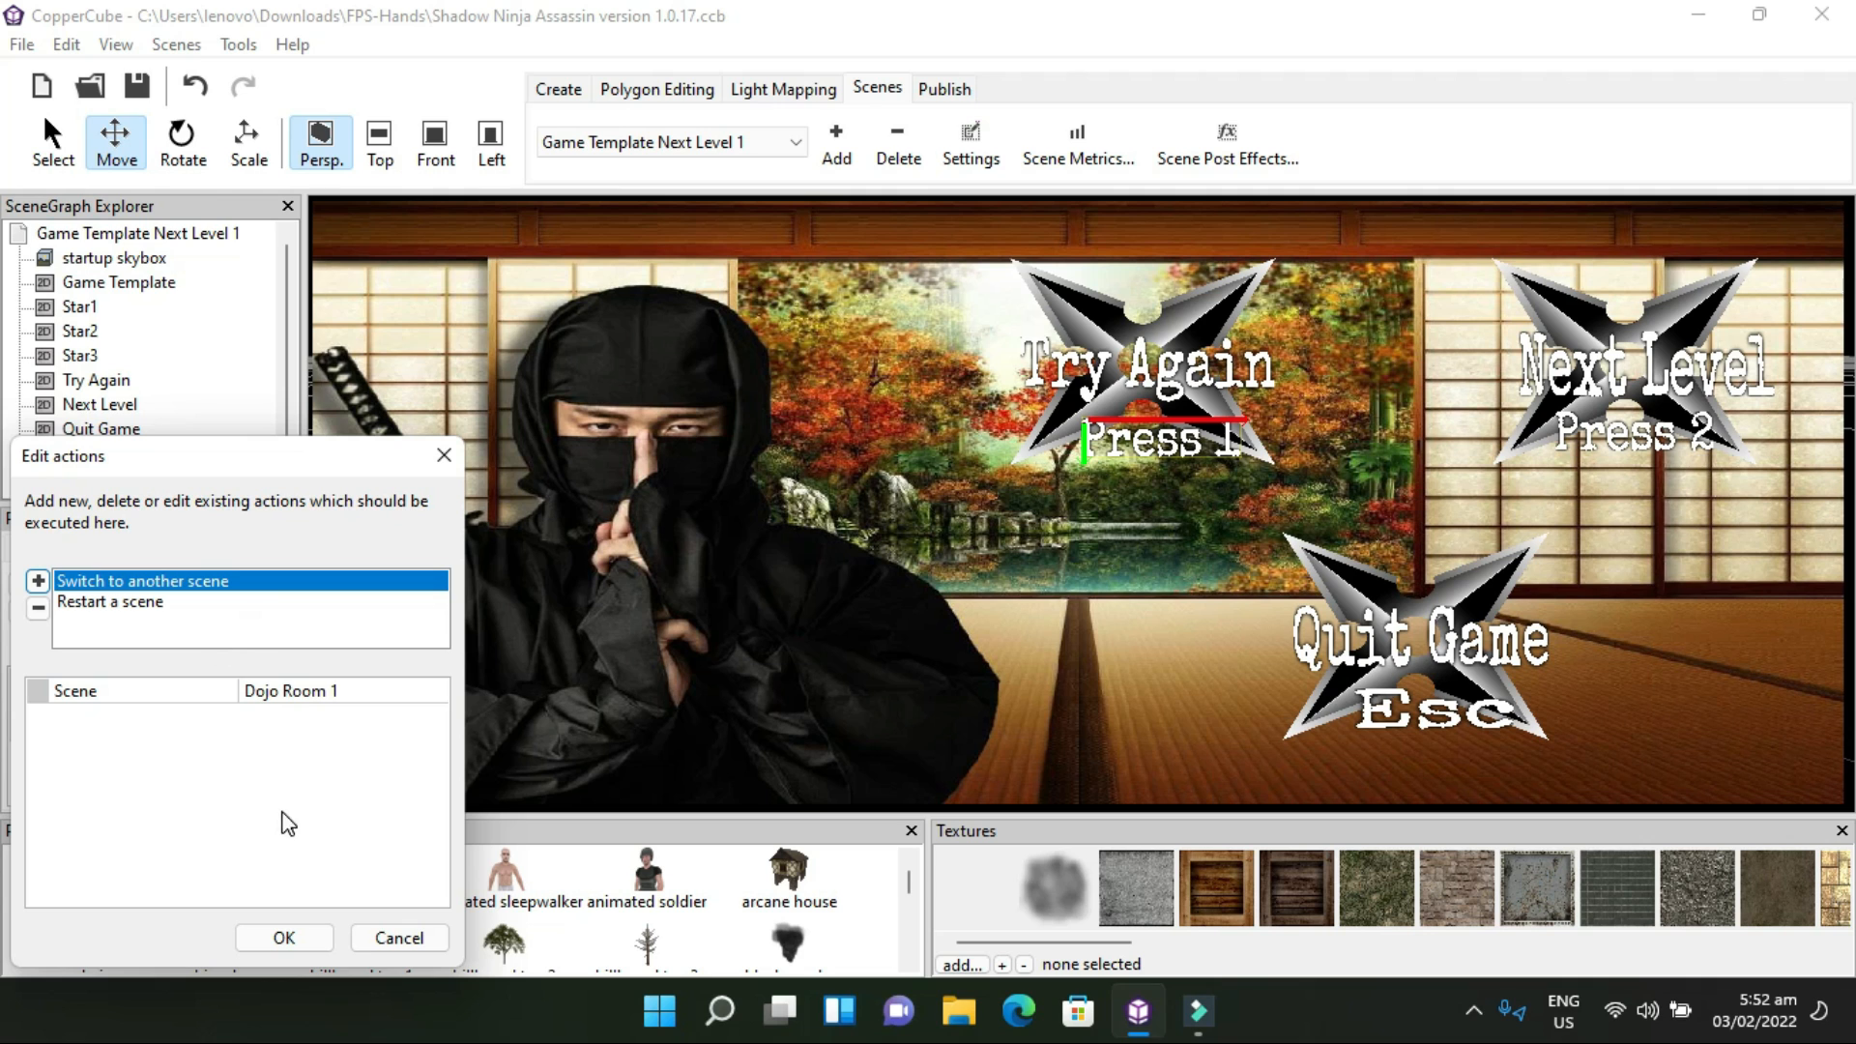
left_click(286, 939)
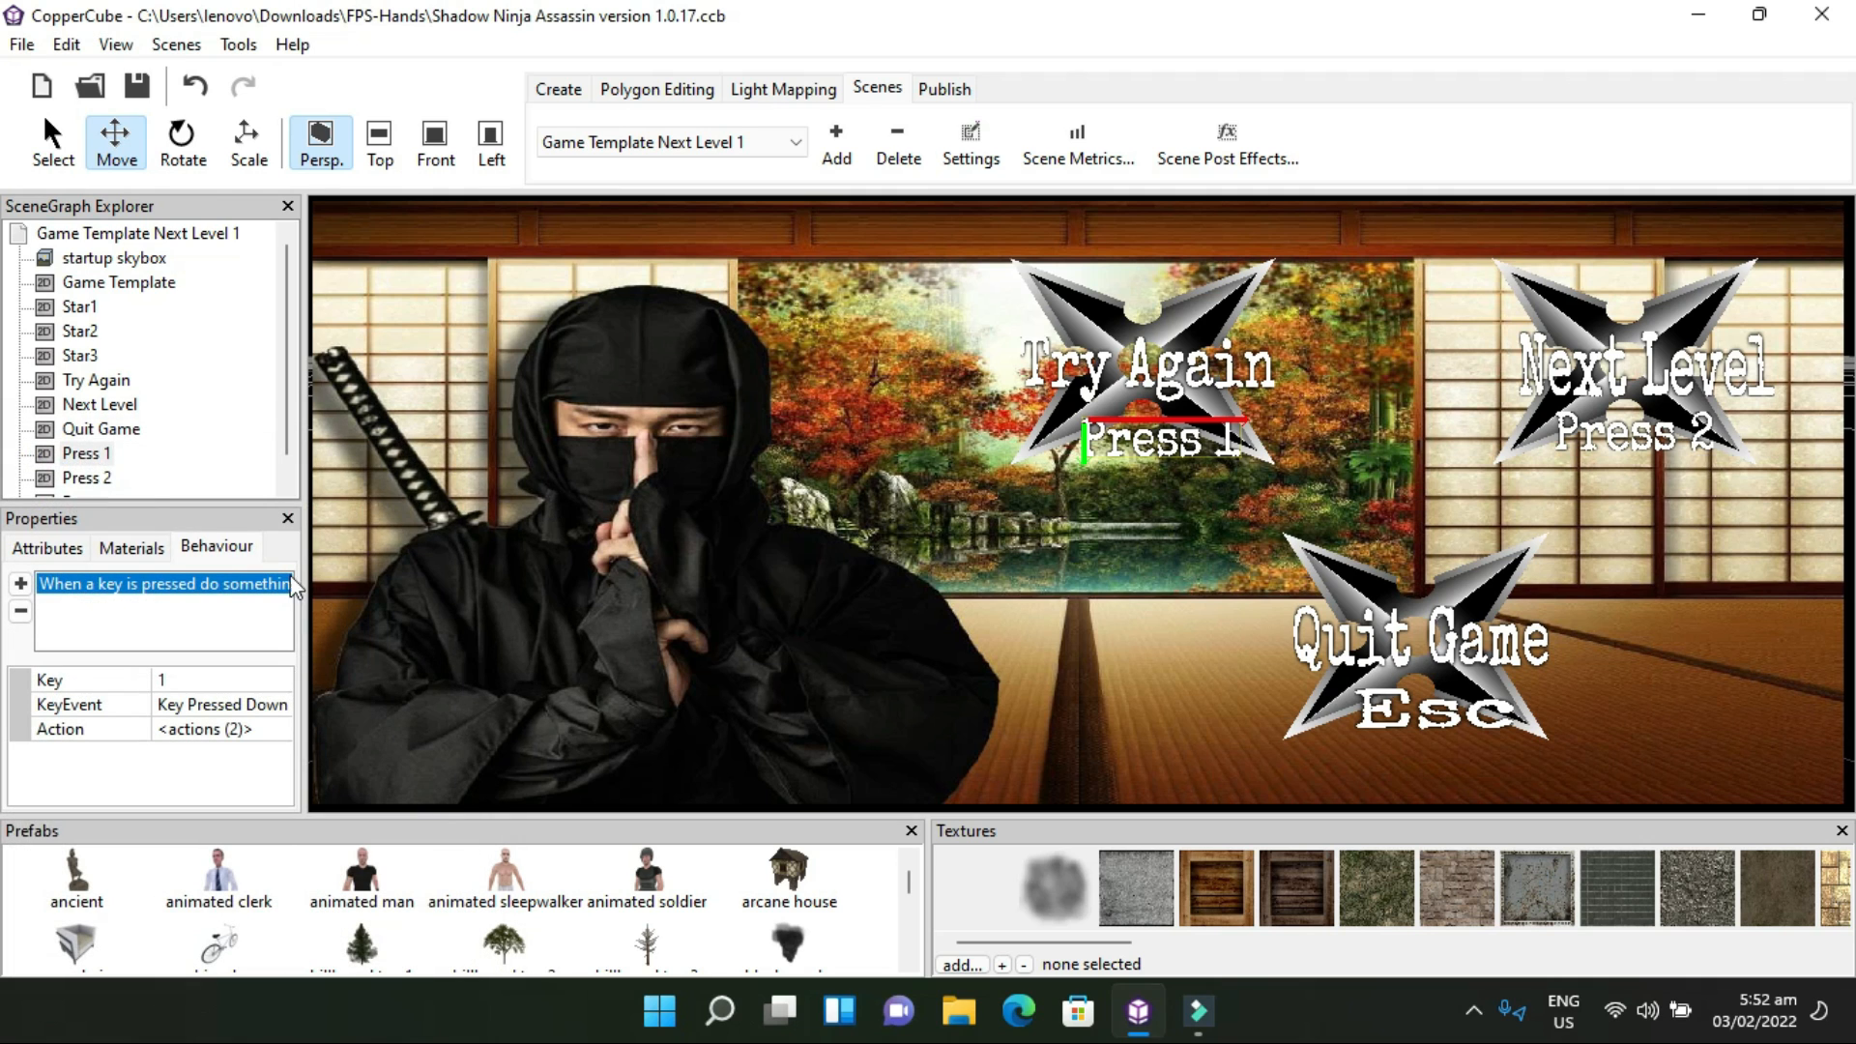
Add a Restart a scene action to the Press 2 overlay's first key-press behaviour and save the project
scroll(131, 382, "down", 1)
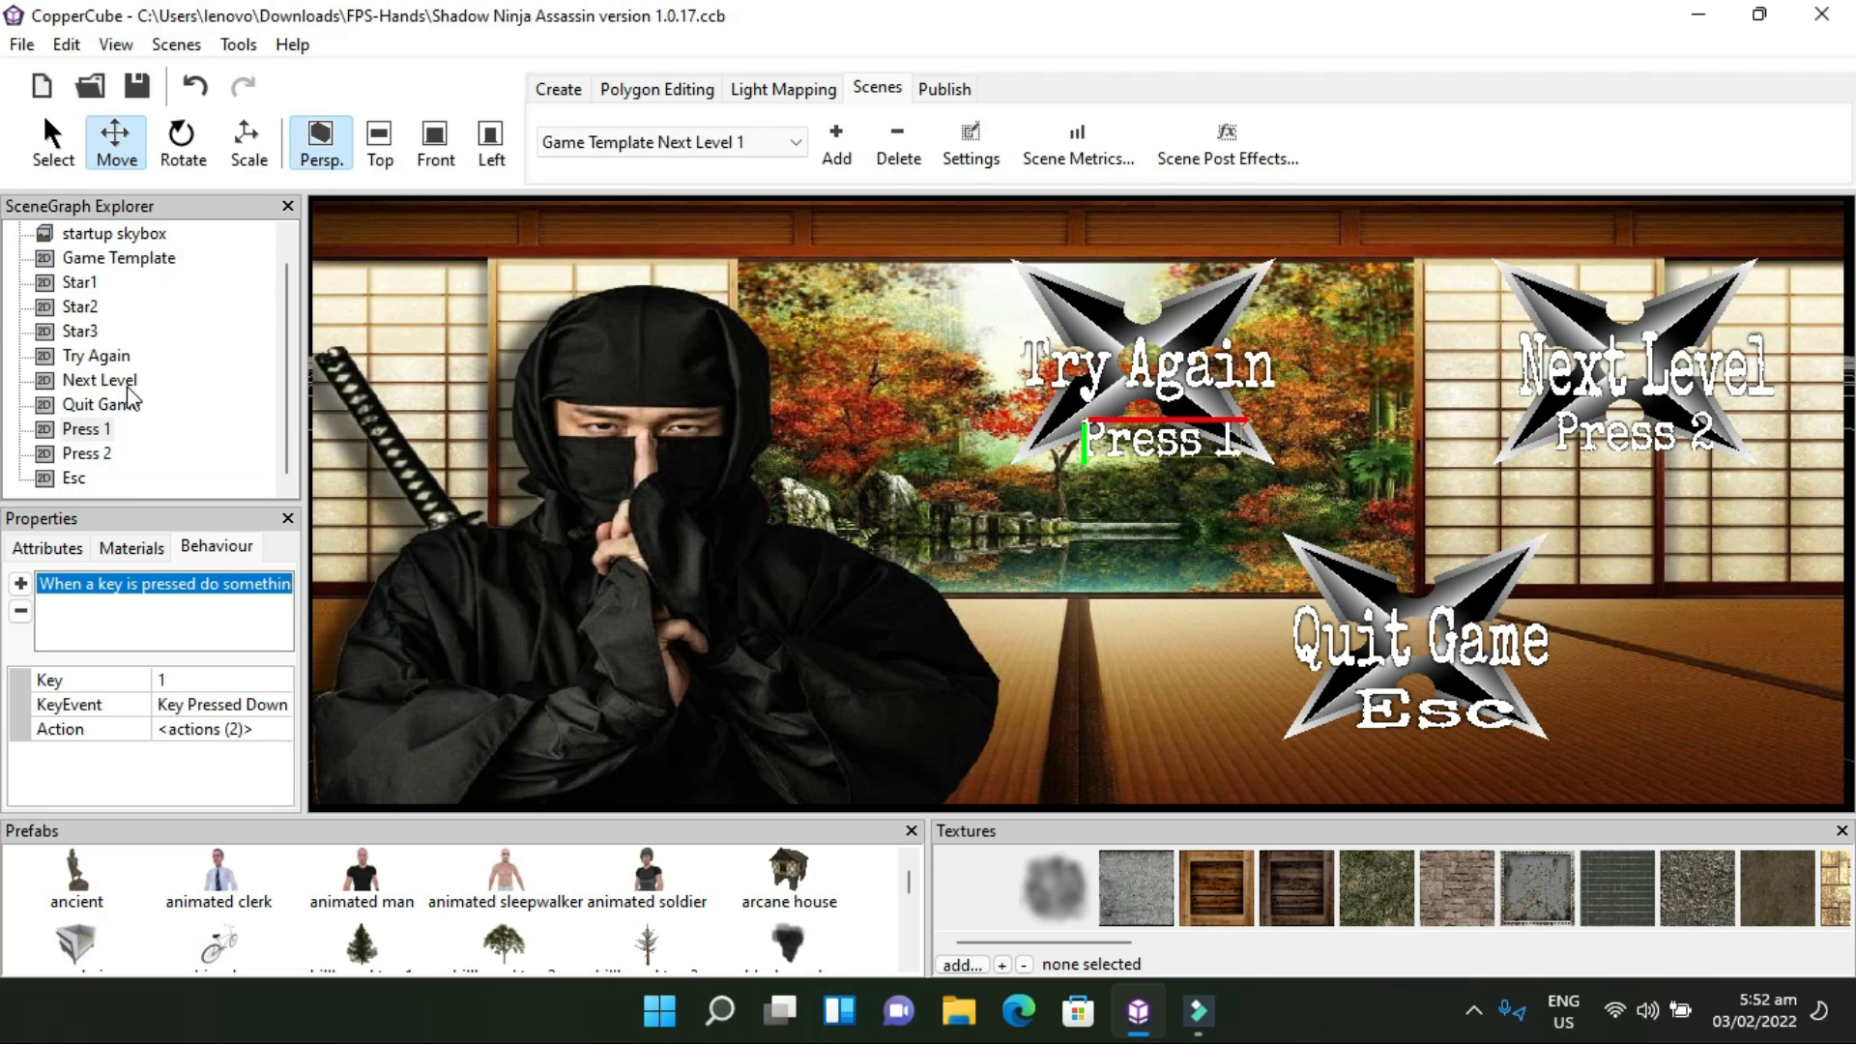
left_click(99, 454)
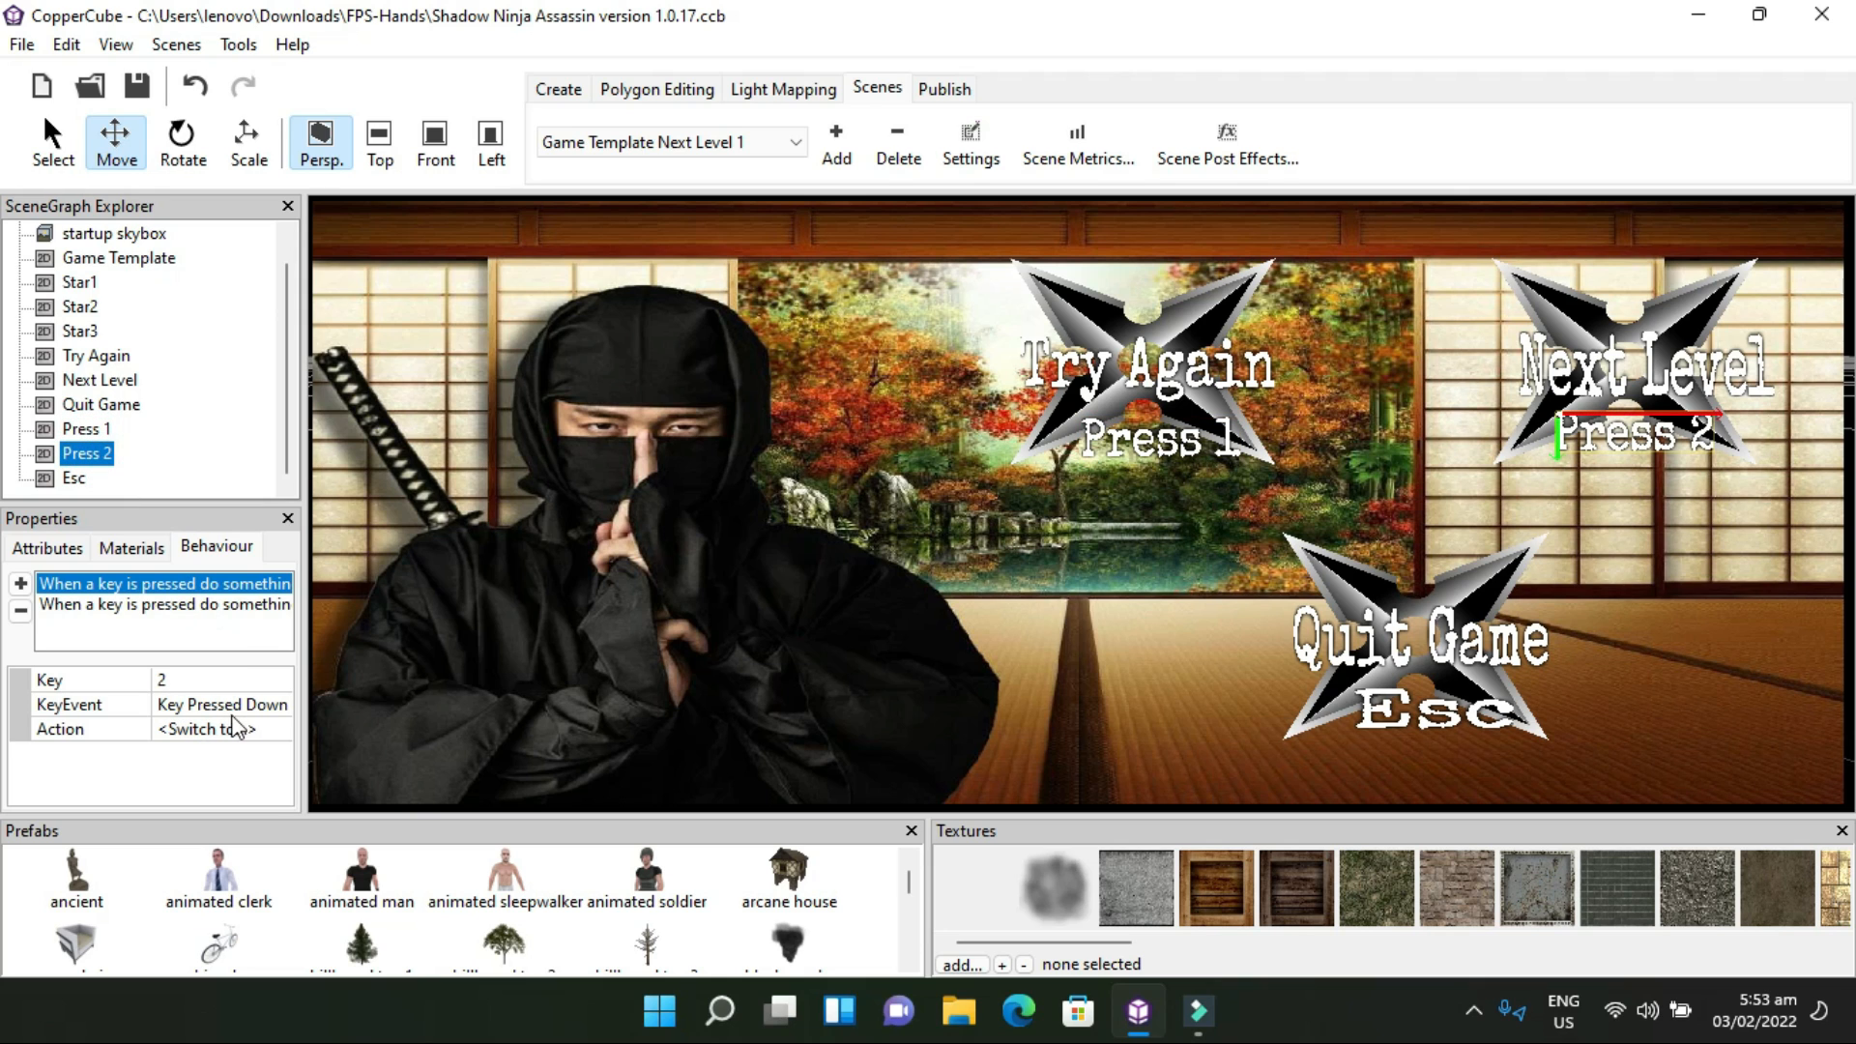
left_click(270, 736)
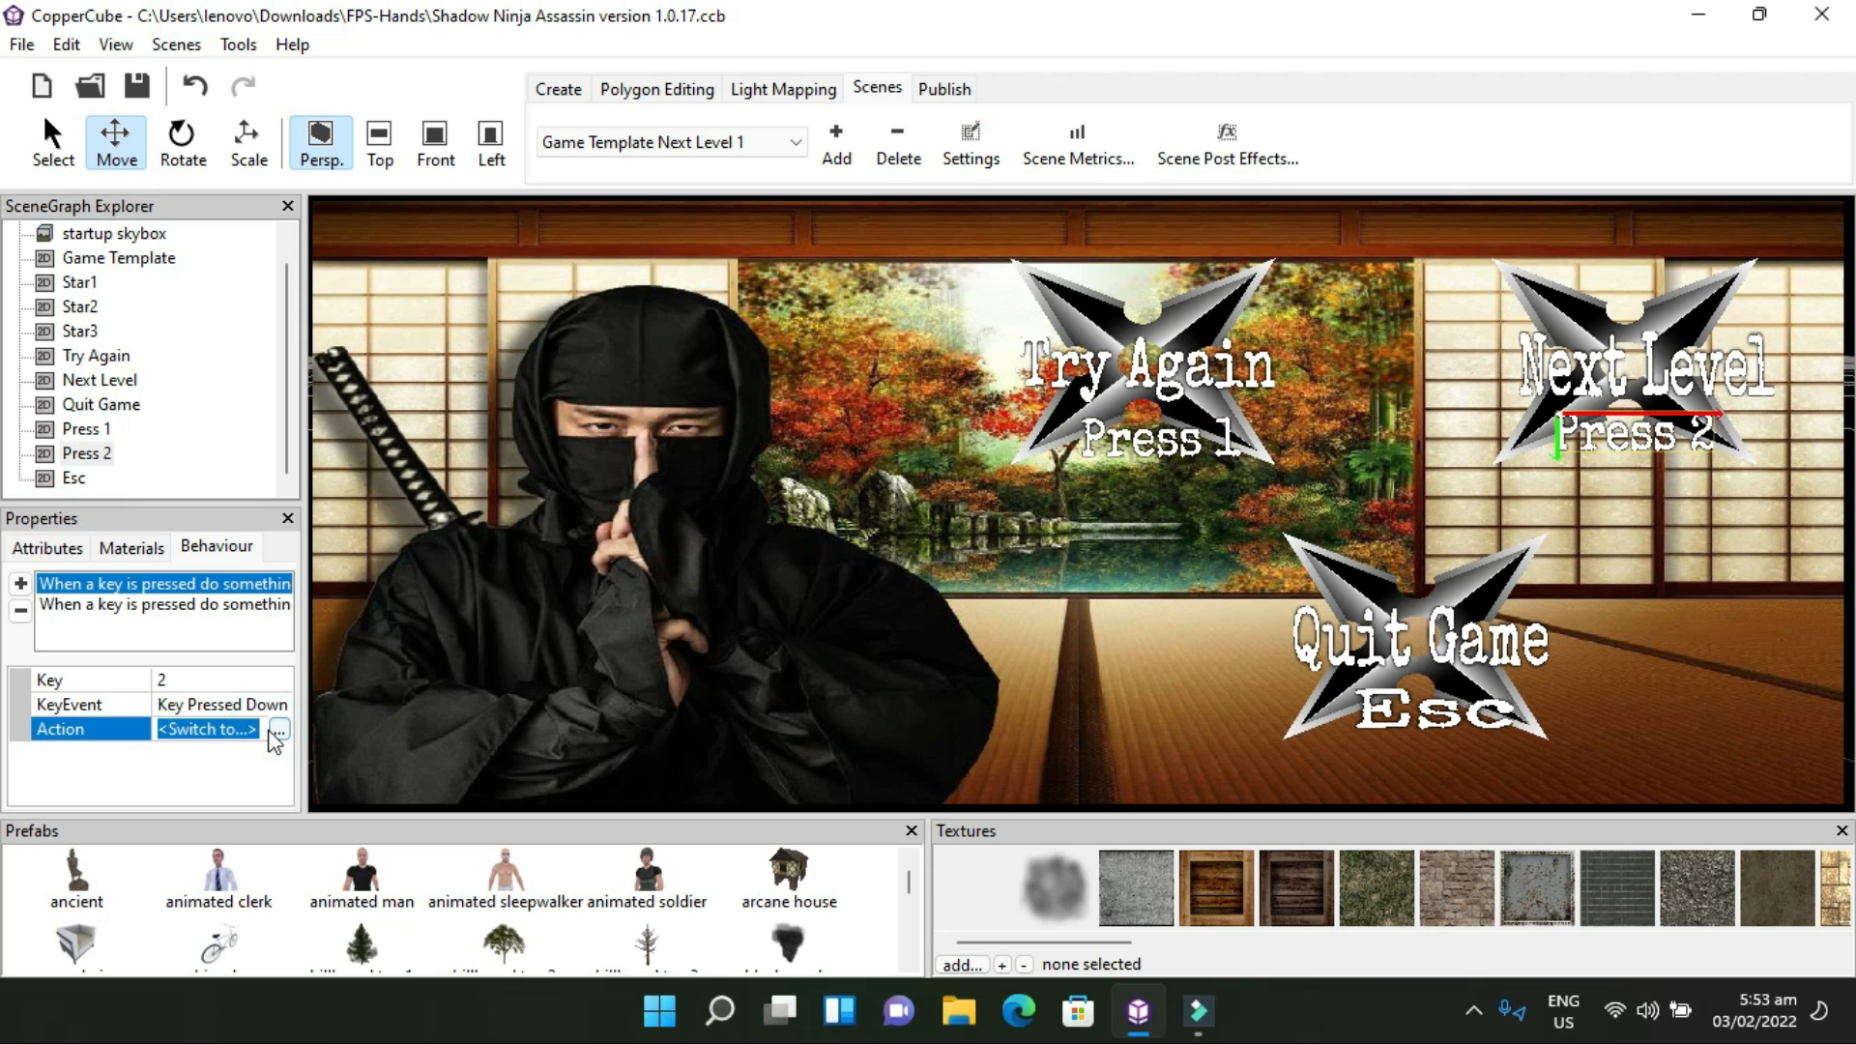
left_click(280, 731)
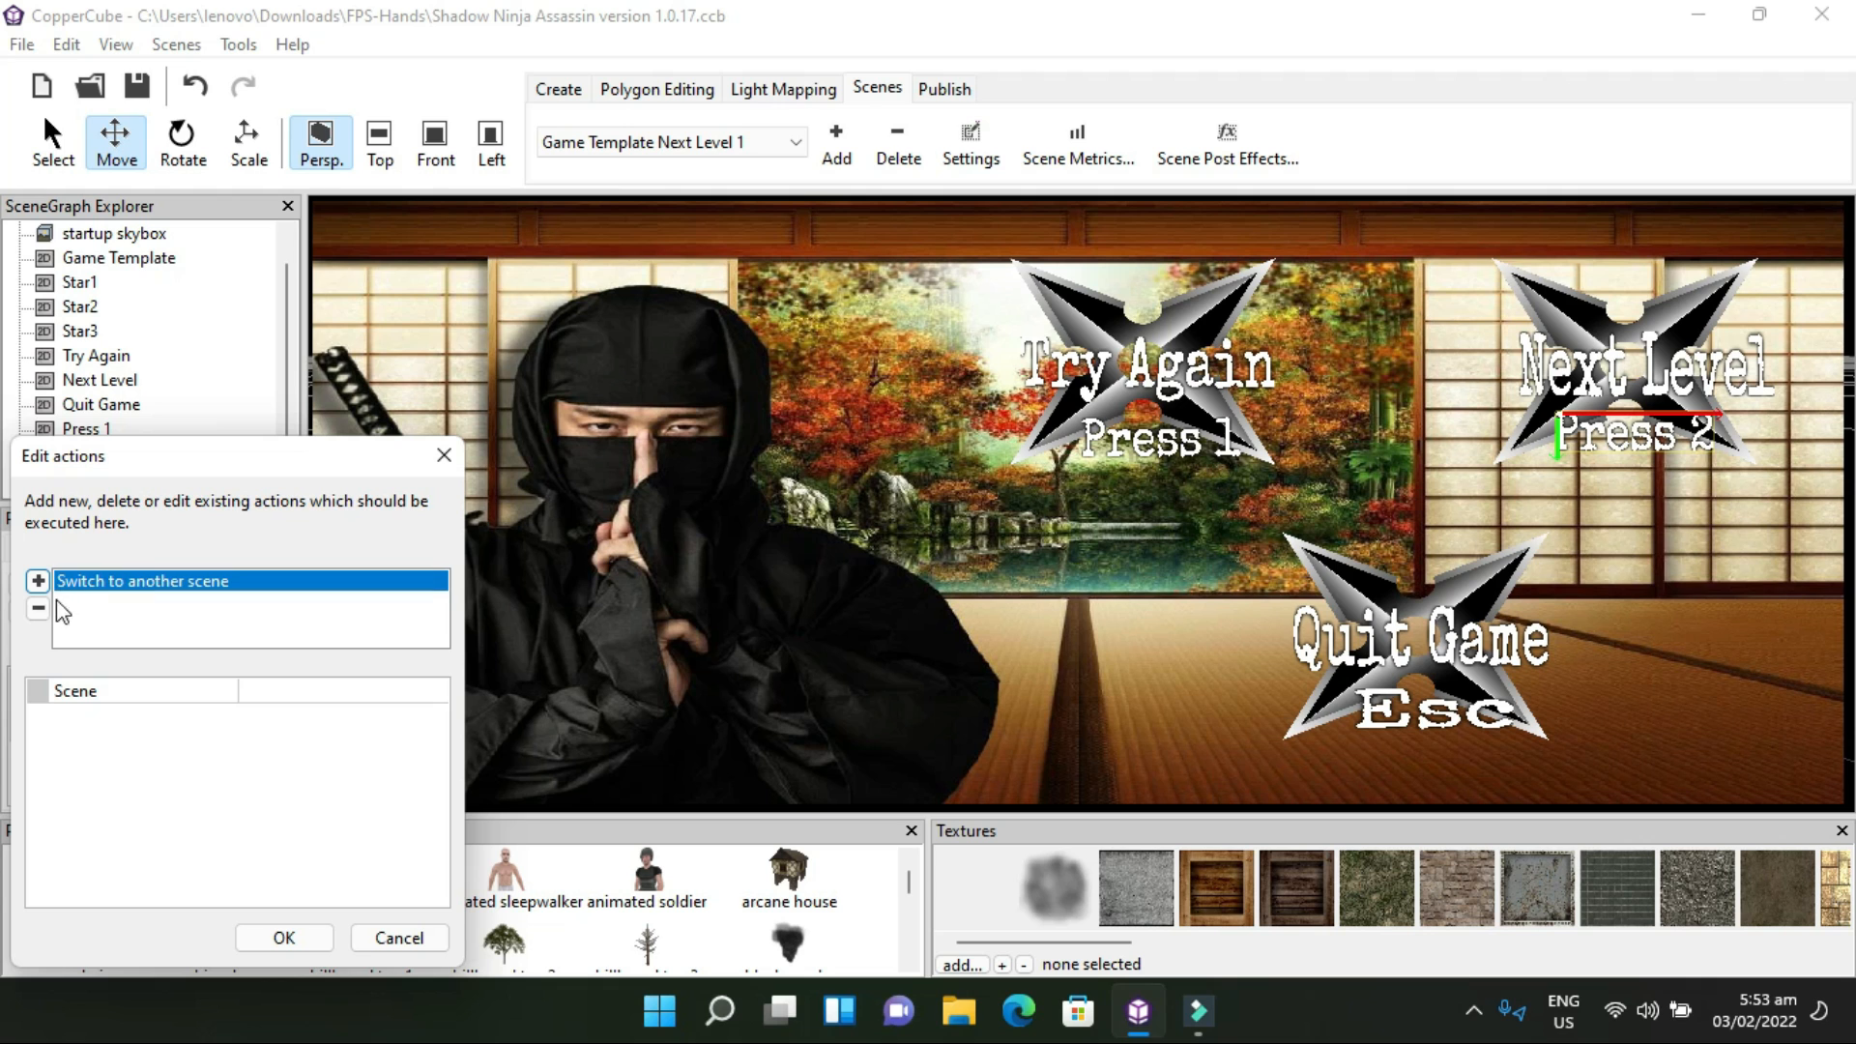
left_click(40, 580)
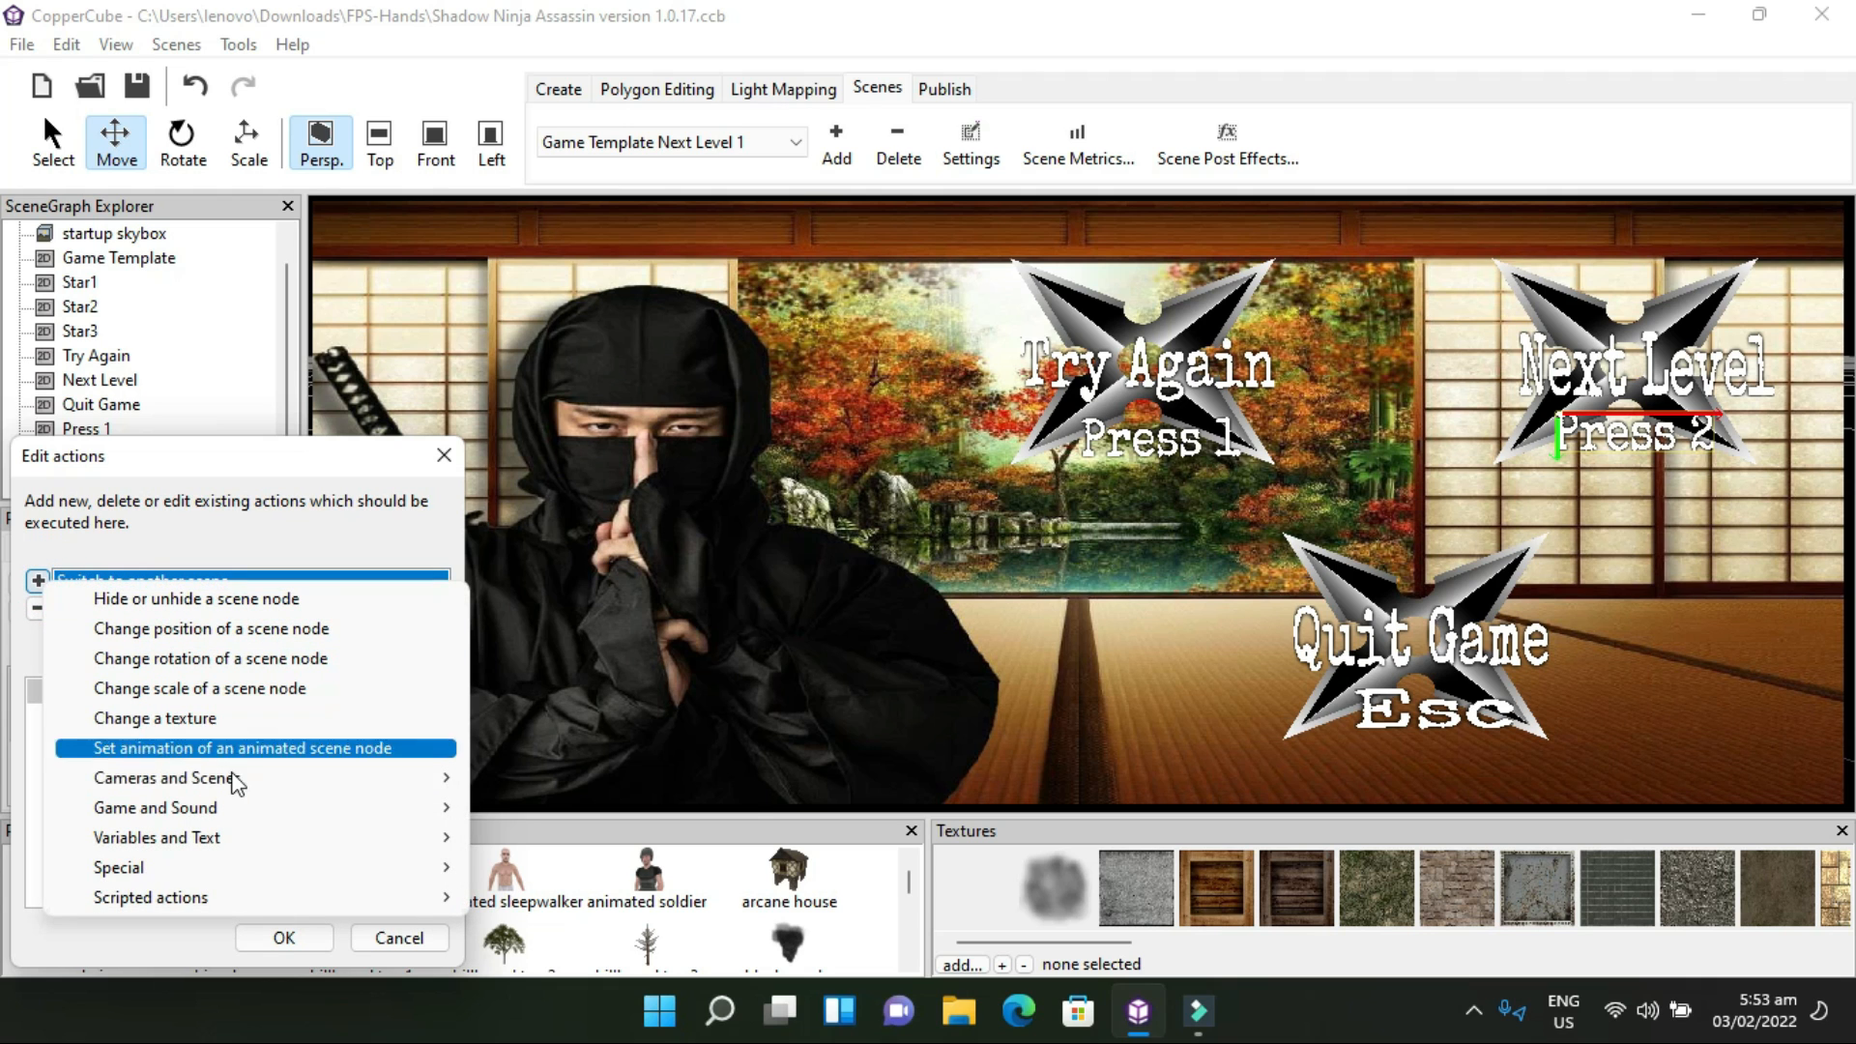
mouse_move(235, 779)
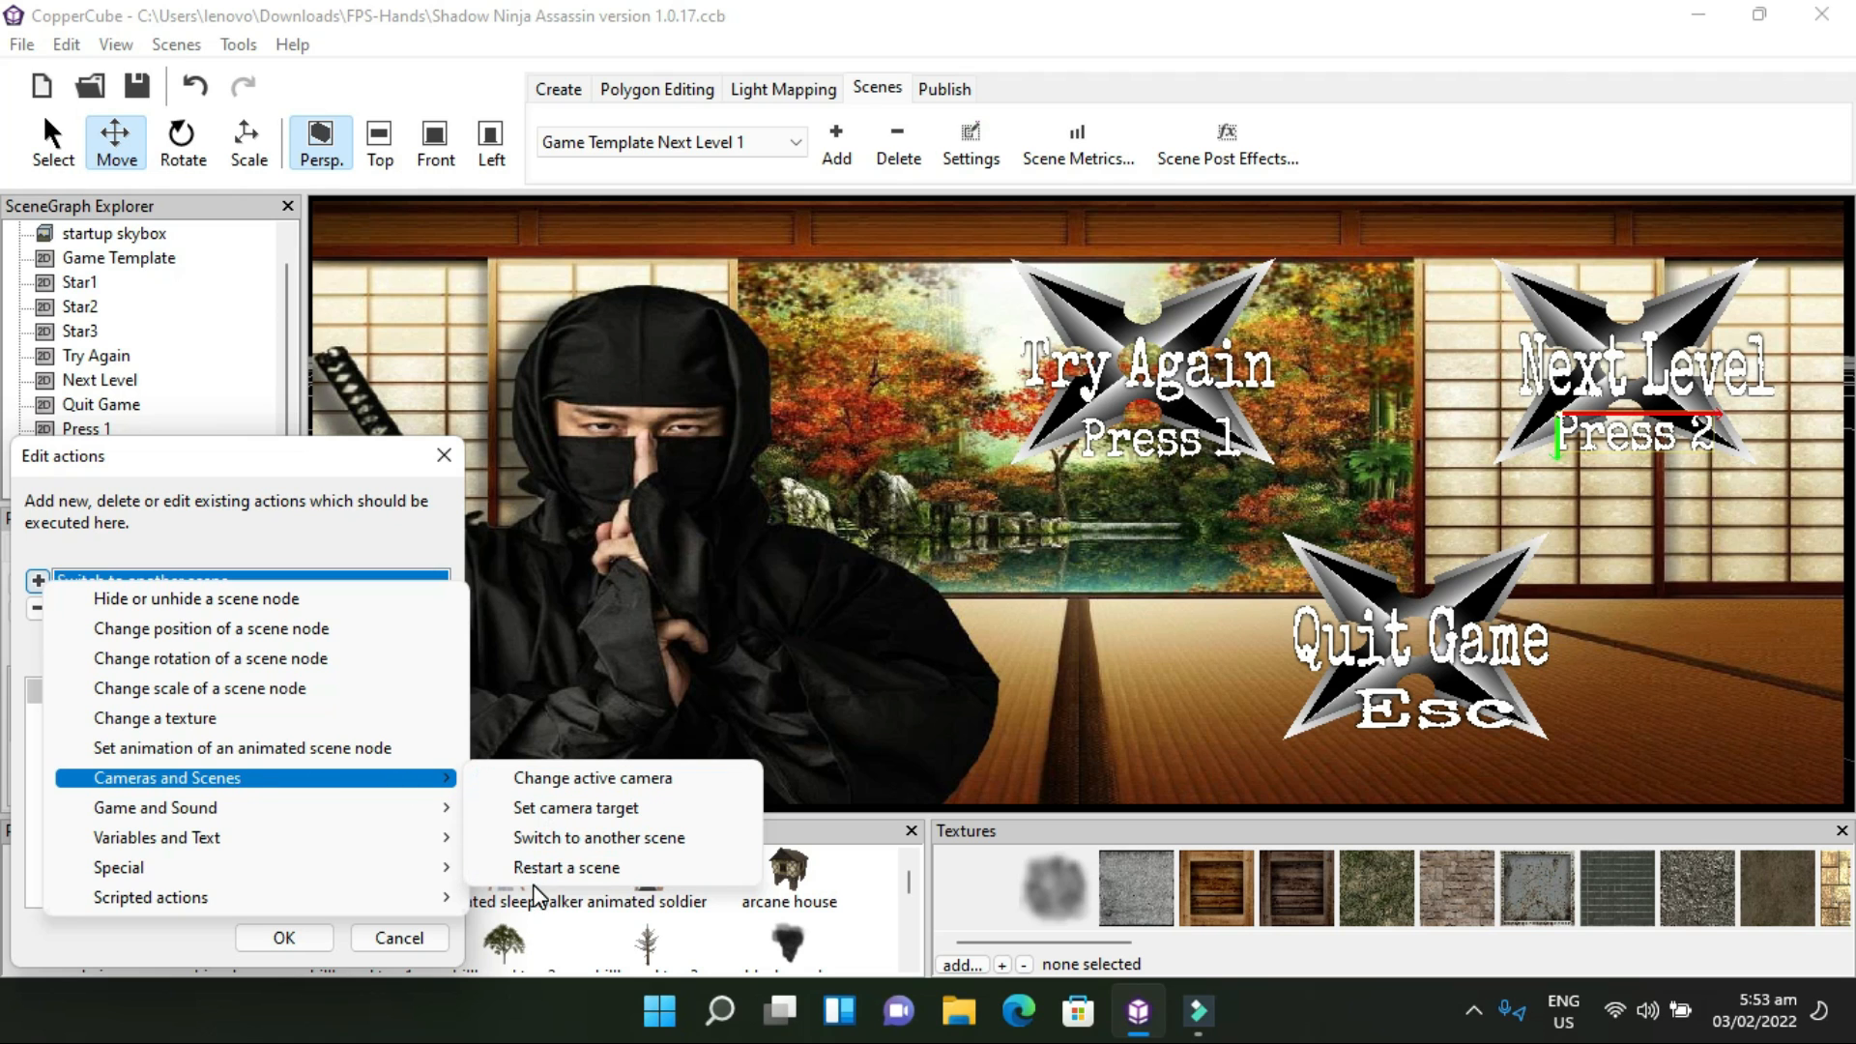
left_click(545, 868)
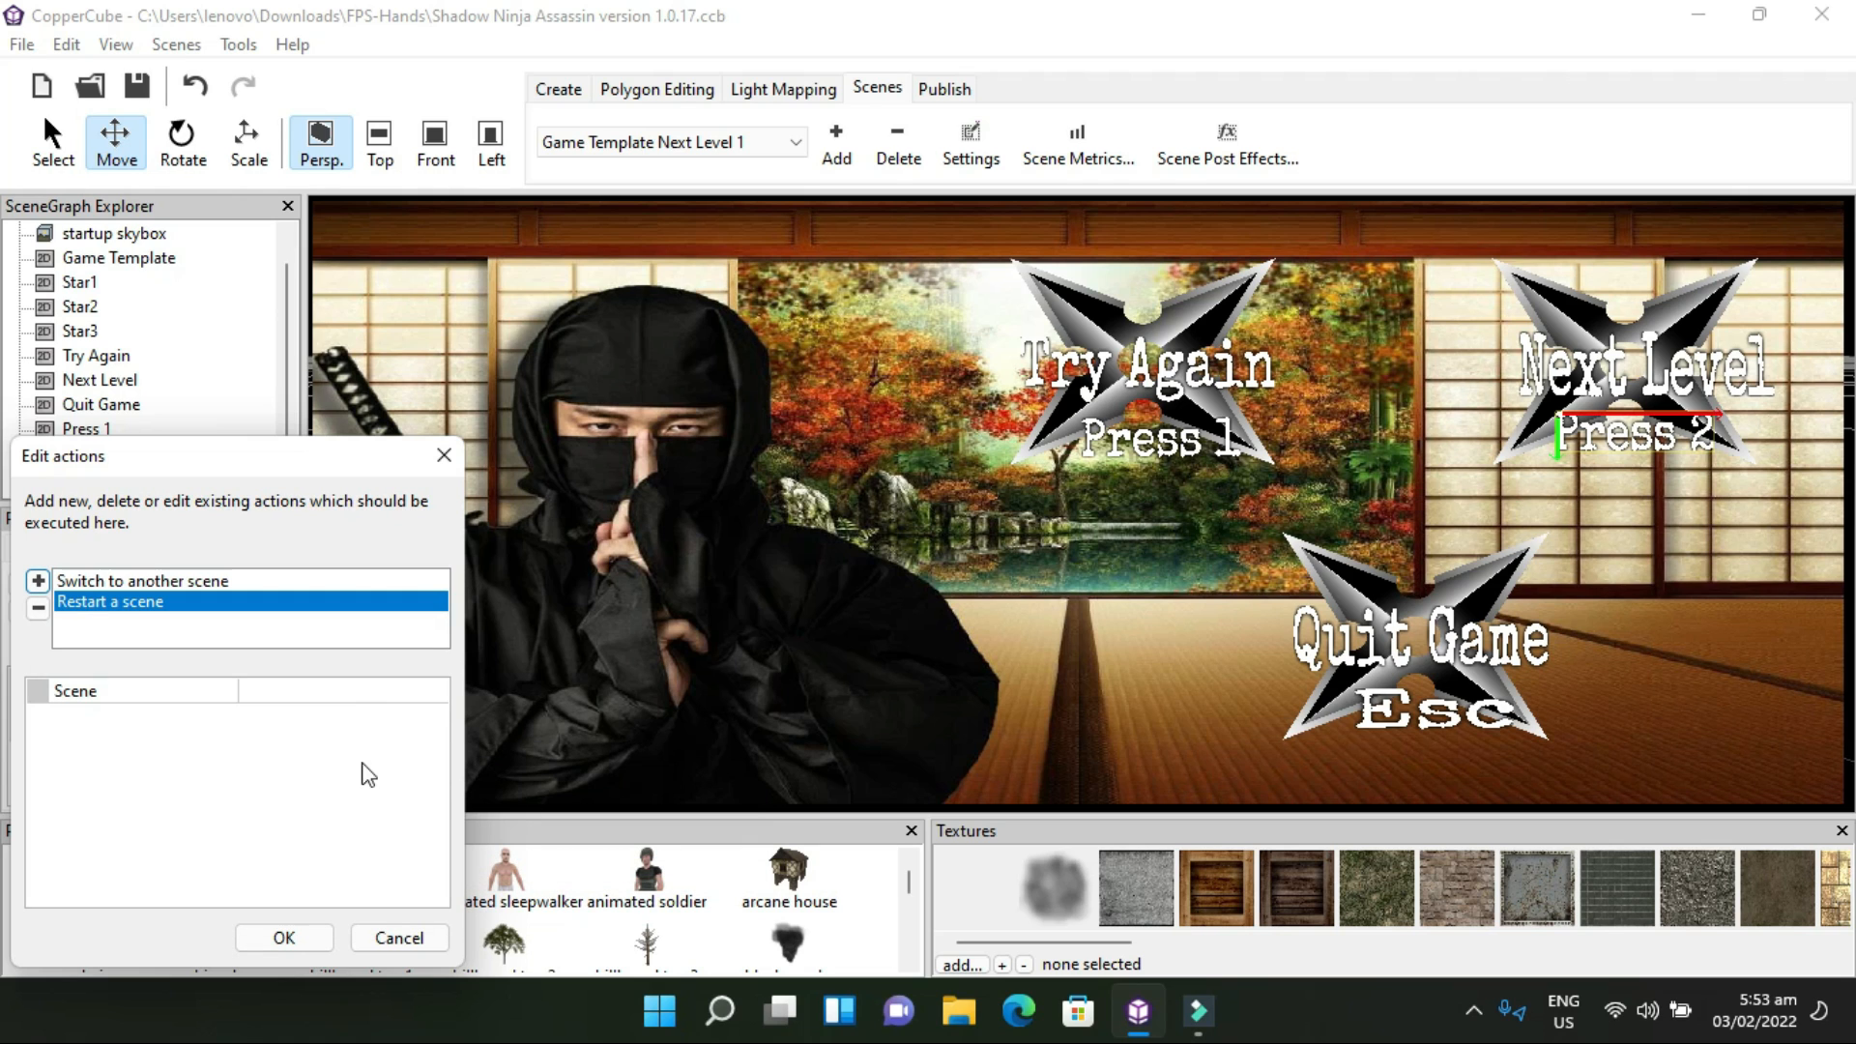
left_click(283, 936)
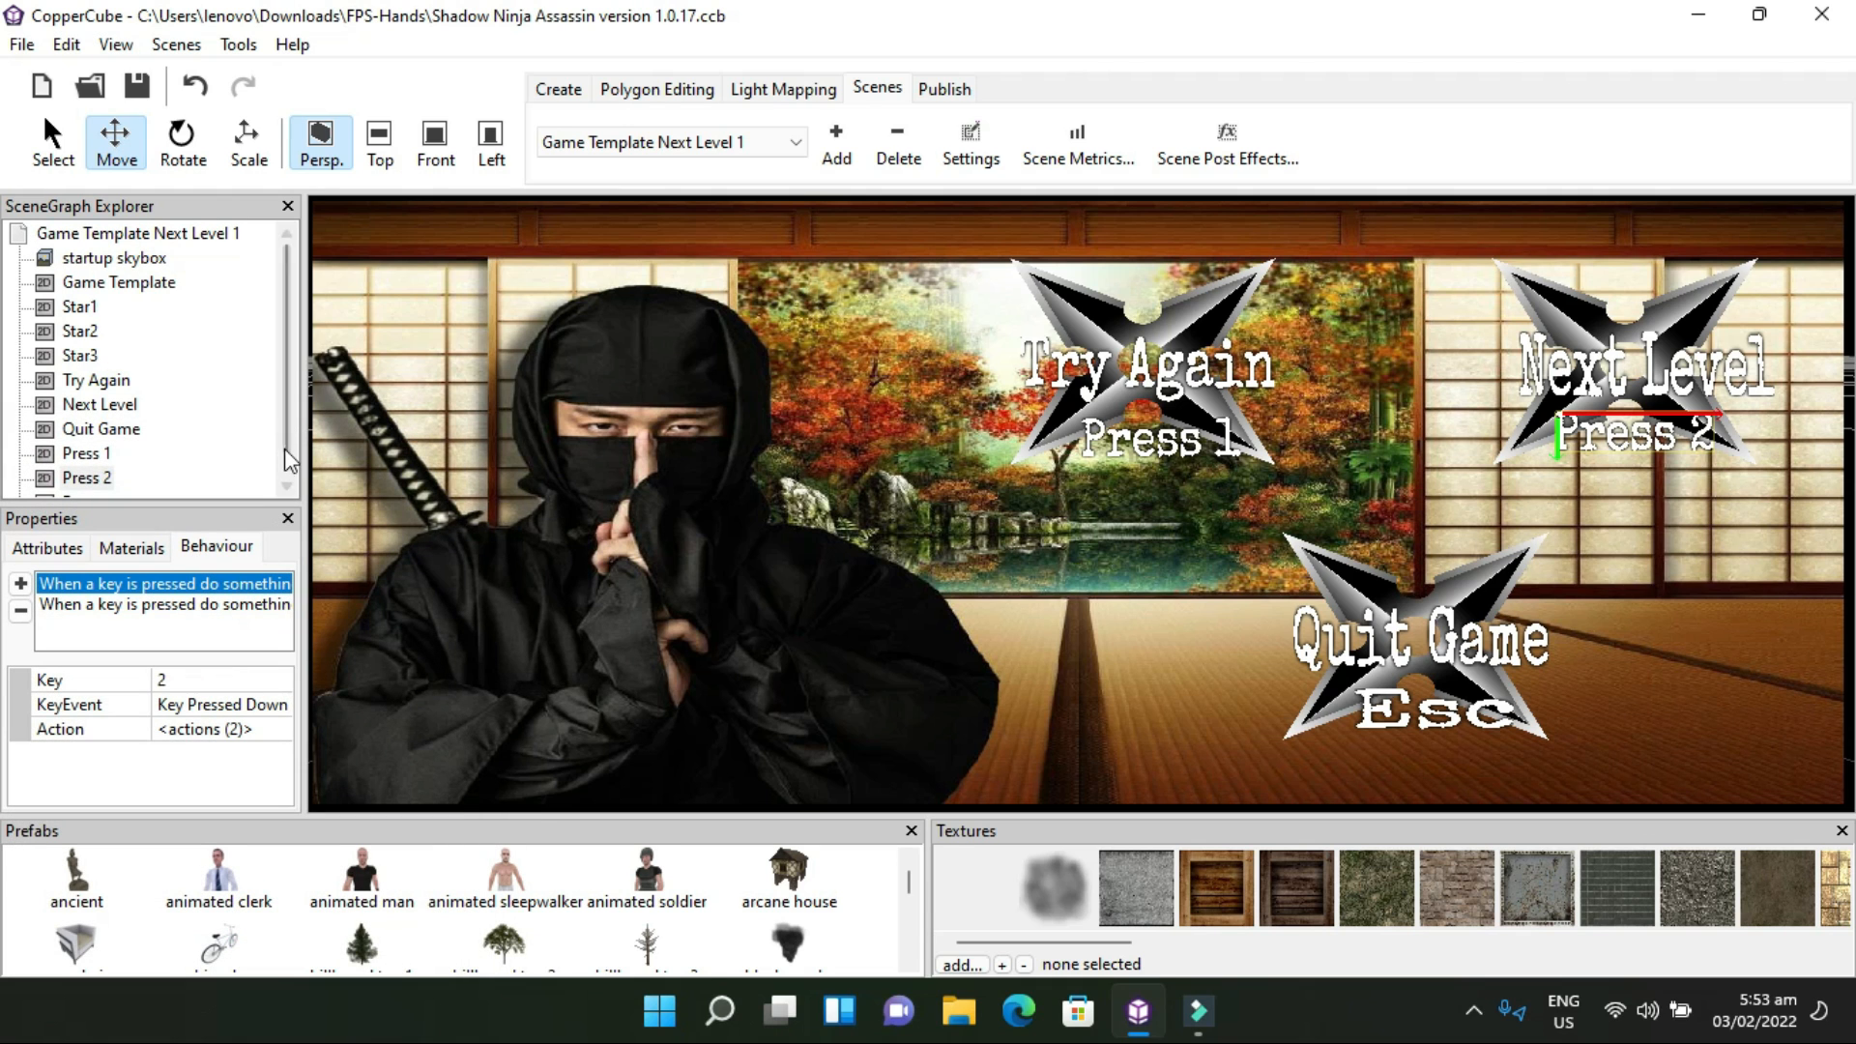
left_click(127, 93)
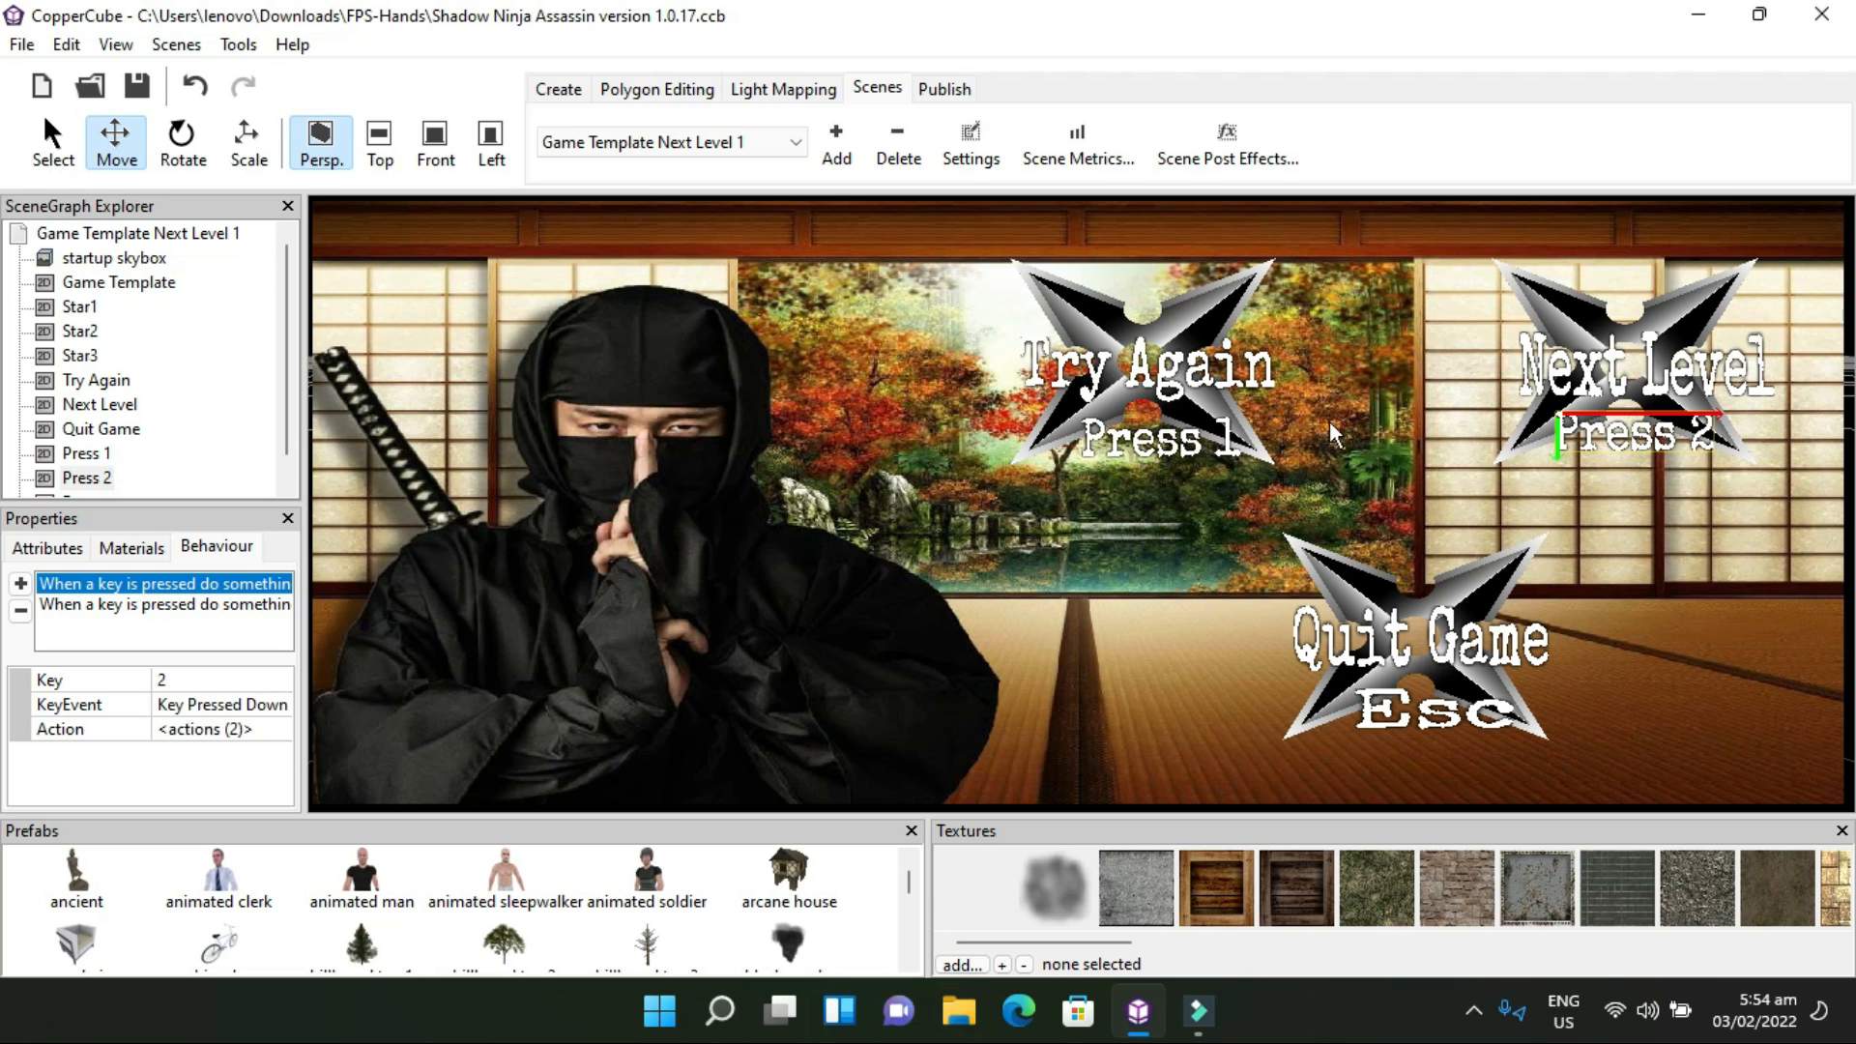
Switch the active scene to Dojo Room 1 and look around the room to bring the player's ninja into view
left_click(716, 143)
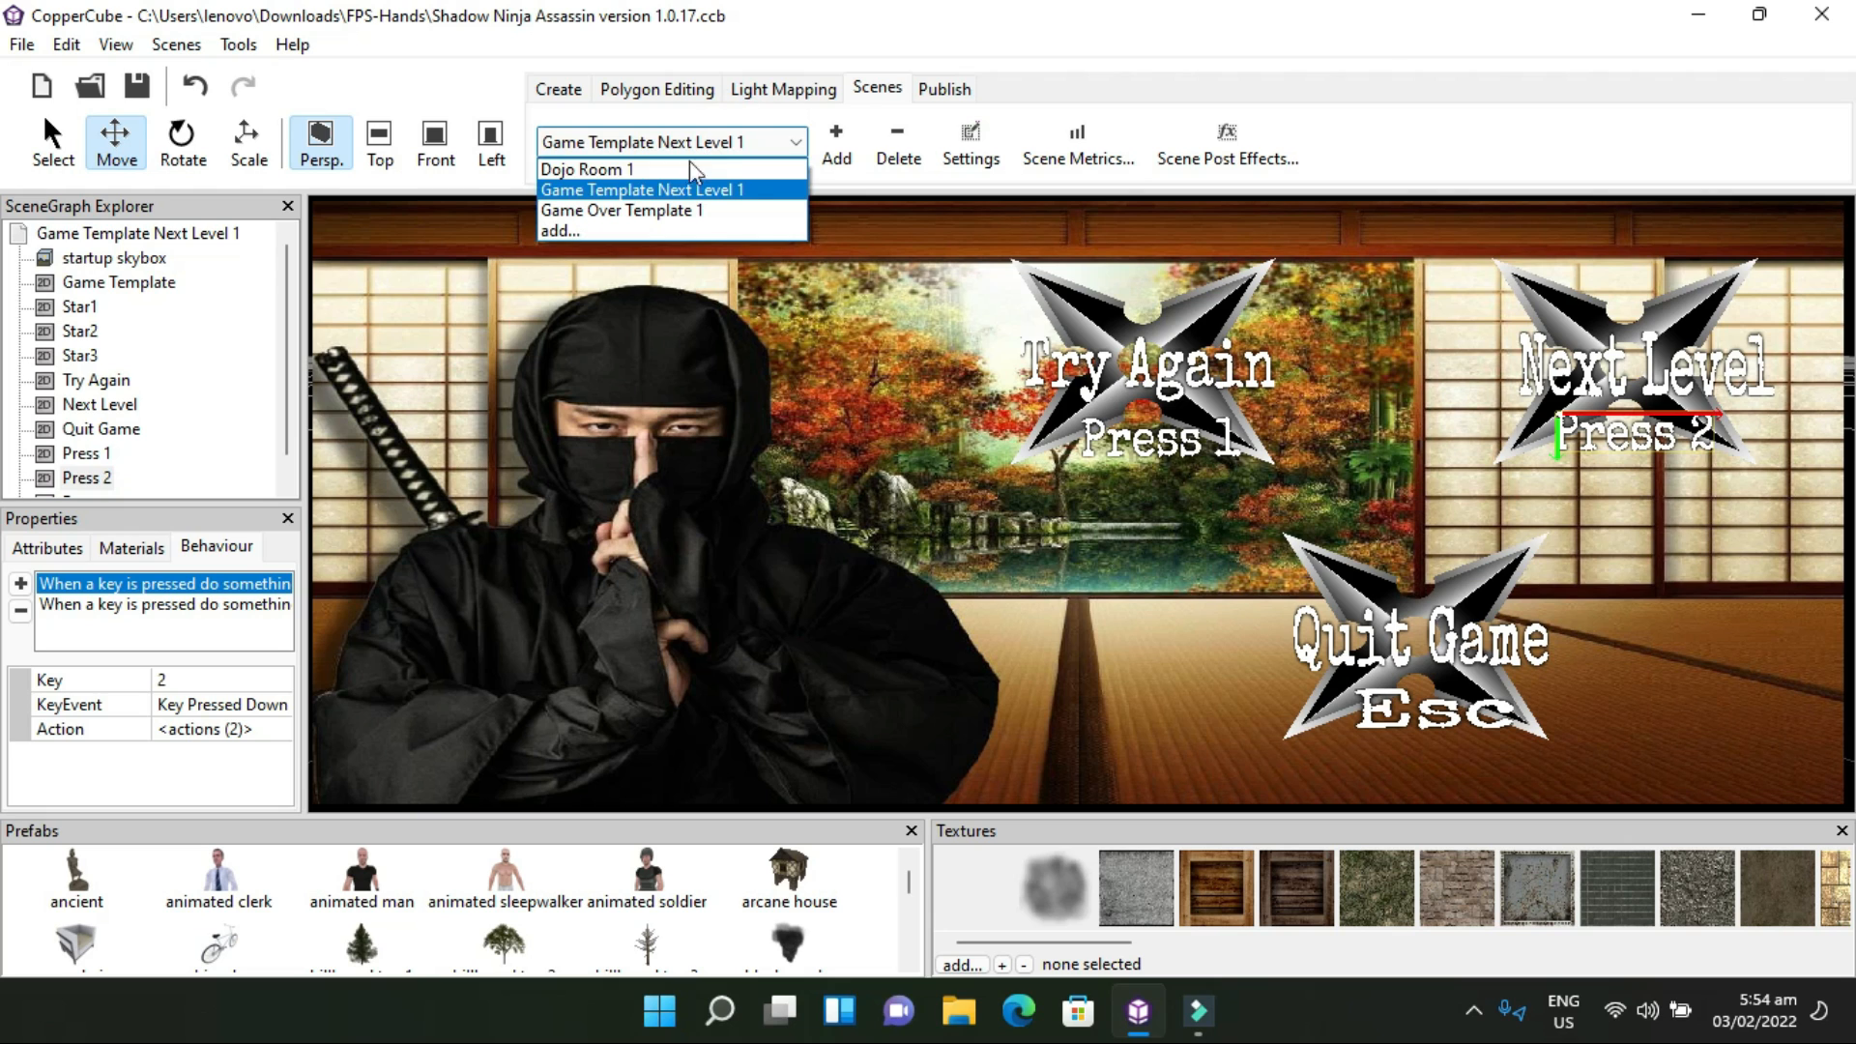
left_click(682, 169)
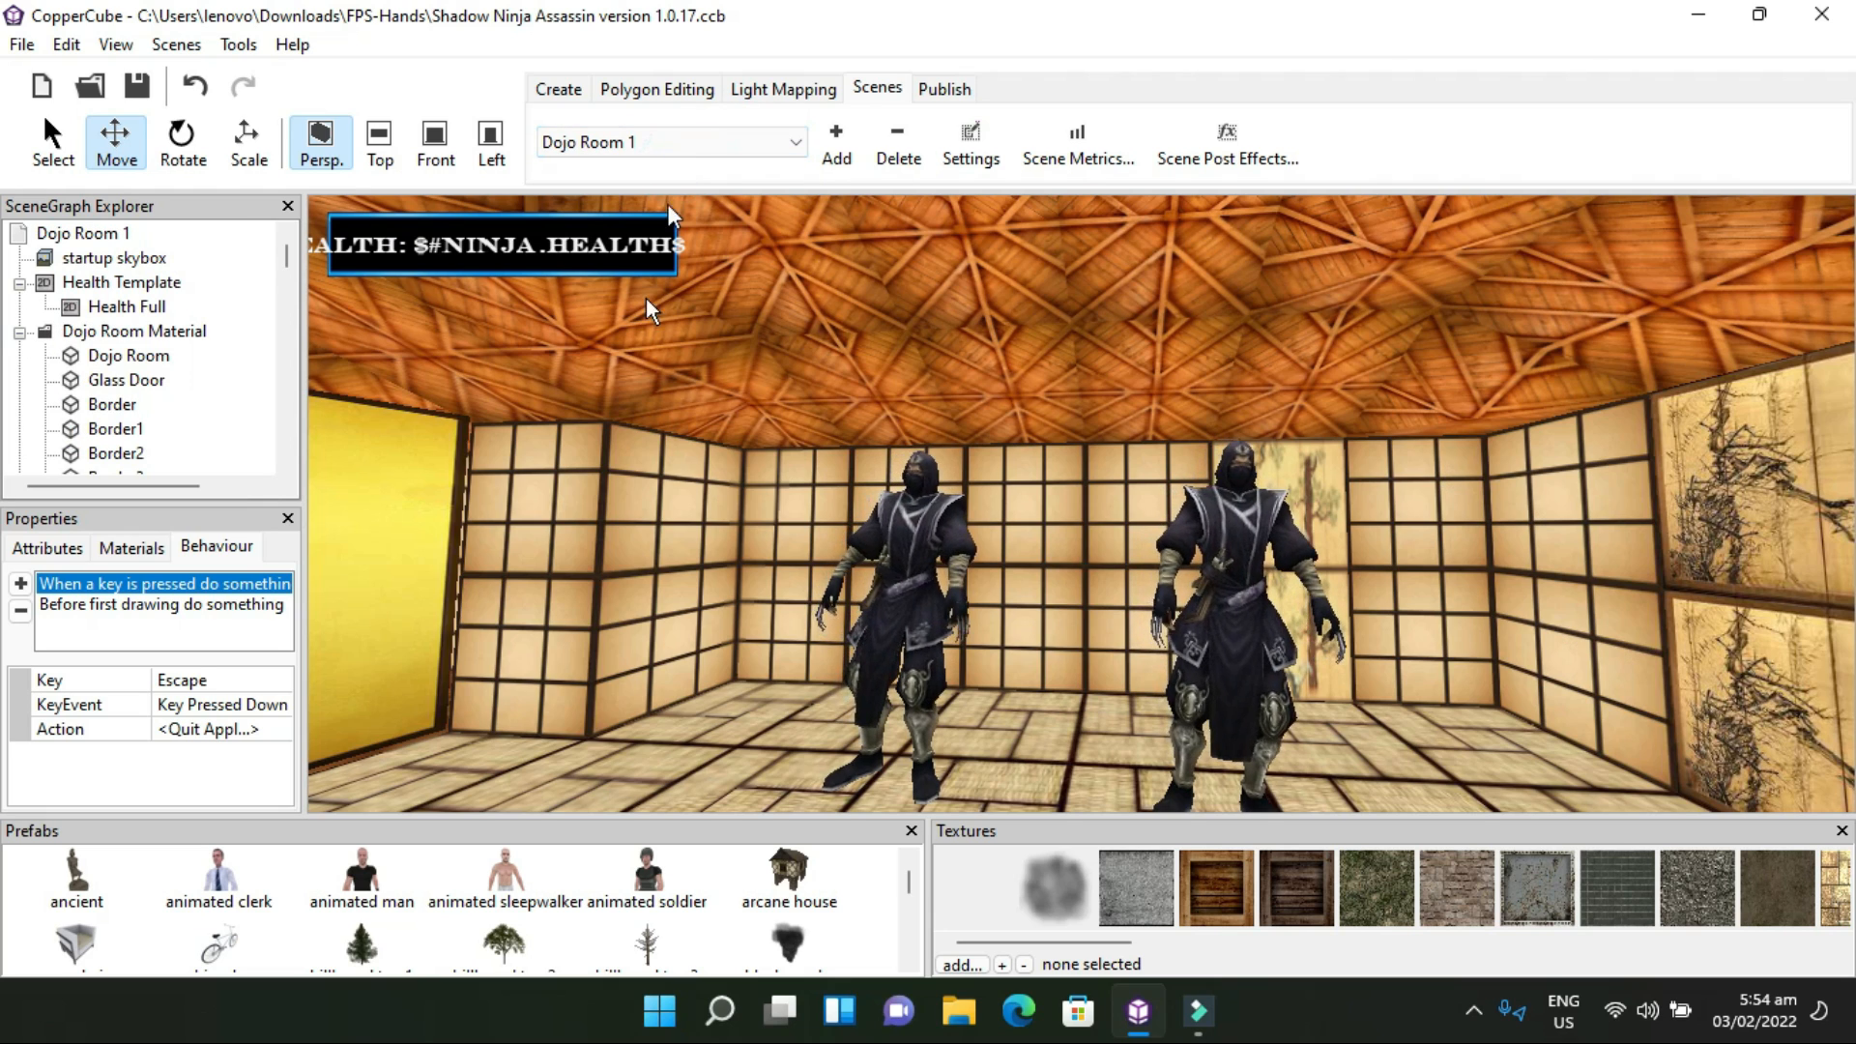
mouse_move(772, 634)
left_mouse_down()
mouse_move(721, 675)
mouse_move(769, 667)
left_mouse_up()
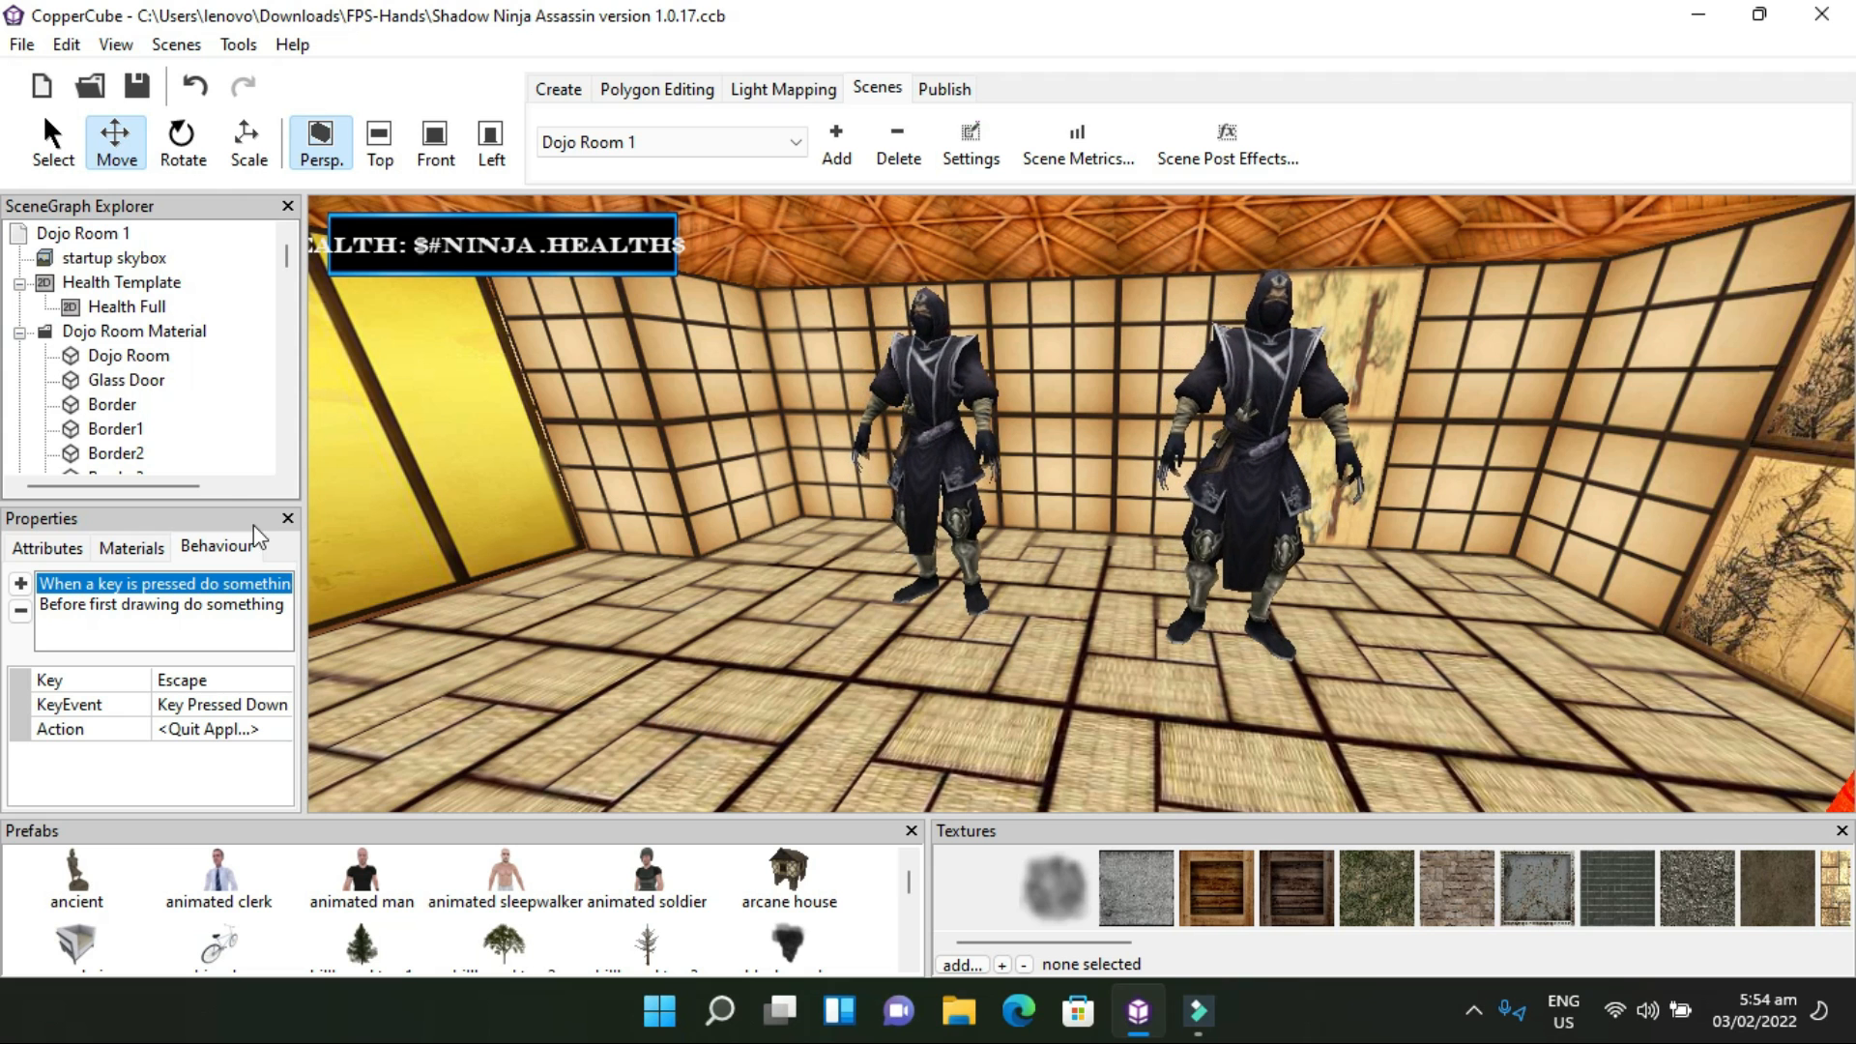
scroll(240, 416, "down", 2)
scroll(244, 407, "down", 8)
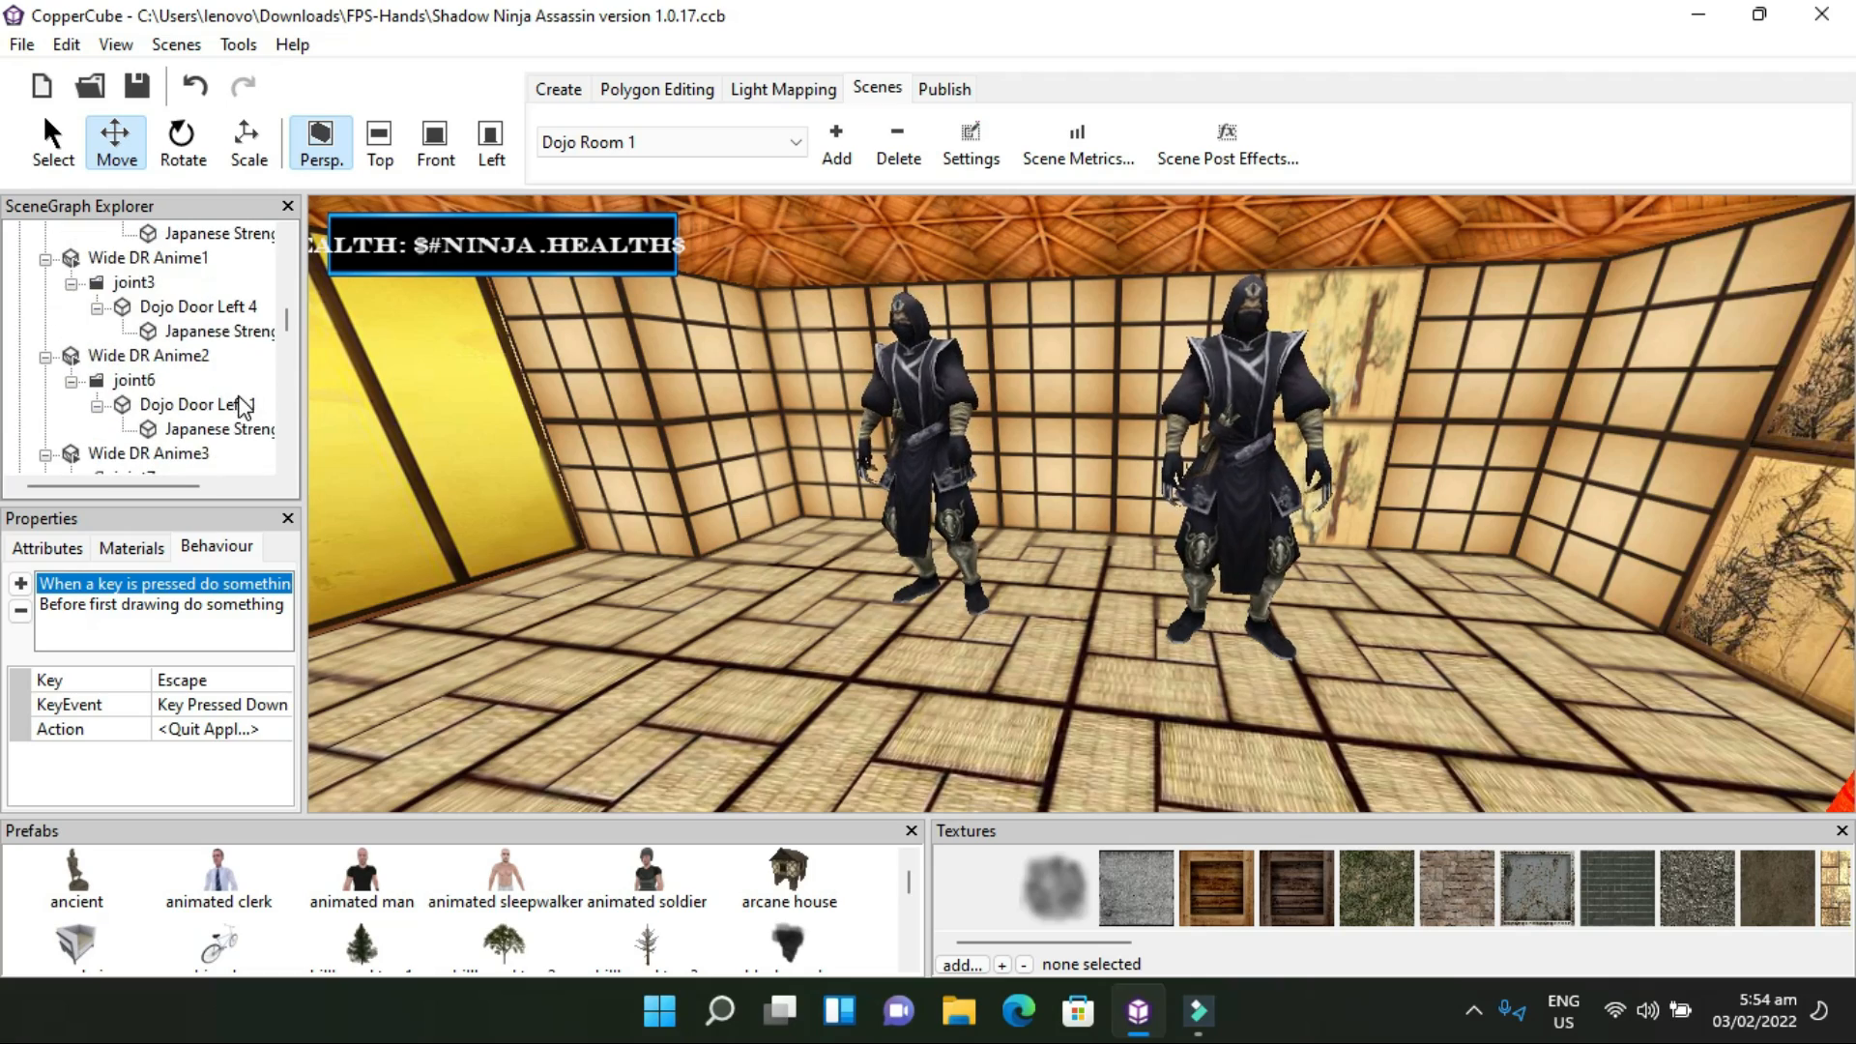
left_click_drag(680, 595, 449, 571)
scroll(874, 470, "up", 3)
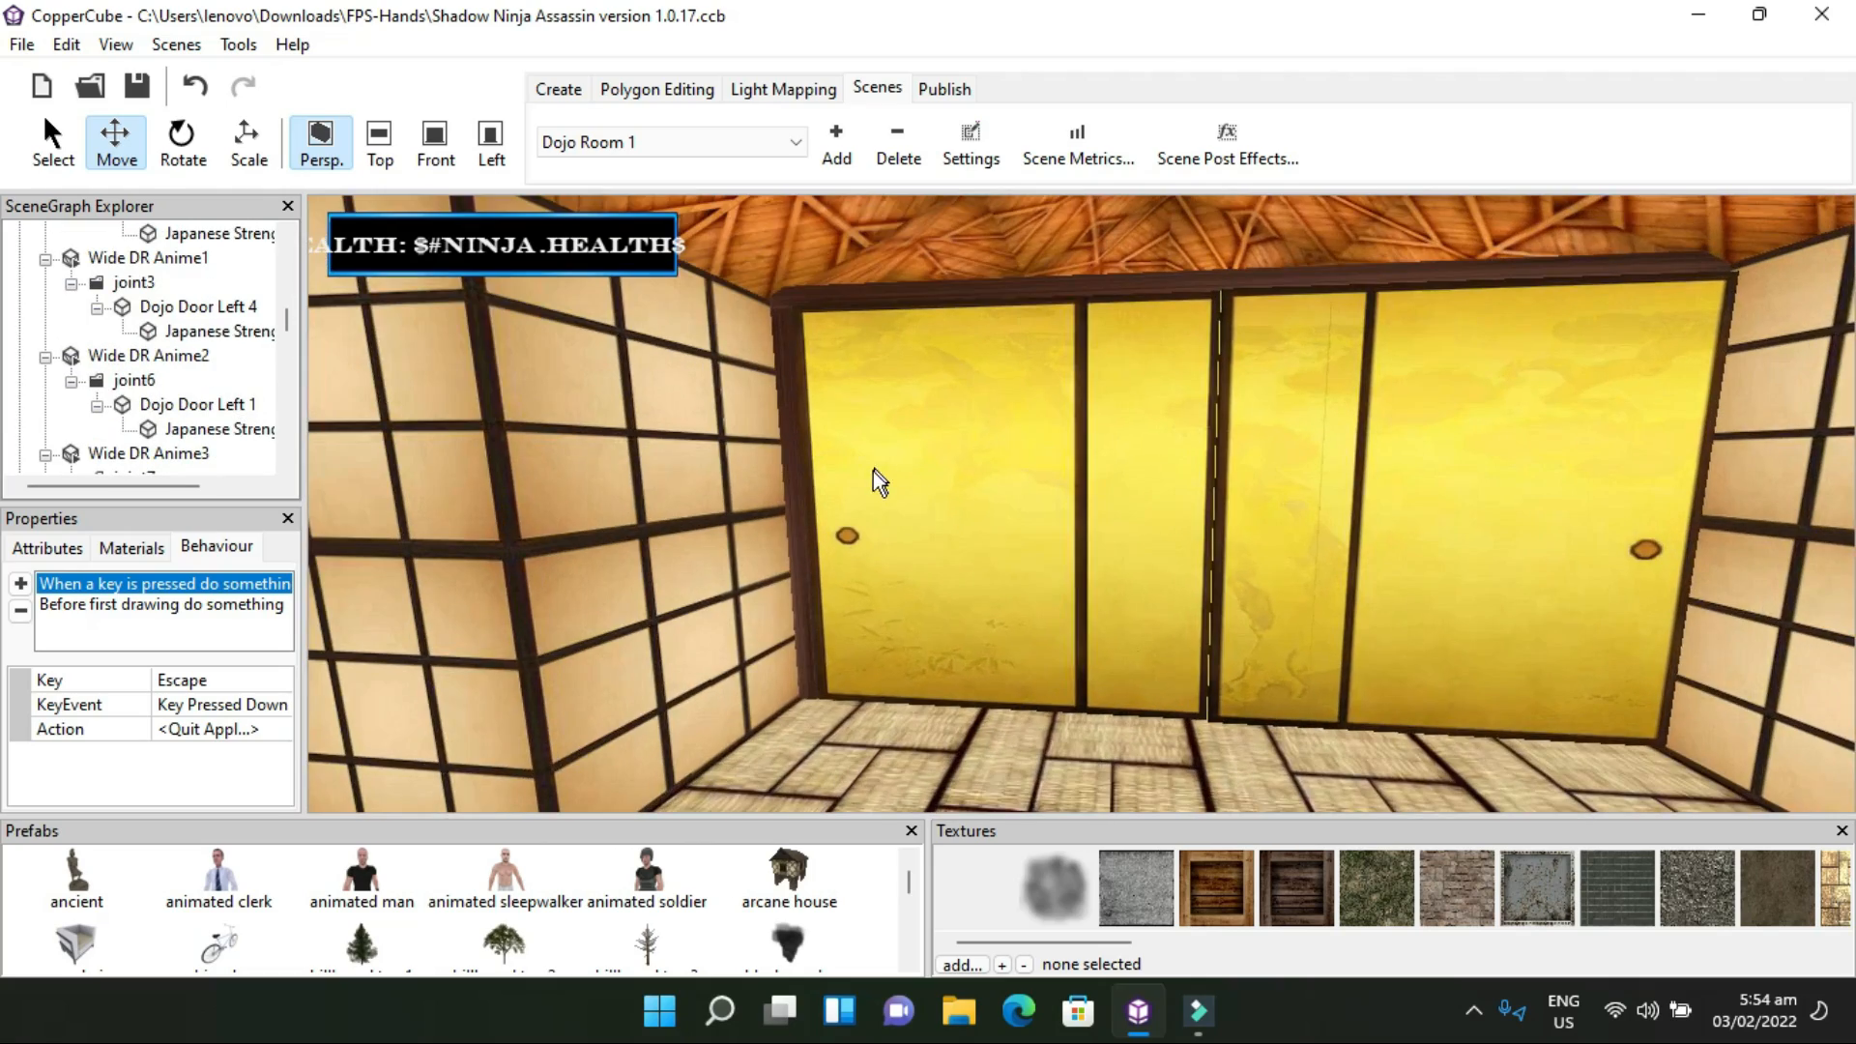
scroll(917, 741, "up", 3)
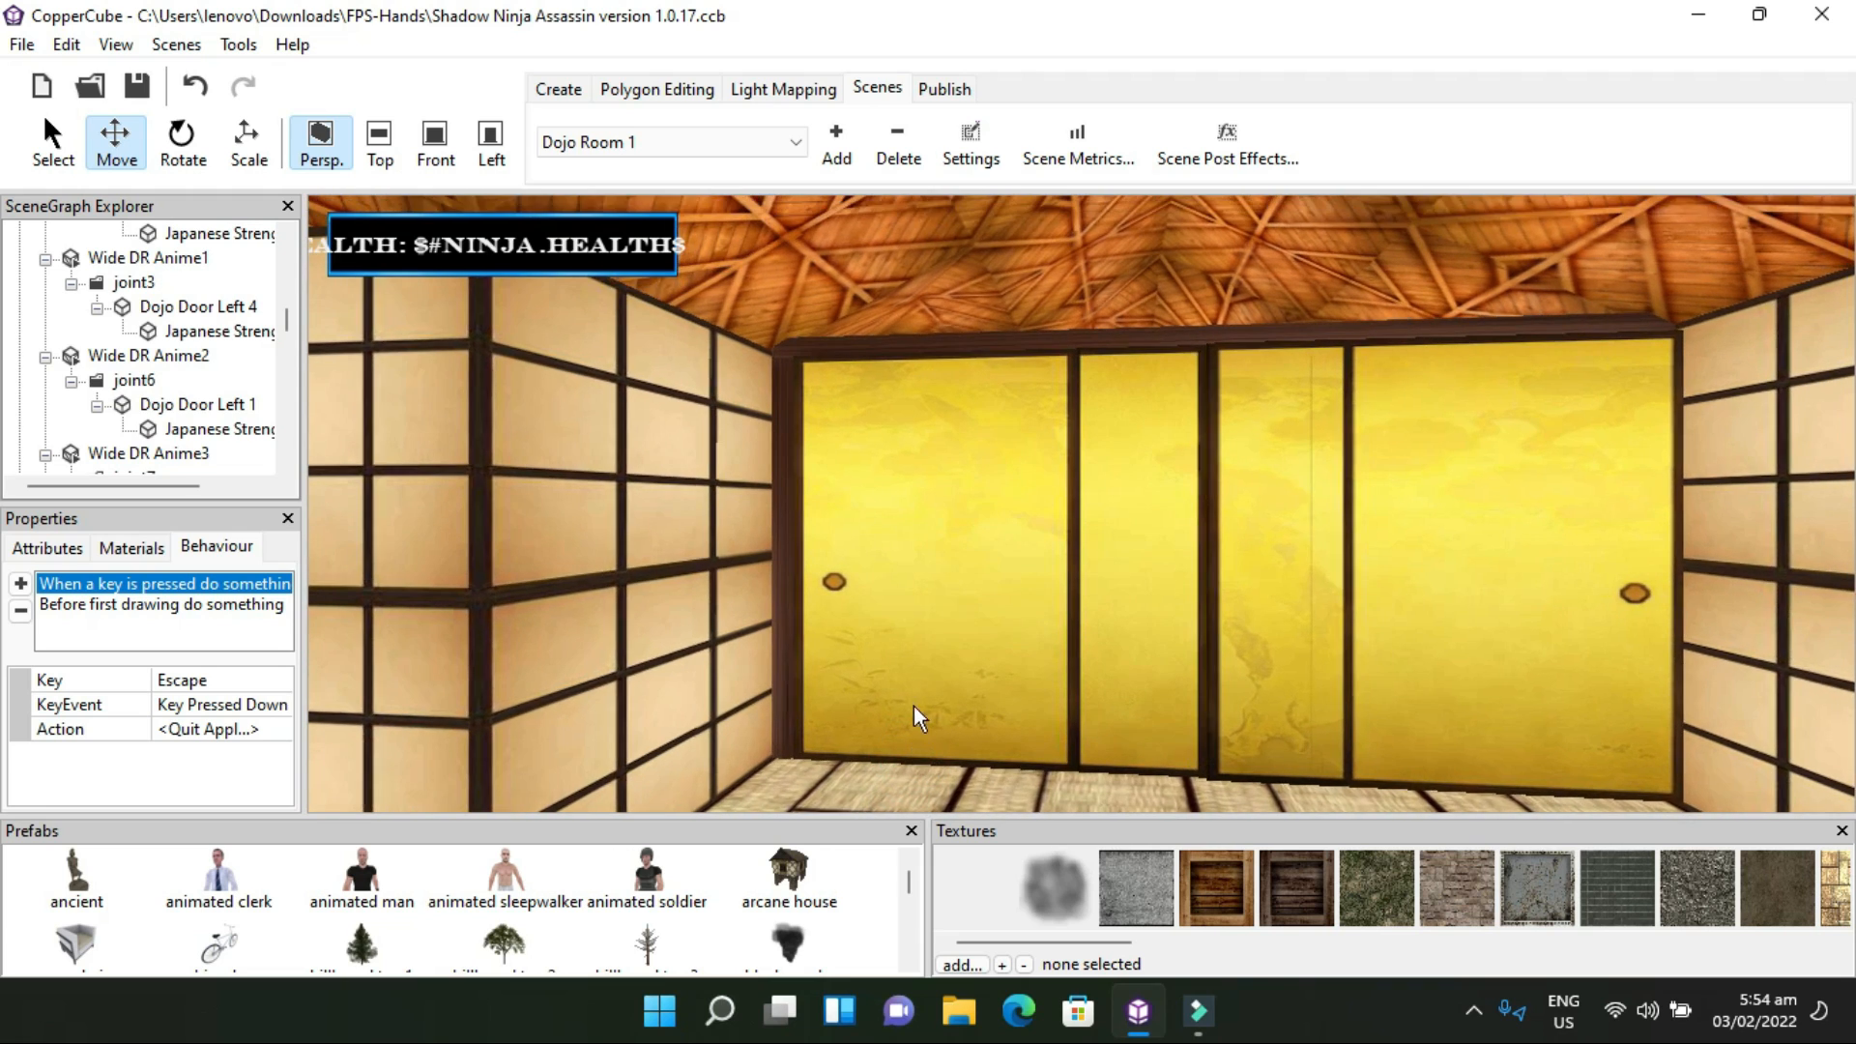
scroll(909, 675, "up", 5)
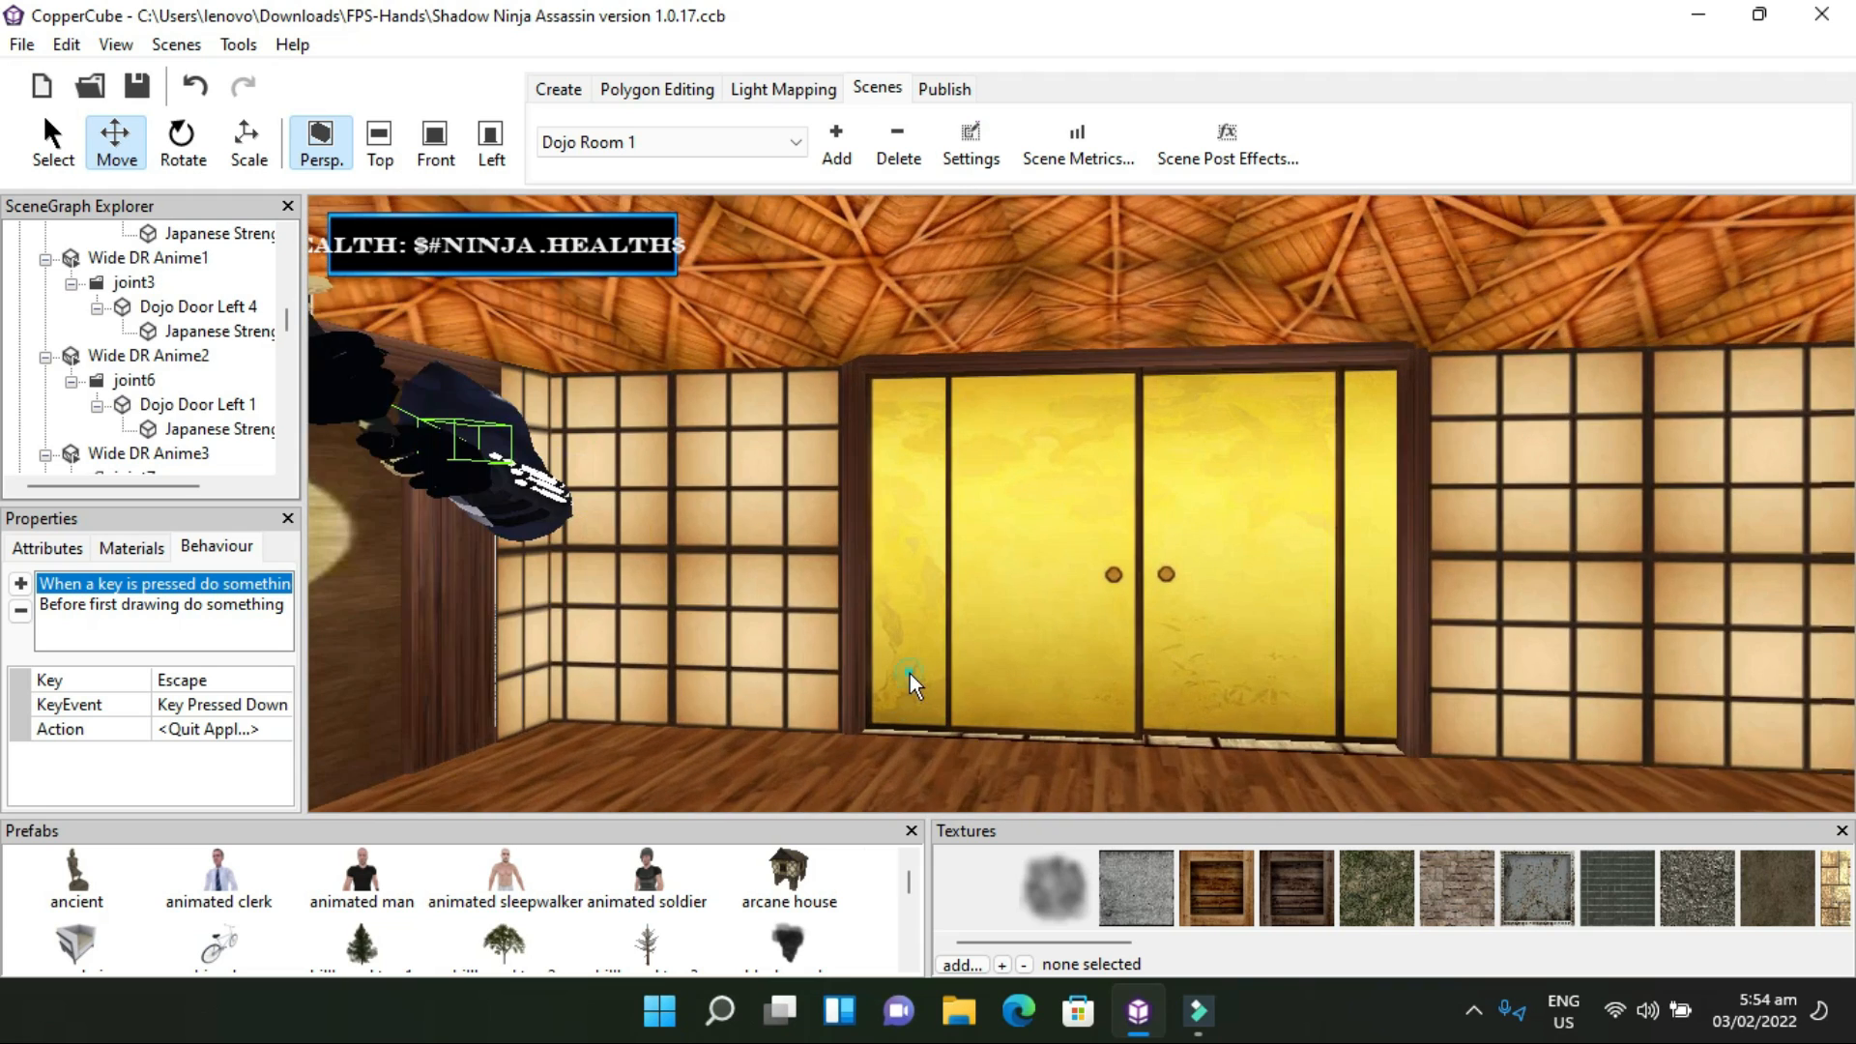
left_click_drag(909, 675, 852, 653)
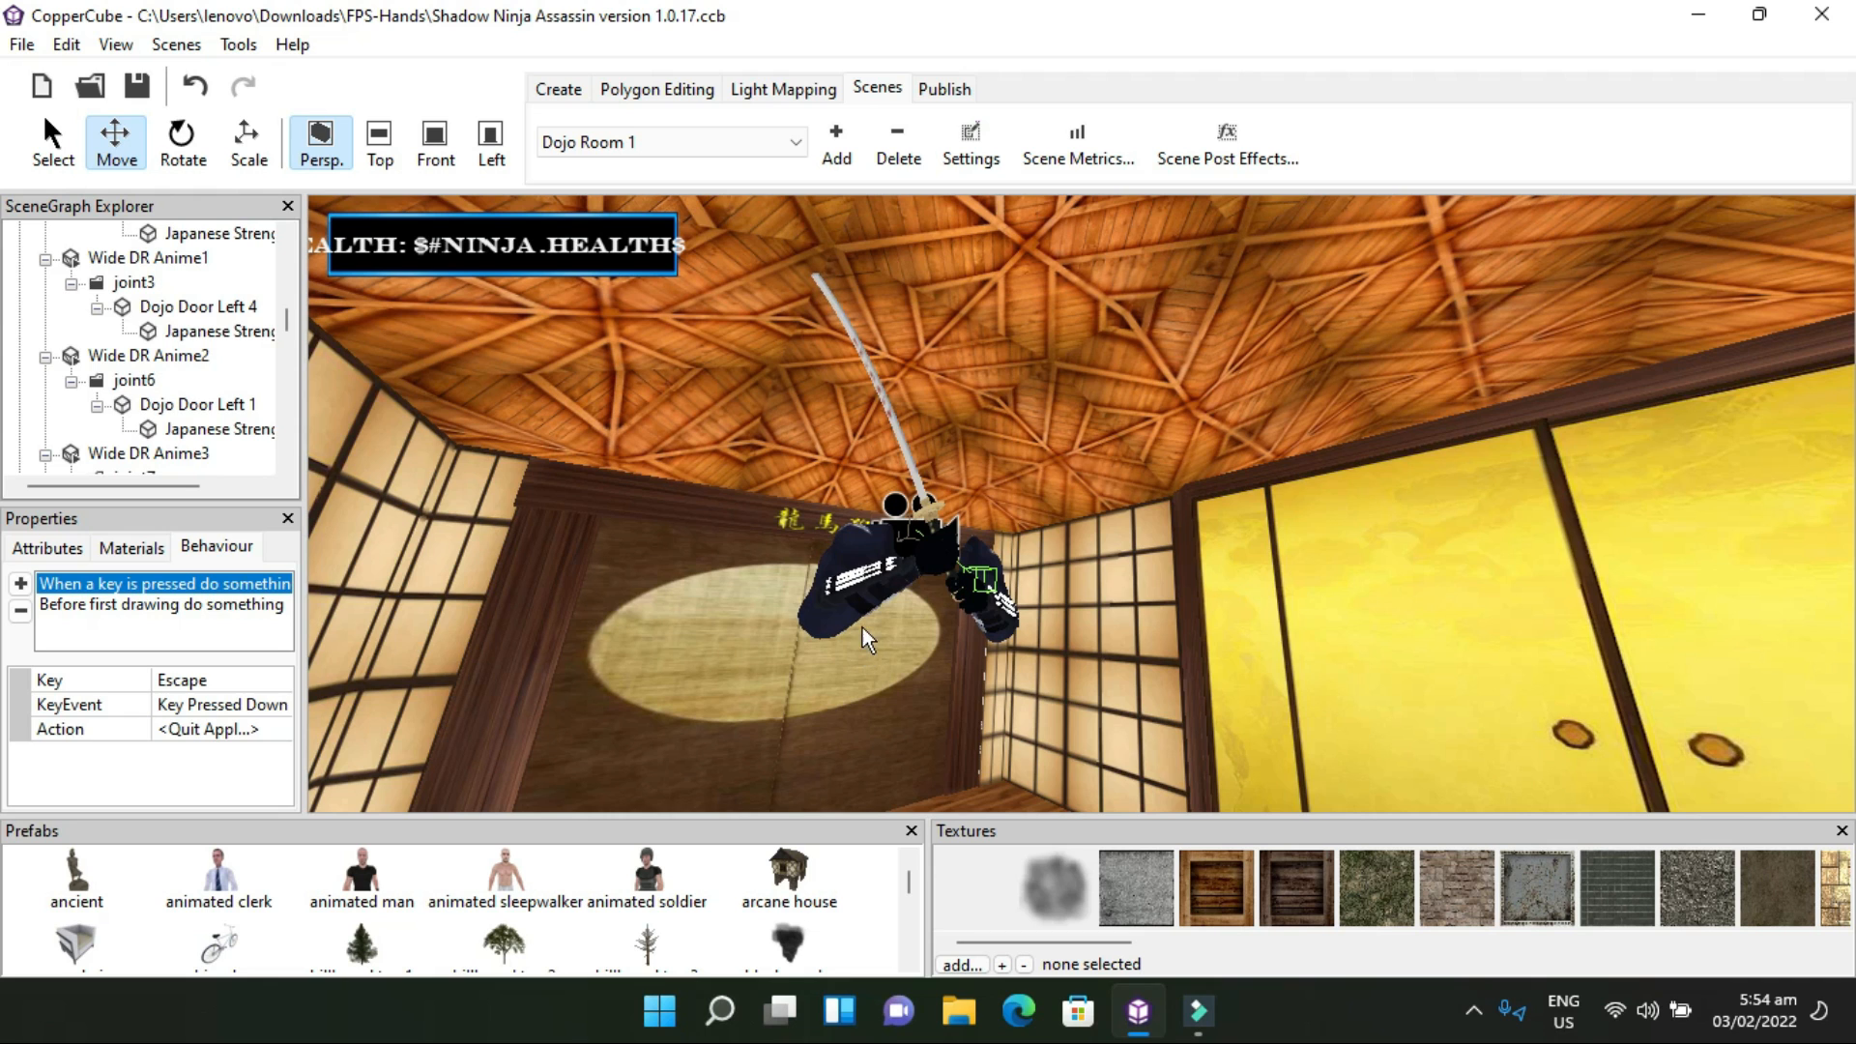
Select the FPS Camera and dock the Properties panel beside the SceneGraph Explorer, wide enough for the full behaviour names
left_click(867, 618)
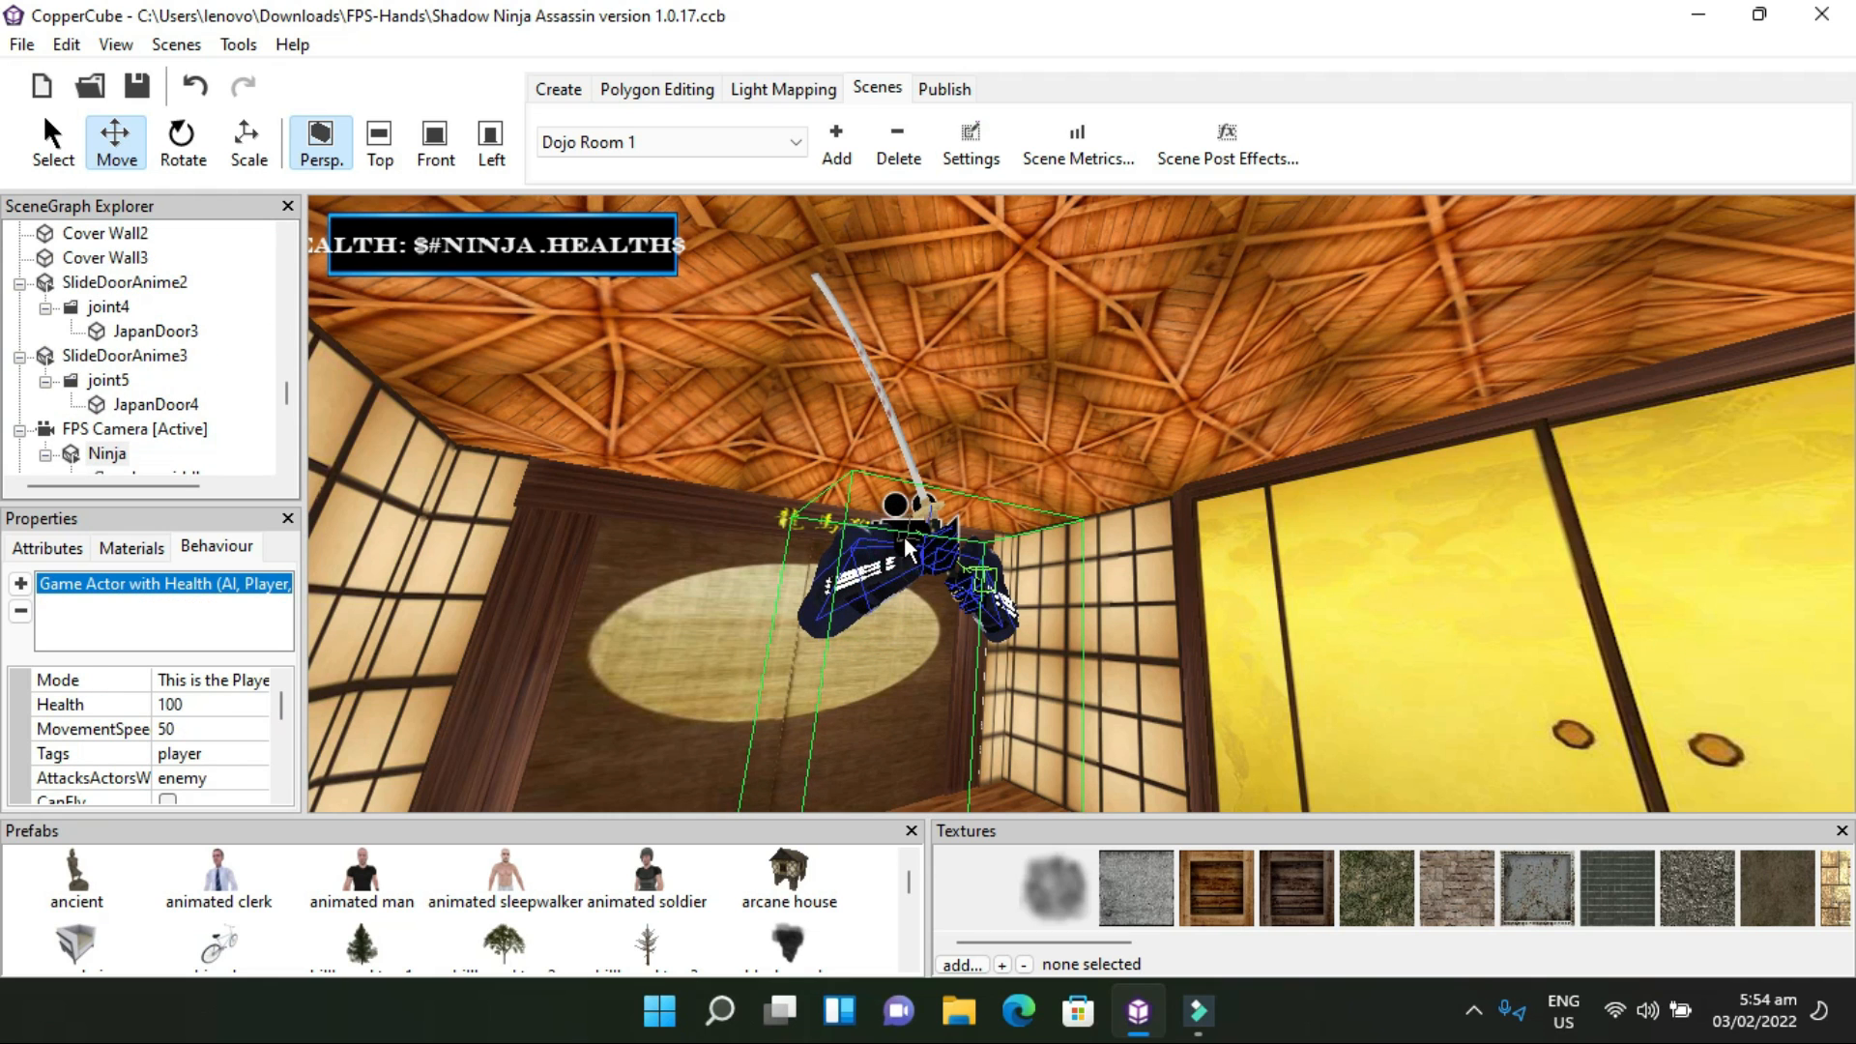
left_click(133, 430)
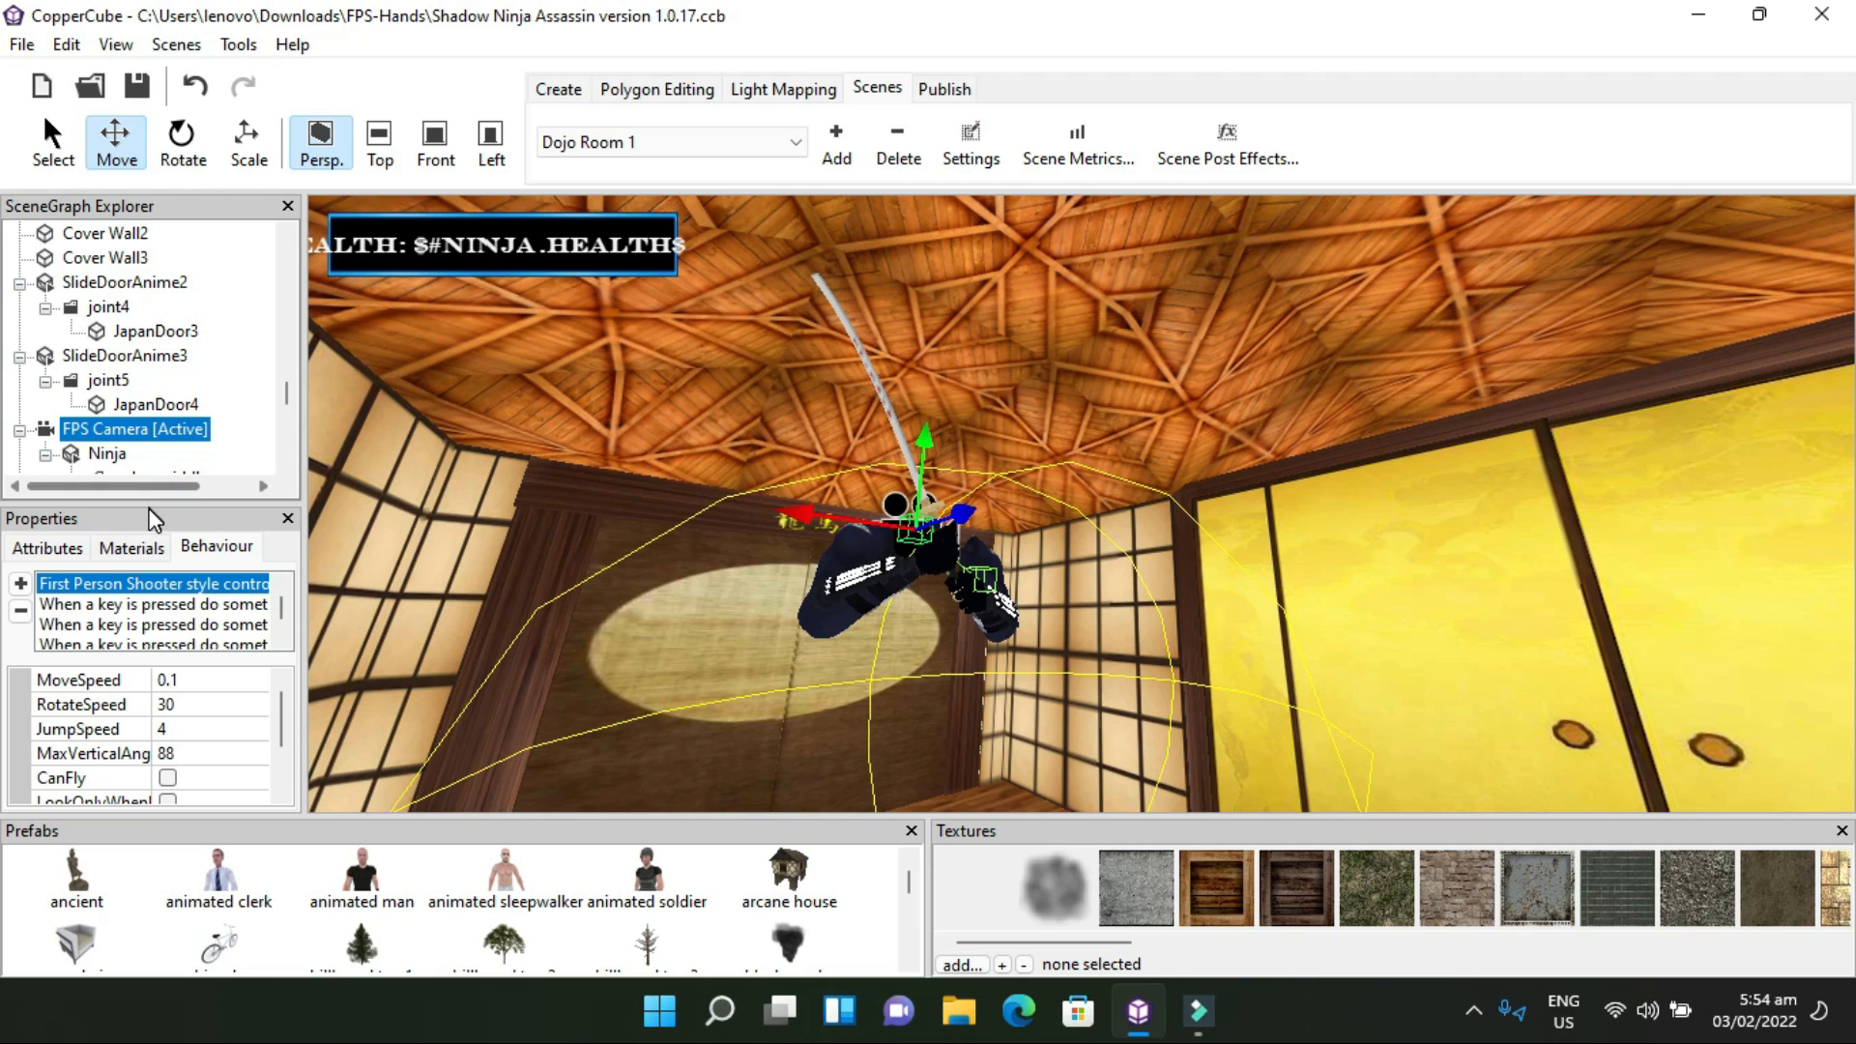
left_click_drag(152, 519, 396, 406)
left_click_drag(549, 305, 327, 274)
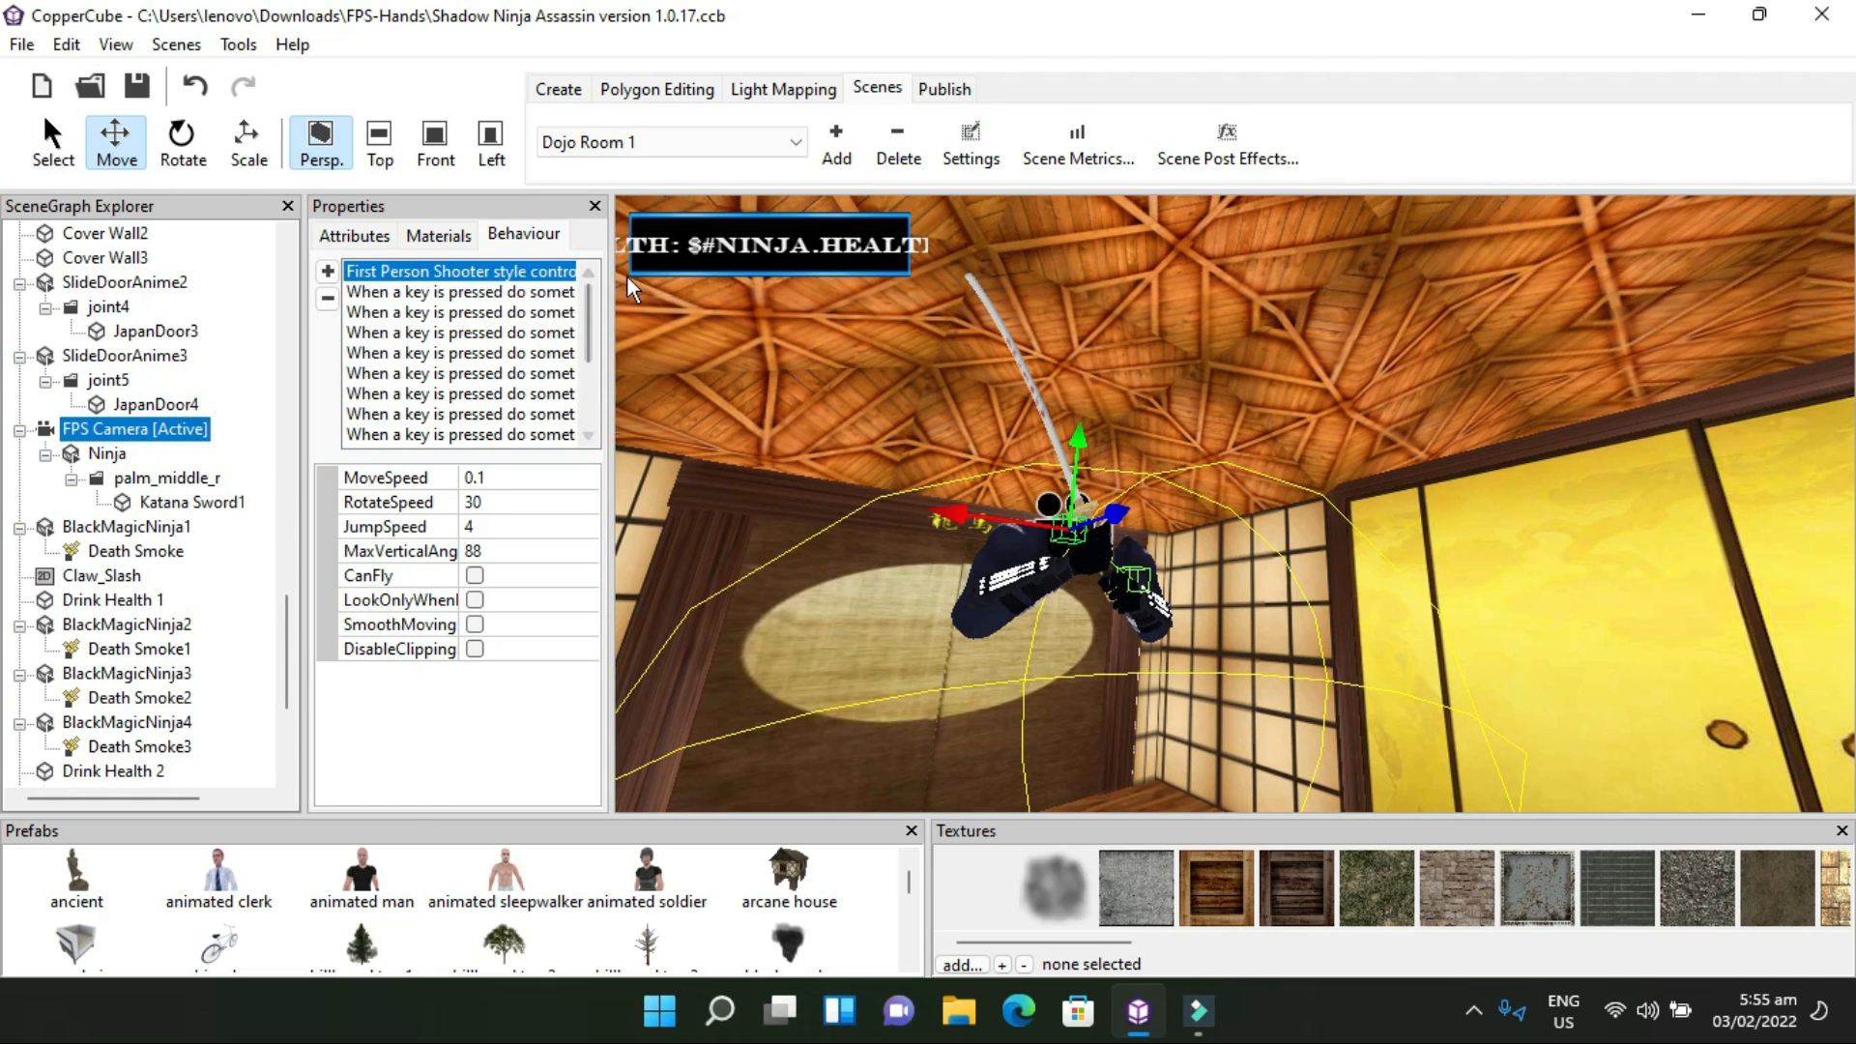
left_click_drag(610, 277, 681, 281)
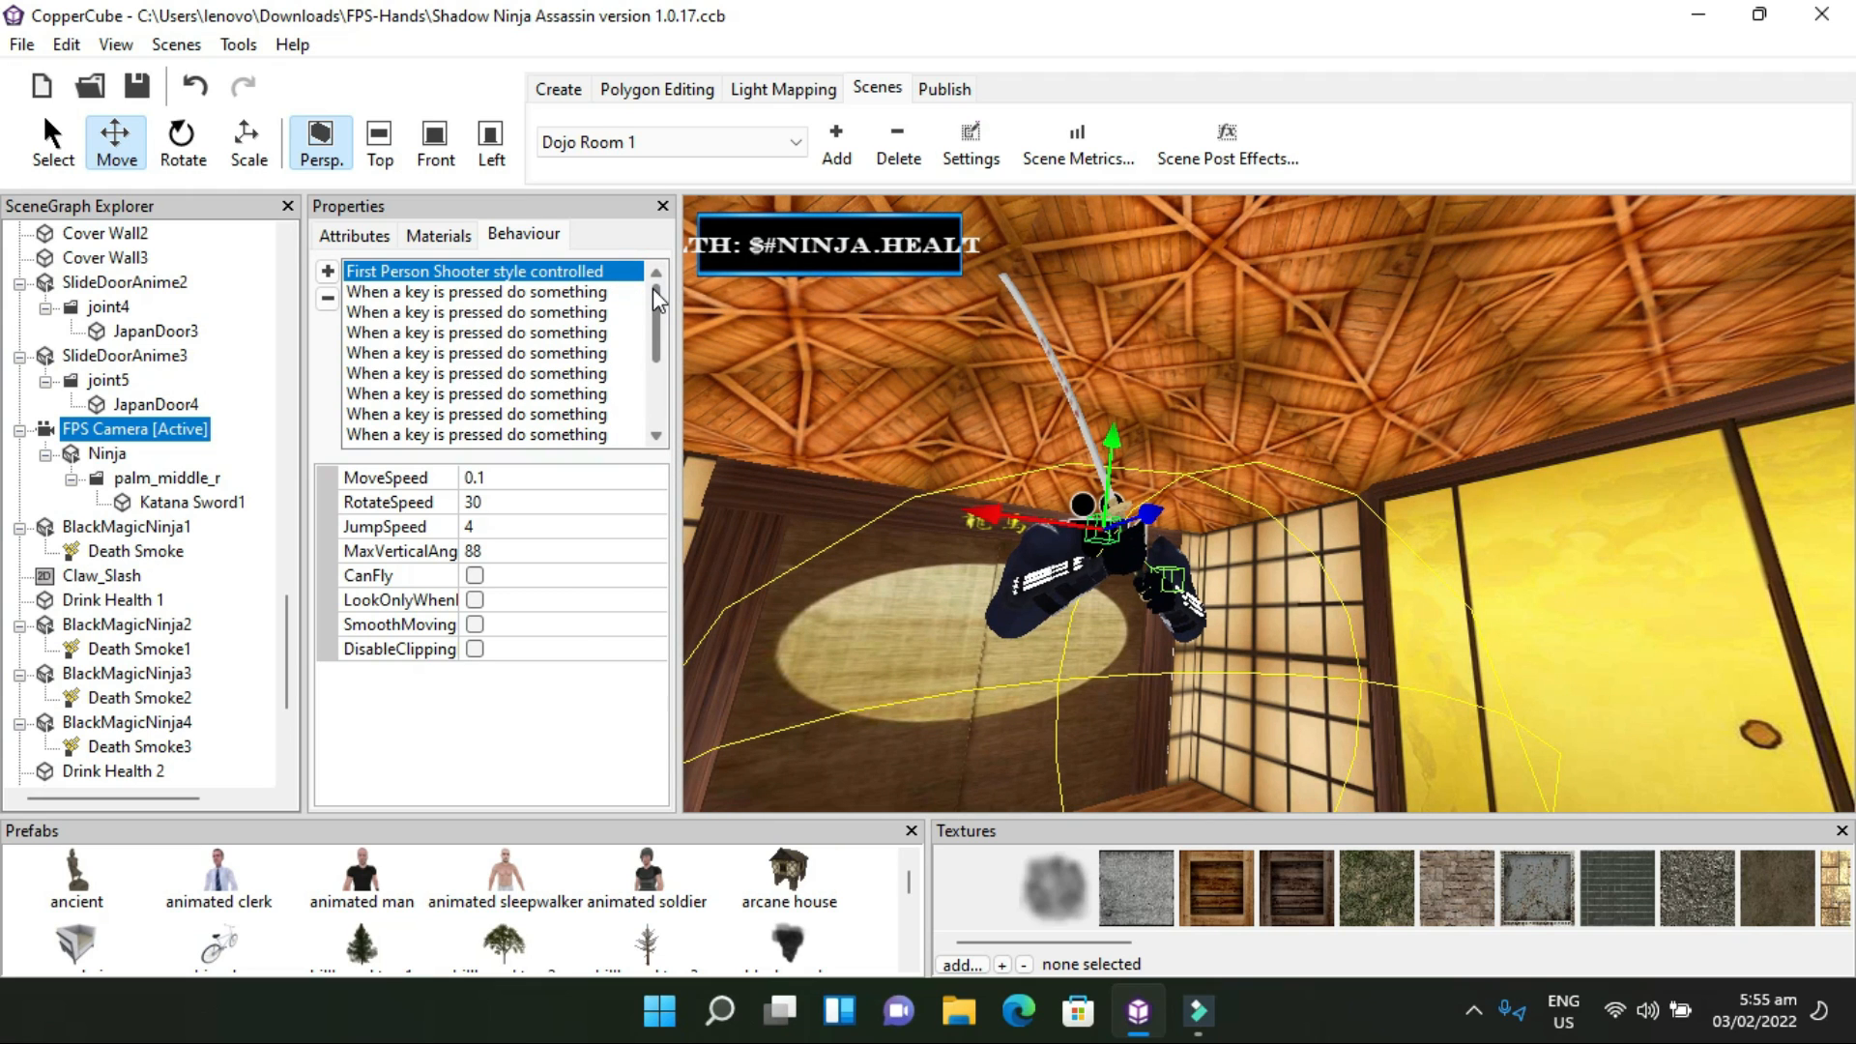
left_click(652, 288)
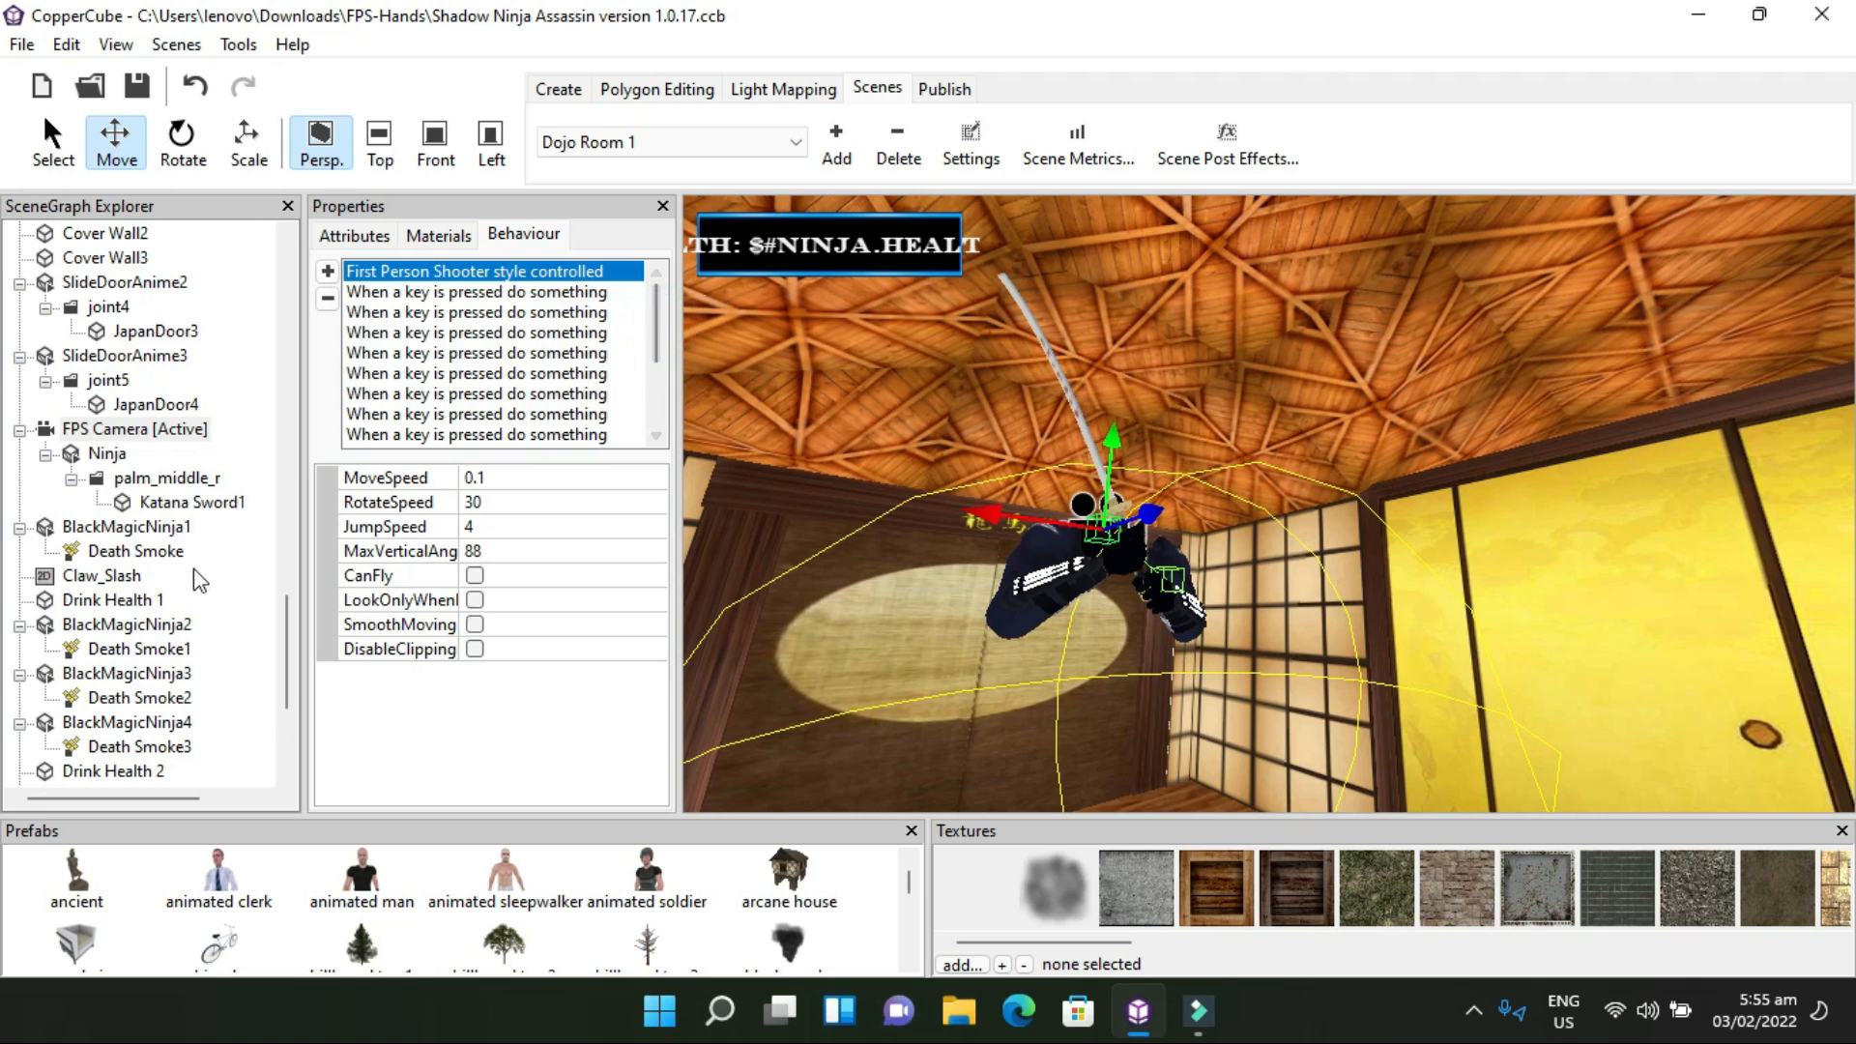
Open the ActionOnDie action list of the Ninja's Game Actor with Health behaviour
left_click(106, 453)
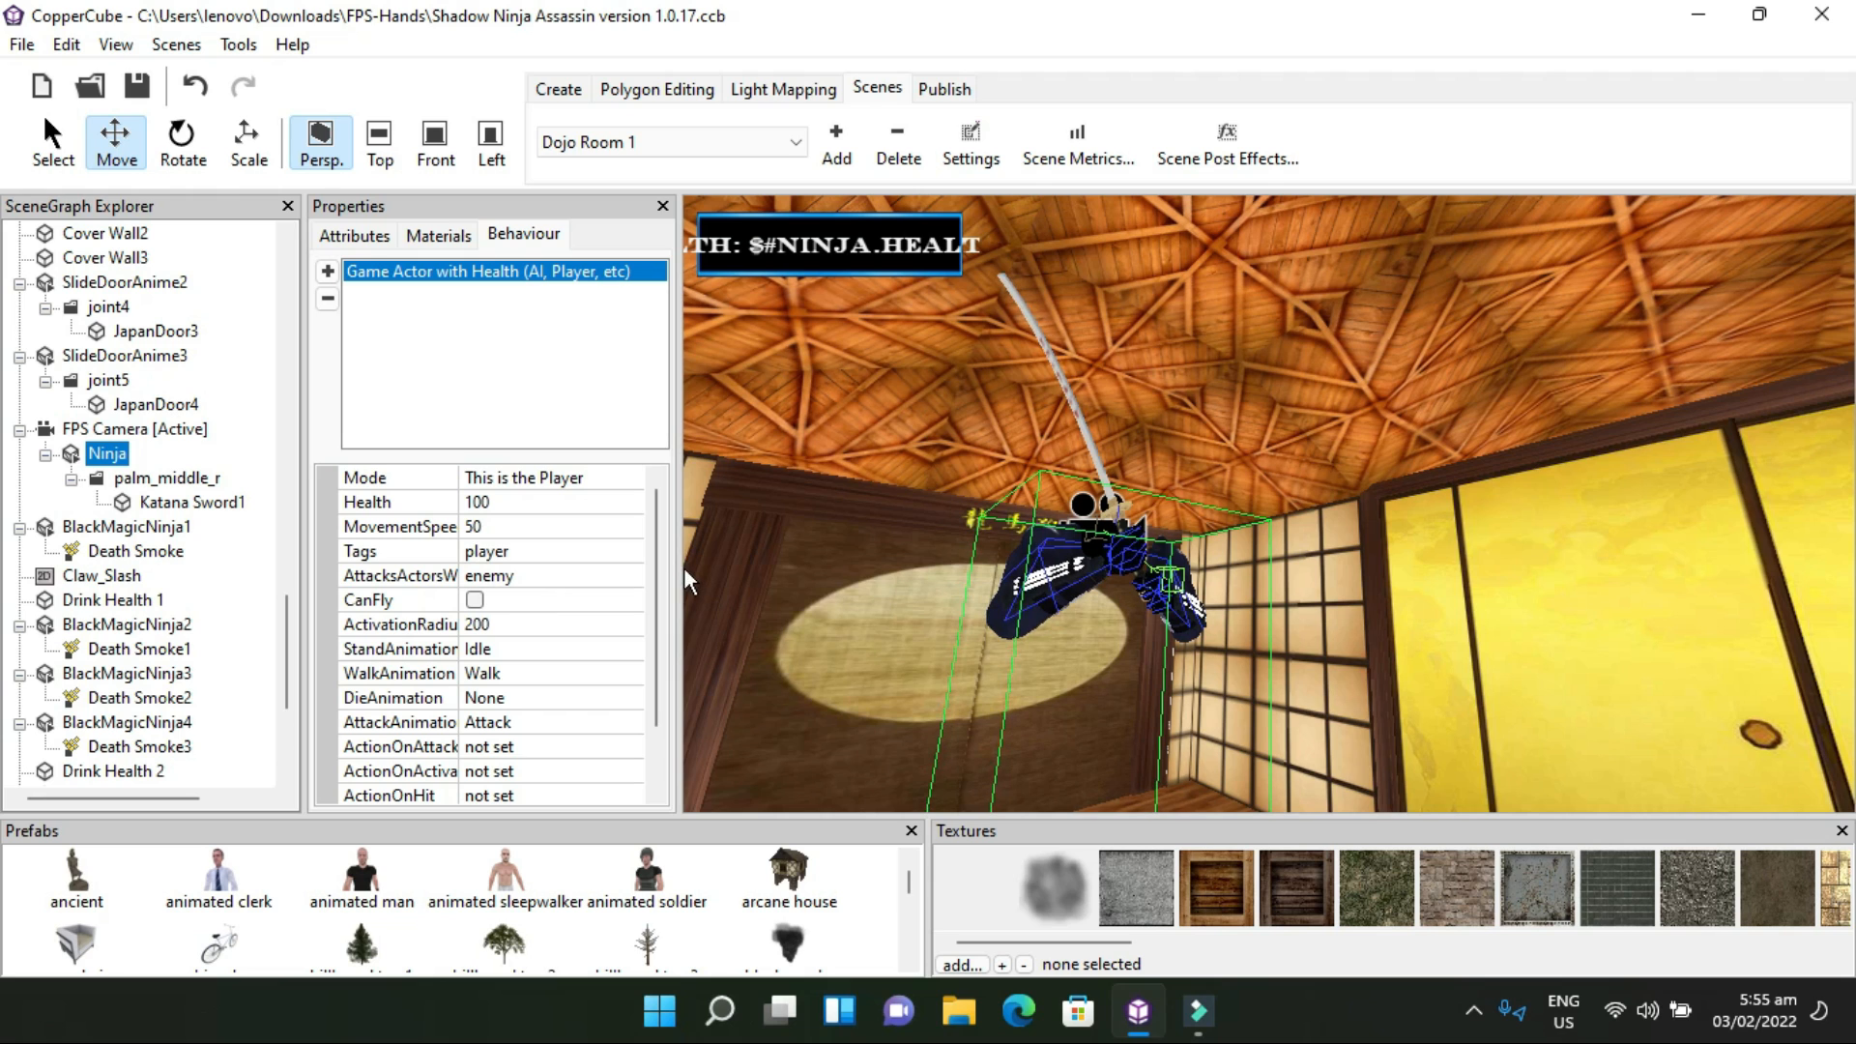
scroll(640, 601, "down", 1)
scroll(640, 601, "down", 1)
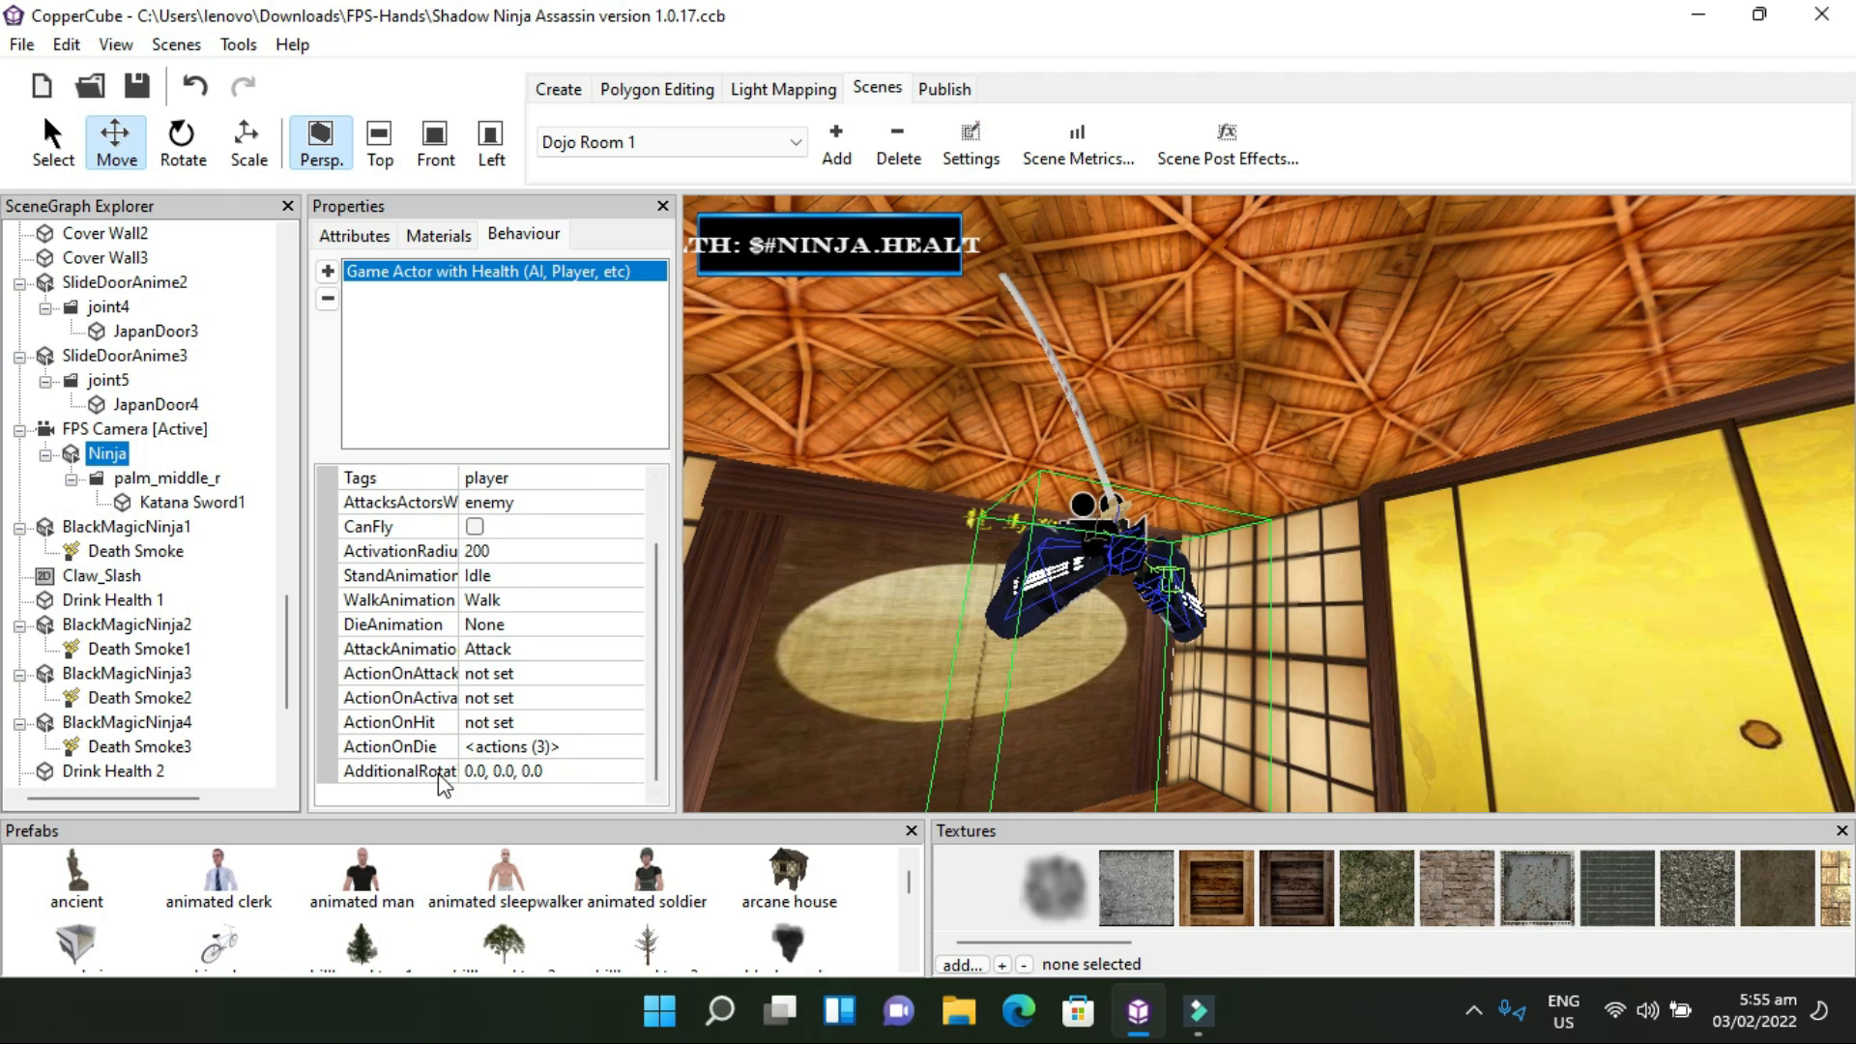
left_click(622, 746)
left_click(632, 747)
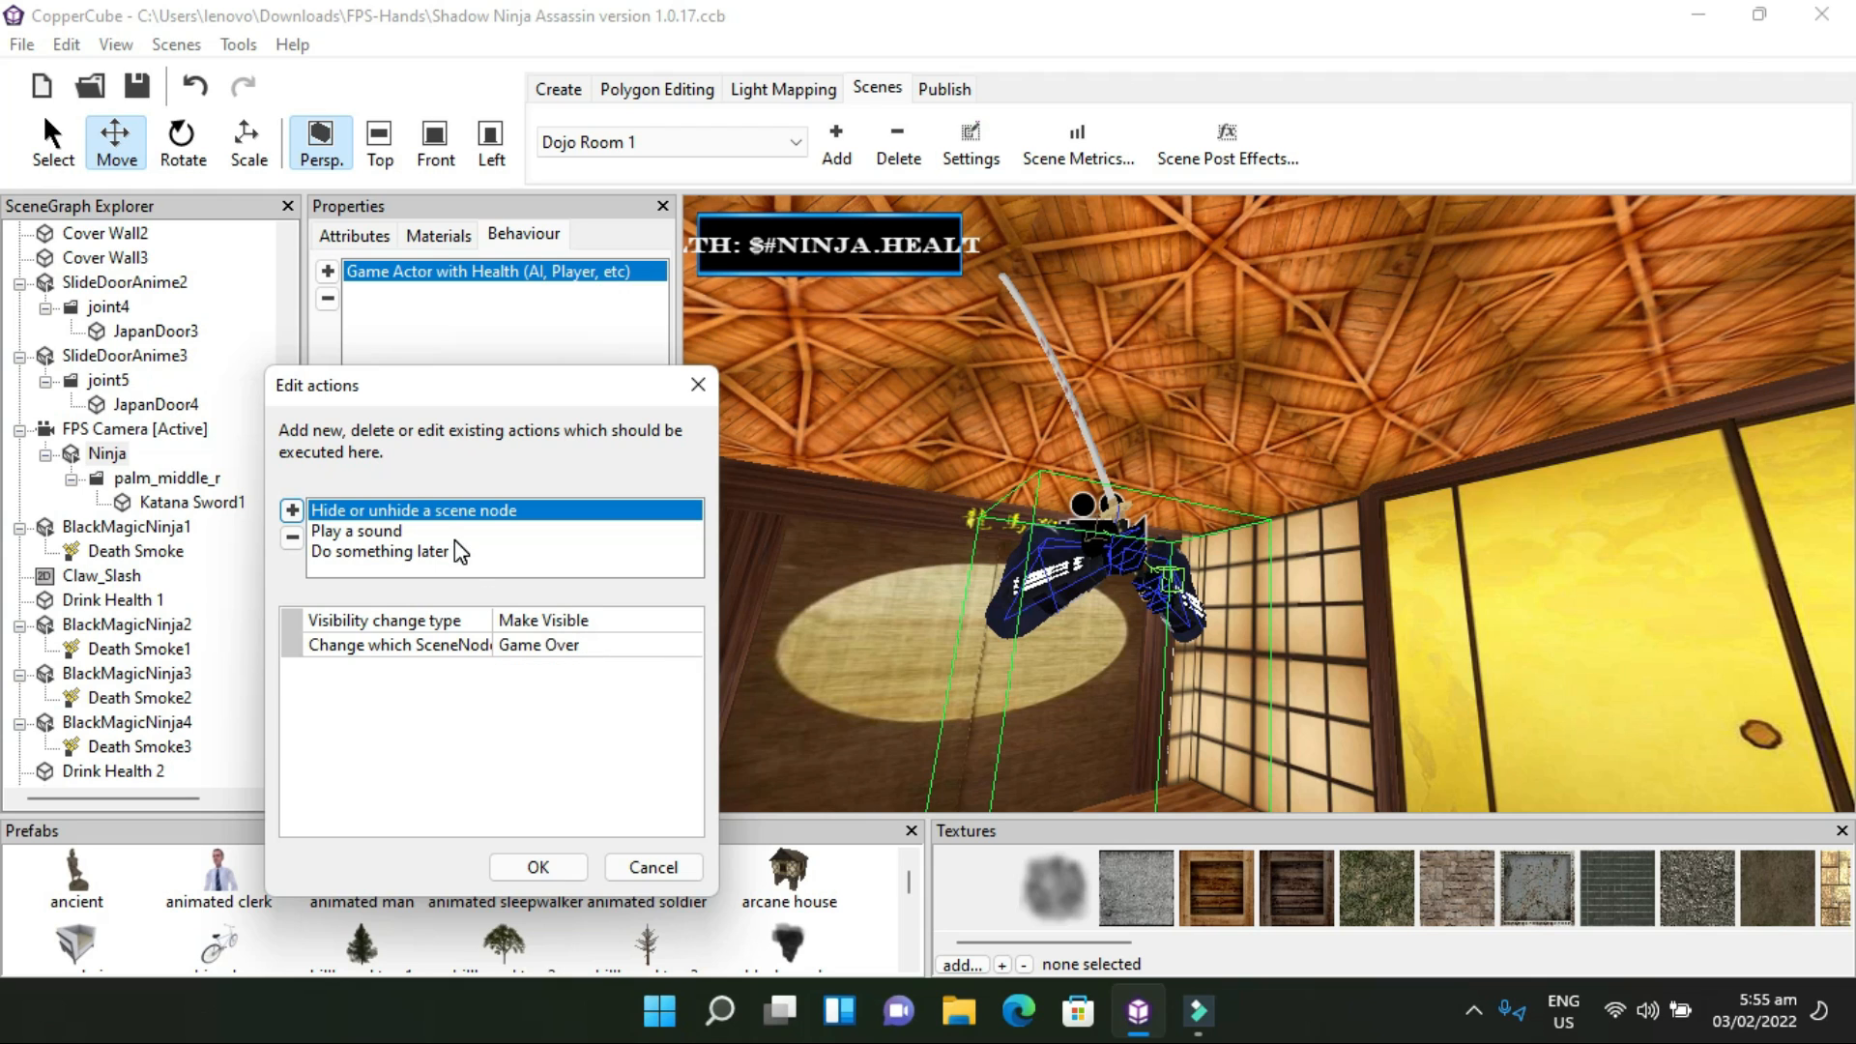
Examine the Play a sound action's sound file choices and pick Ninja-flute-sound-effect.wav
left_click(356, 534)
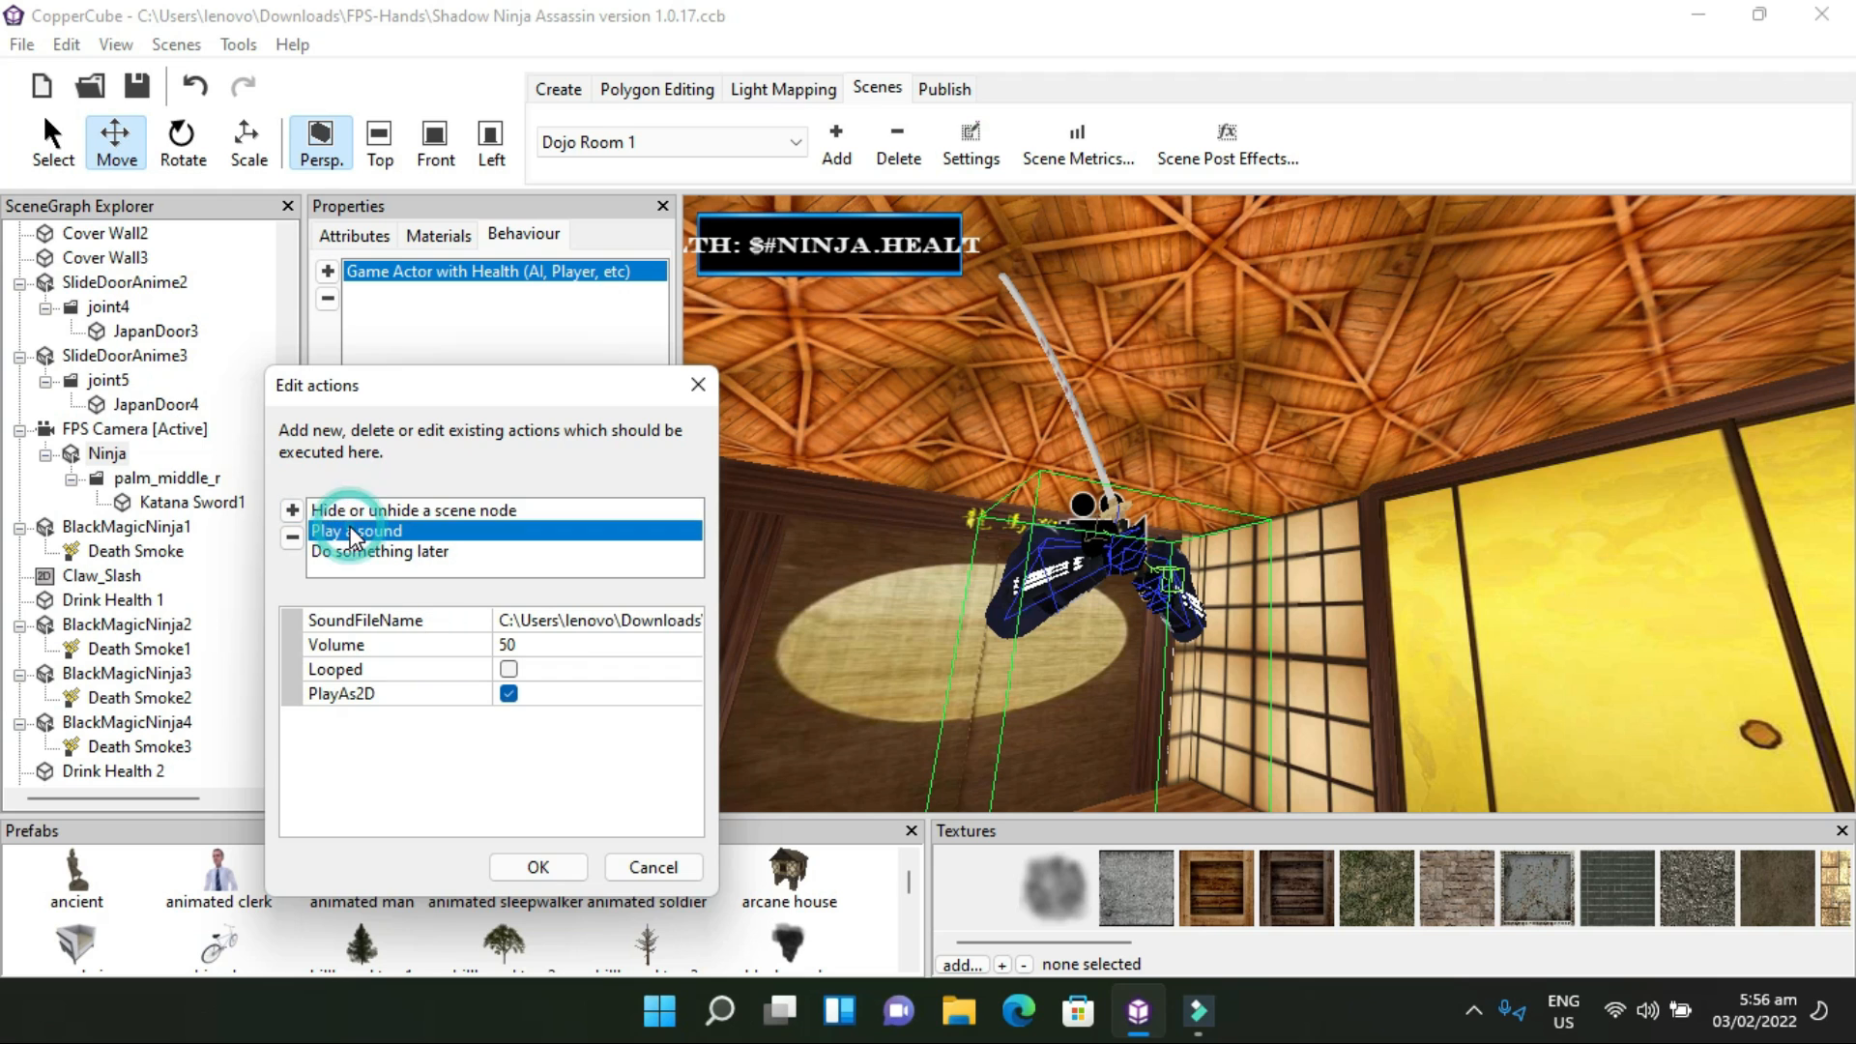
left_click(598, 621)
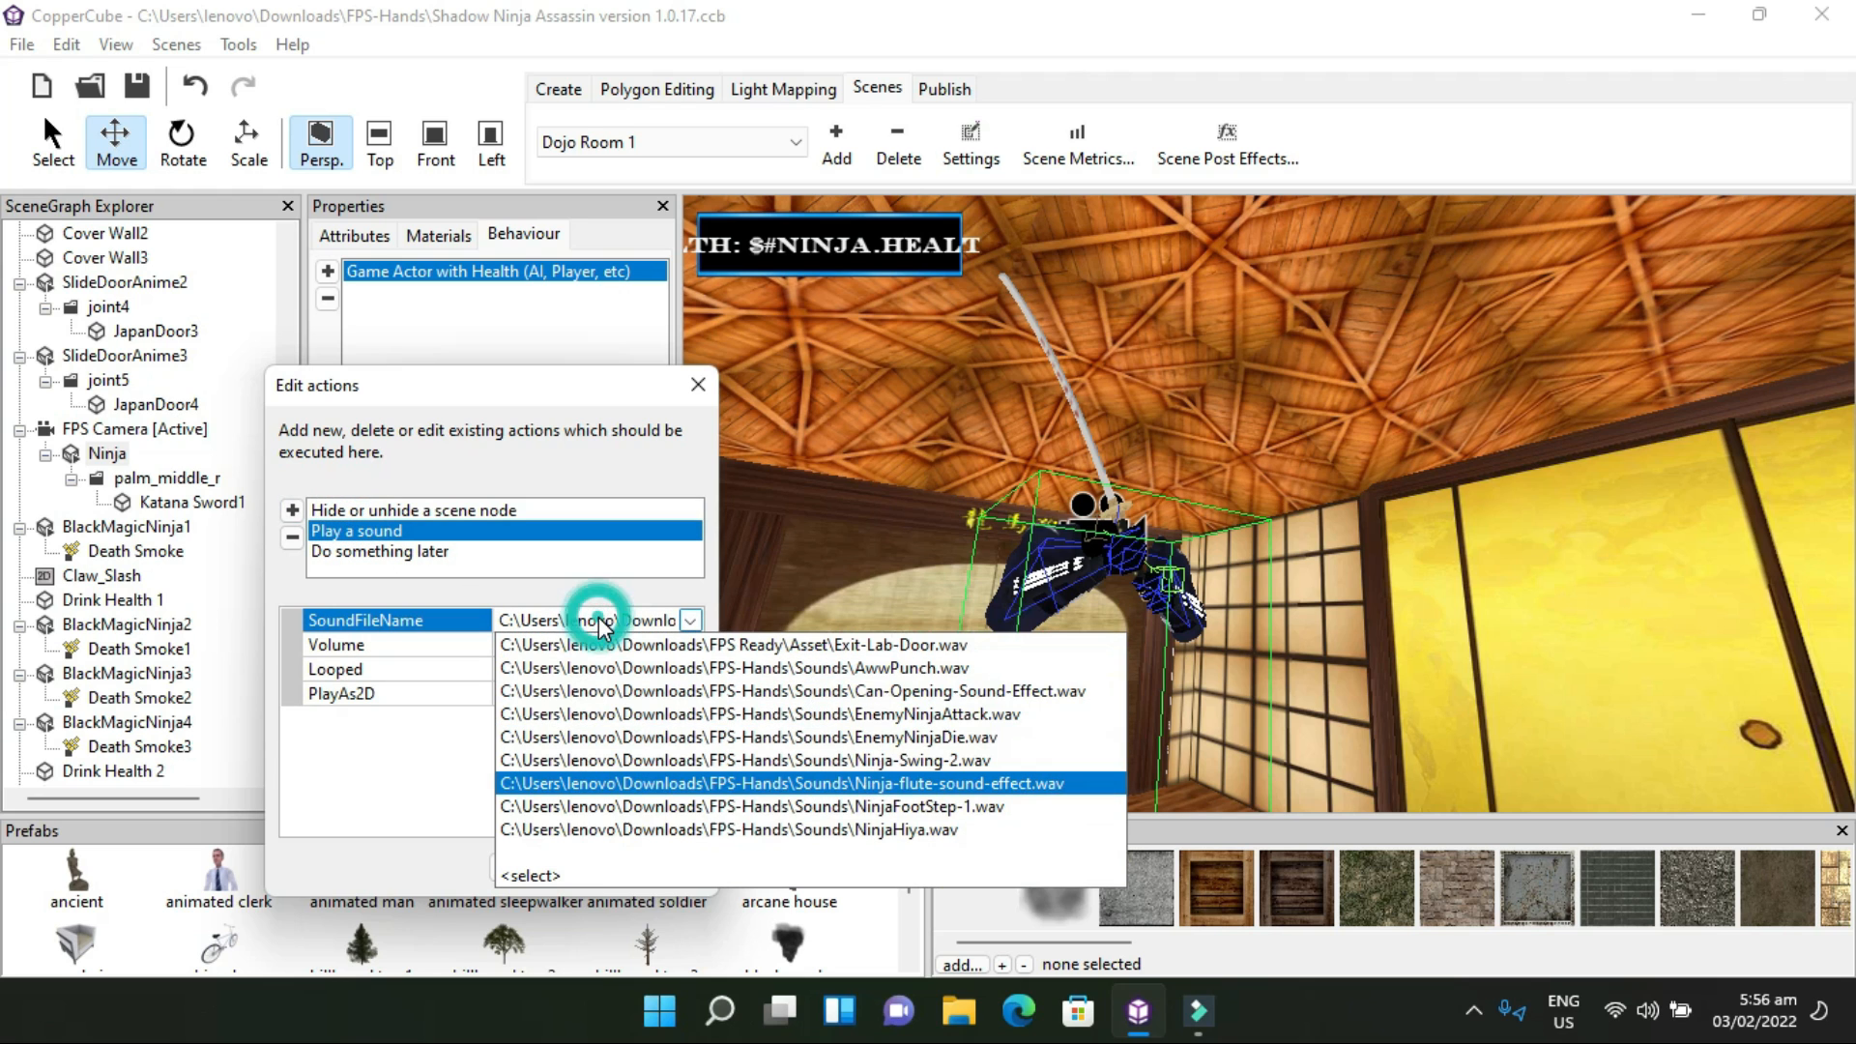
left_click(599, 620)
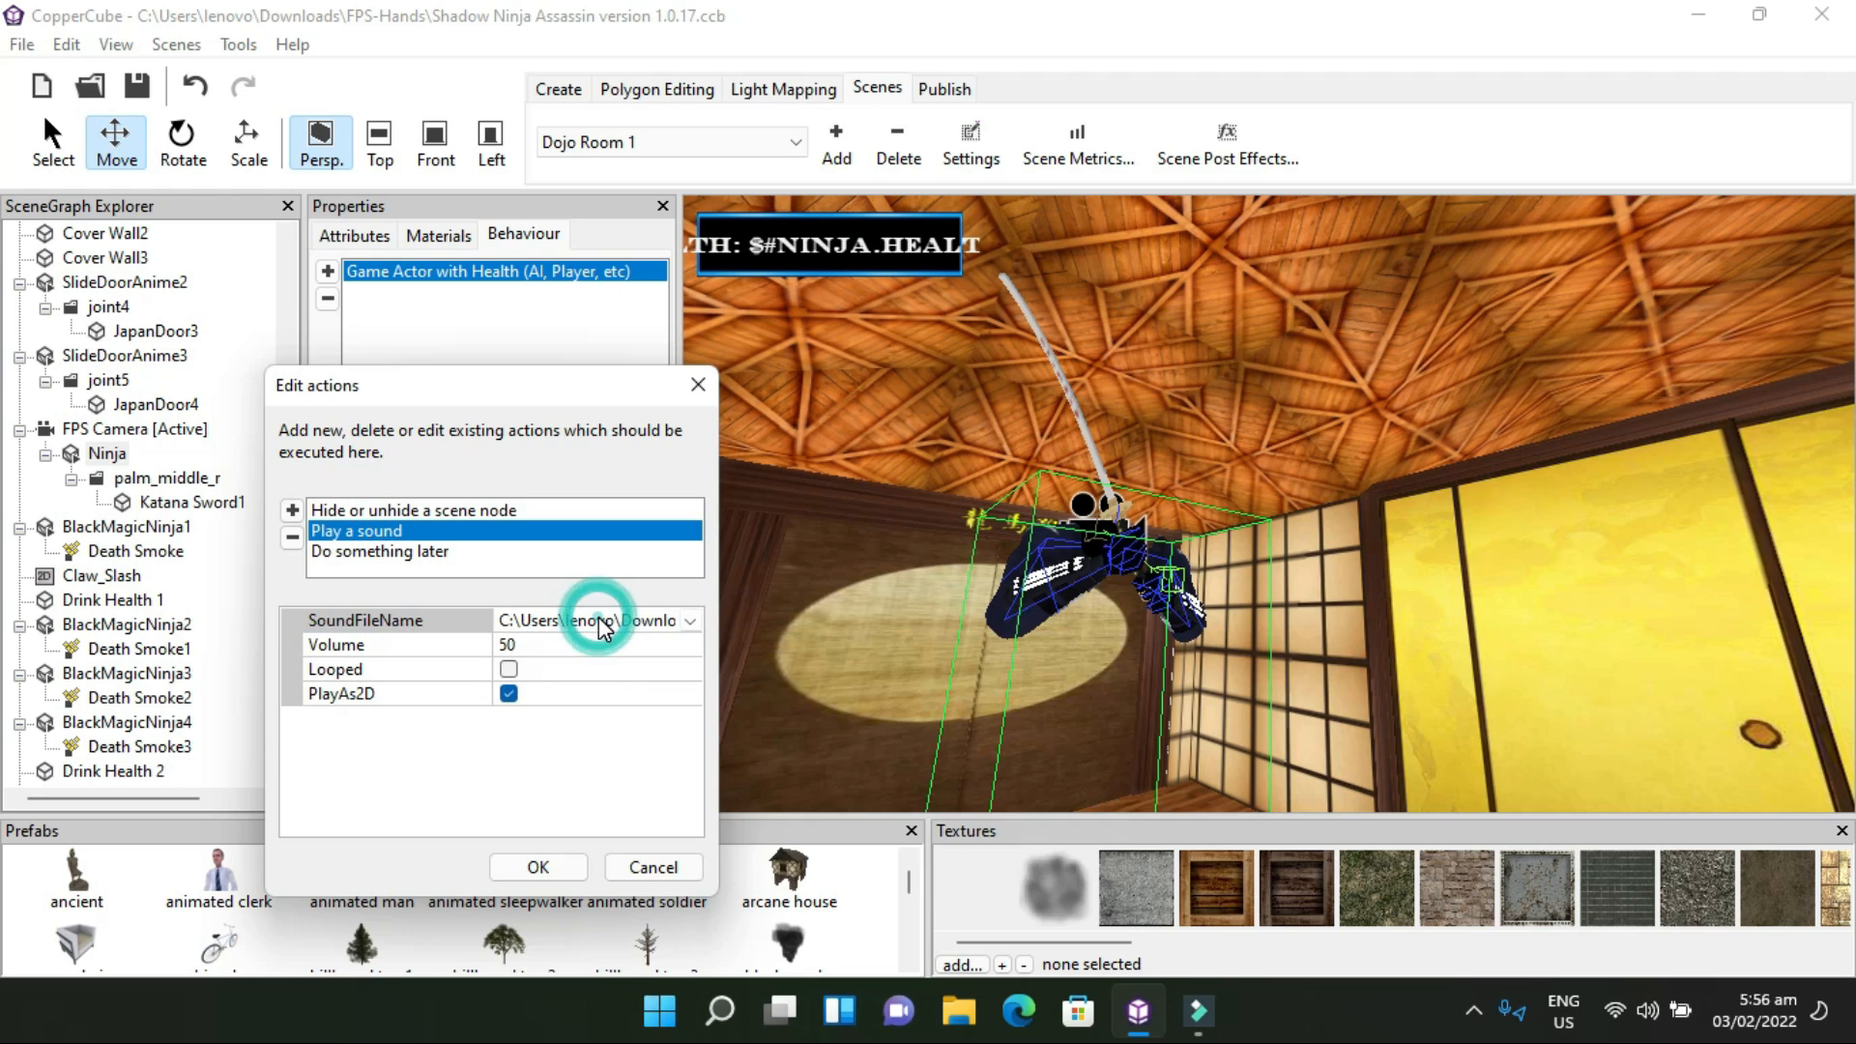
left_click(529, 619)
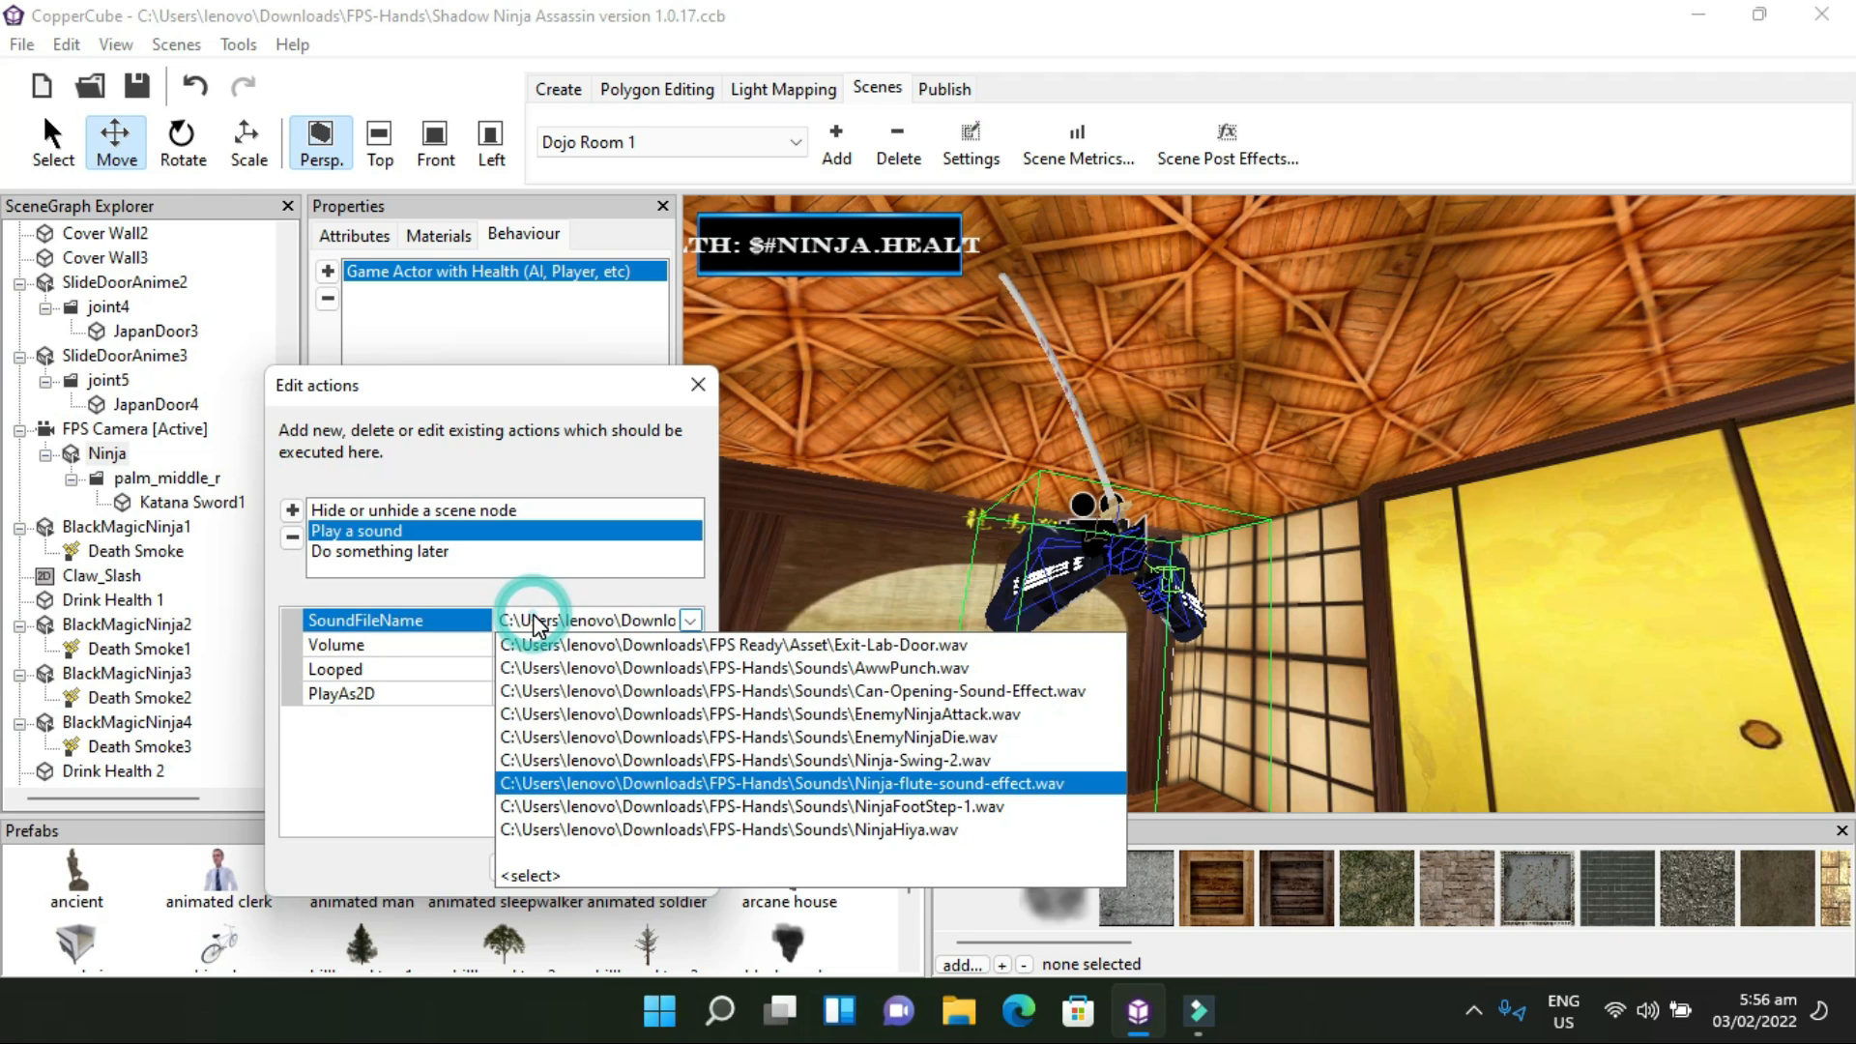
left_click(704, 785)
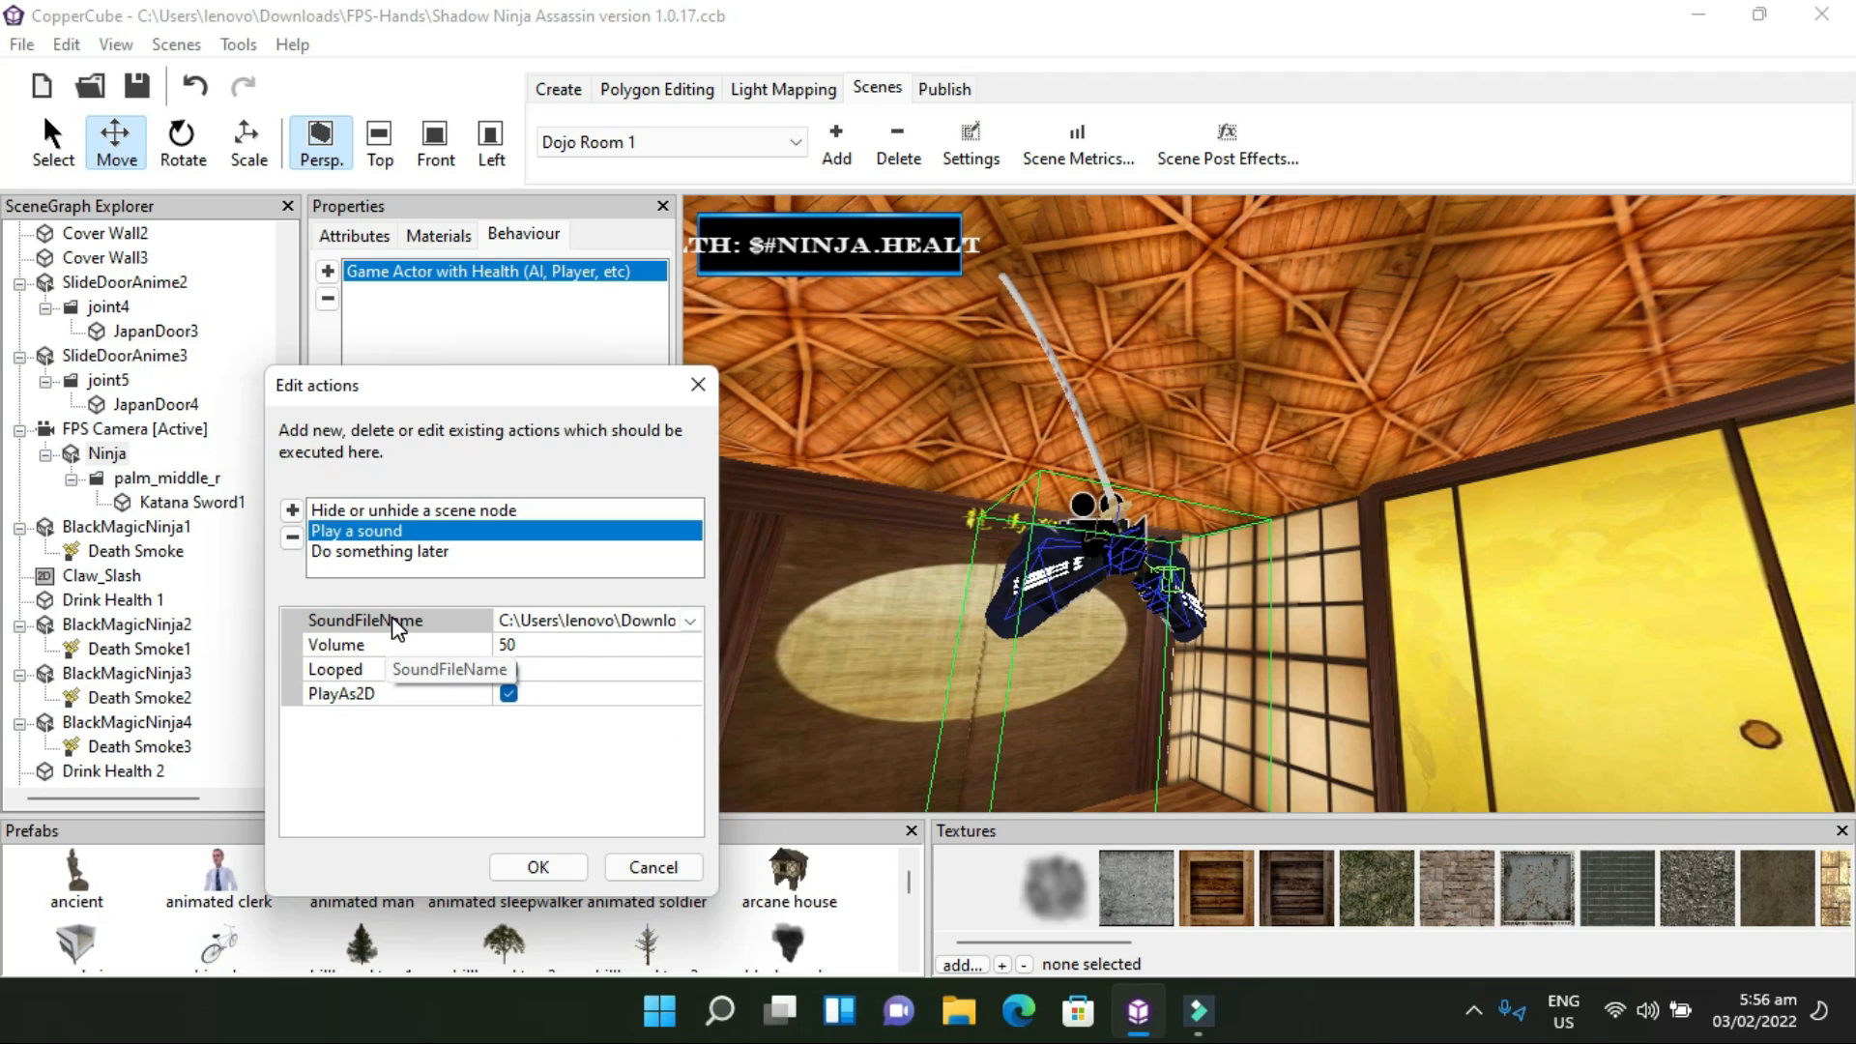
Check which scene the Do something later action switches to, and close both action lists with their settings accepted
left_click(425, 553)
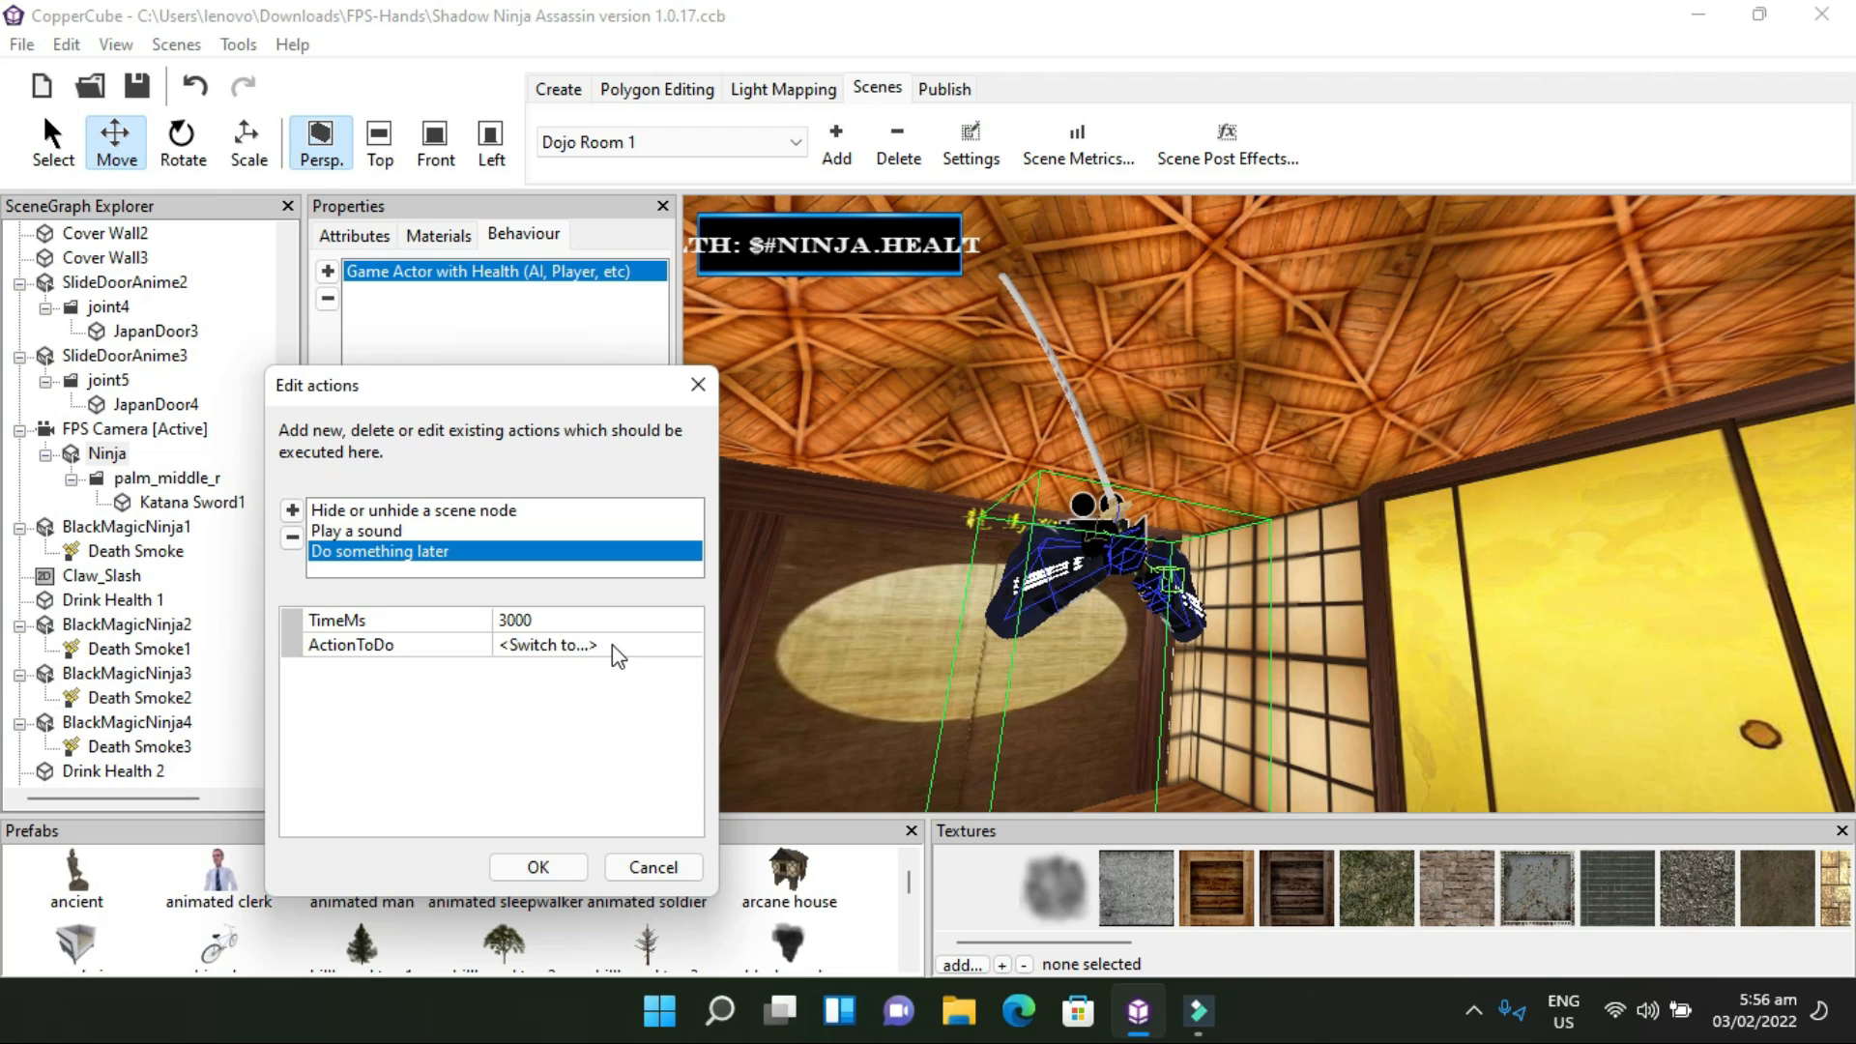
left_click(684, 654)
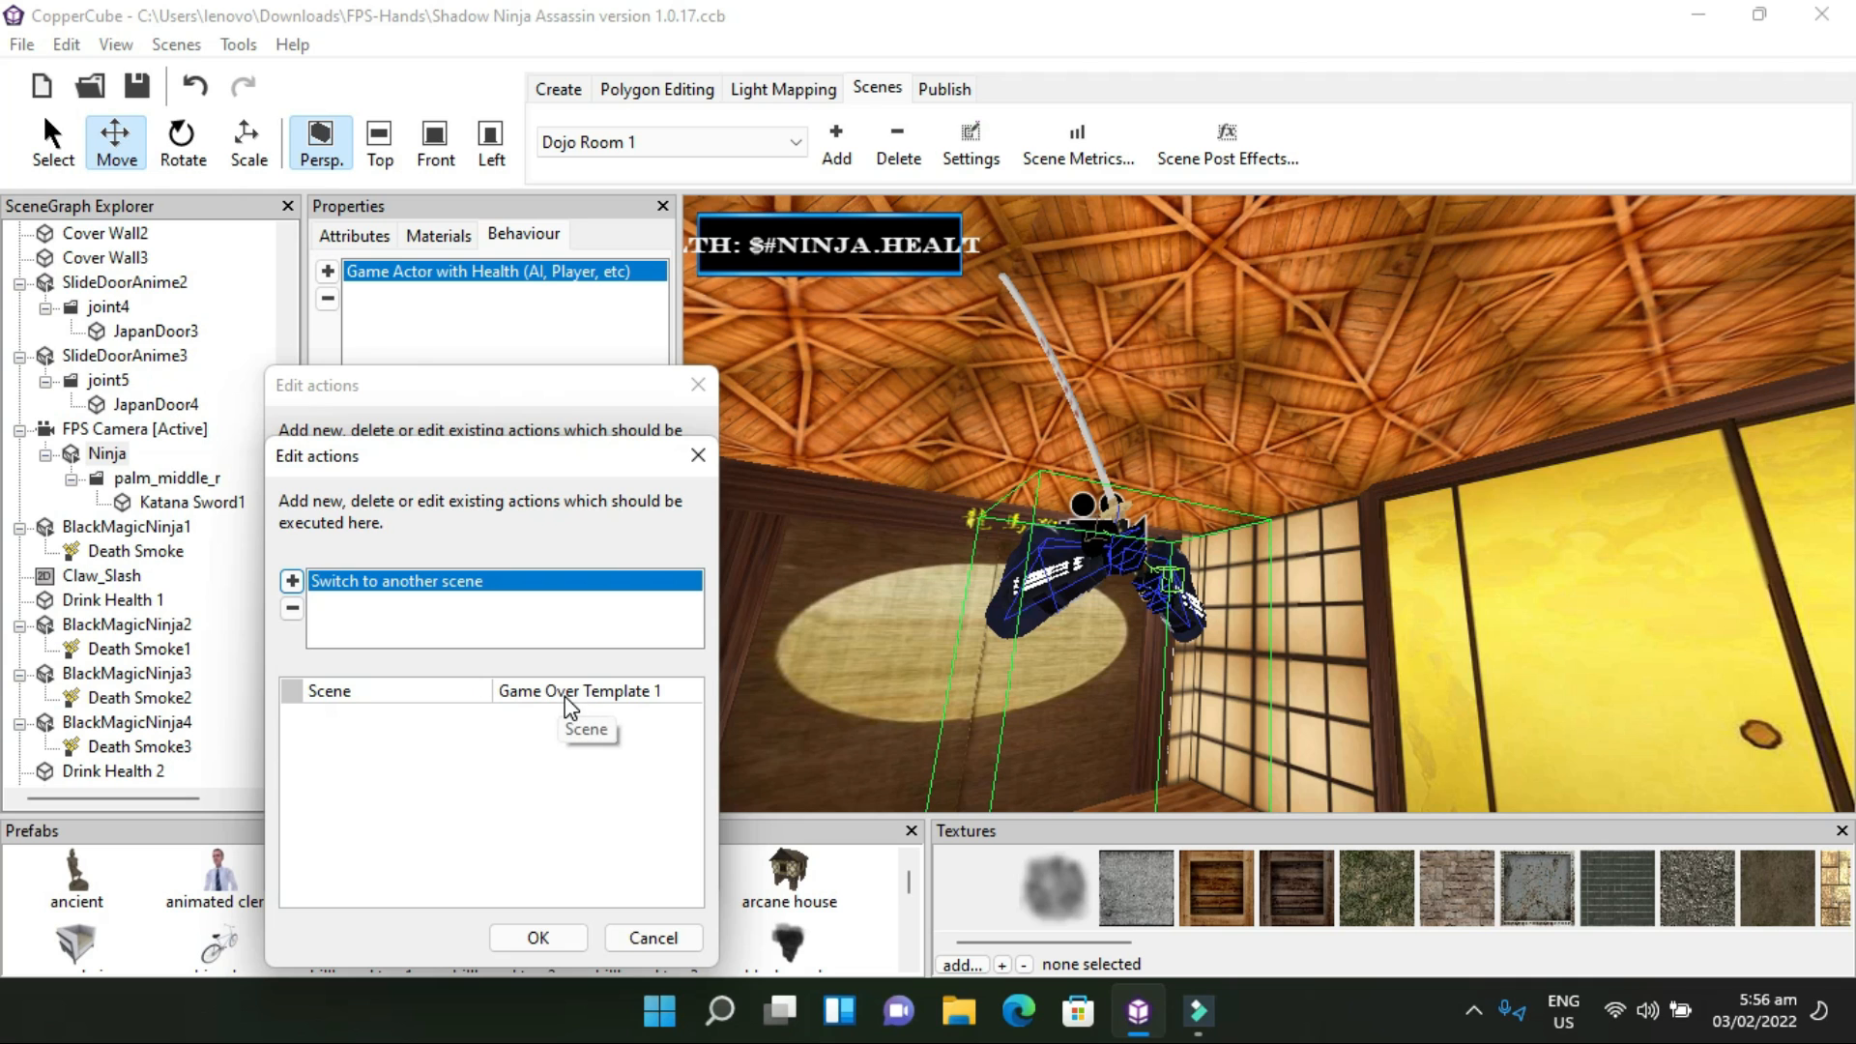
left_click(537, 936)
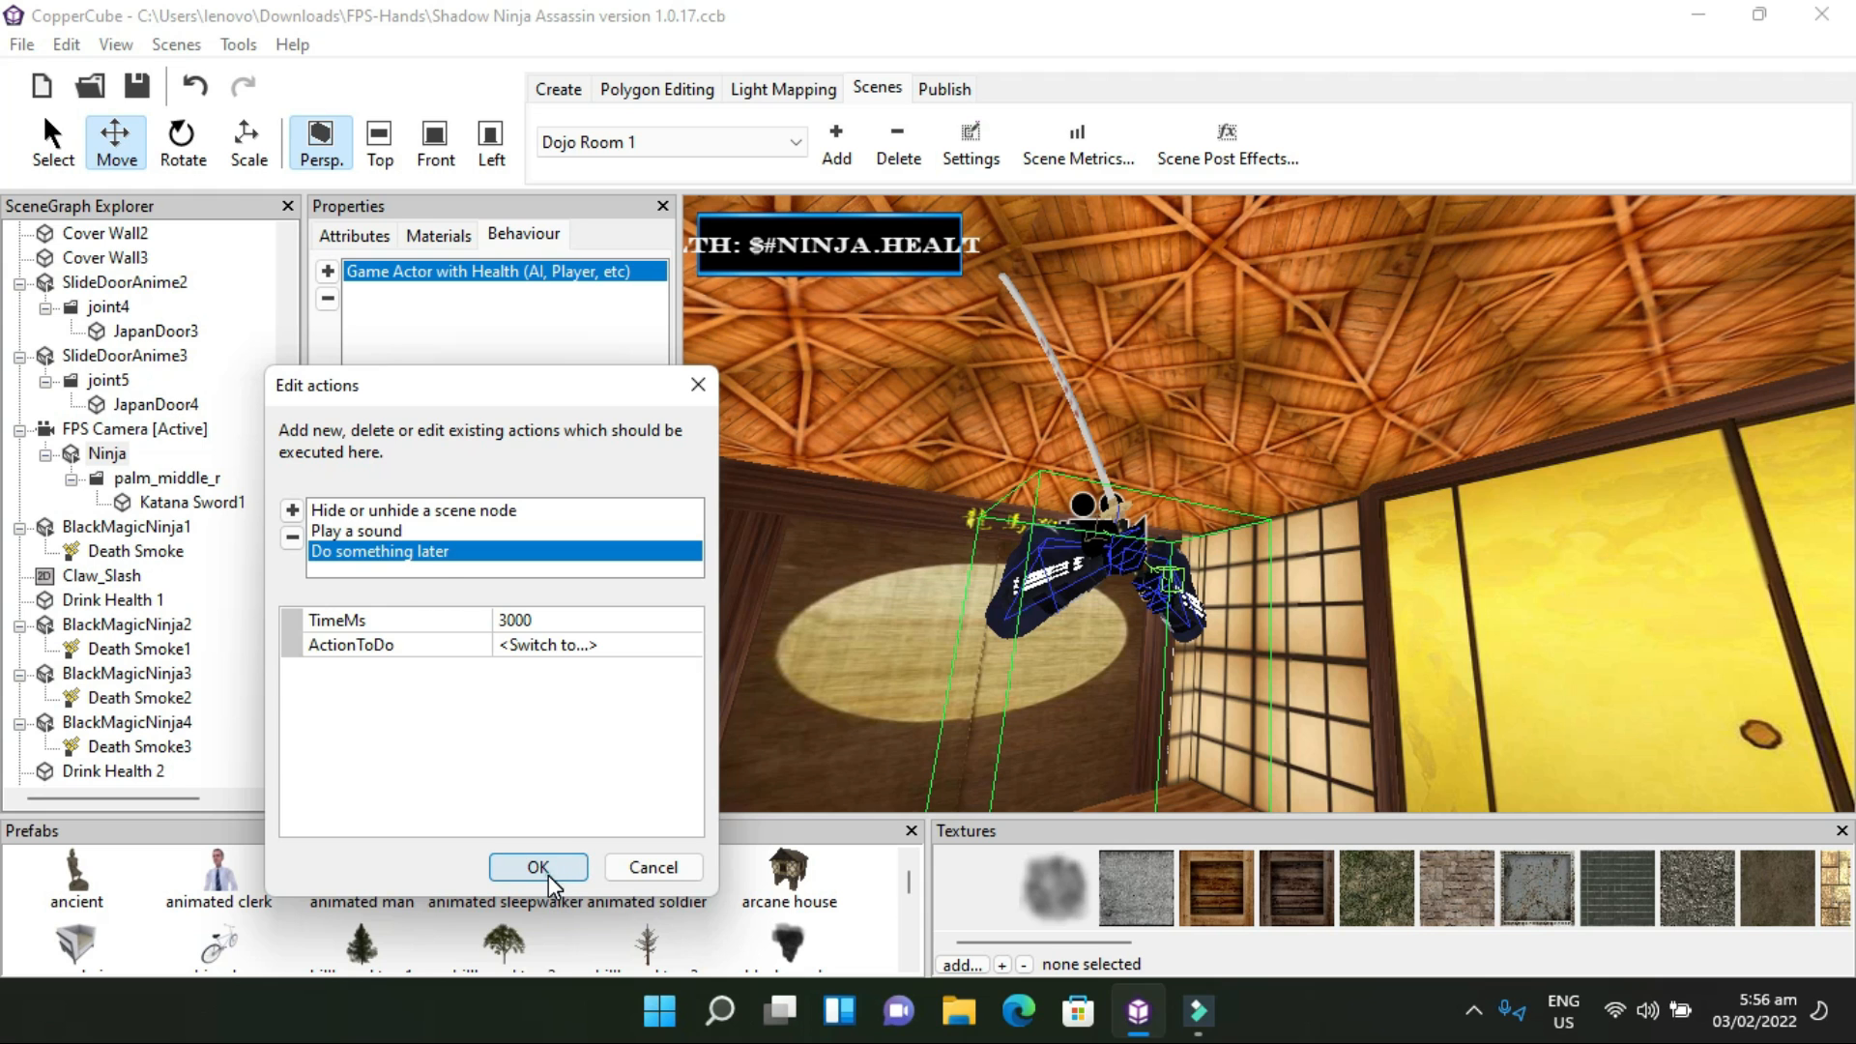
left_click(548, 874)
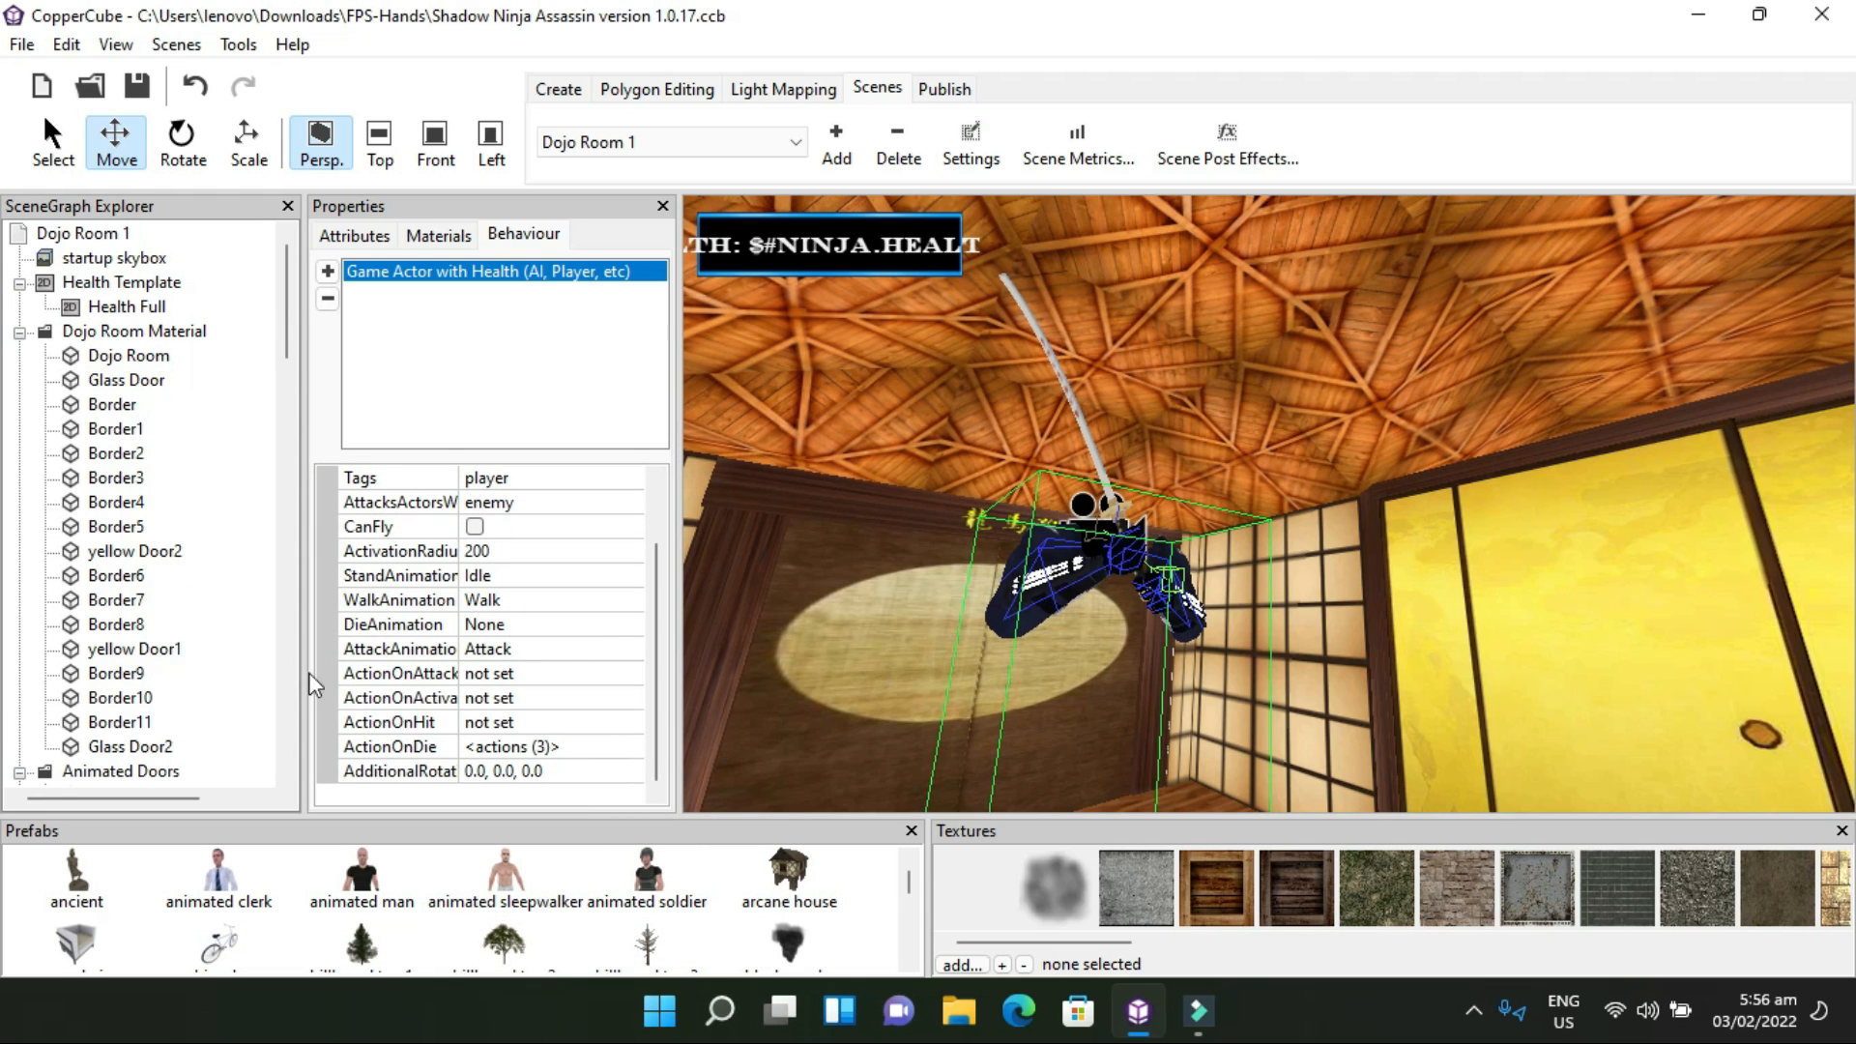
Find the Game Over overlay in the scene graph and dock the Properties panel back beneath the SceneGraph Explorer
scroll(147, 640, "down", 3)
scroll(147, 640, "down", 3)
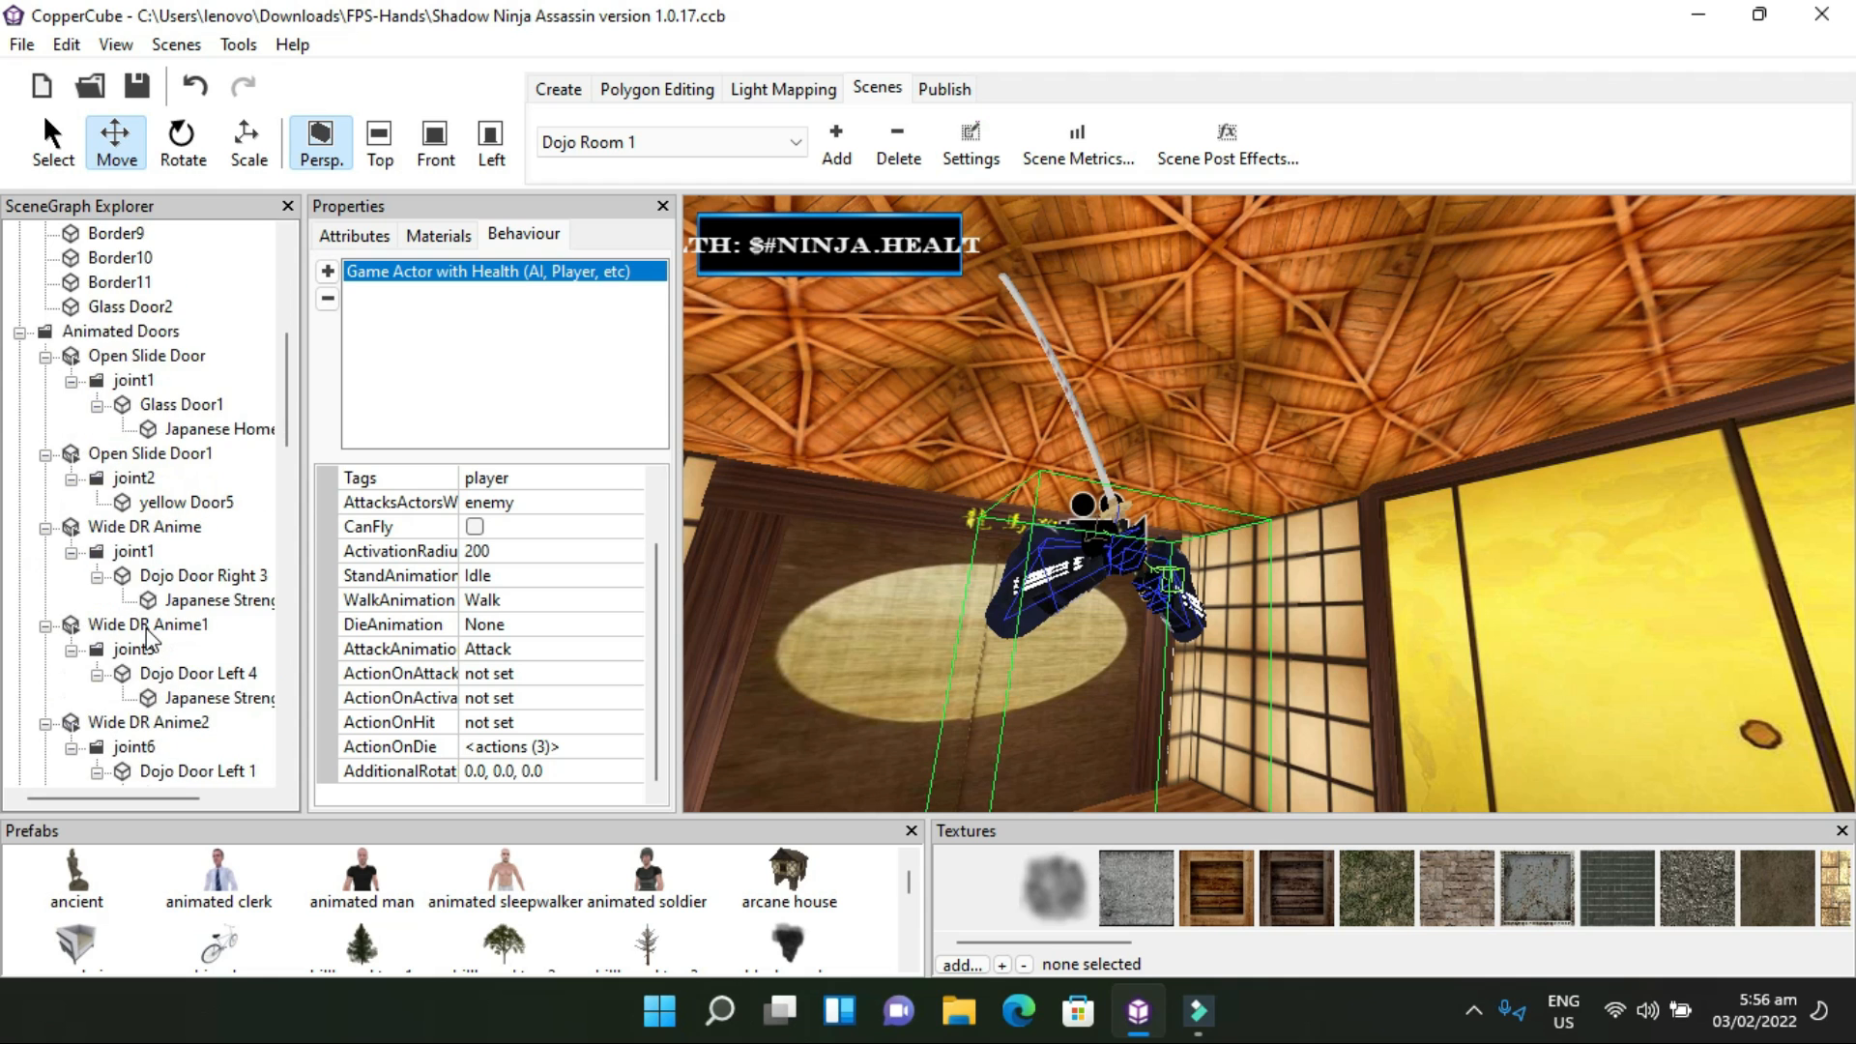
scroll(147, 640, "down", 3)
scroll(151, 638, "down", 3)
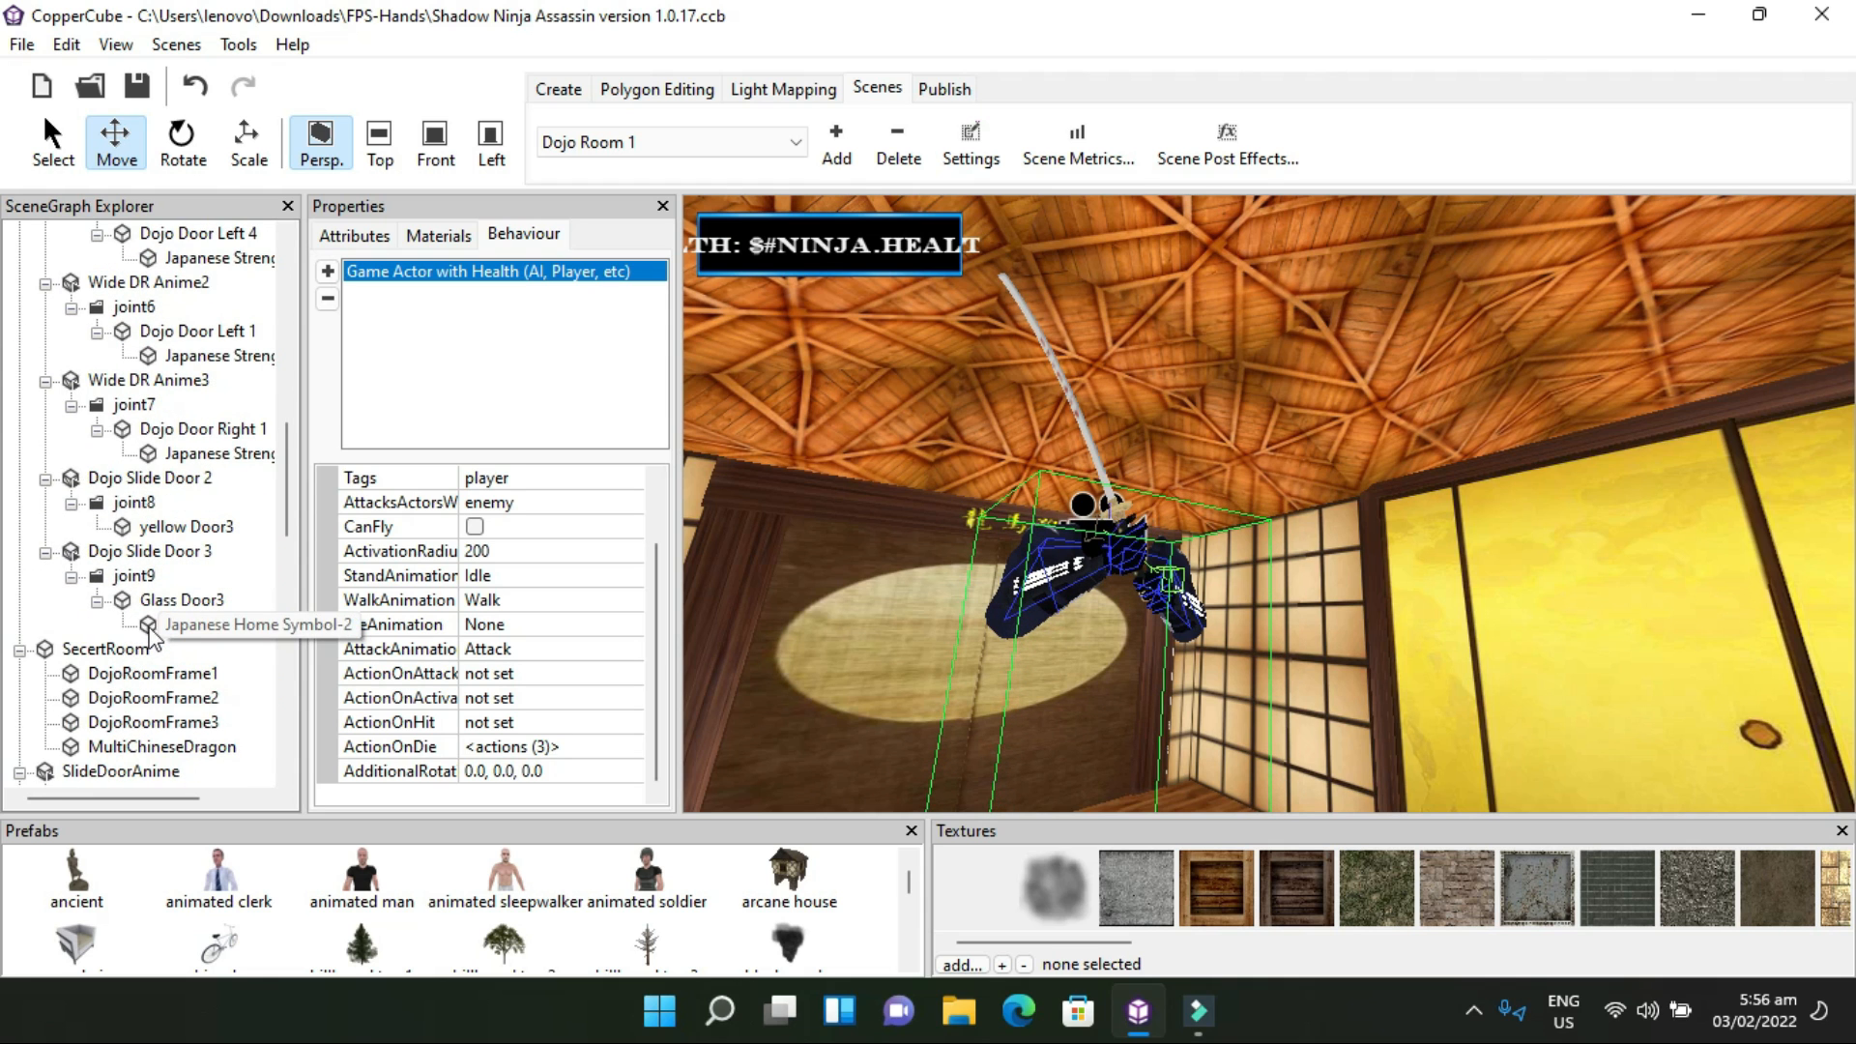
scroll(270, 567, "down", 7)
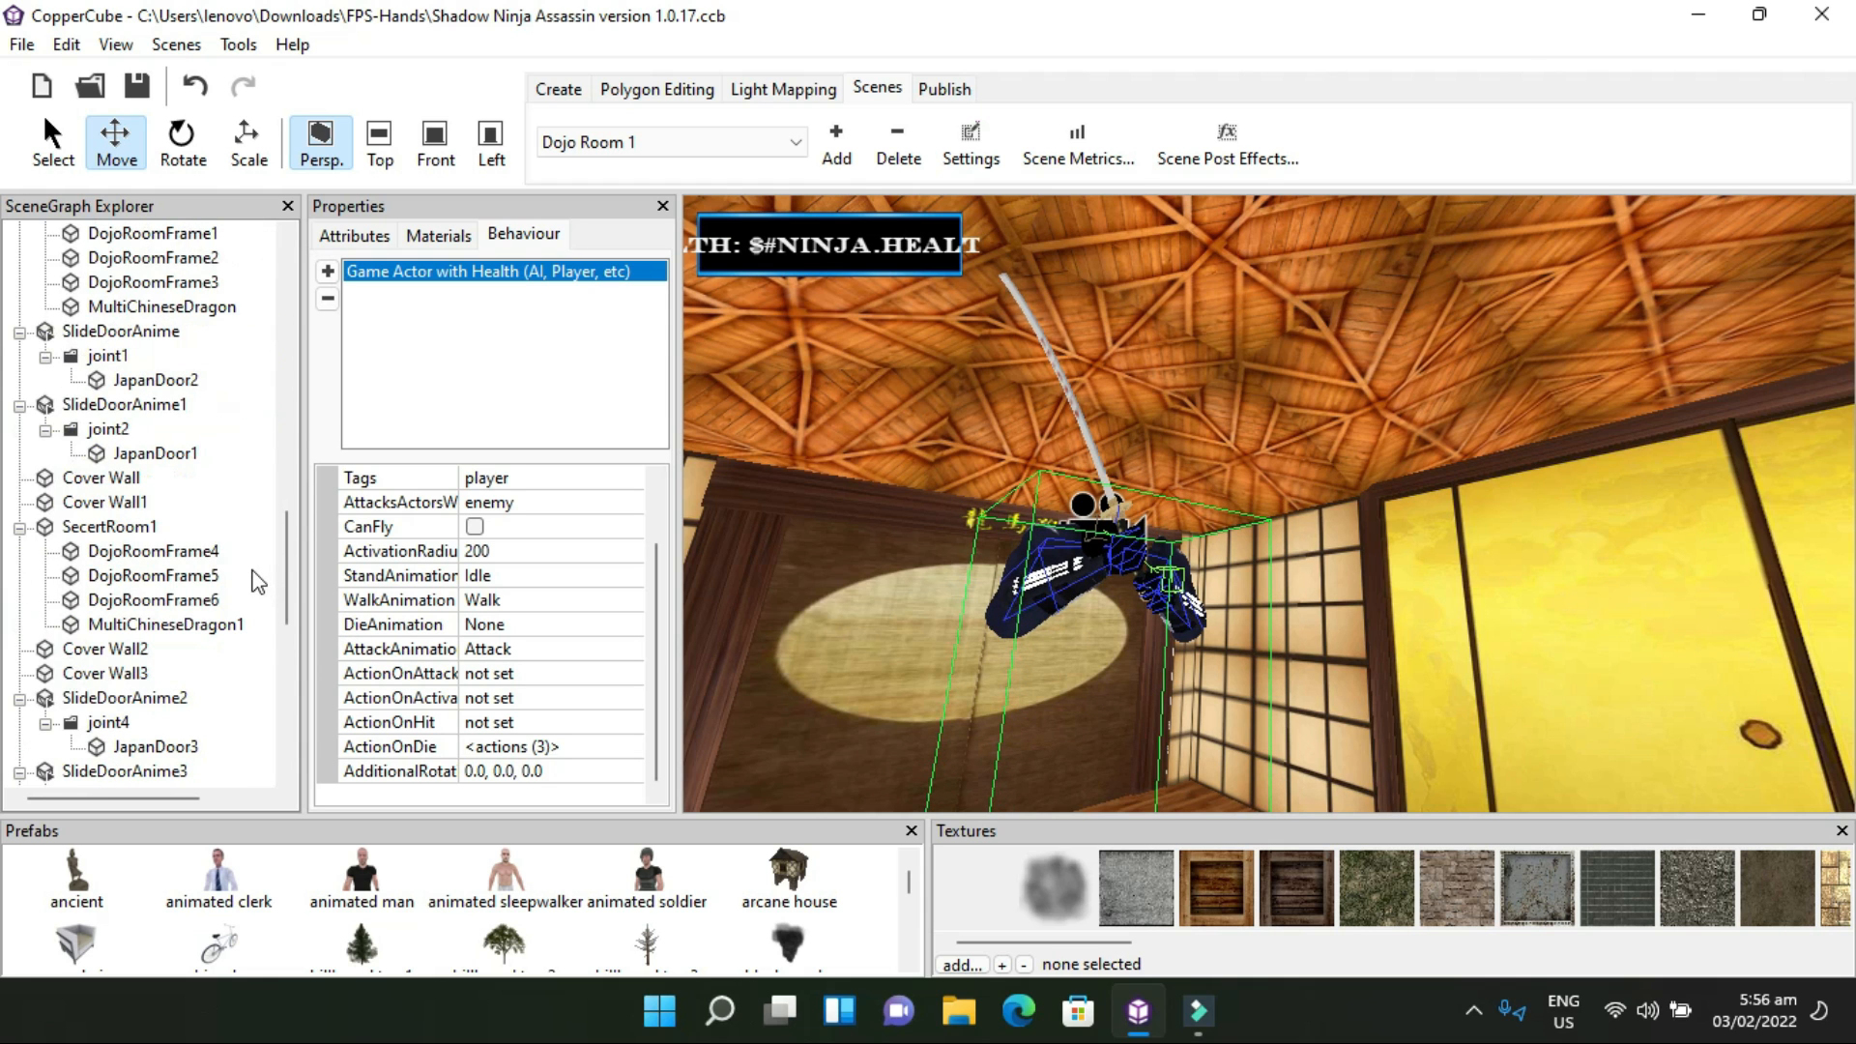
scroll(256, 580, "down", 4)
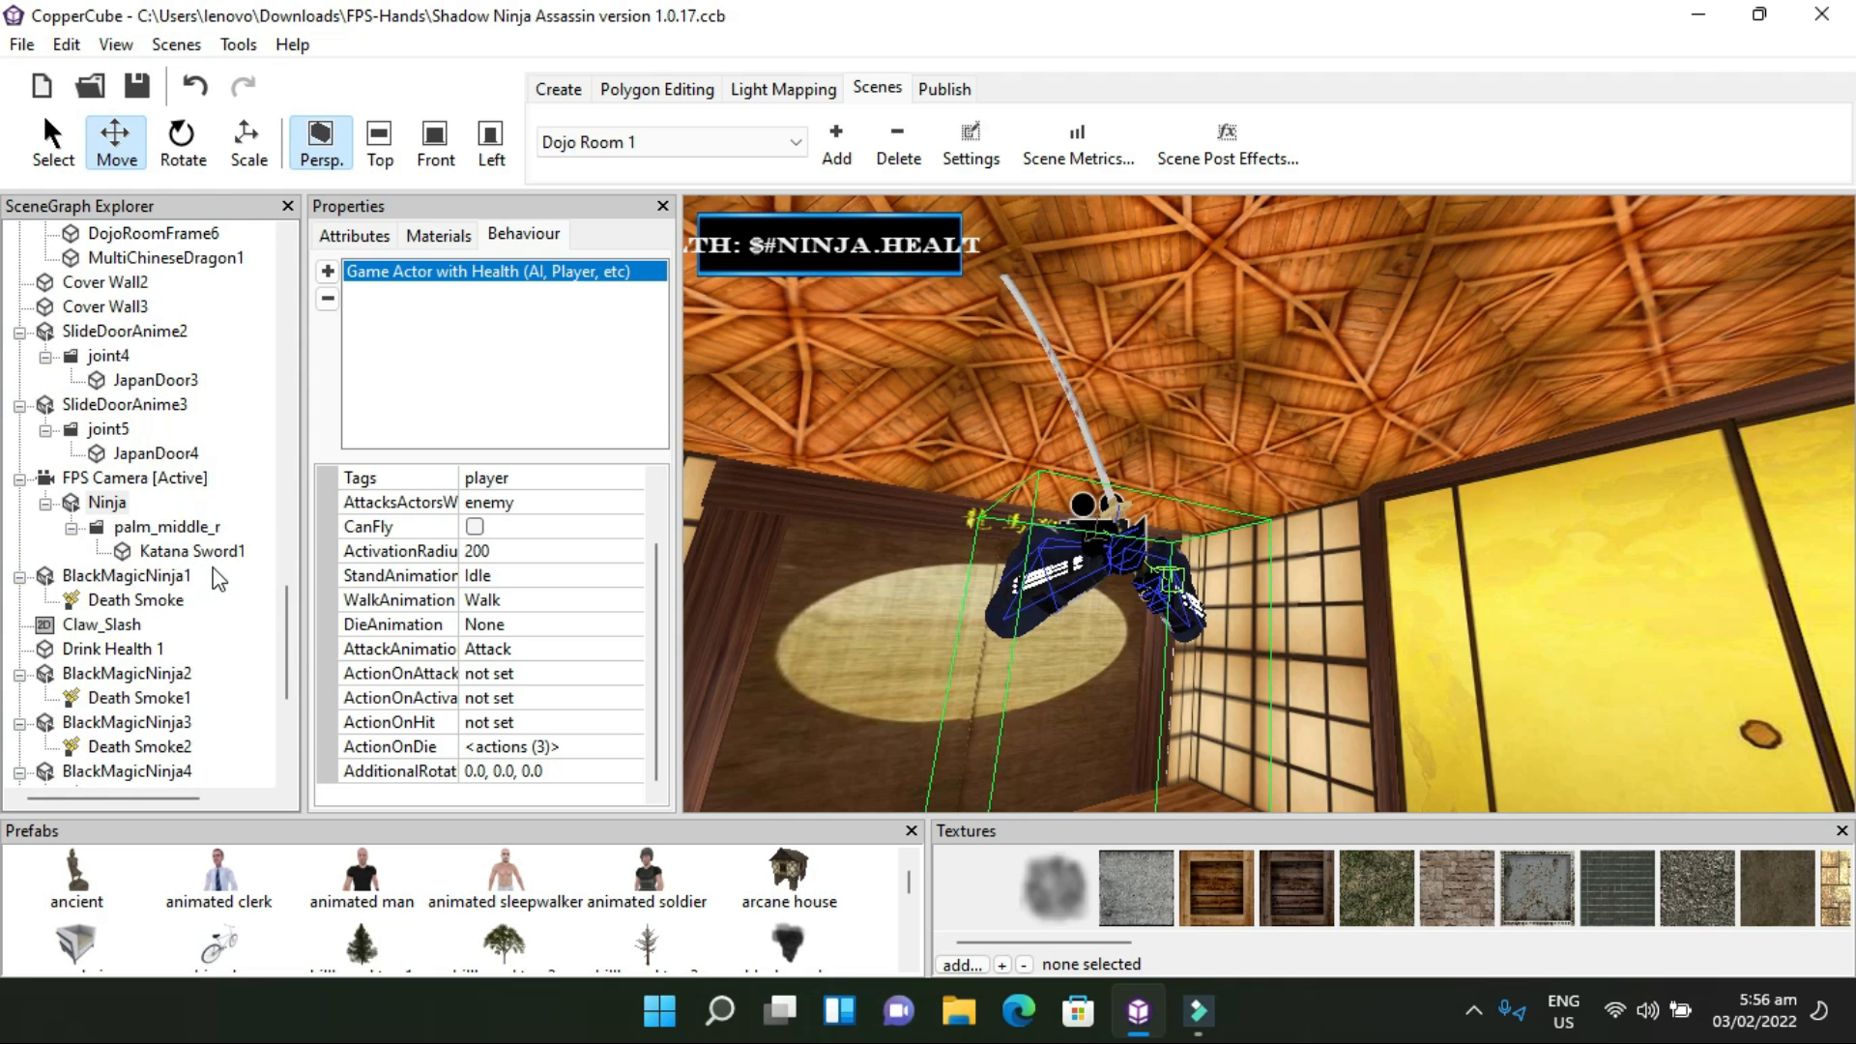
scroll(218, 578, "down", 2)
scroll(219, 578, "down", 2)
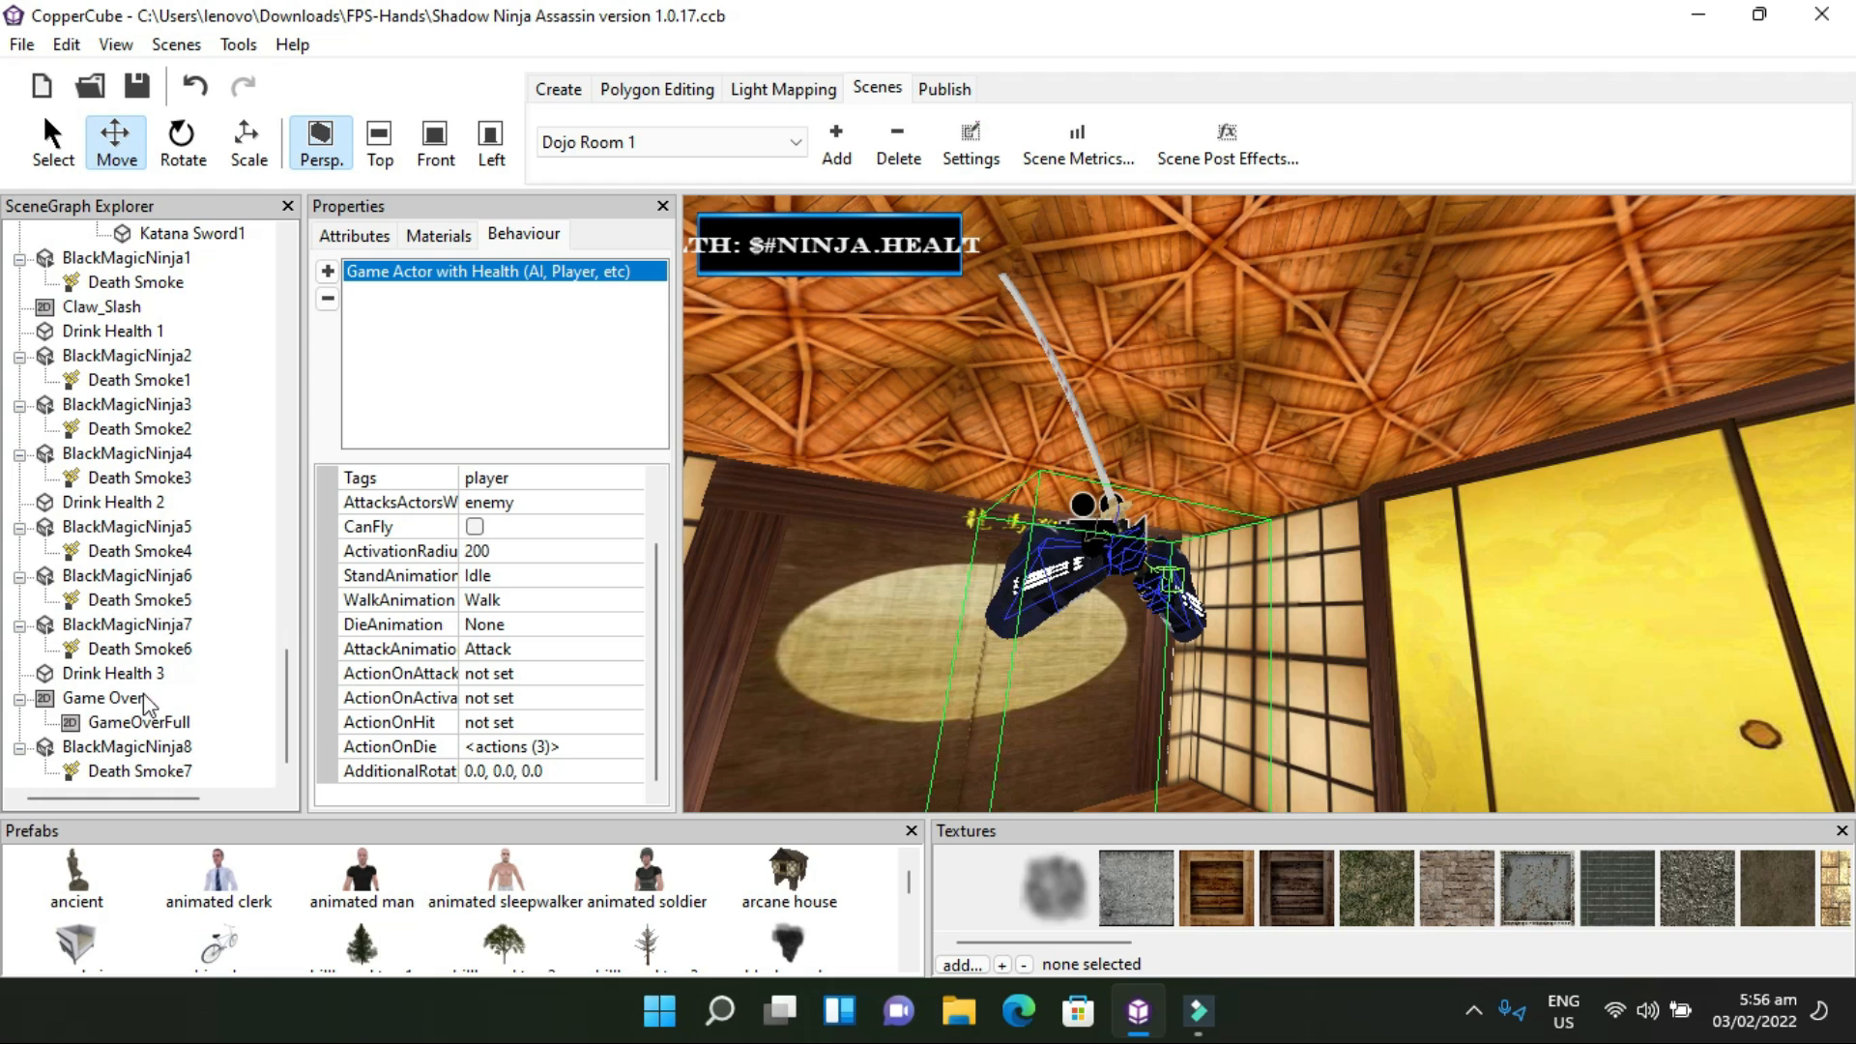
left_click_drag(473, 207, 188, 630)
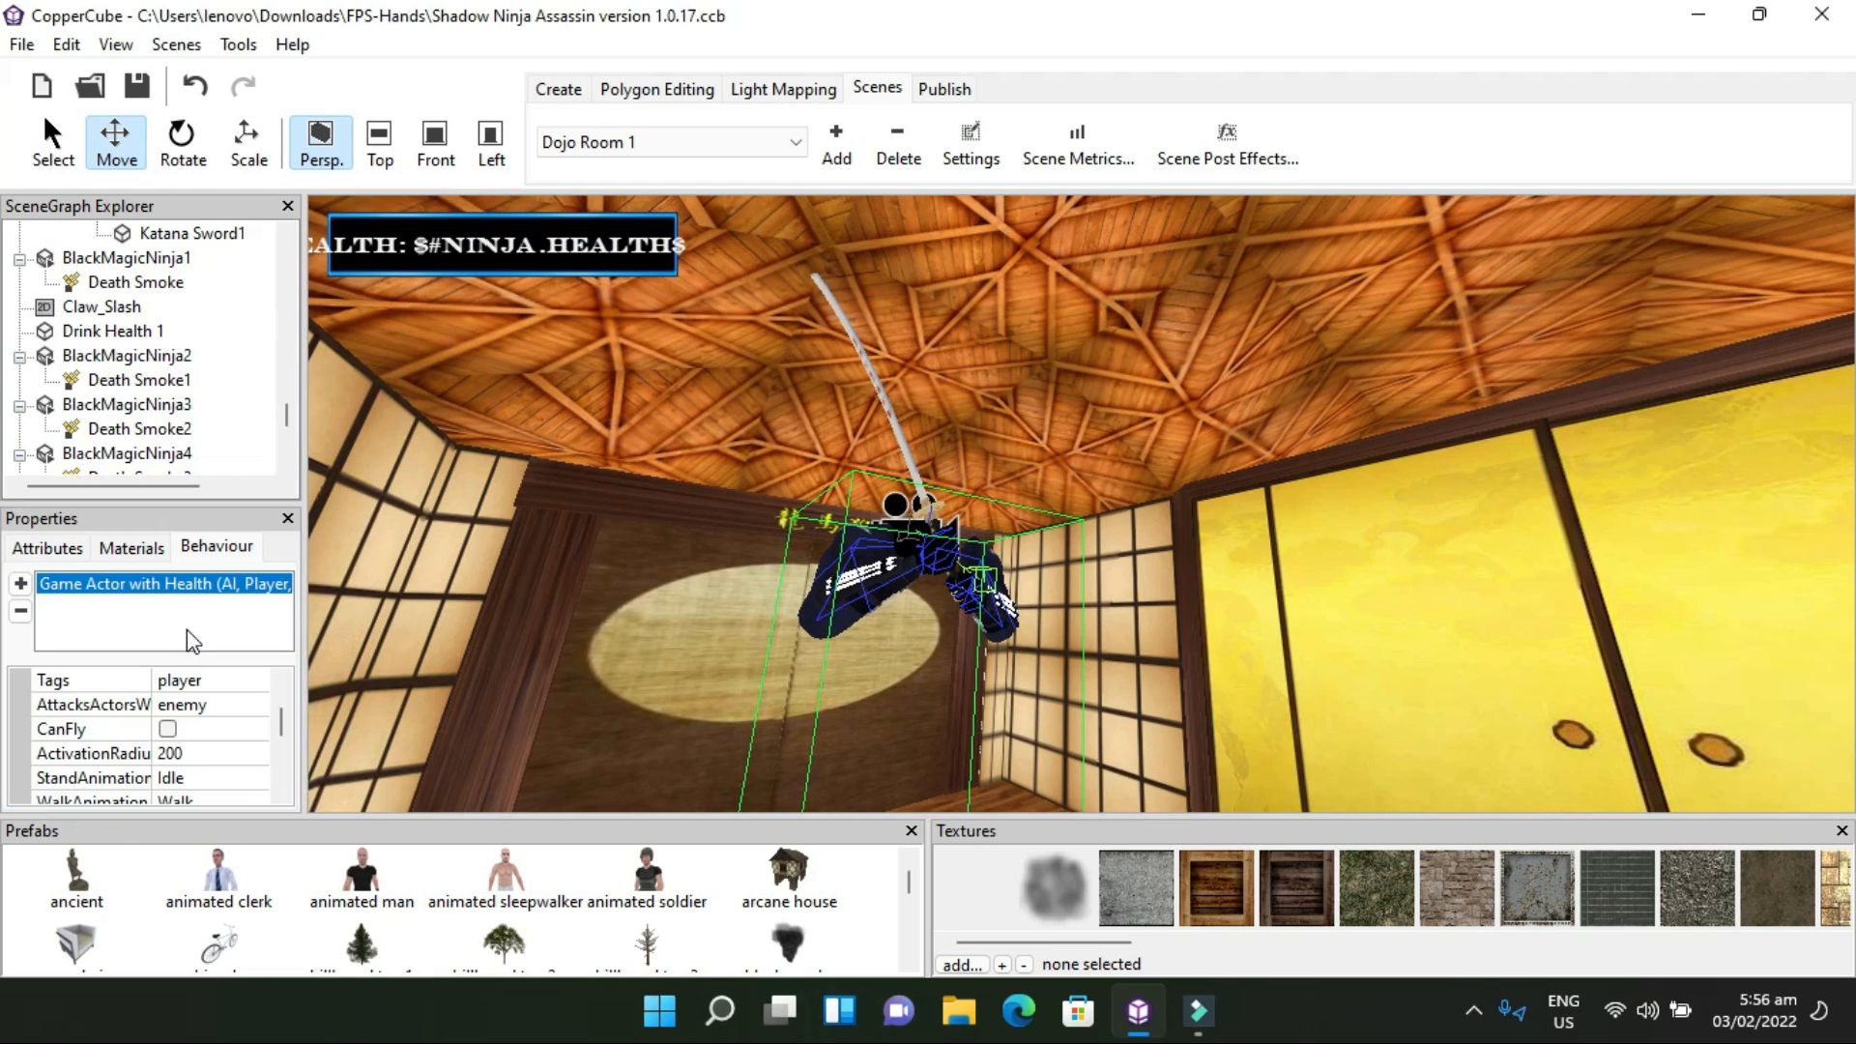
Turn on the visibility of the Game Over overlay in Dojo Room 1
scroll(209, 354, "down", 4)
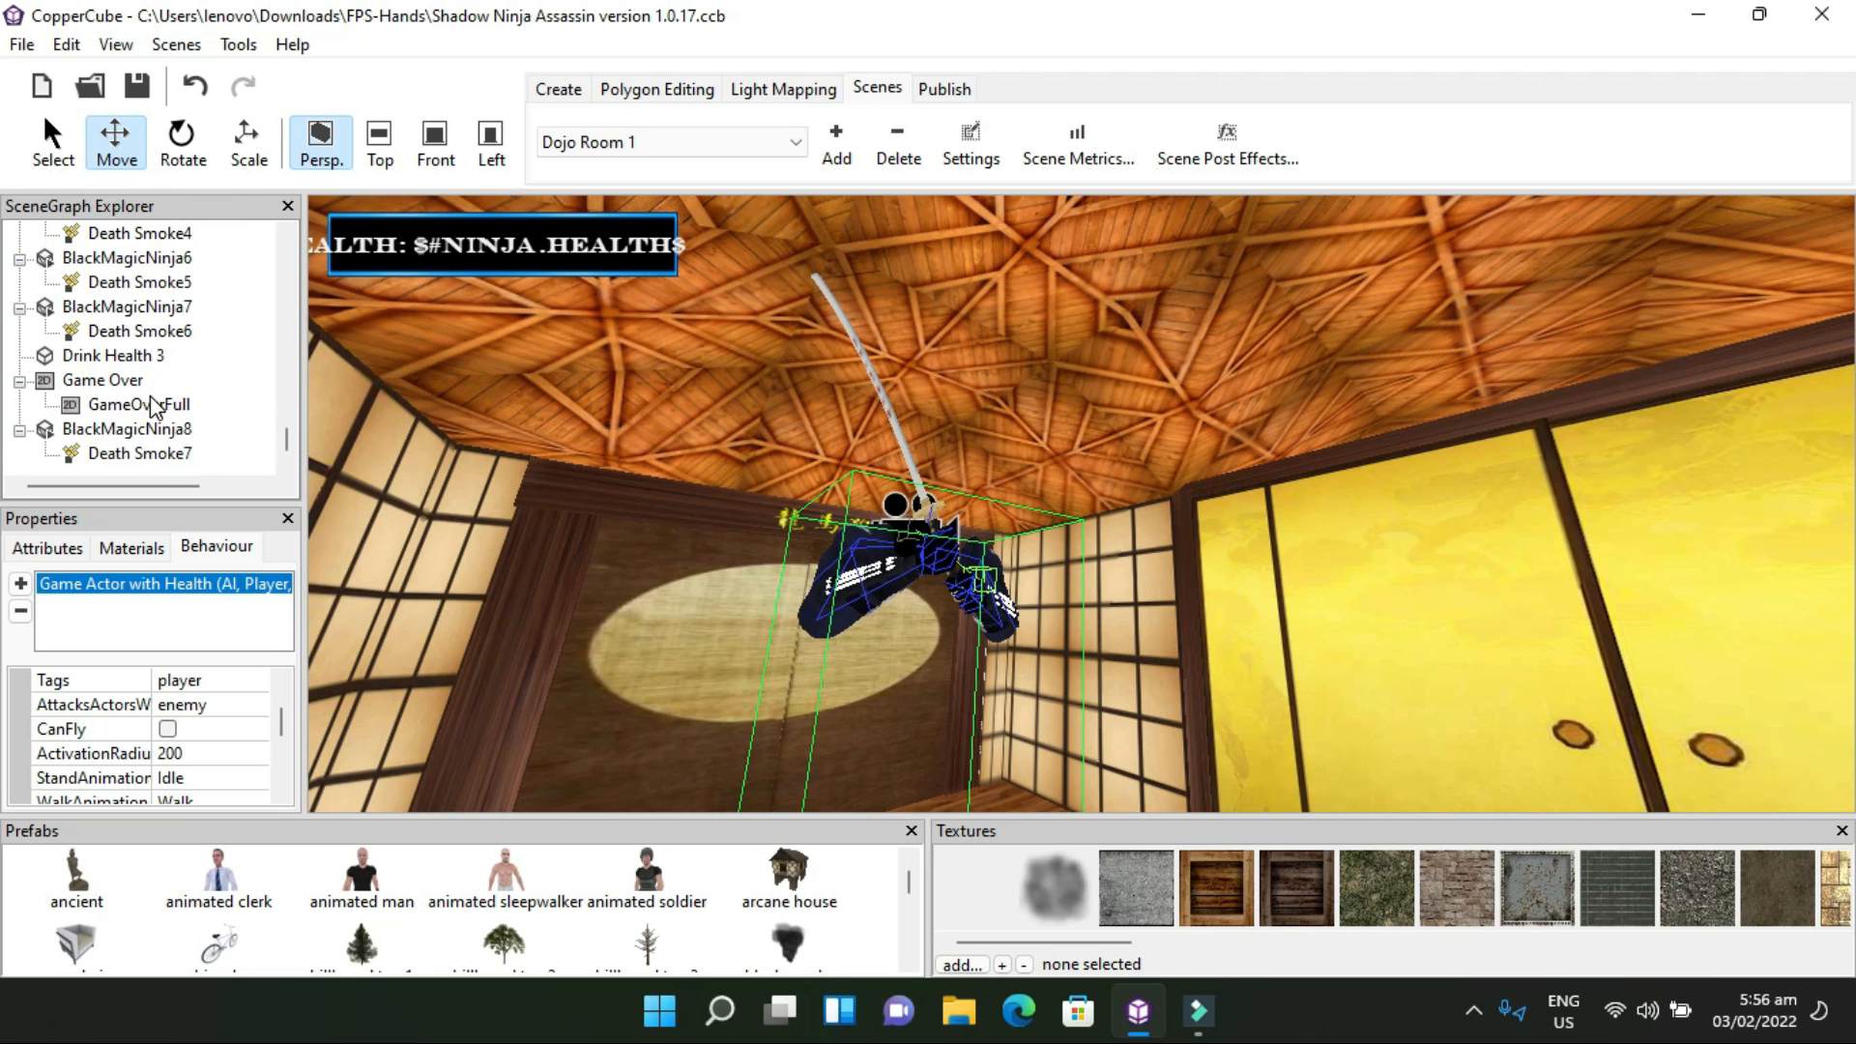
left_click(102, 380)
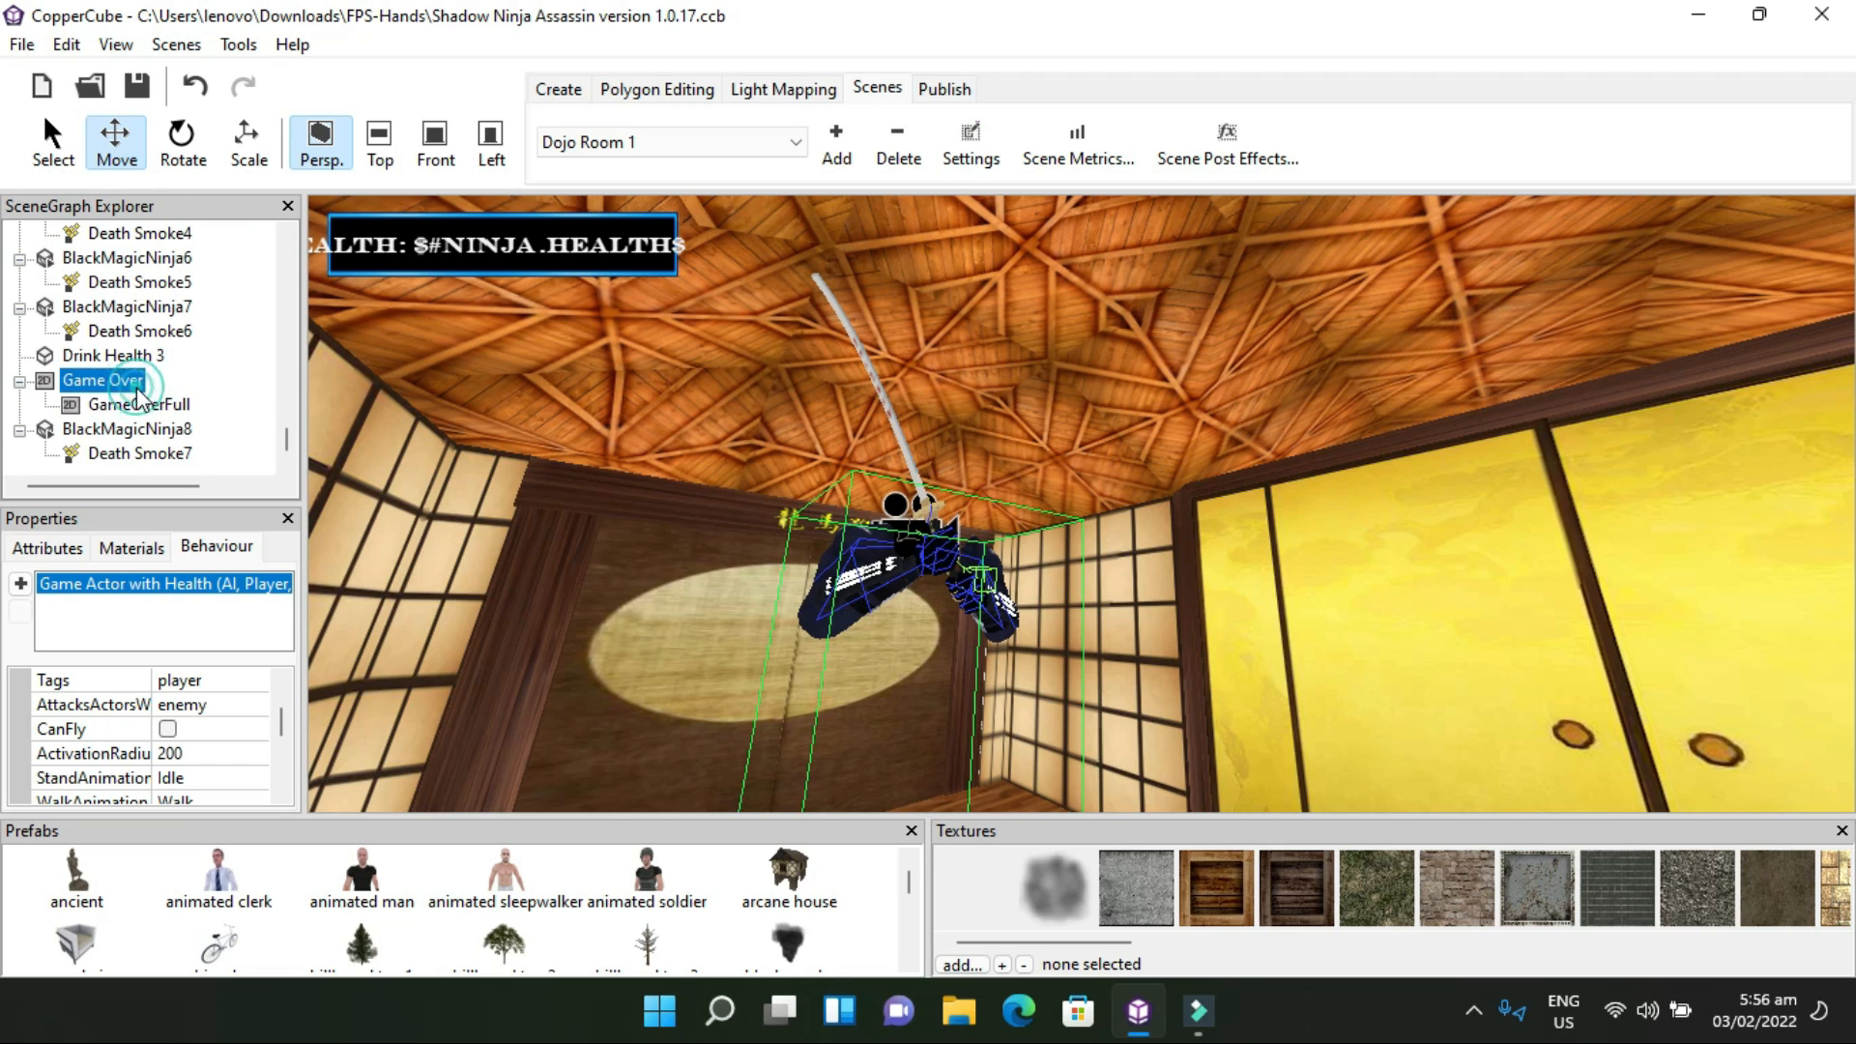
left_click(49, 546)
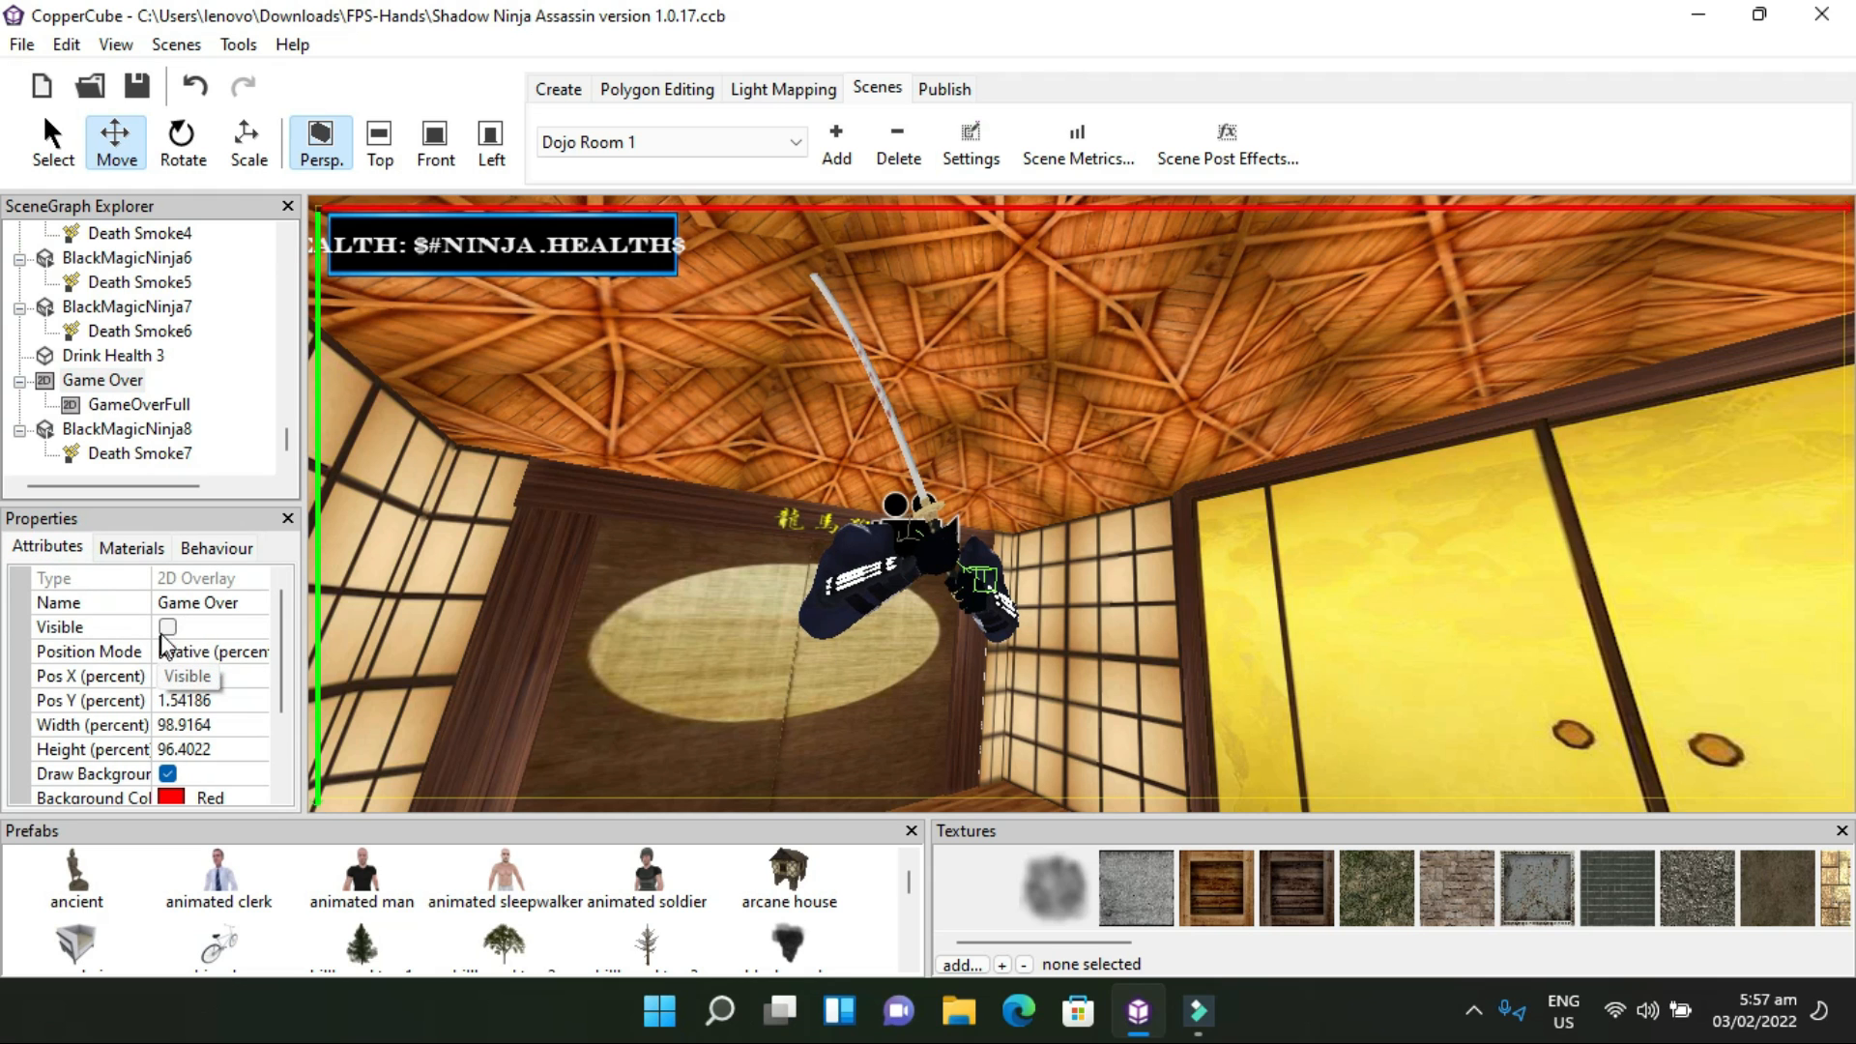
left_click(168, 627)
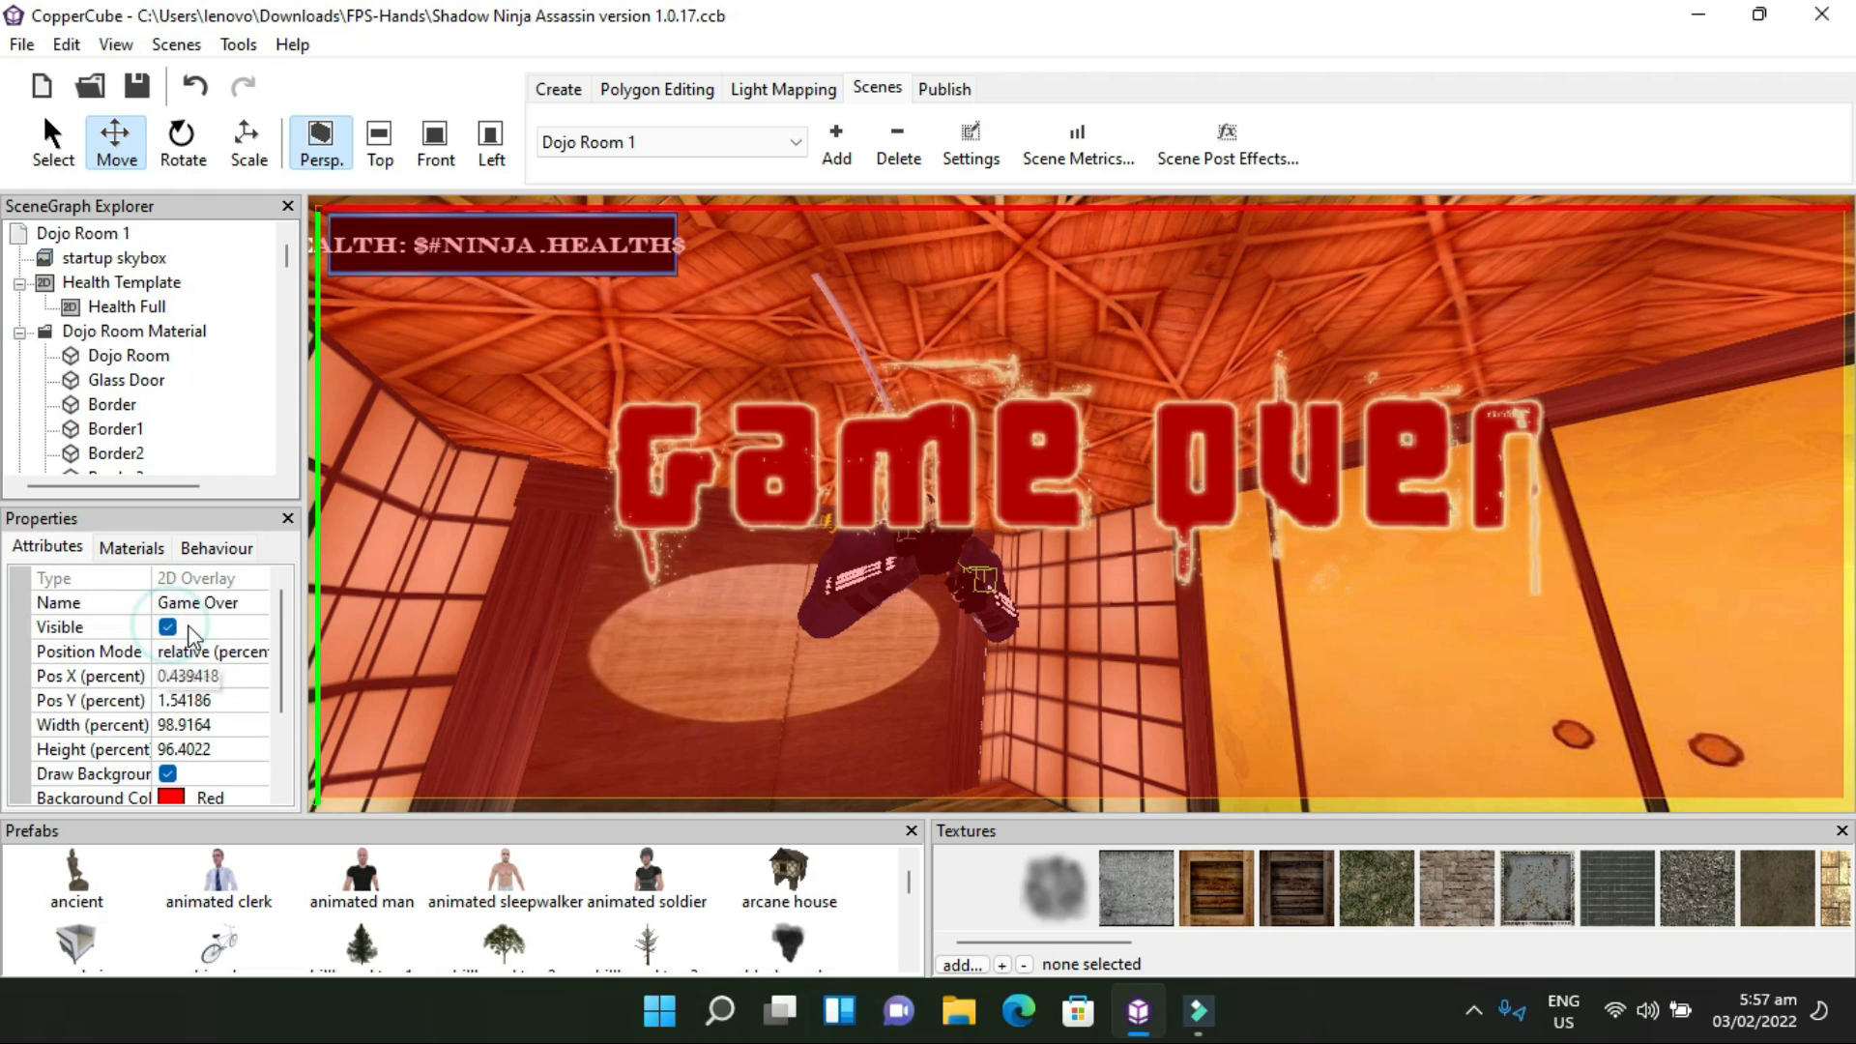
Review the Game Over overlay's attributes and turn off its visibility in Dojo Room 1
mouse_move(695, 543)
left_mouse_down()
mouse_move(634, 588)
mouse_move(719, 570)
mouse_move(638, 543)
mouse_move(688, 541)
left_mouse_up()
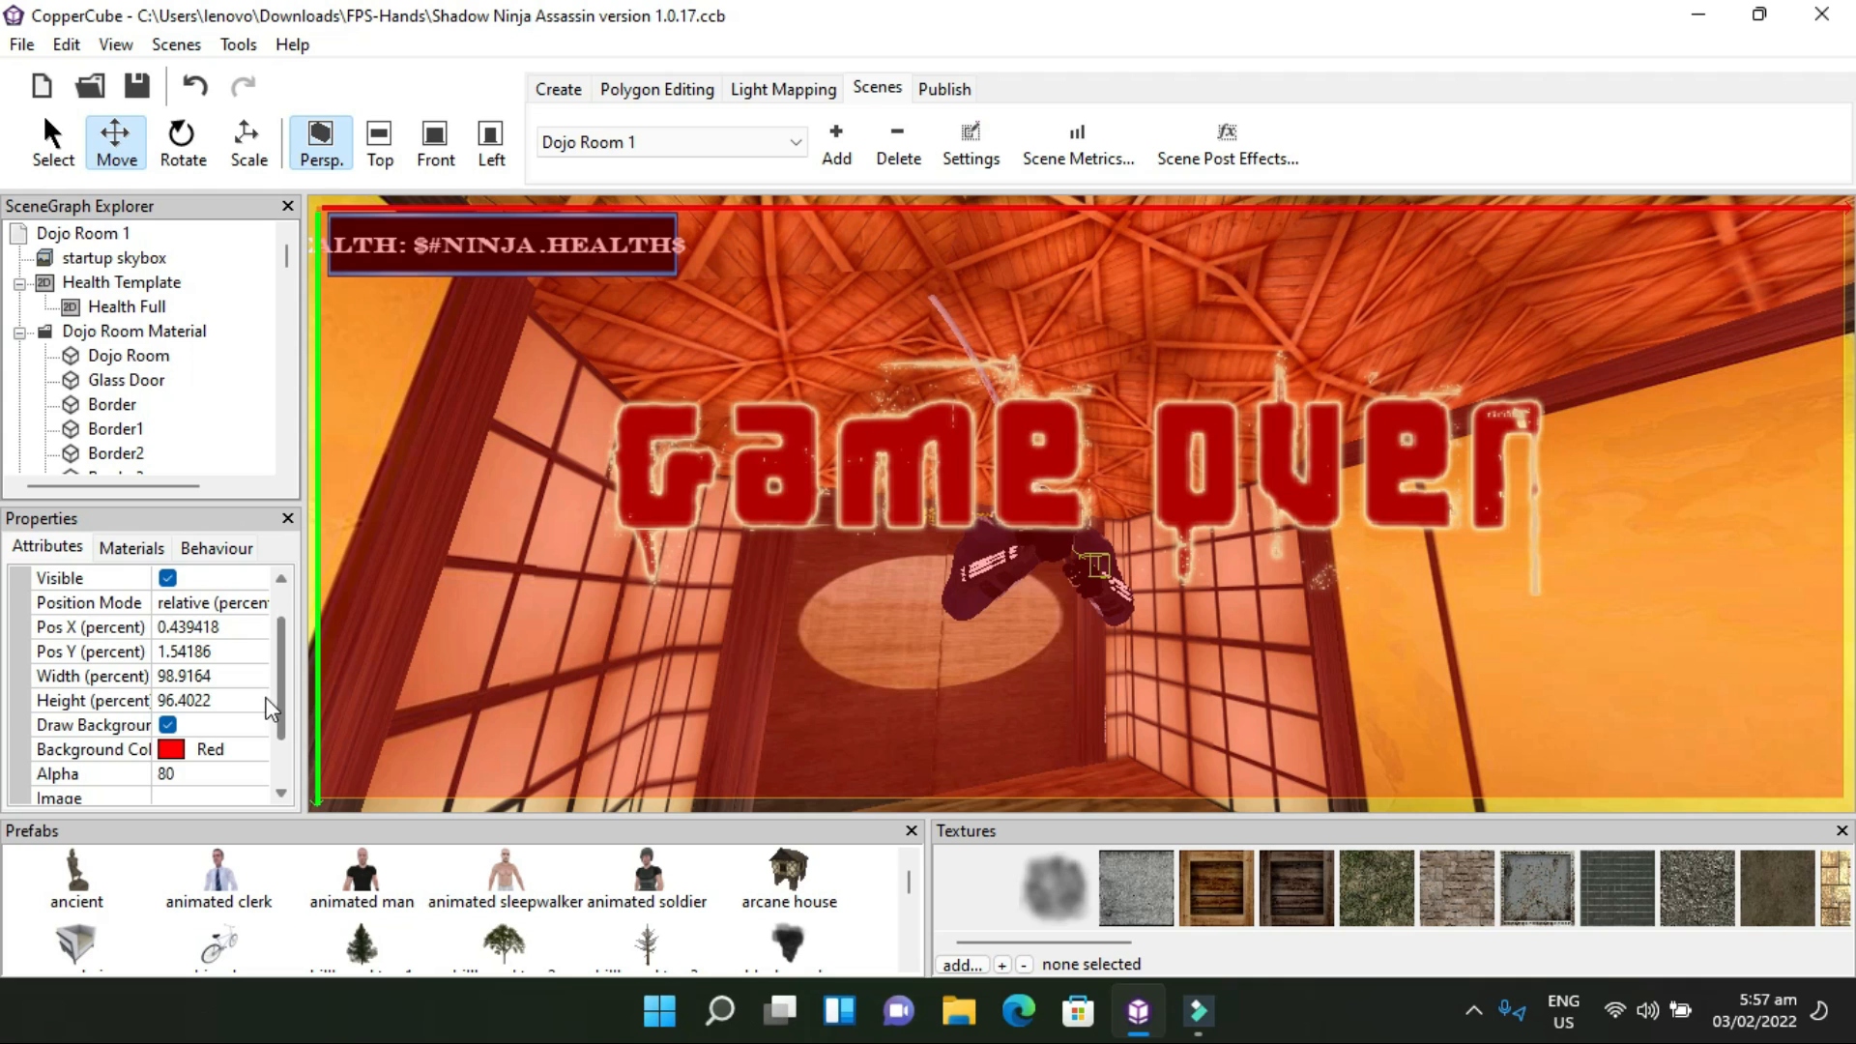
scroll(269, 715, "down", 1)
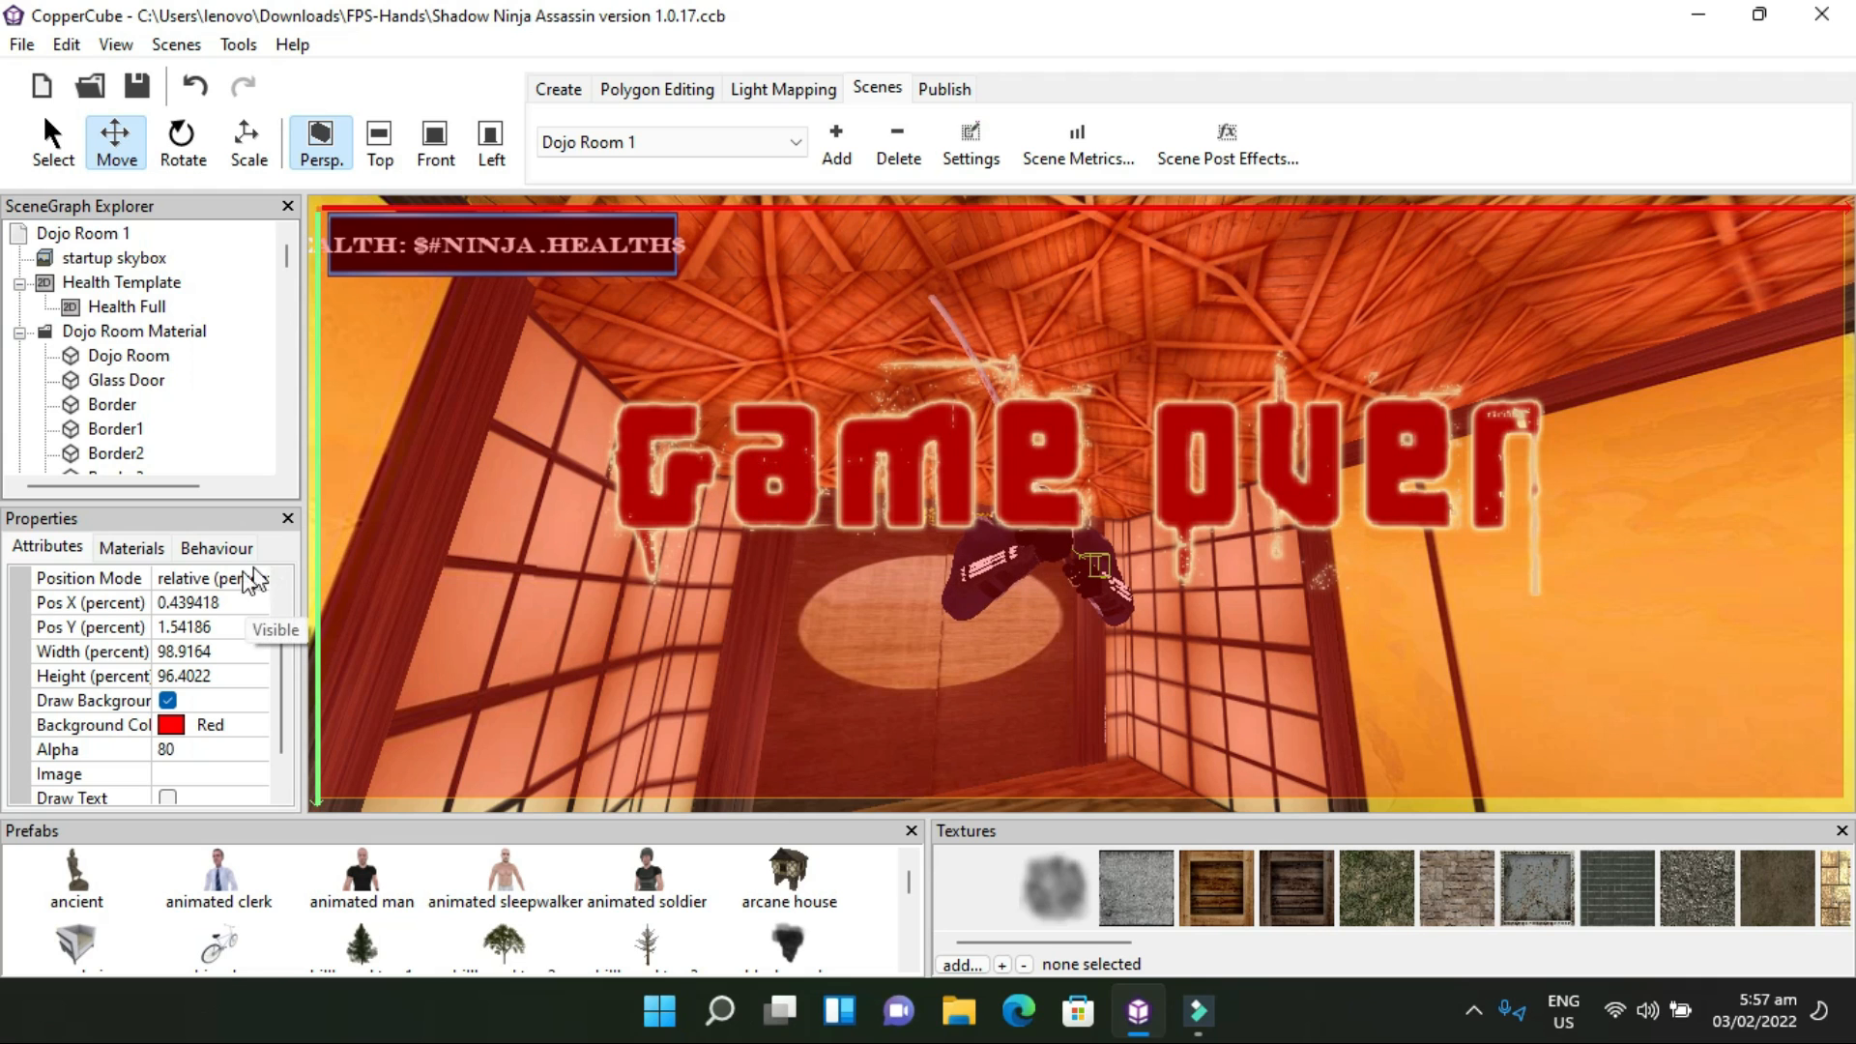
left_click_drag(280, 674, 281, 605)
left_click(169, 629)
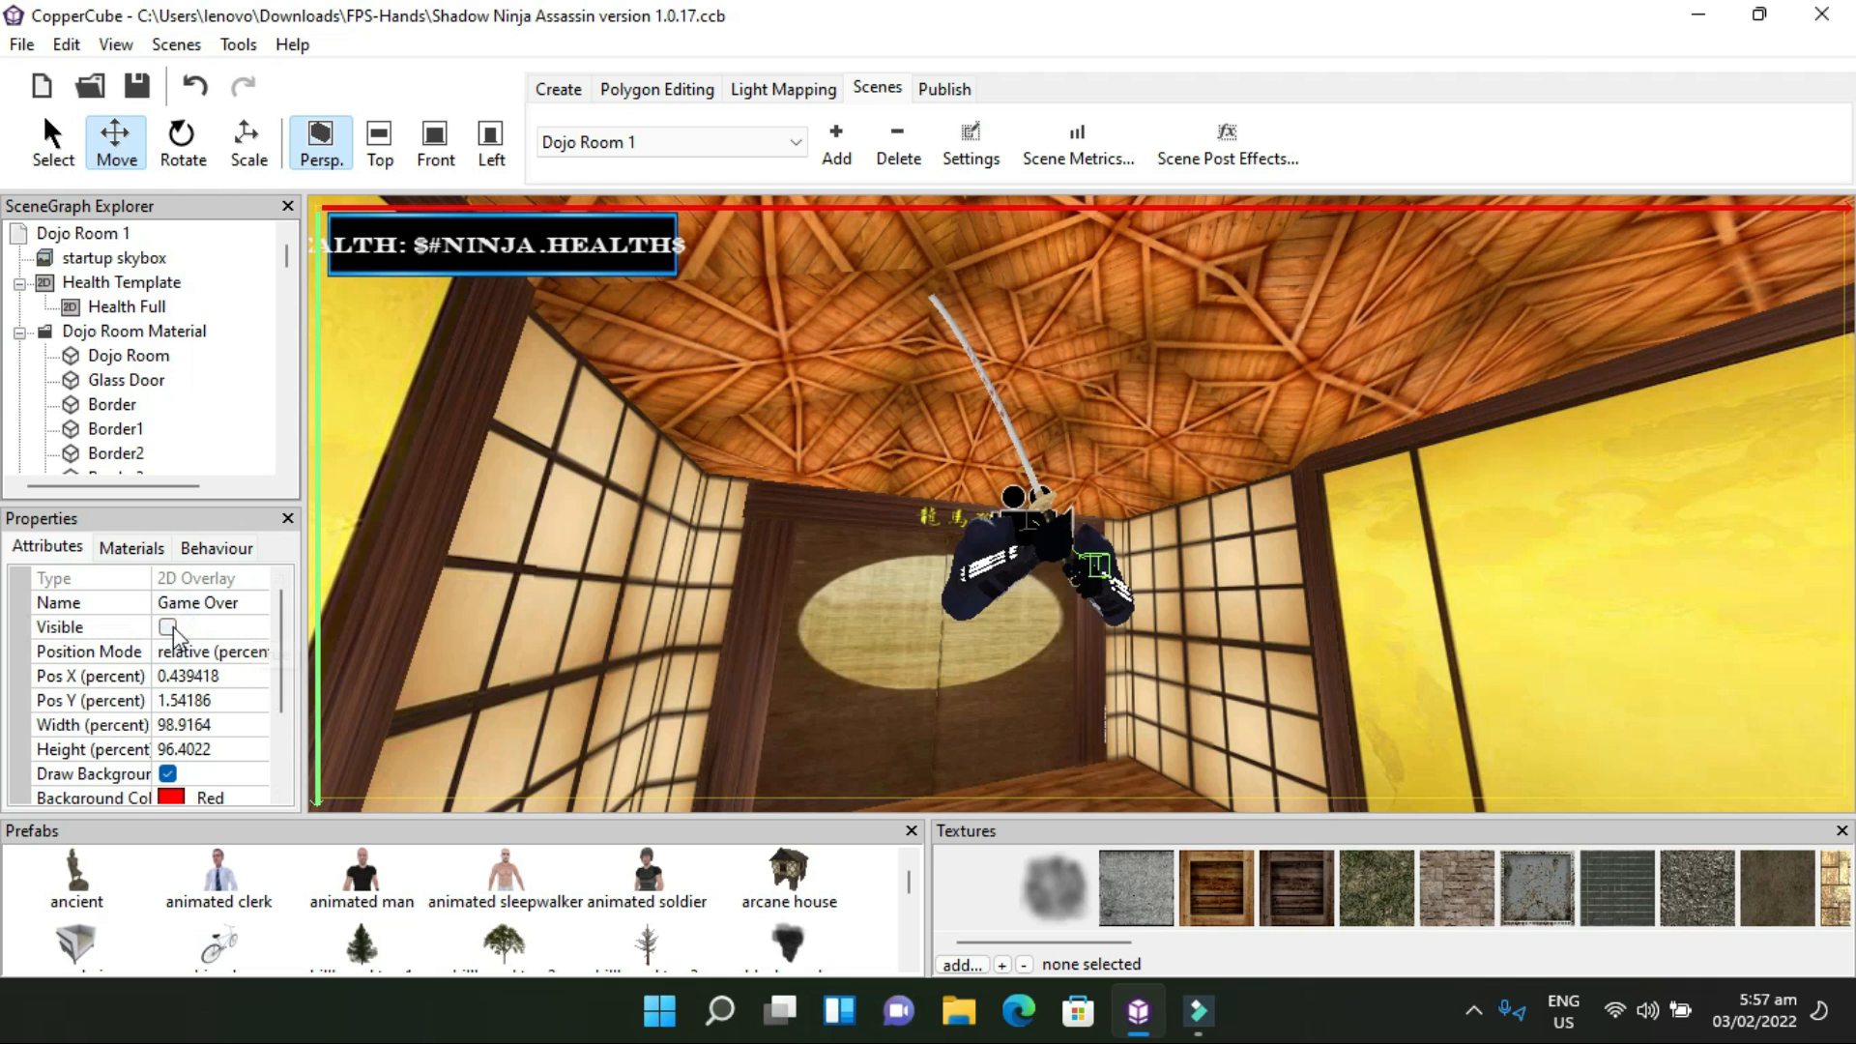
Find the enemy ninjas in the dojo room and select BlackMagicNinja2
left_click_drag(810, 547, 636, 596)
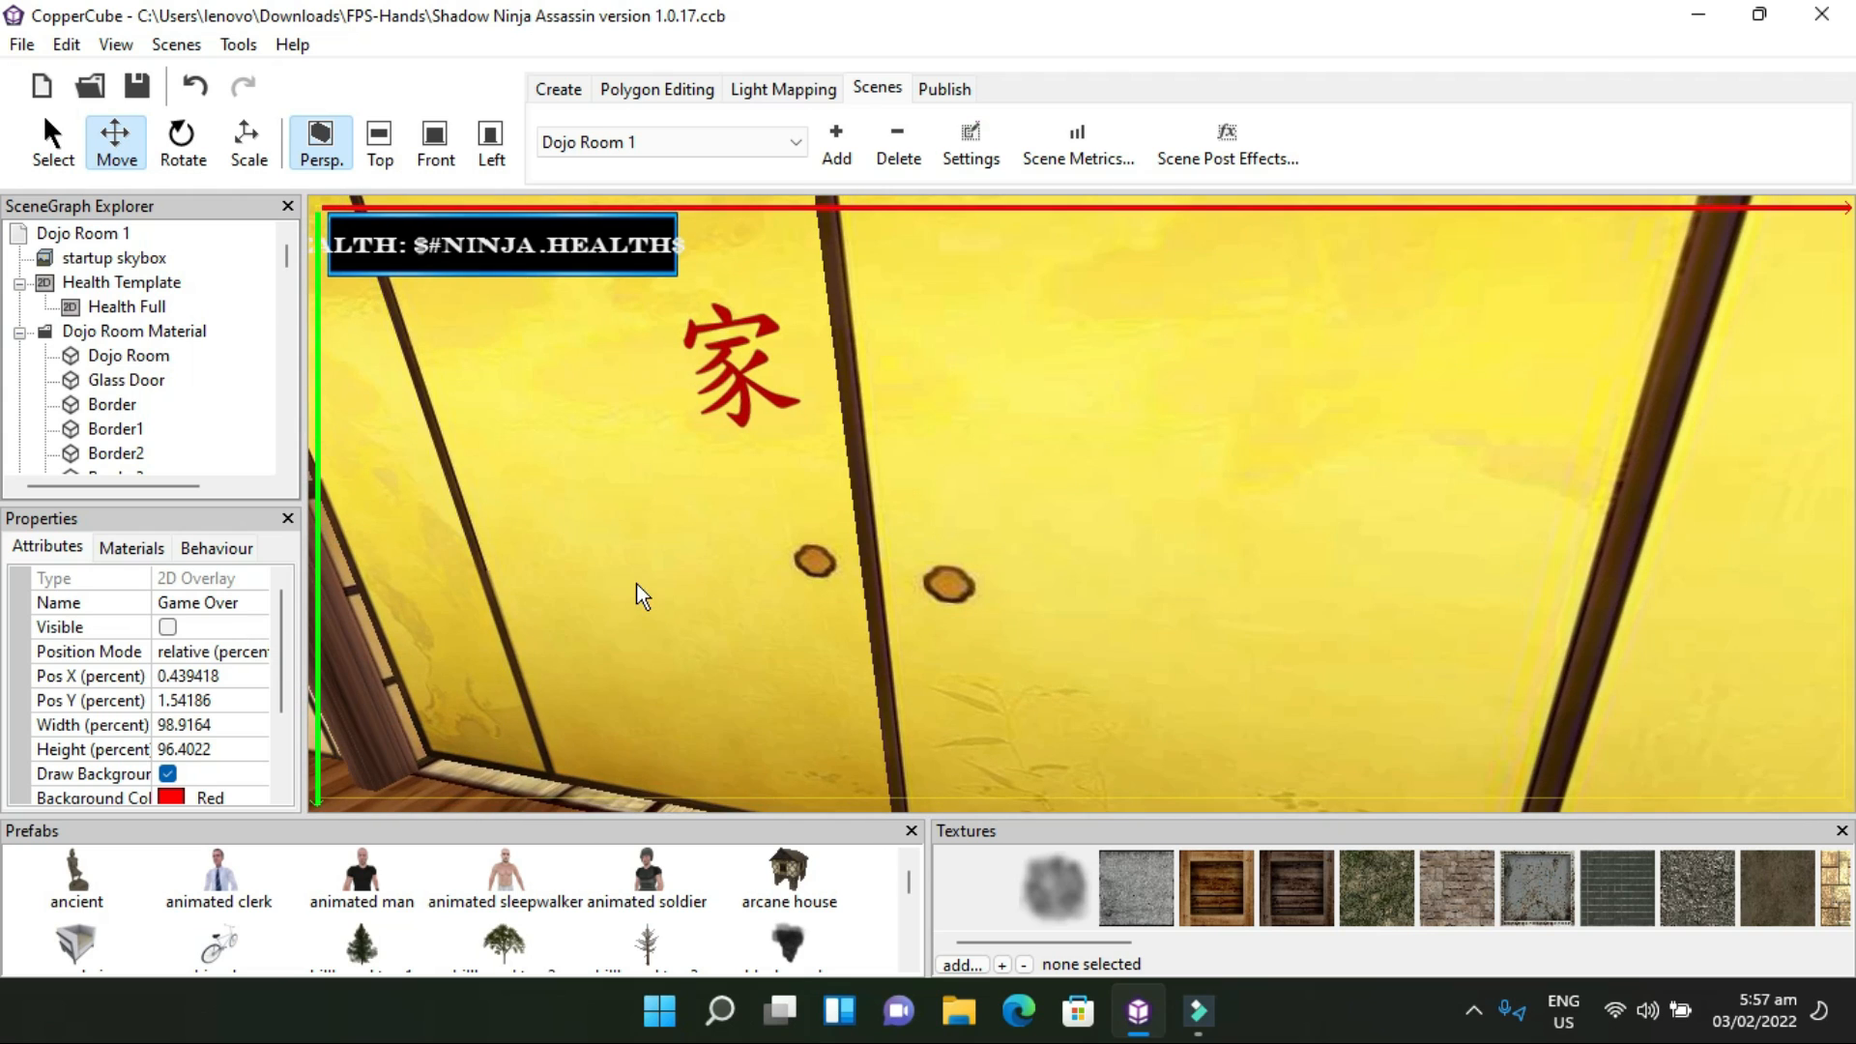
scroll(782, 508, "up", 4)
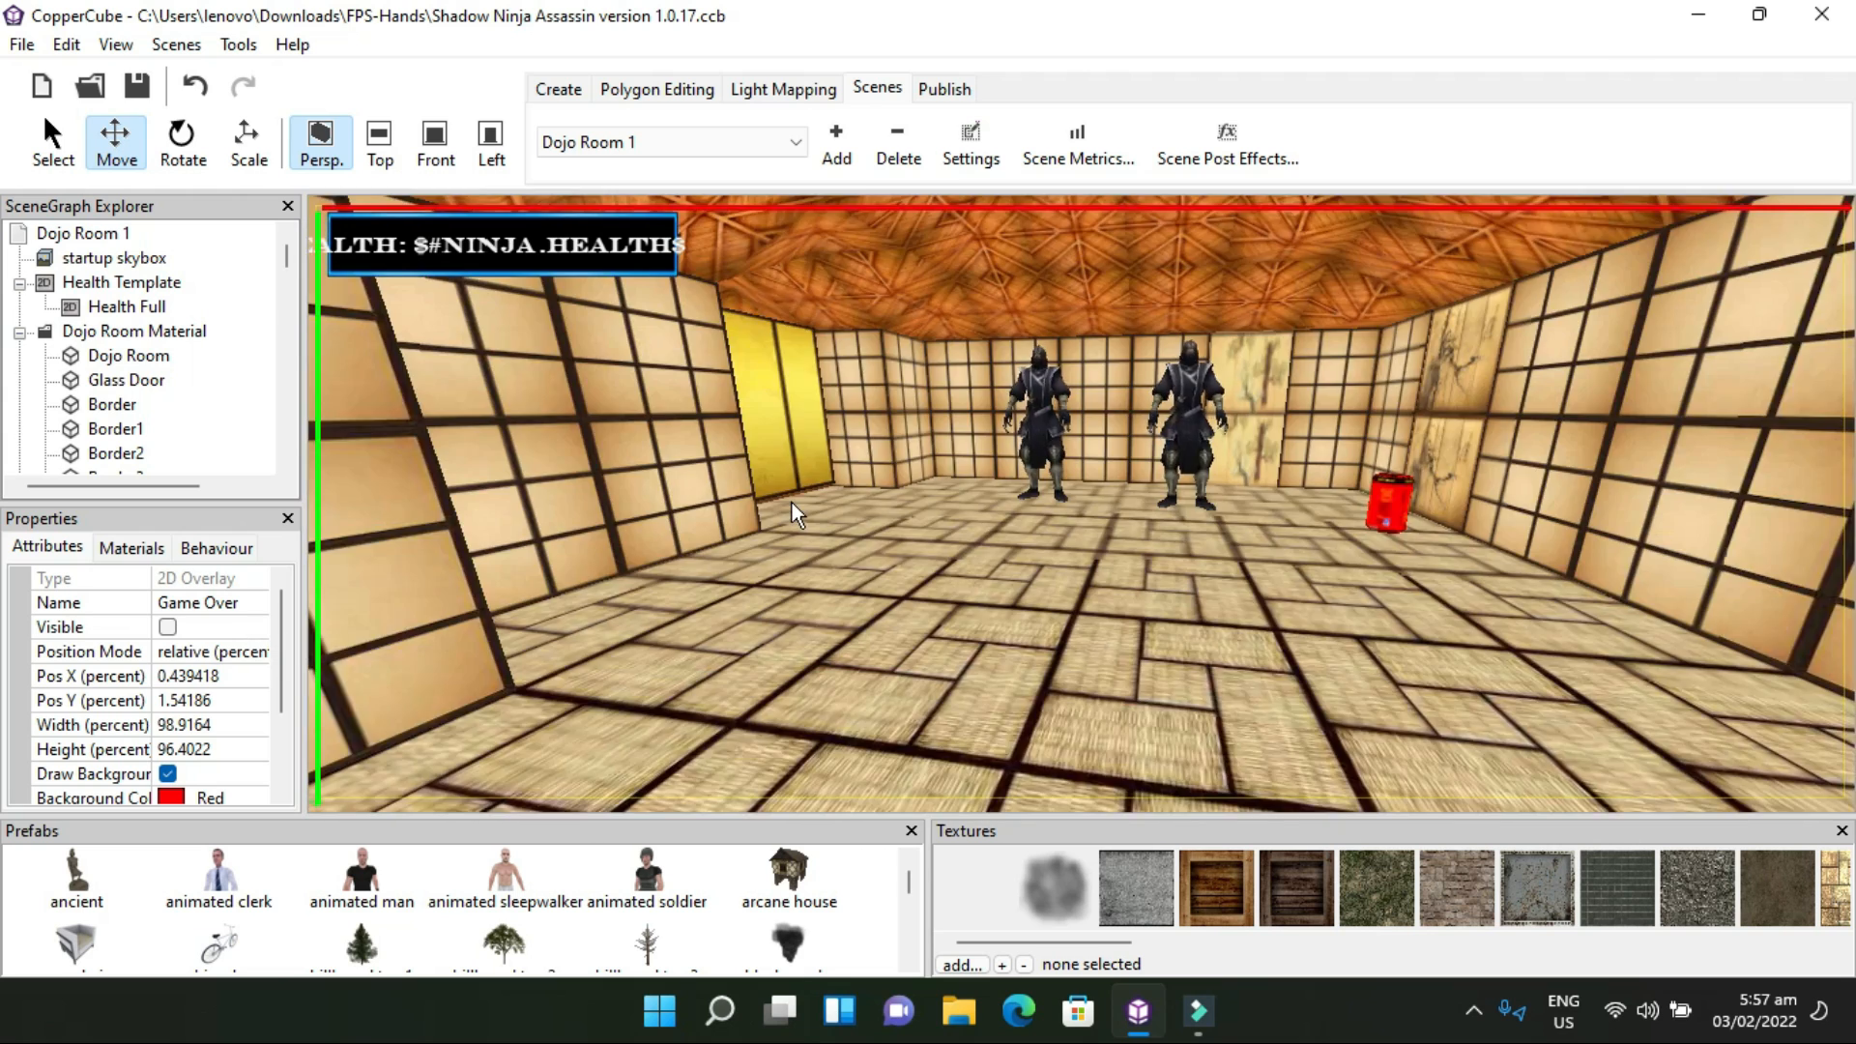
scroll(913, 543, "up", 3)
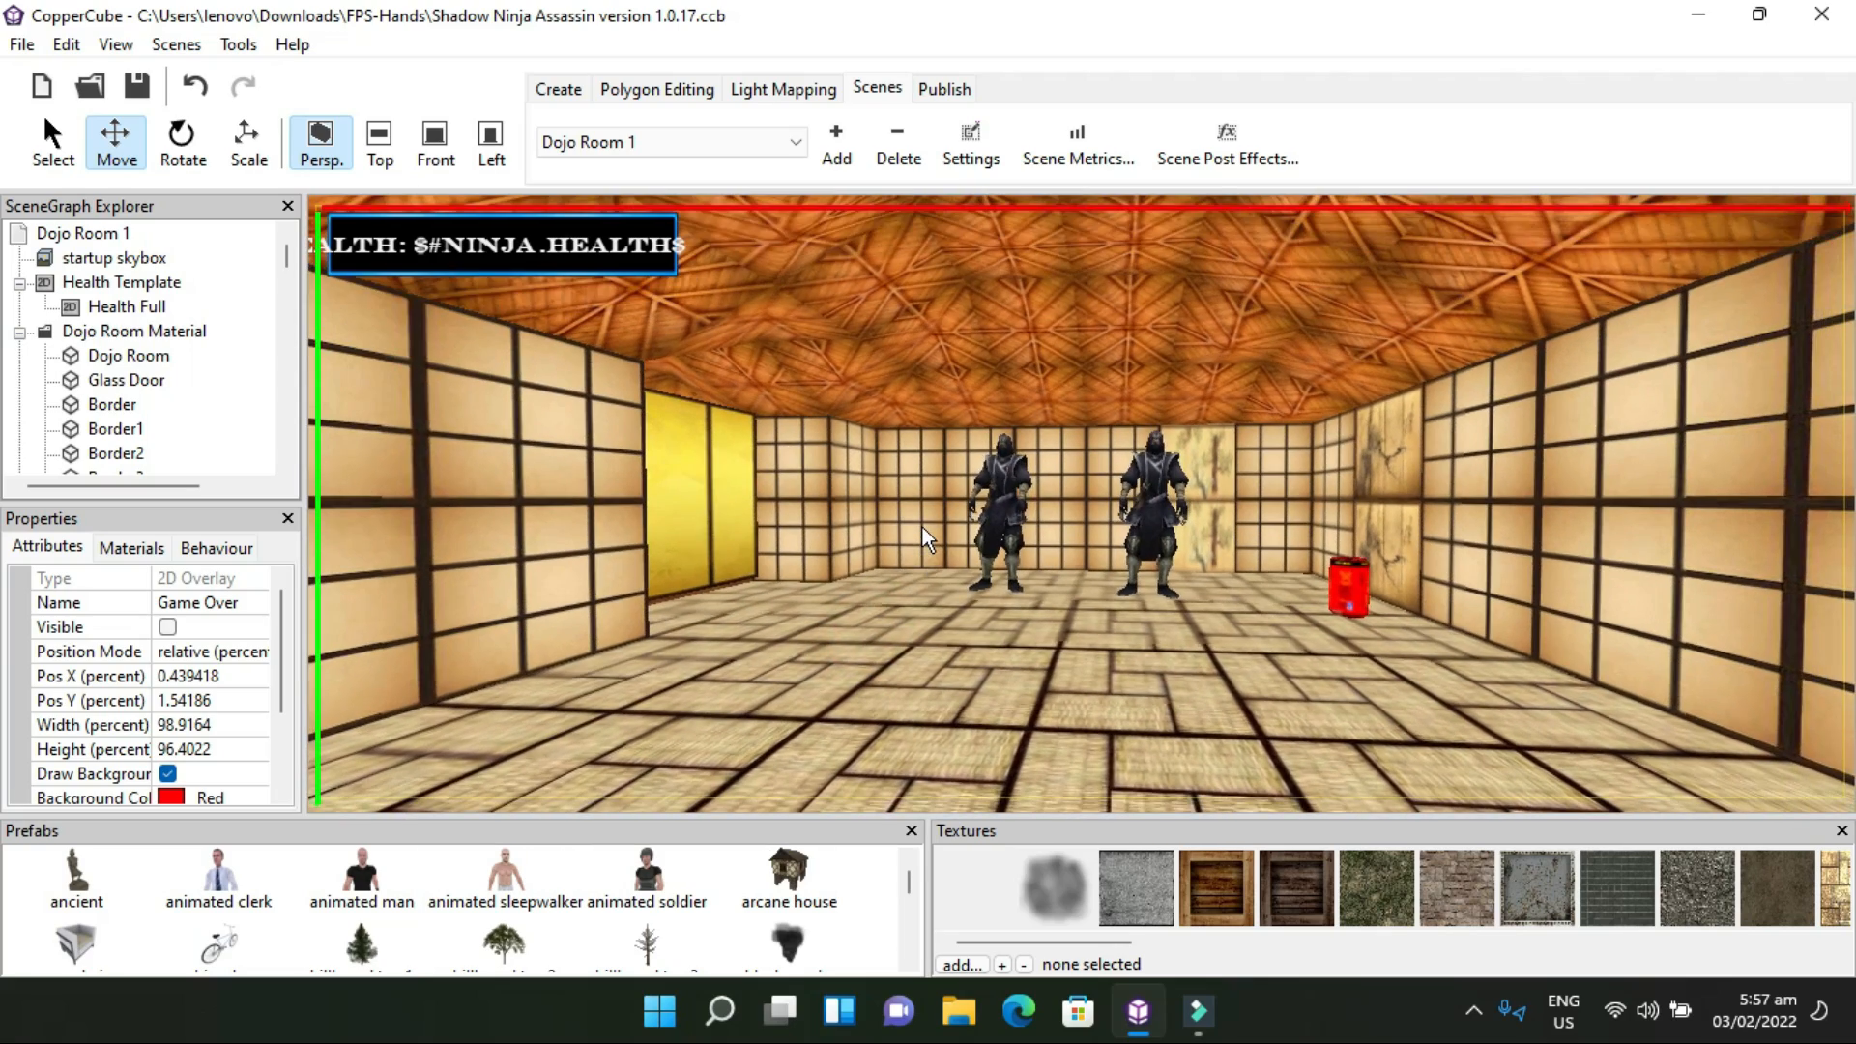
scroll(926, 511, "up", 2)
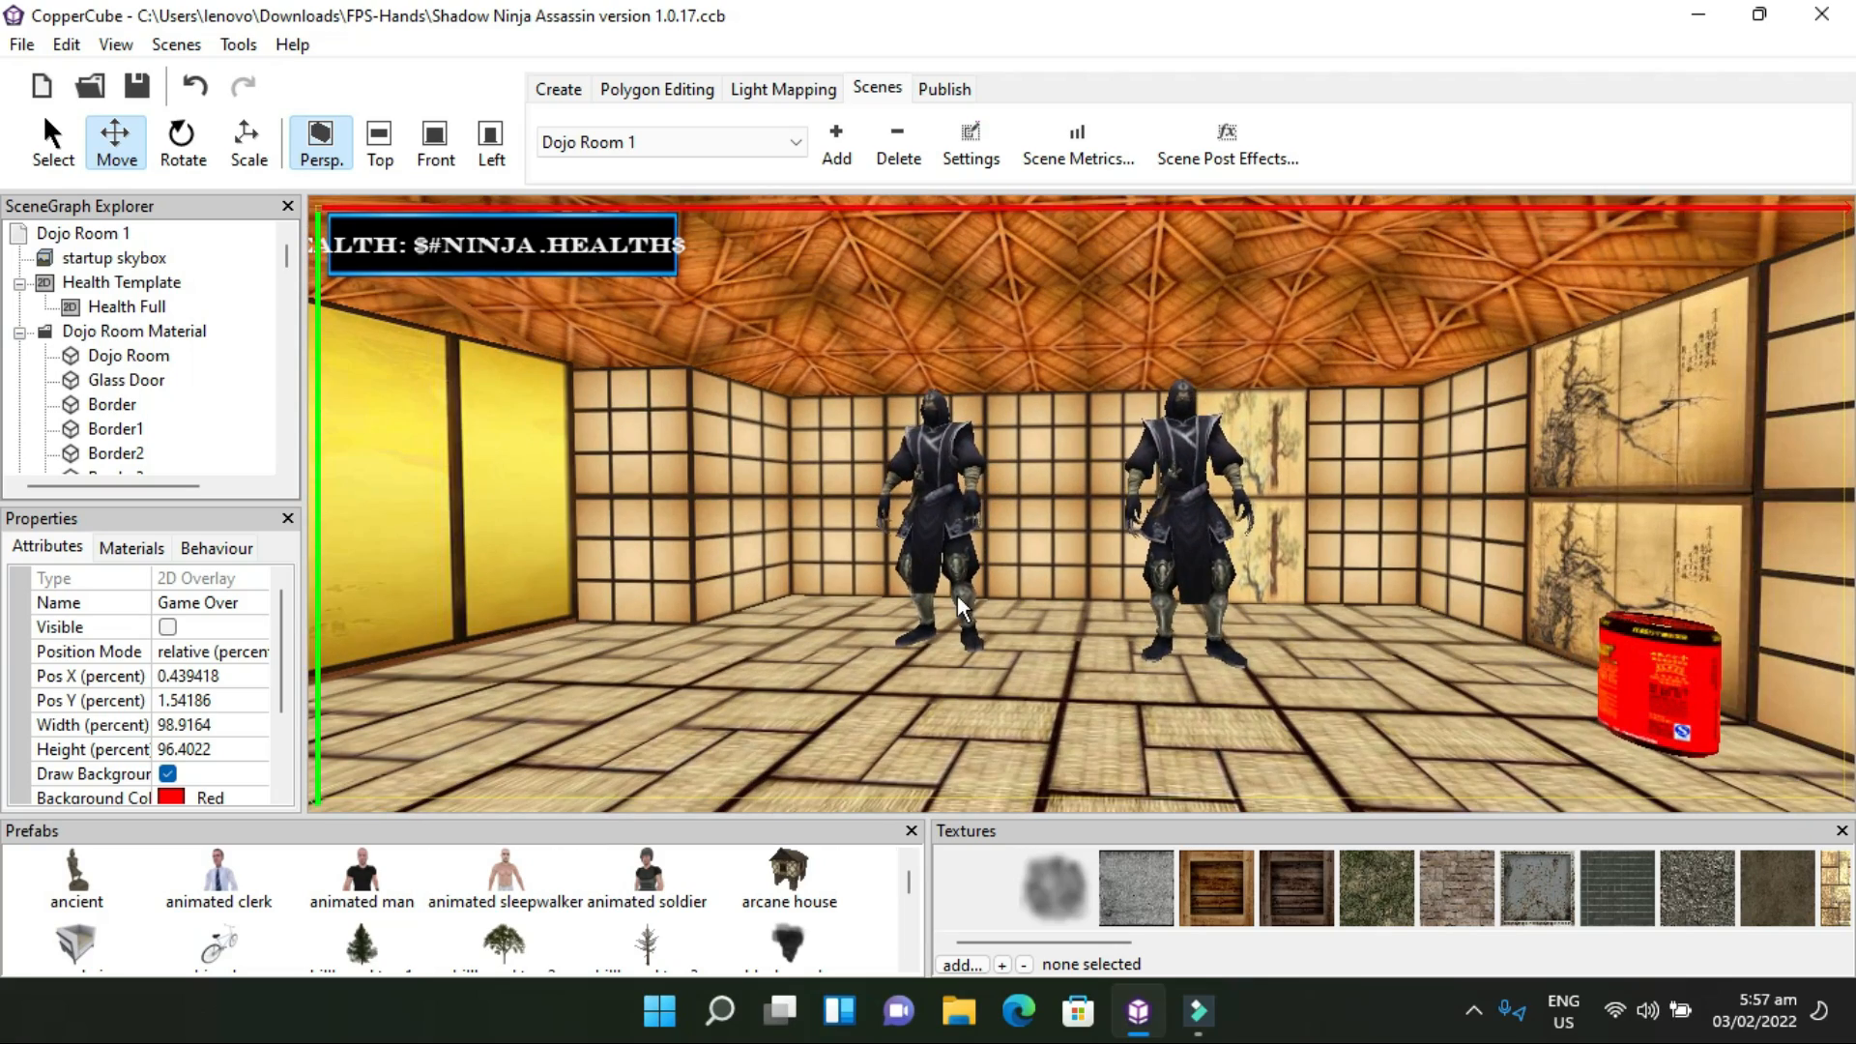
scroll(879, 660, "up", 2)
scroll(877, 655, "up", 2)
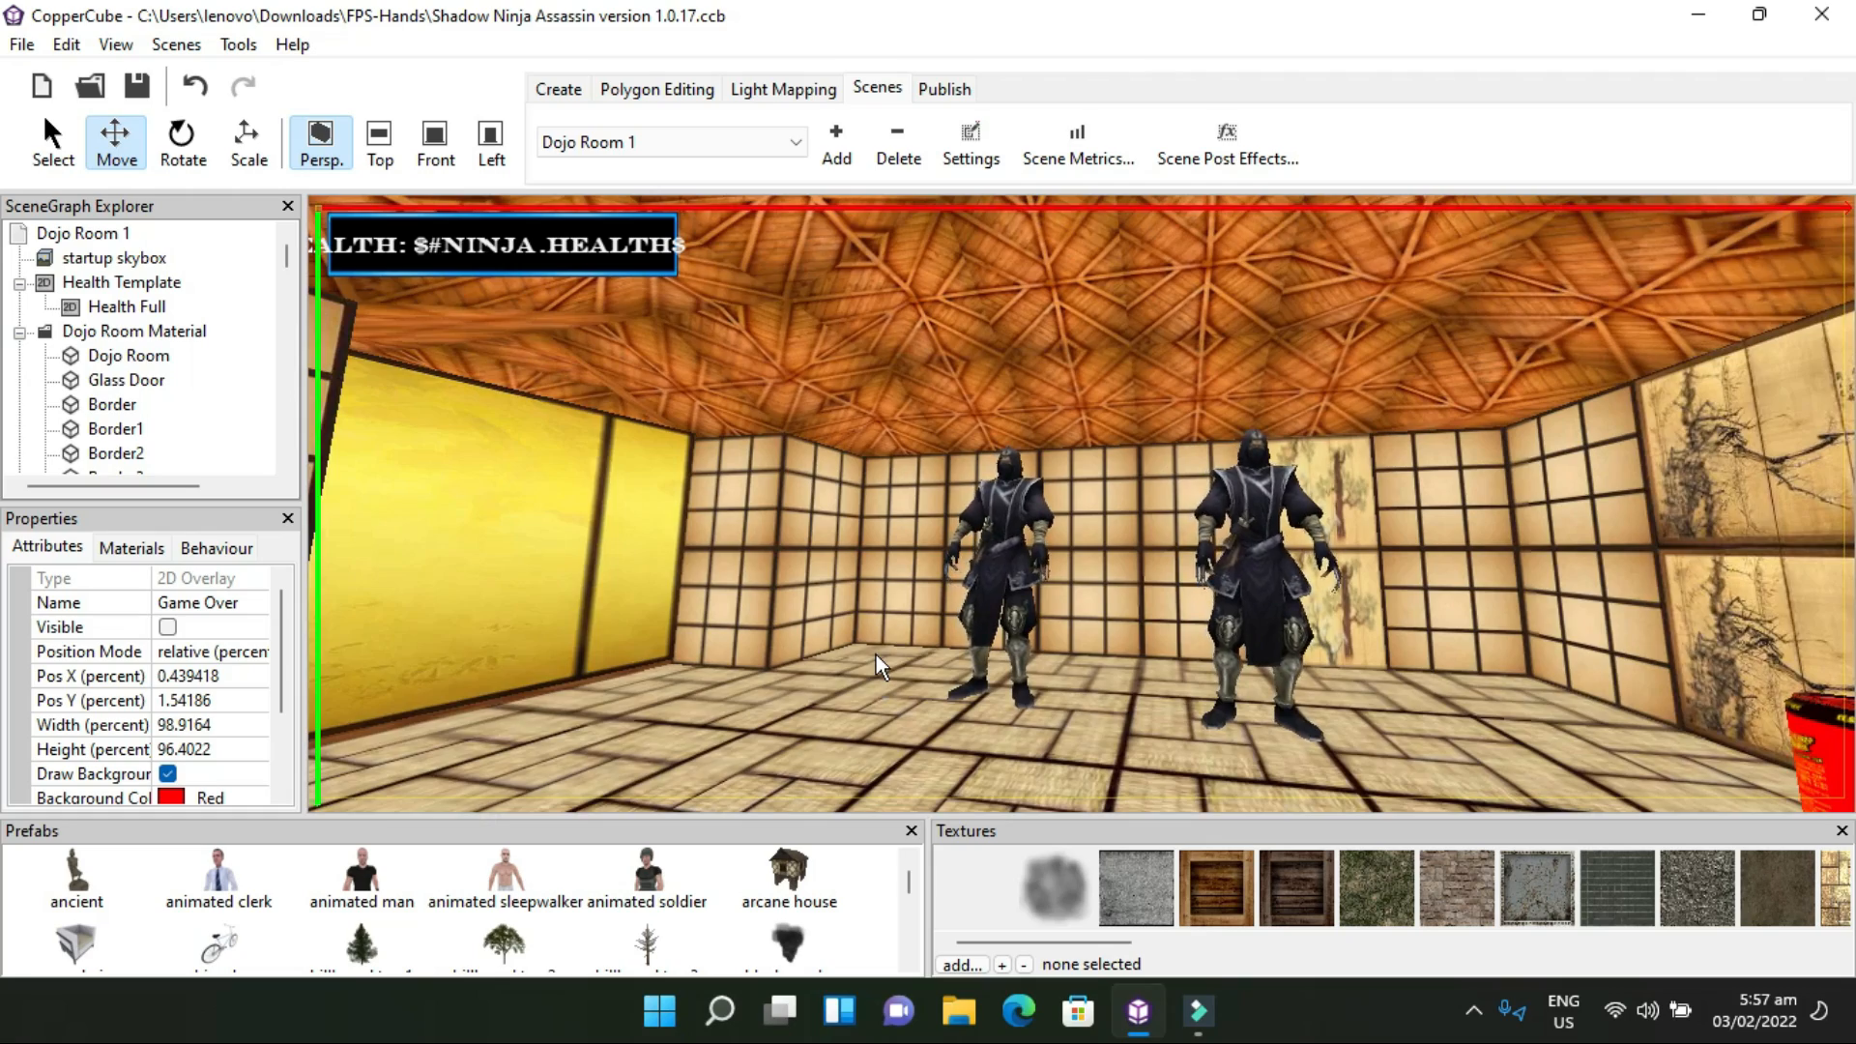
scroll(875, 652, "up", 3)
scroll(874, 651, "up", 2)
scroll(891, 618, "up", 2)
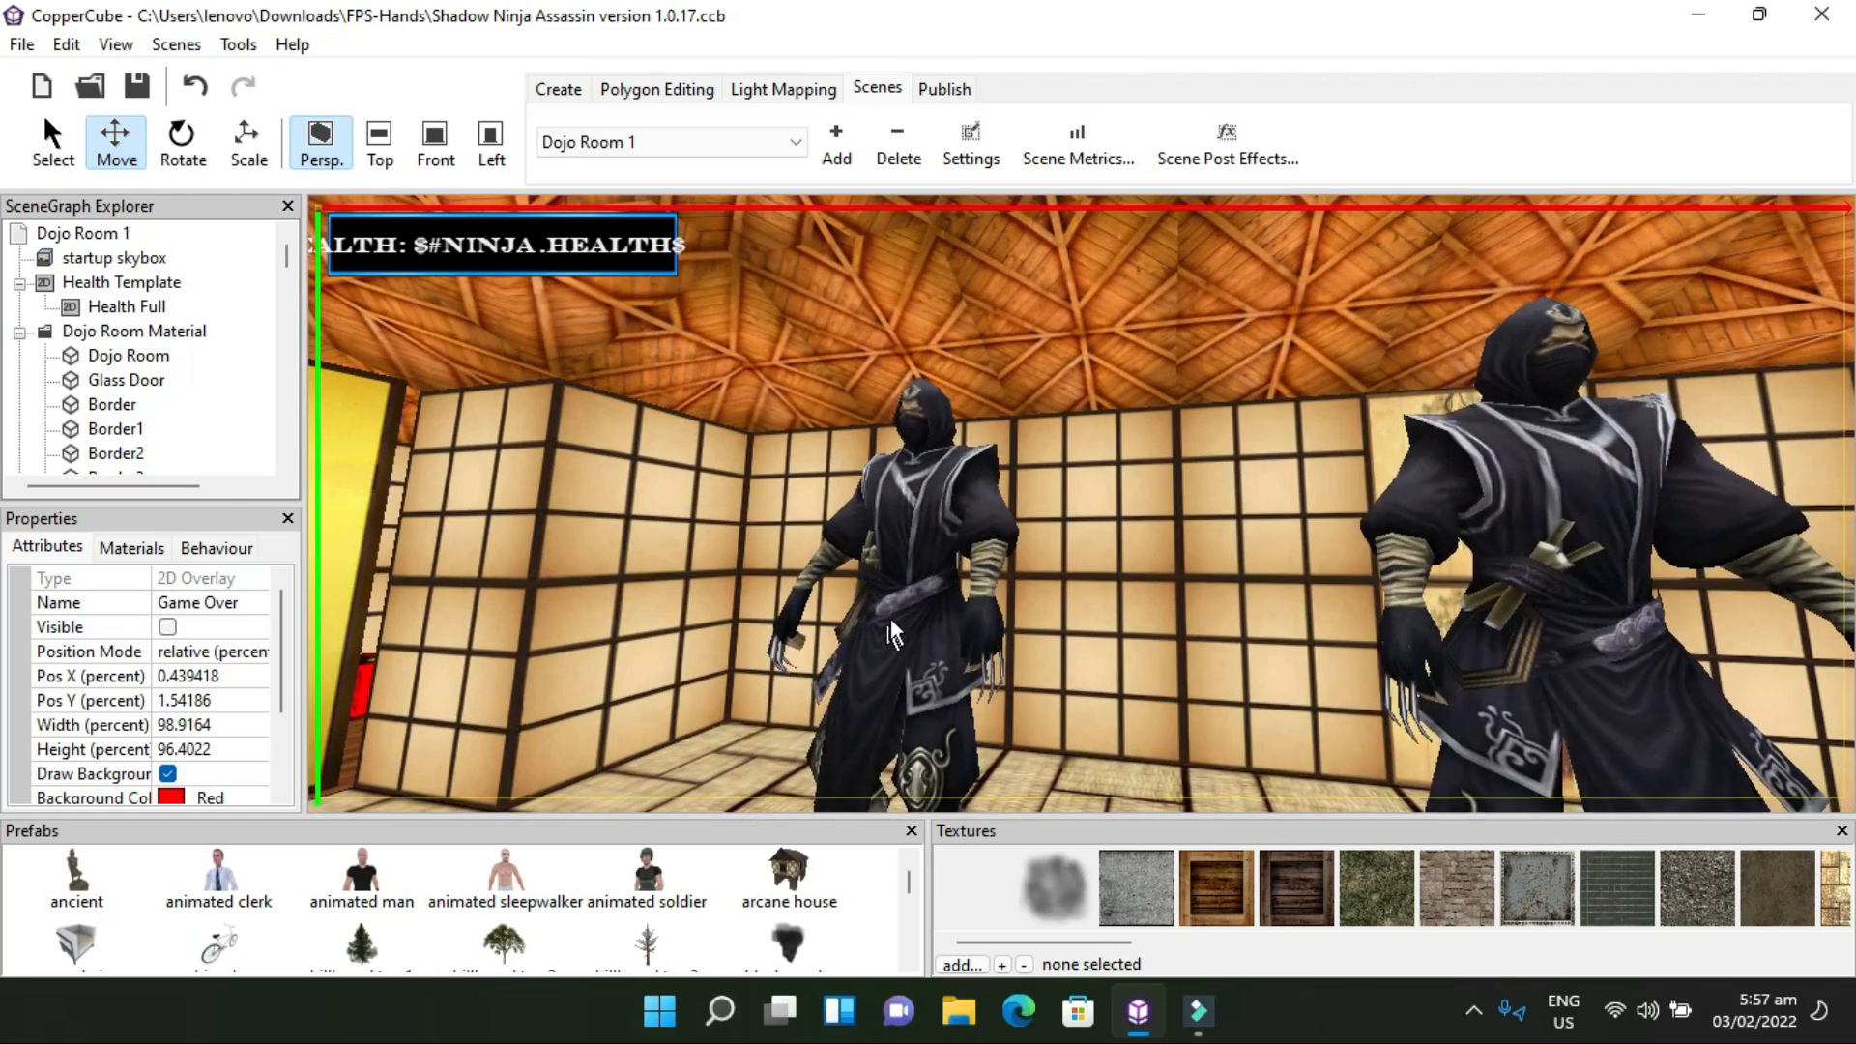
left_click(866, 524)
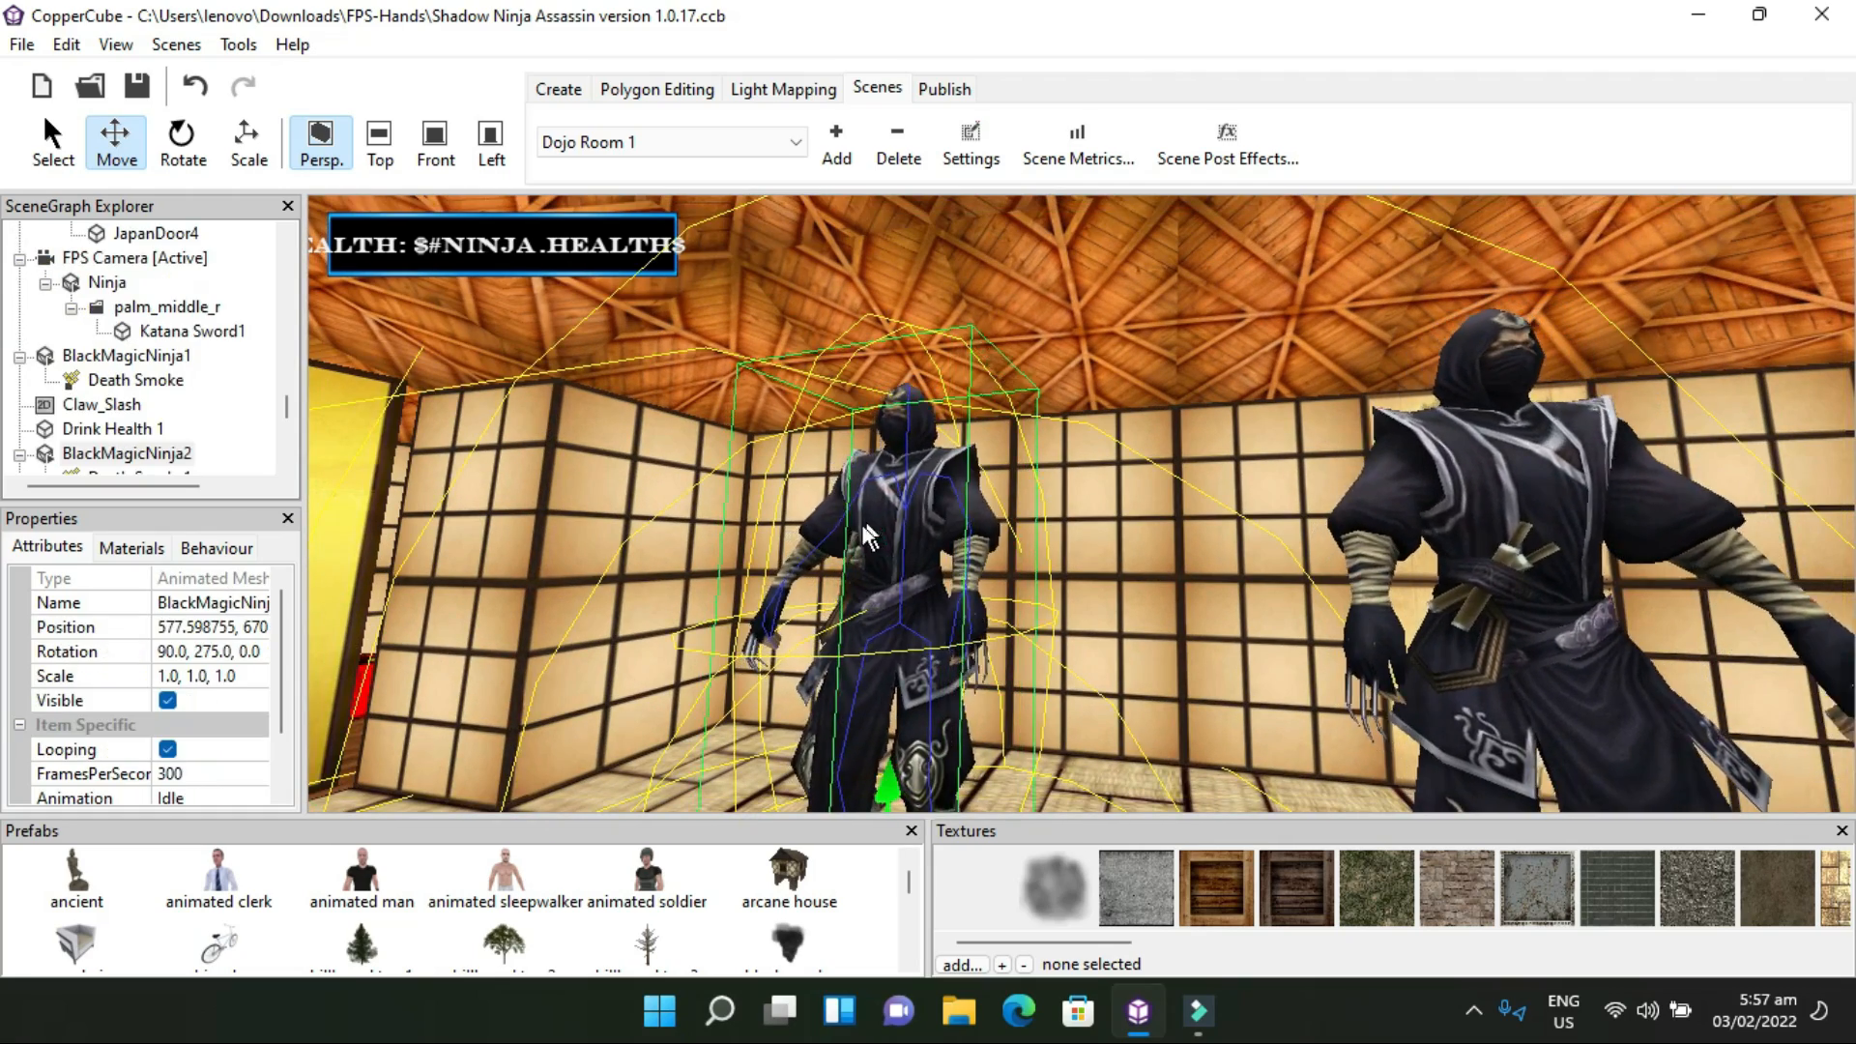
Open the on-die action list of BlackMagicNinja2's Game Actor with Health behaviour
left_click(218, 547)
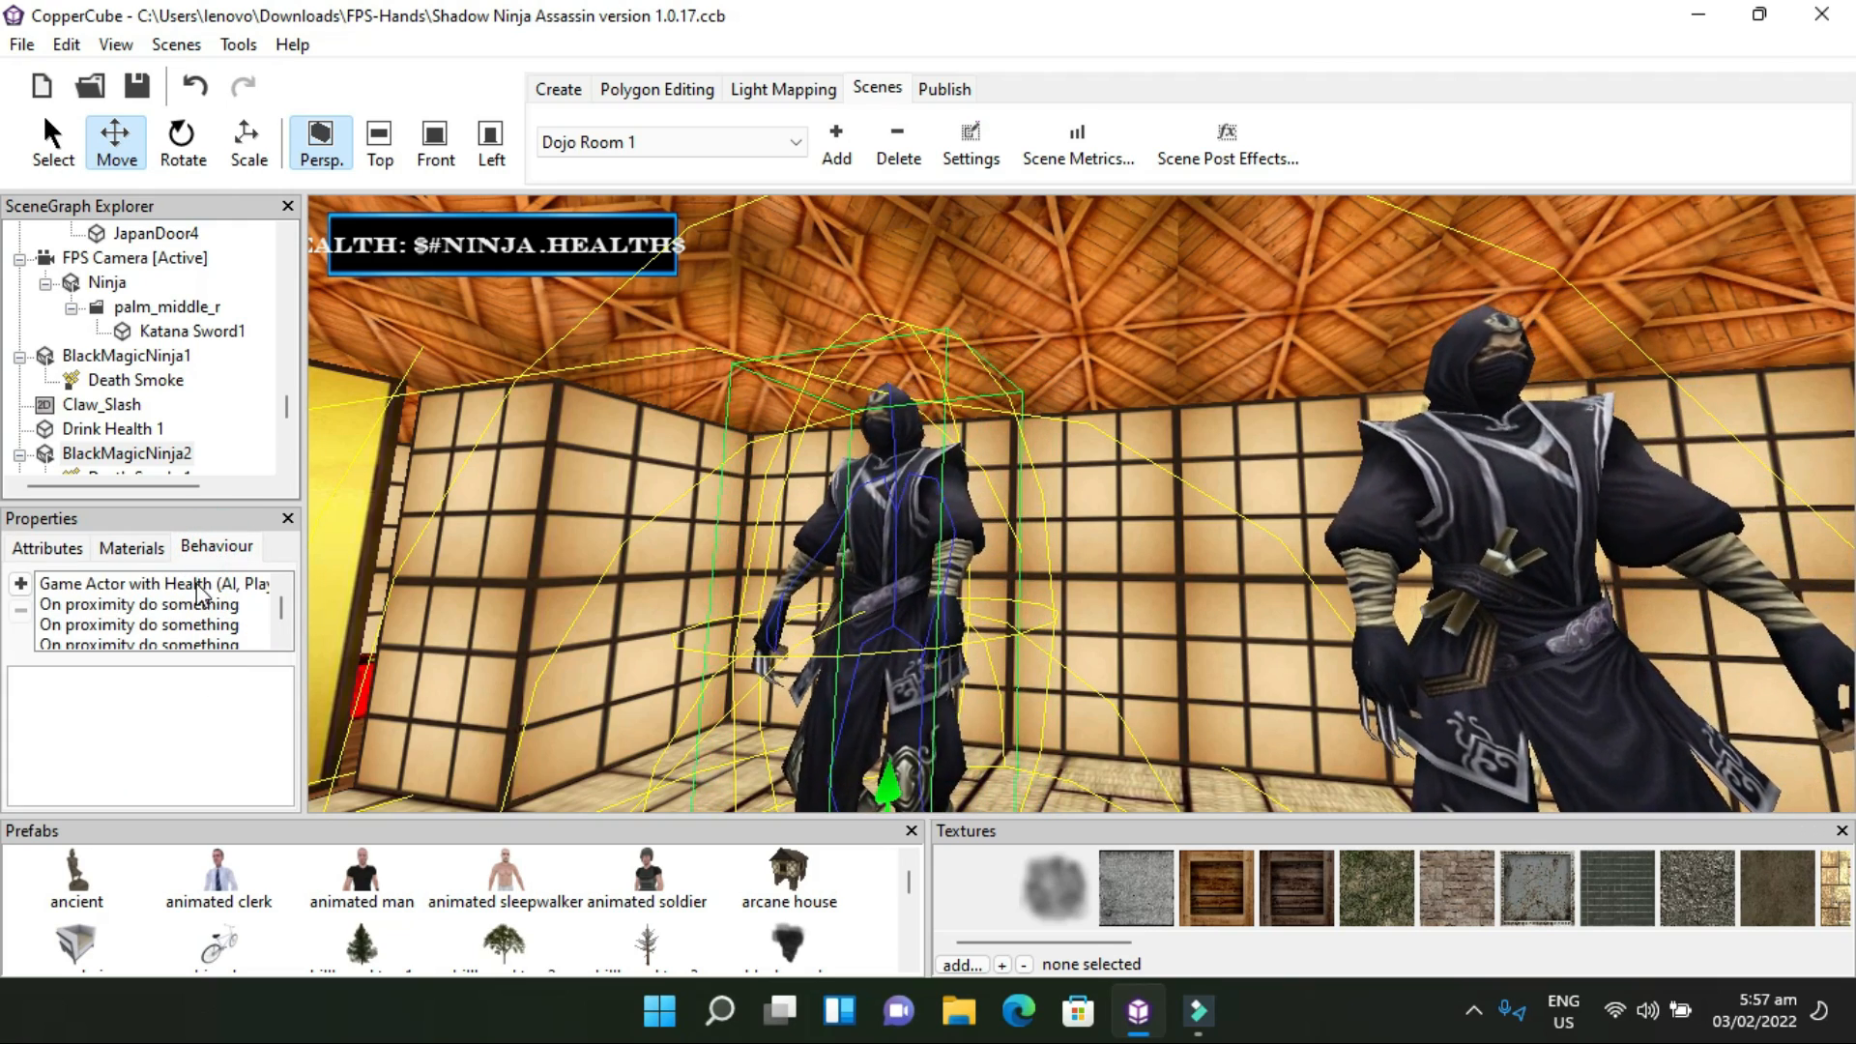
left_click(197, 586)
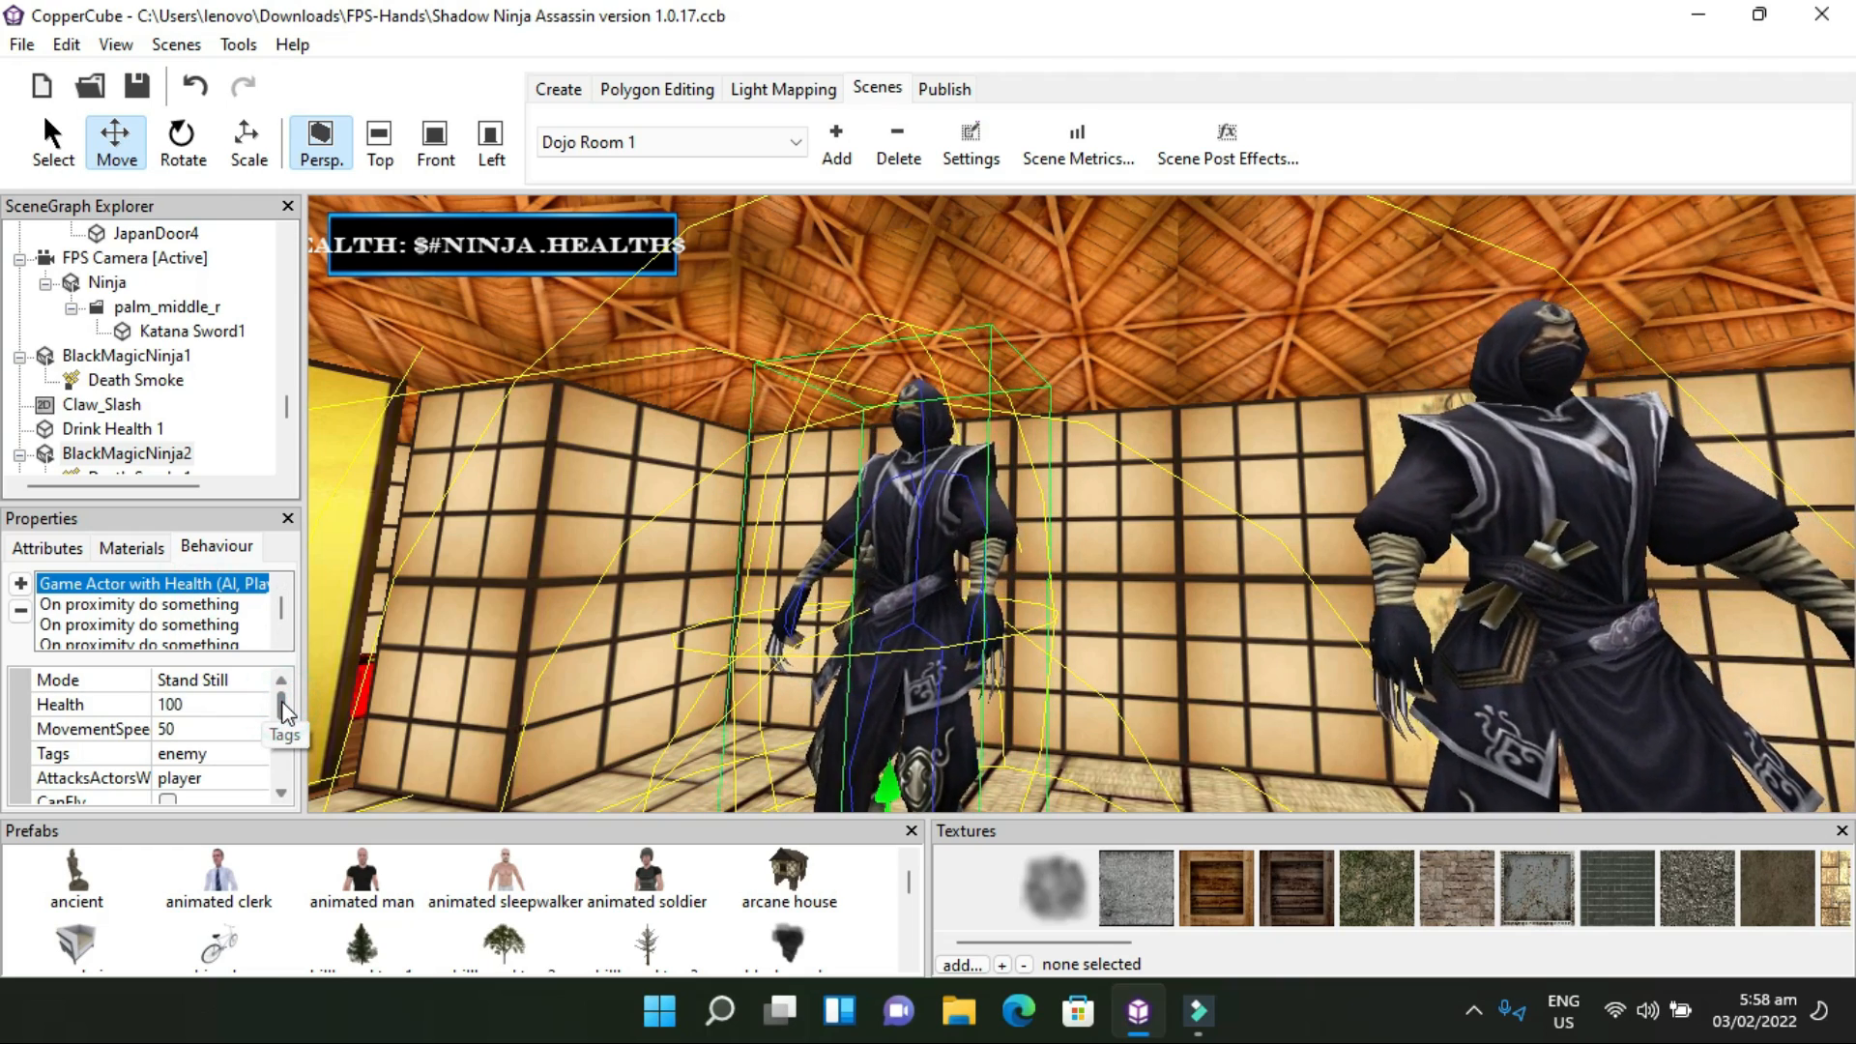
scroll(281, 715, "down", 1)
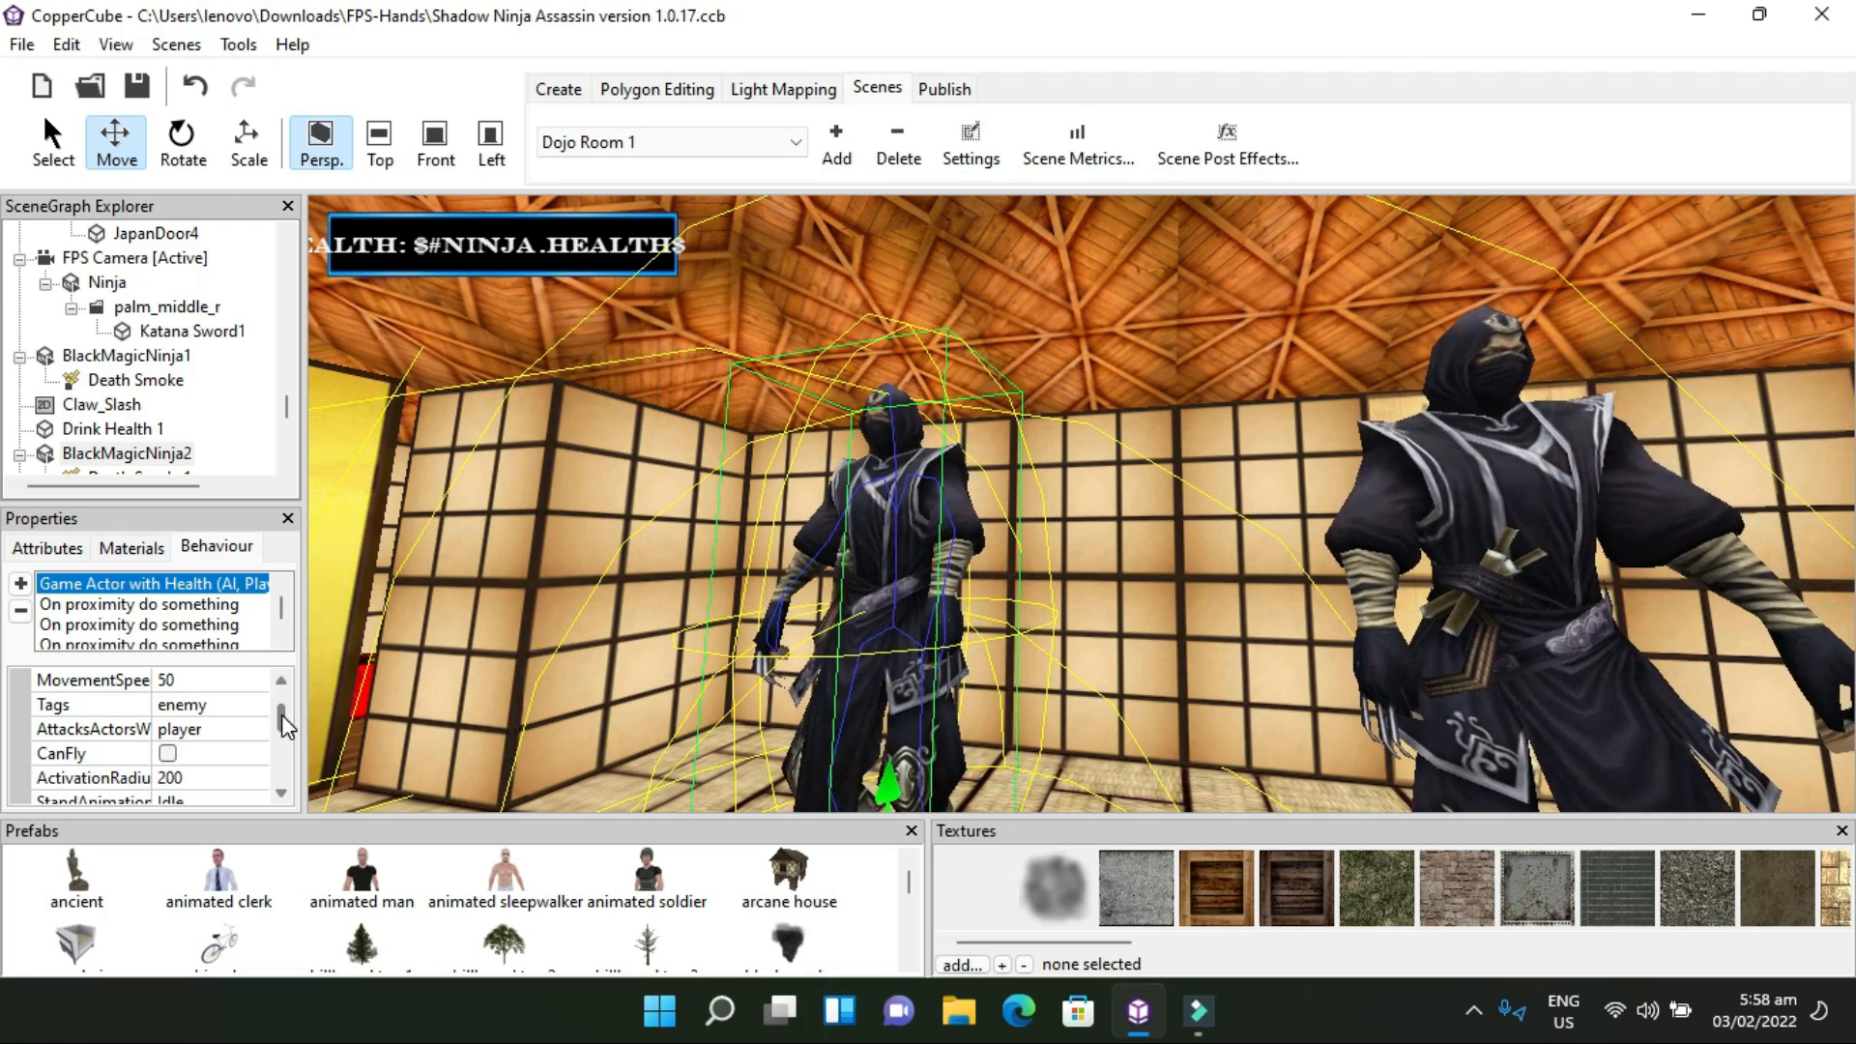
left_click_drag(283, 720, 282, 767)
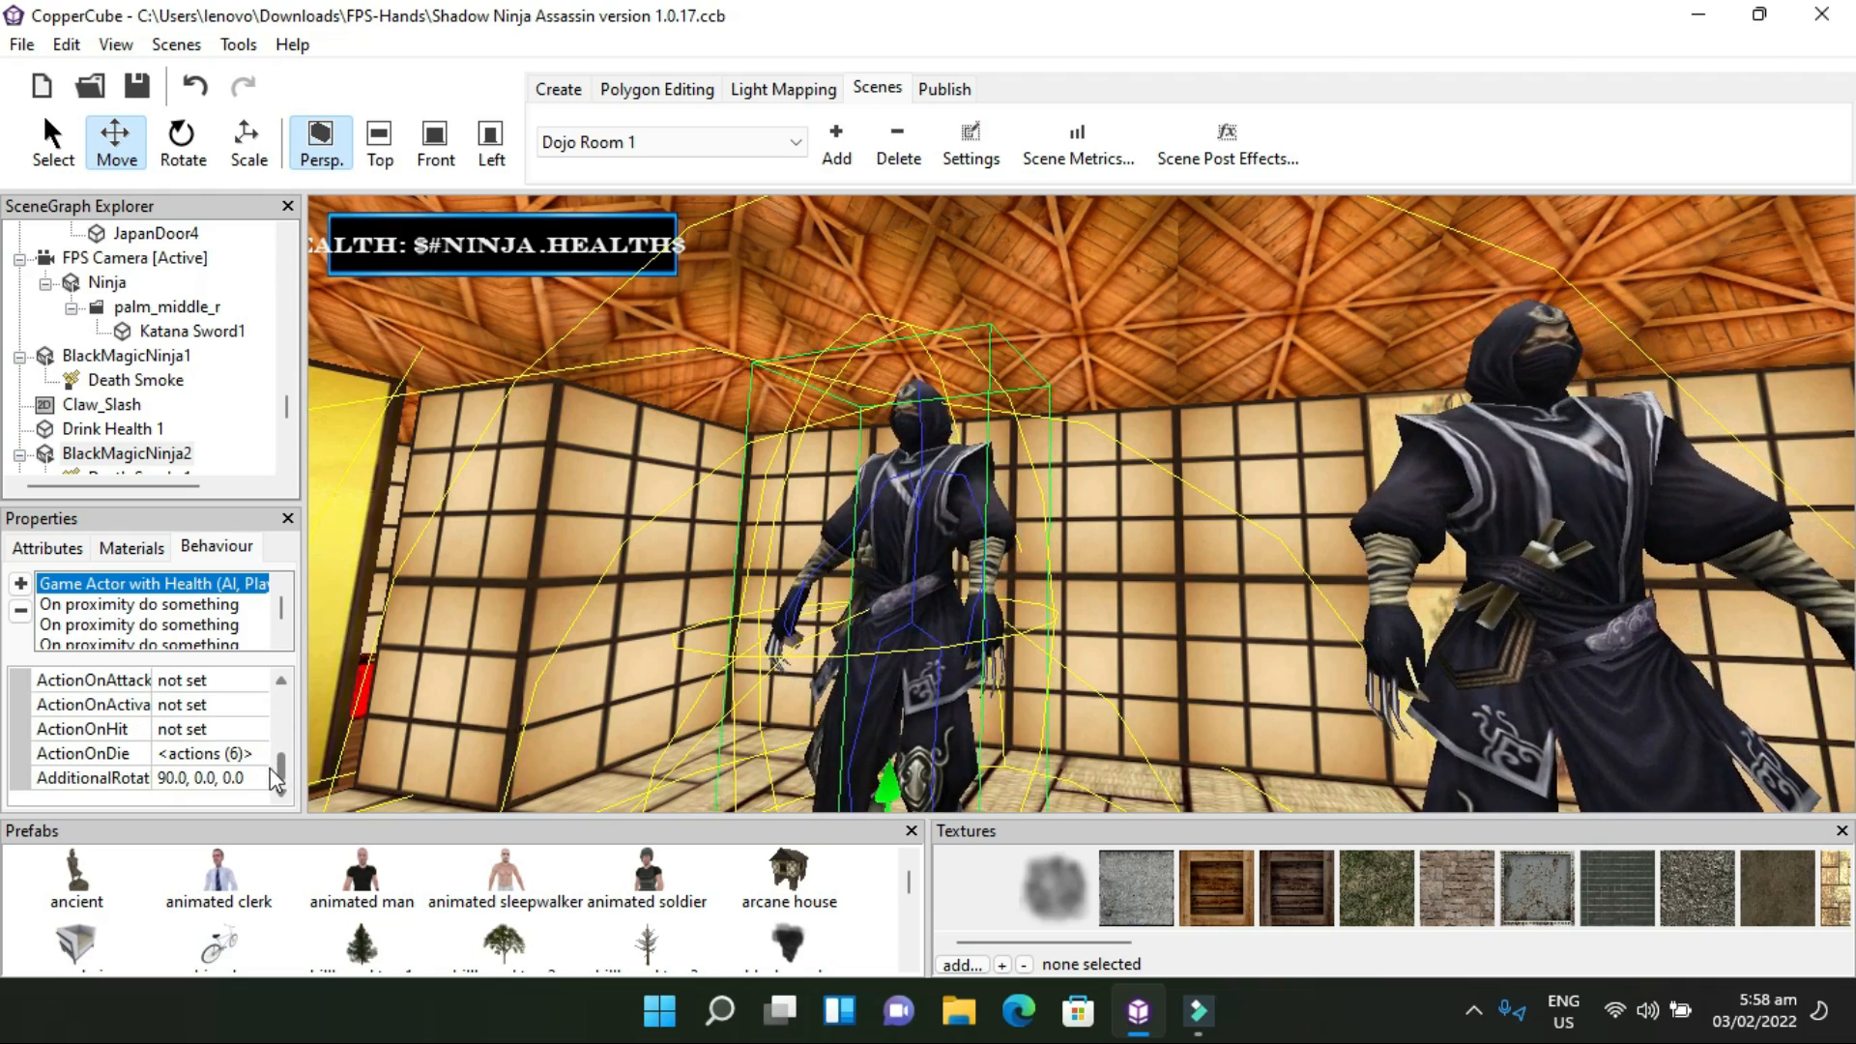
left_click(257, 755)
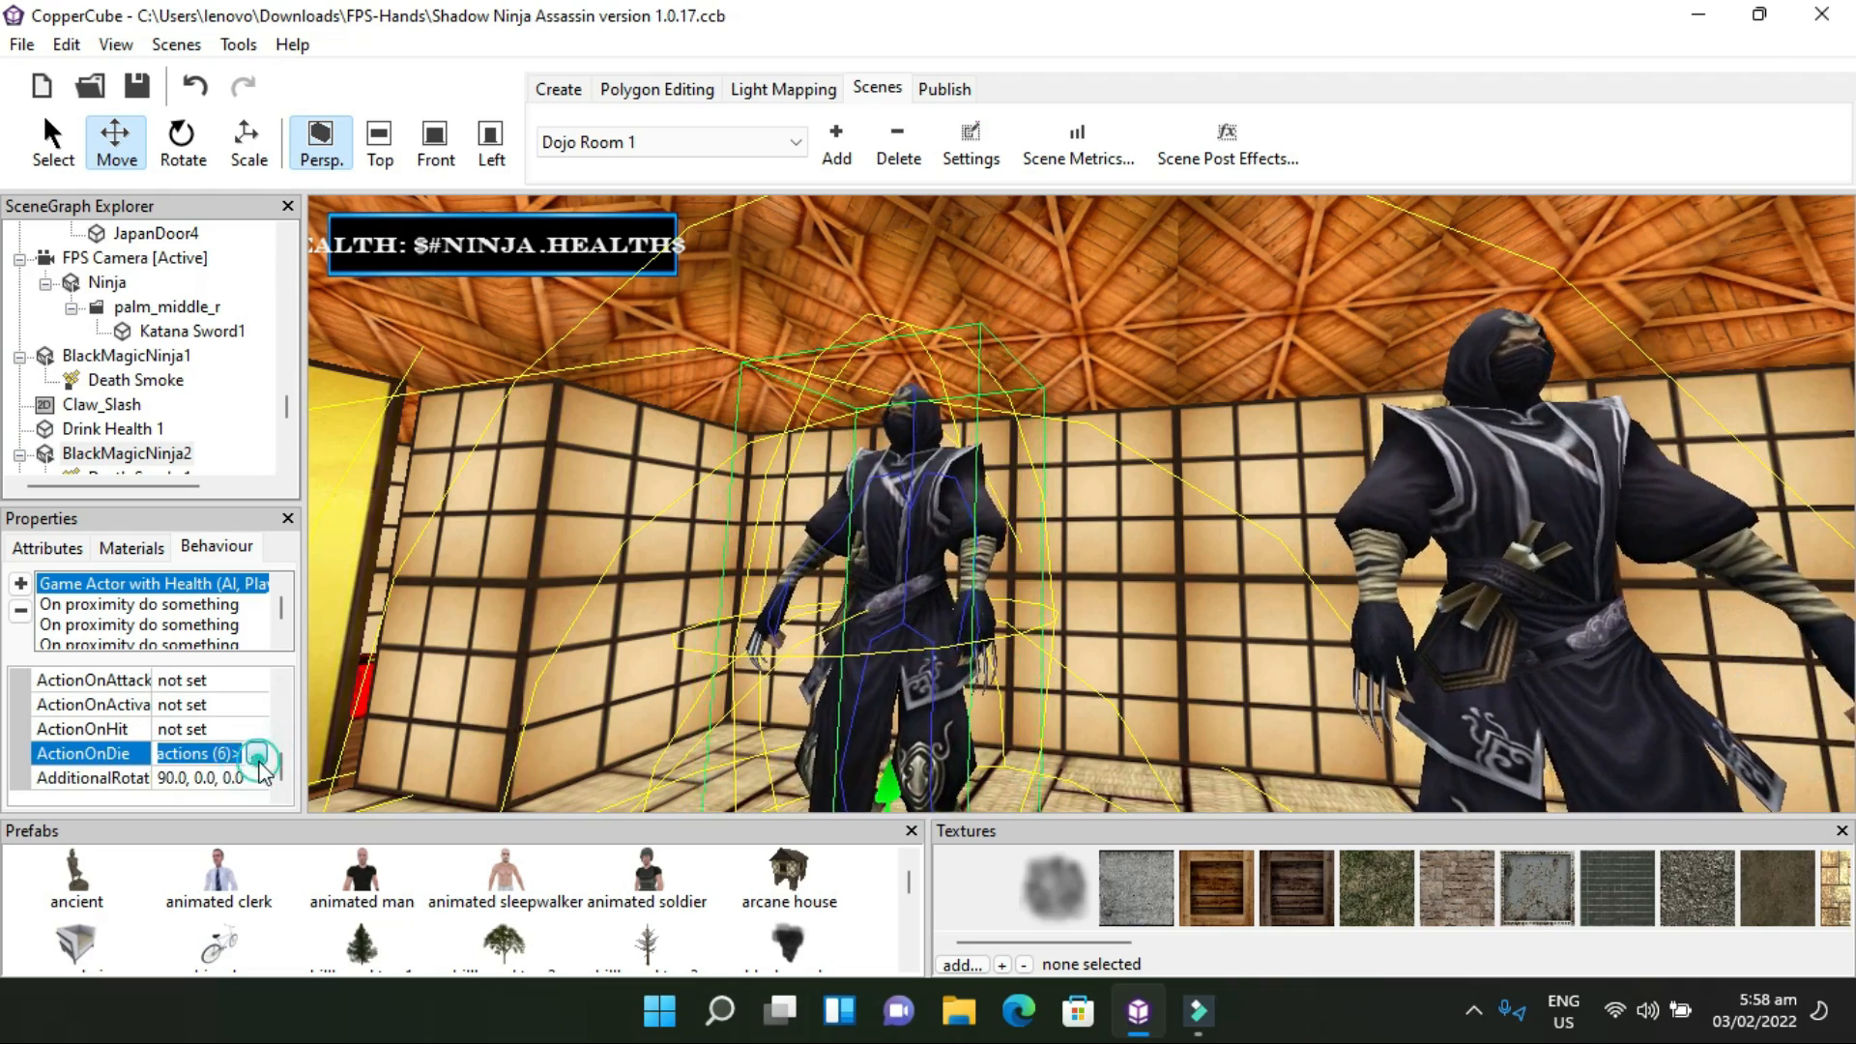
left_click(257, 755)
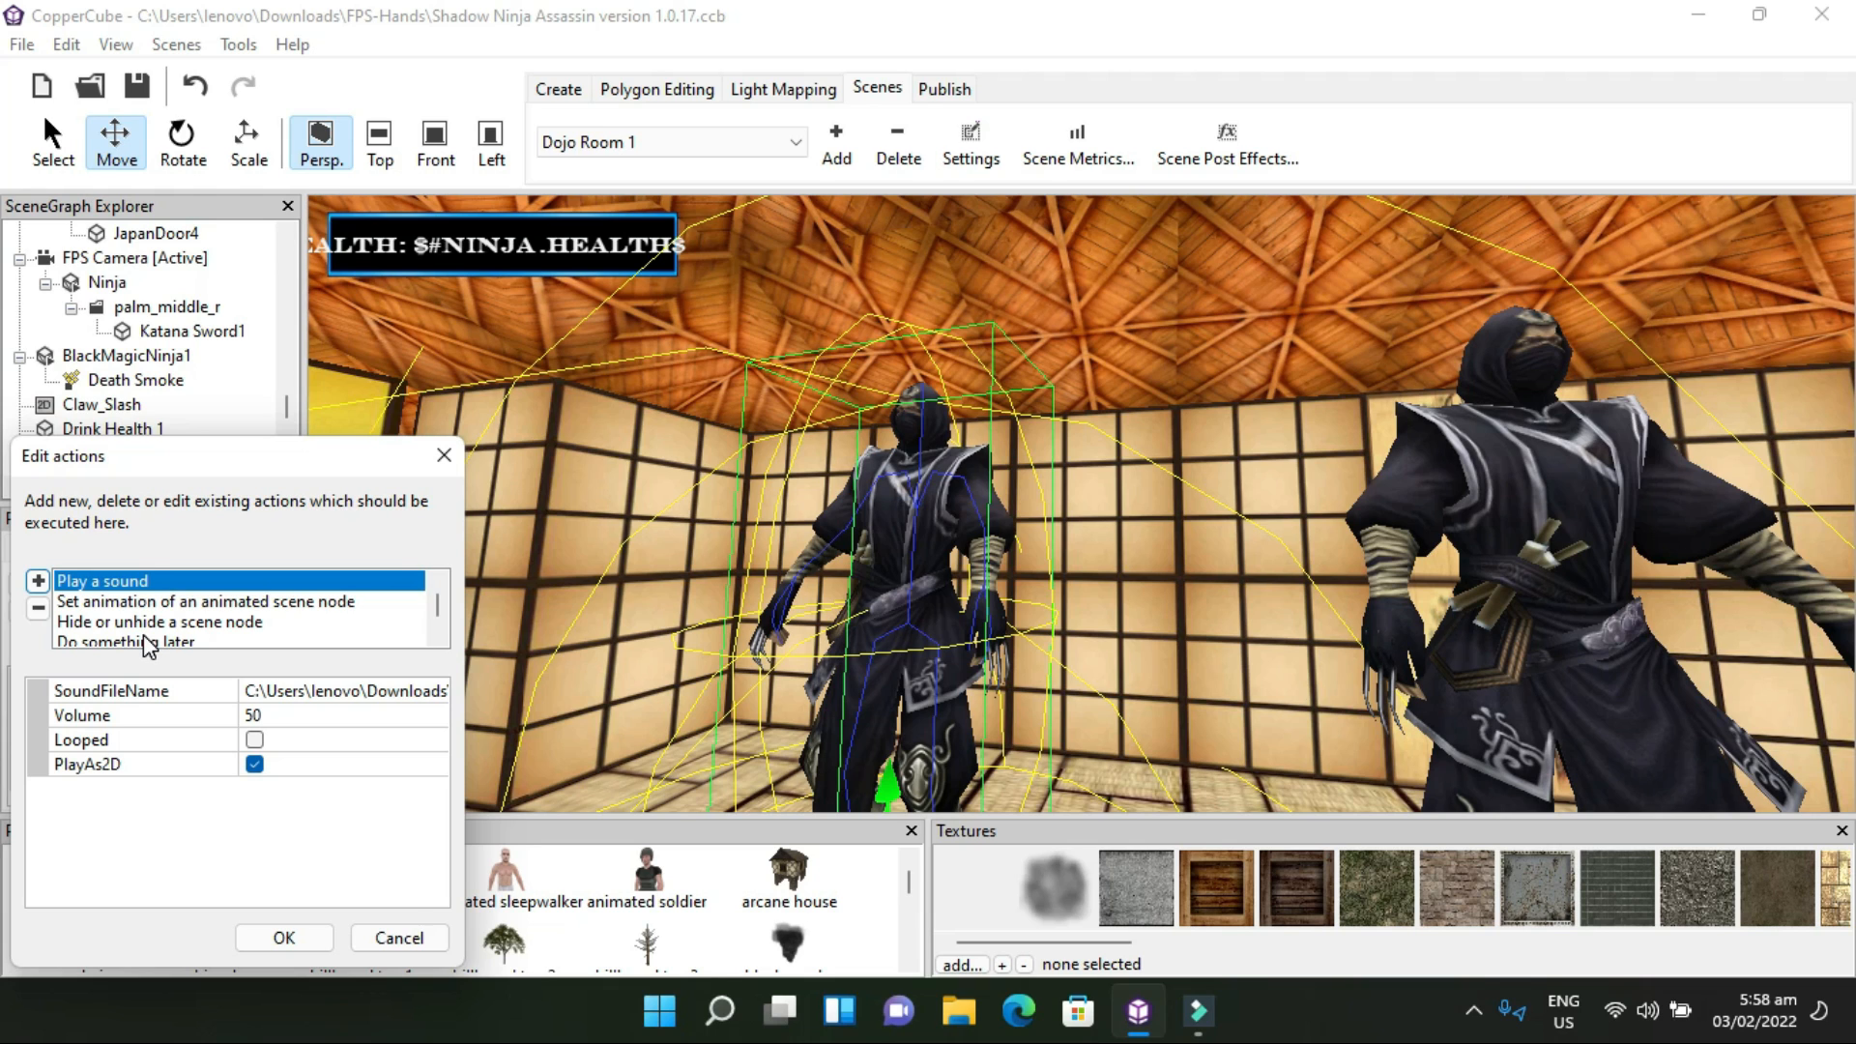
Check the settings of the Set animation action and the first Hide or unhide a scene node action
left_click(92, 601)
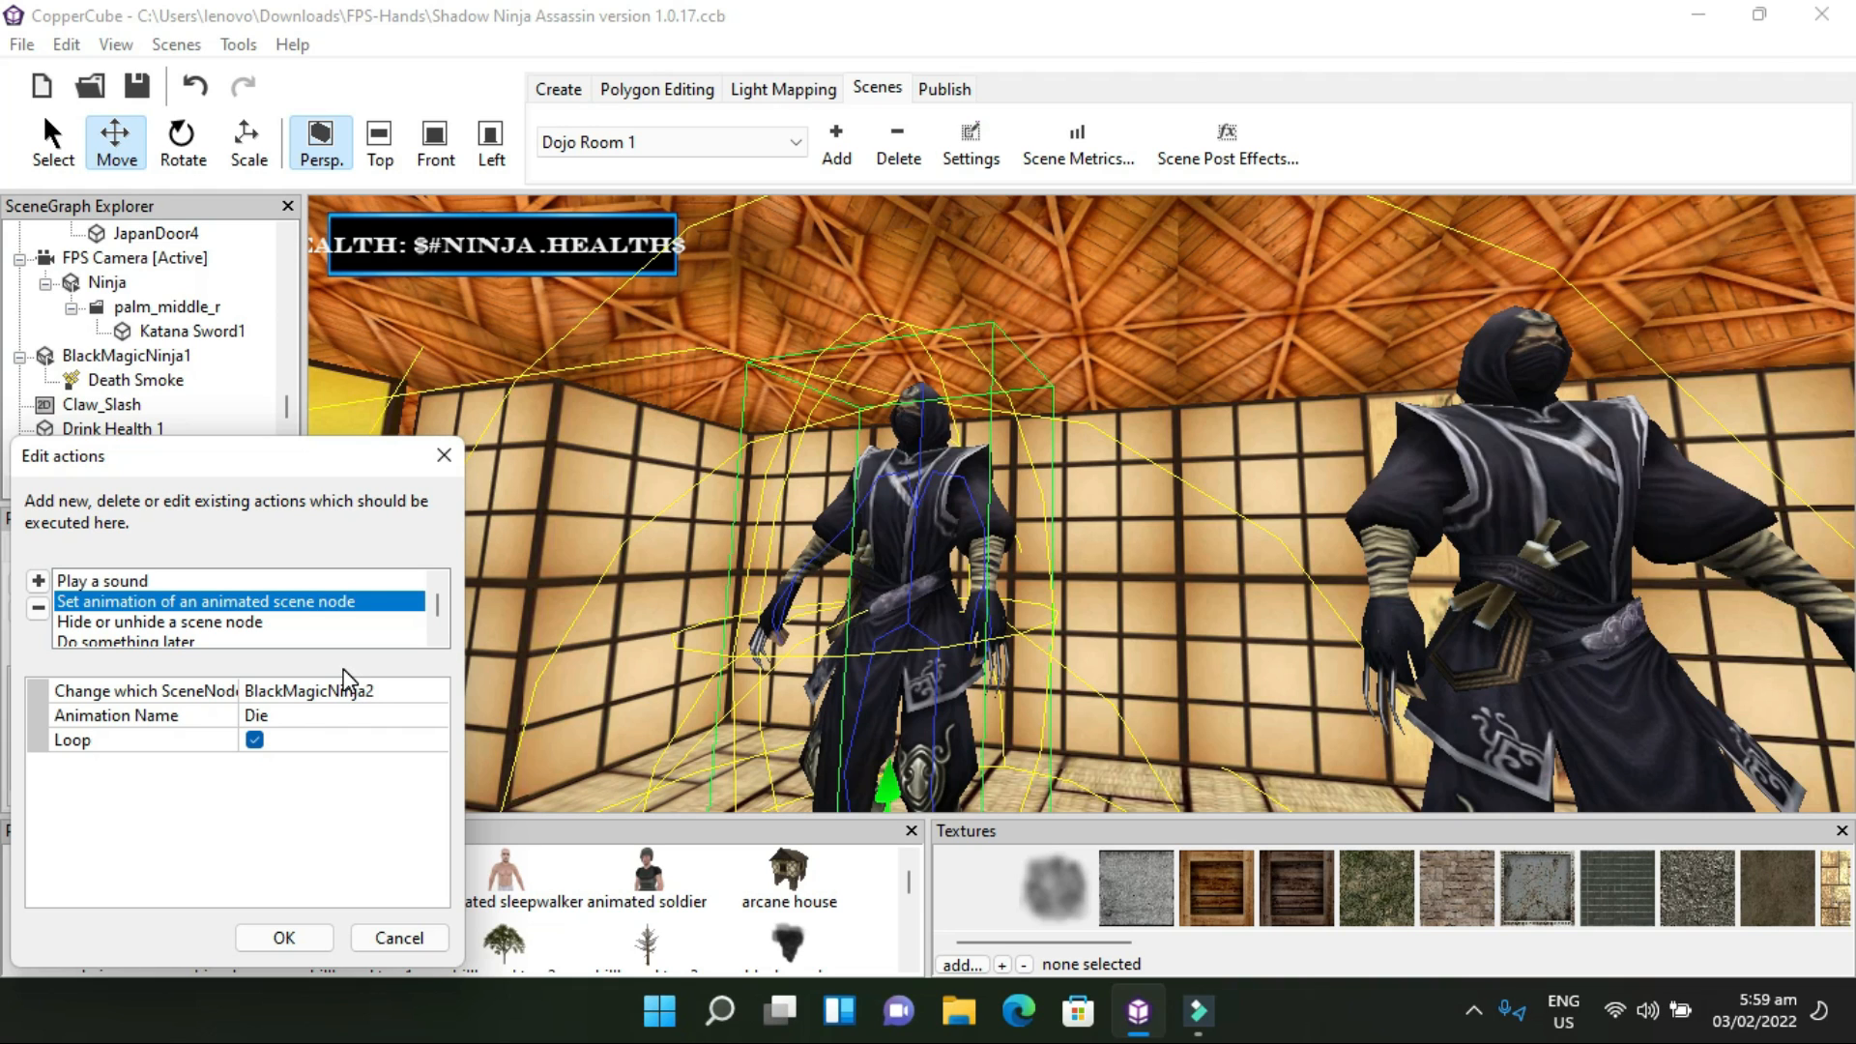
left_click(257, 630)
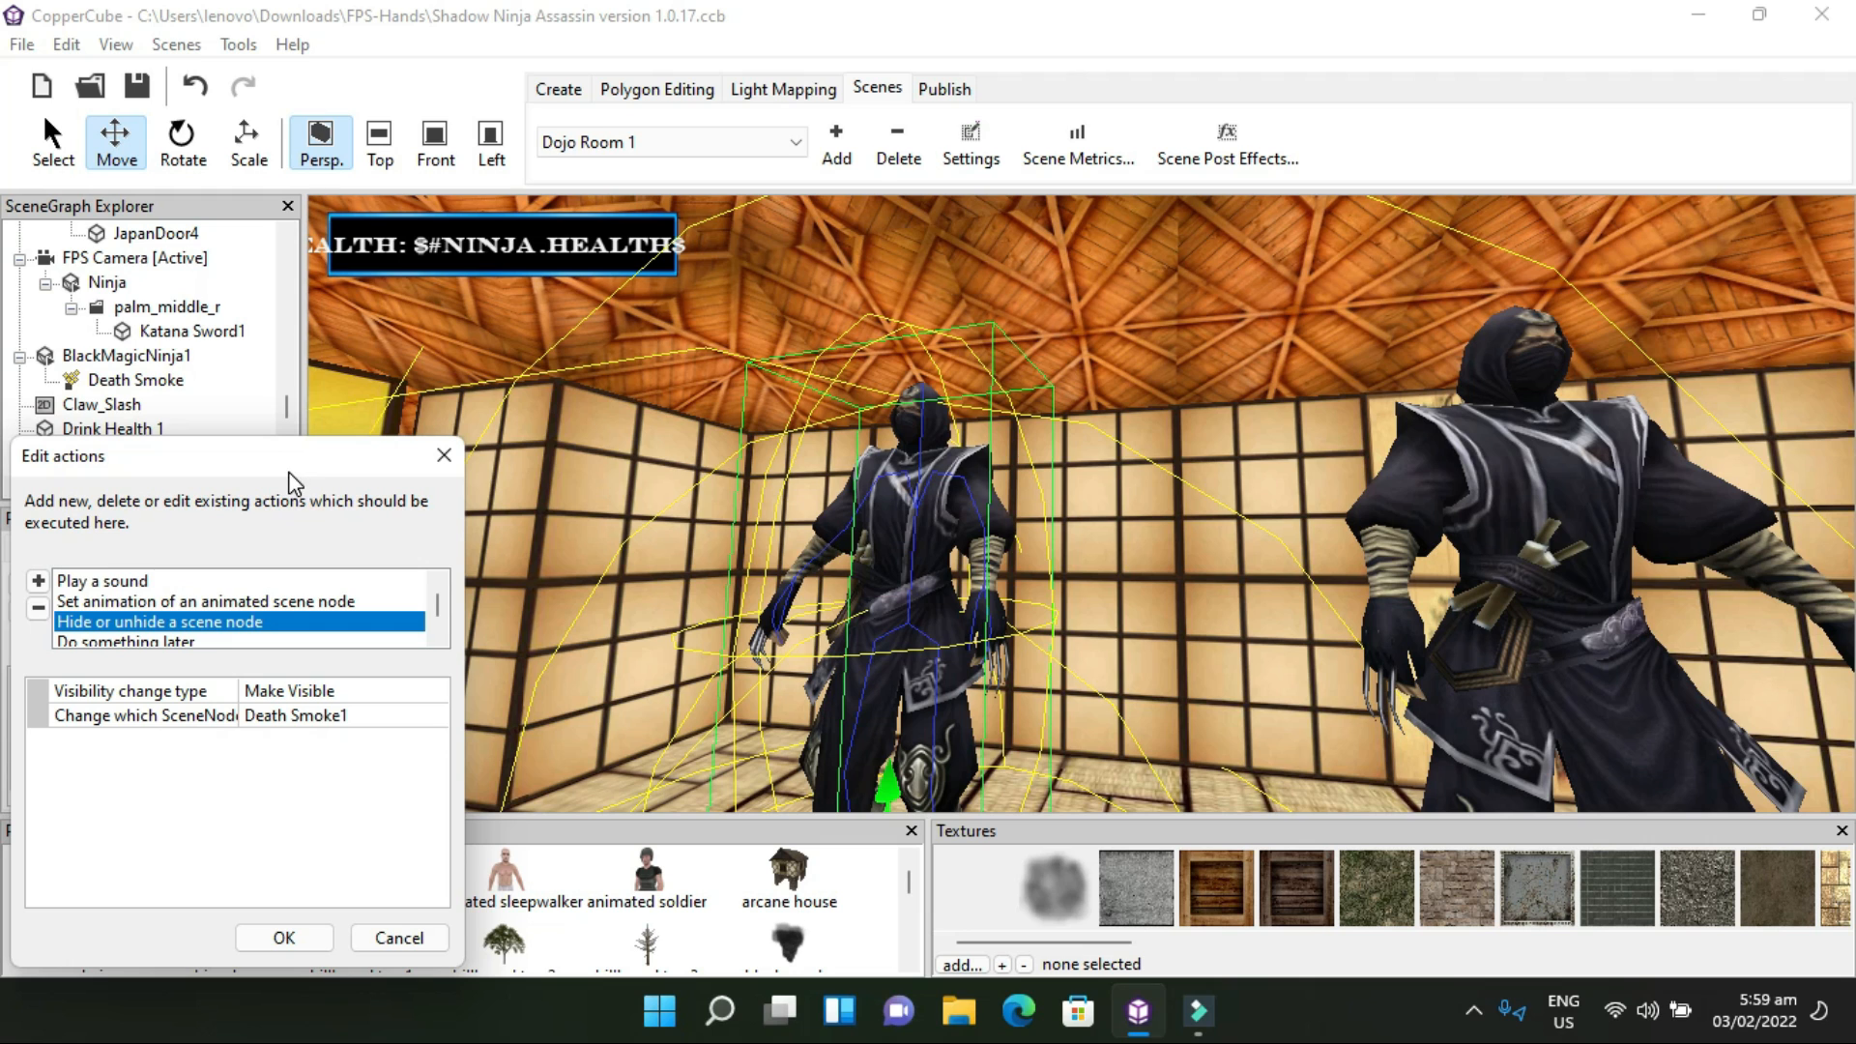
left_click(289, 471)
left_click_drag(289, 472, 403, 429)
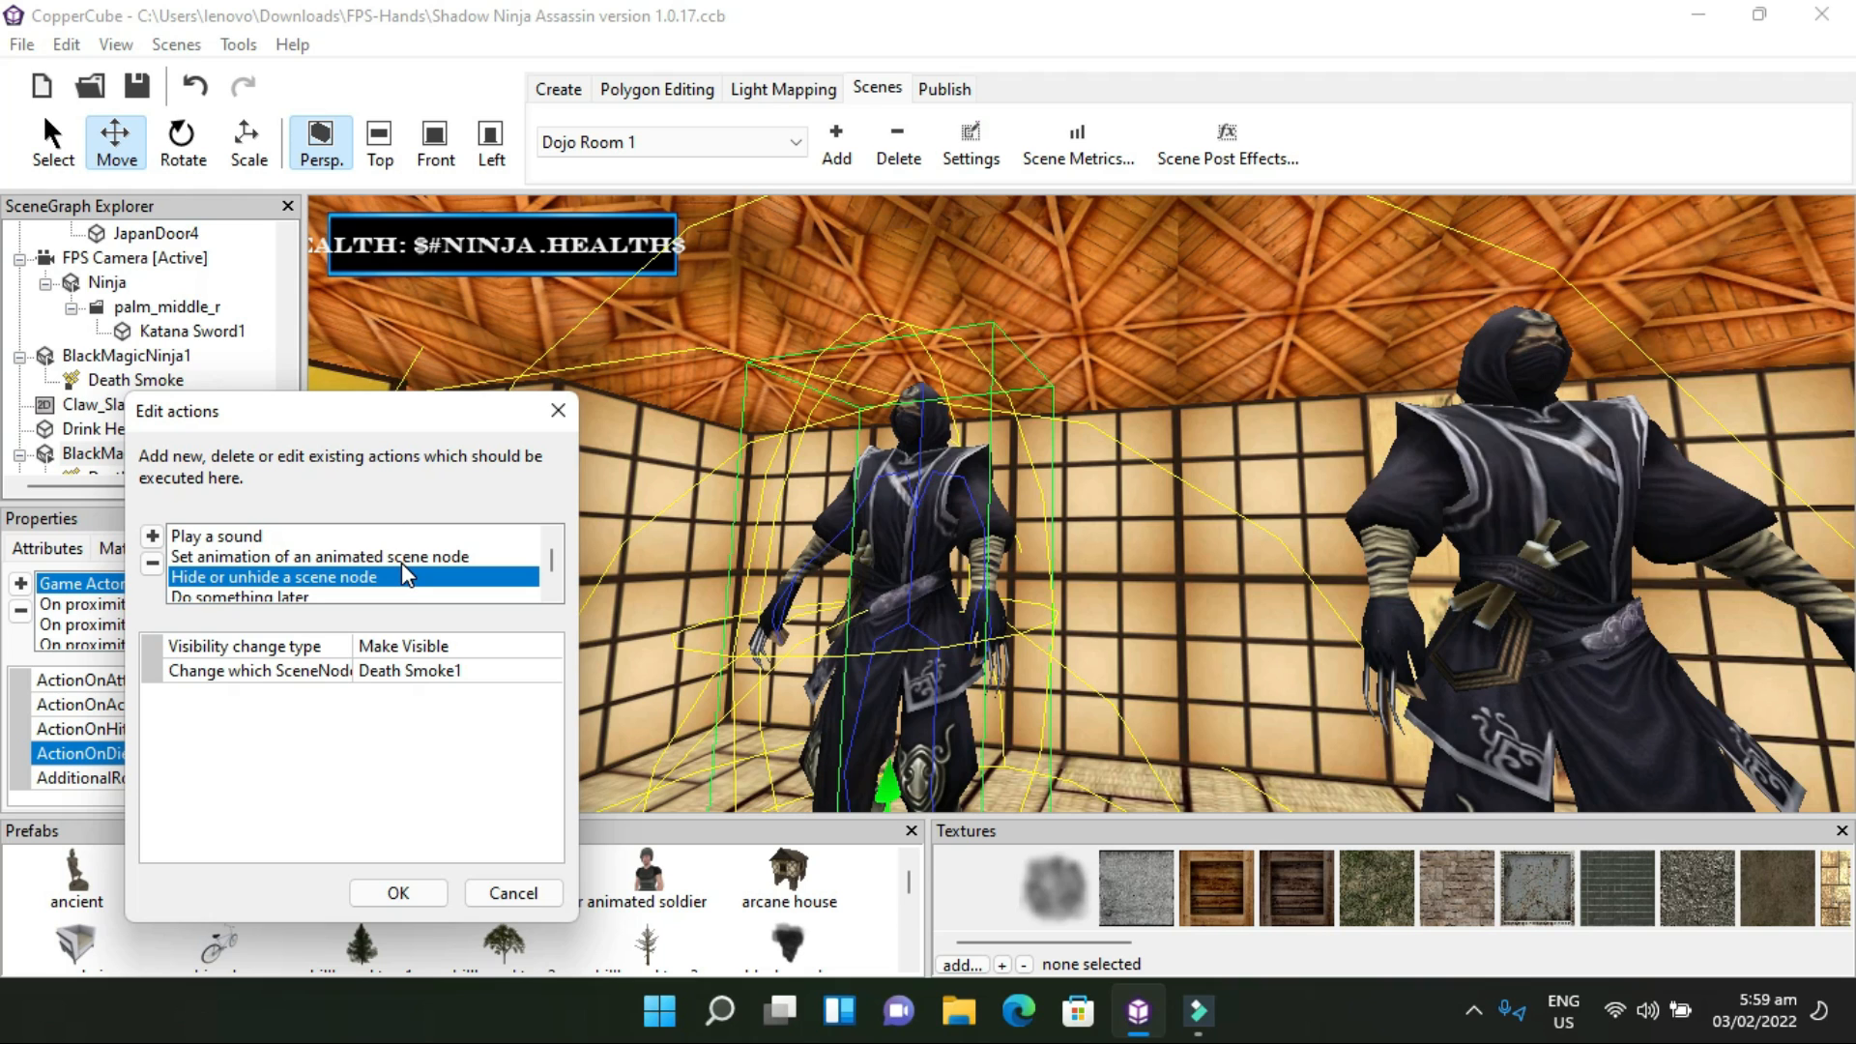
Examine the scene node deletion nested in the Do something later action, and close it without changes
scroll(402, 563, "down", 2)
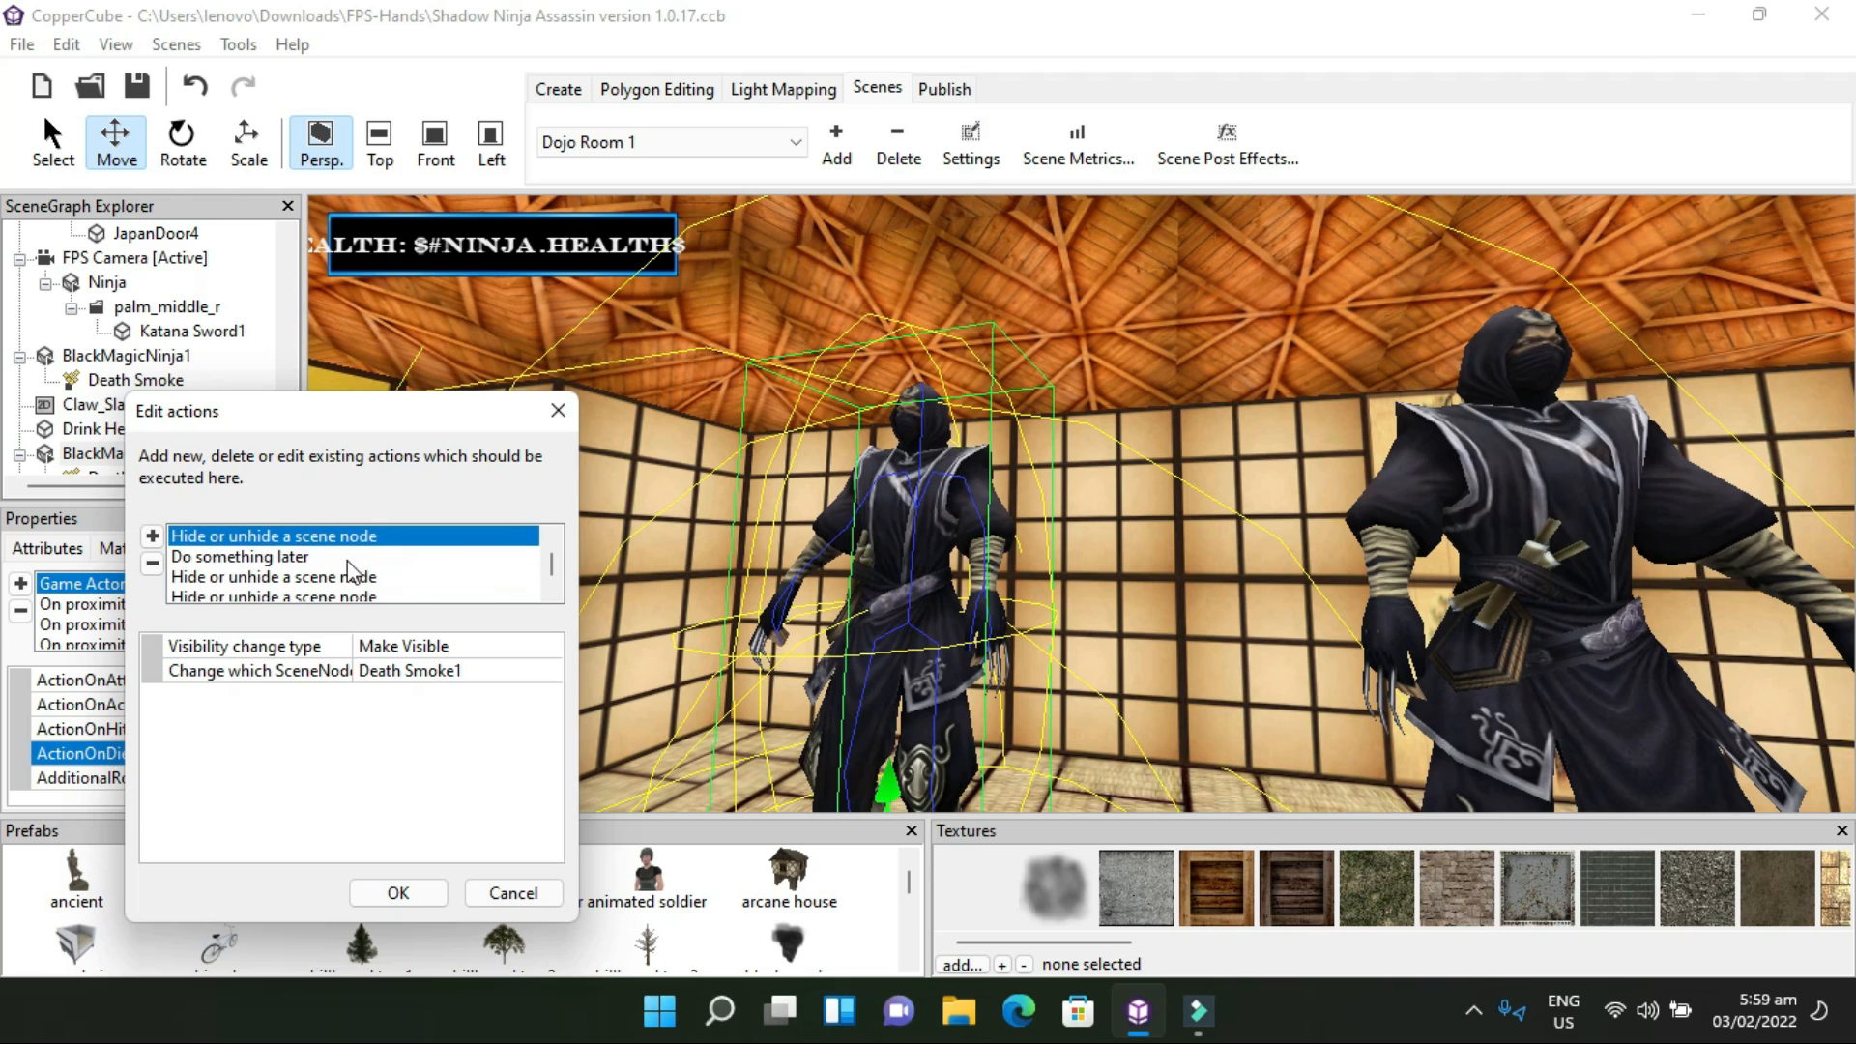
left_click(286, 559)
scroll(287, 560, "up", 1)
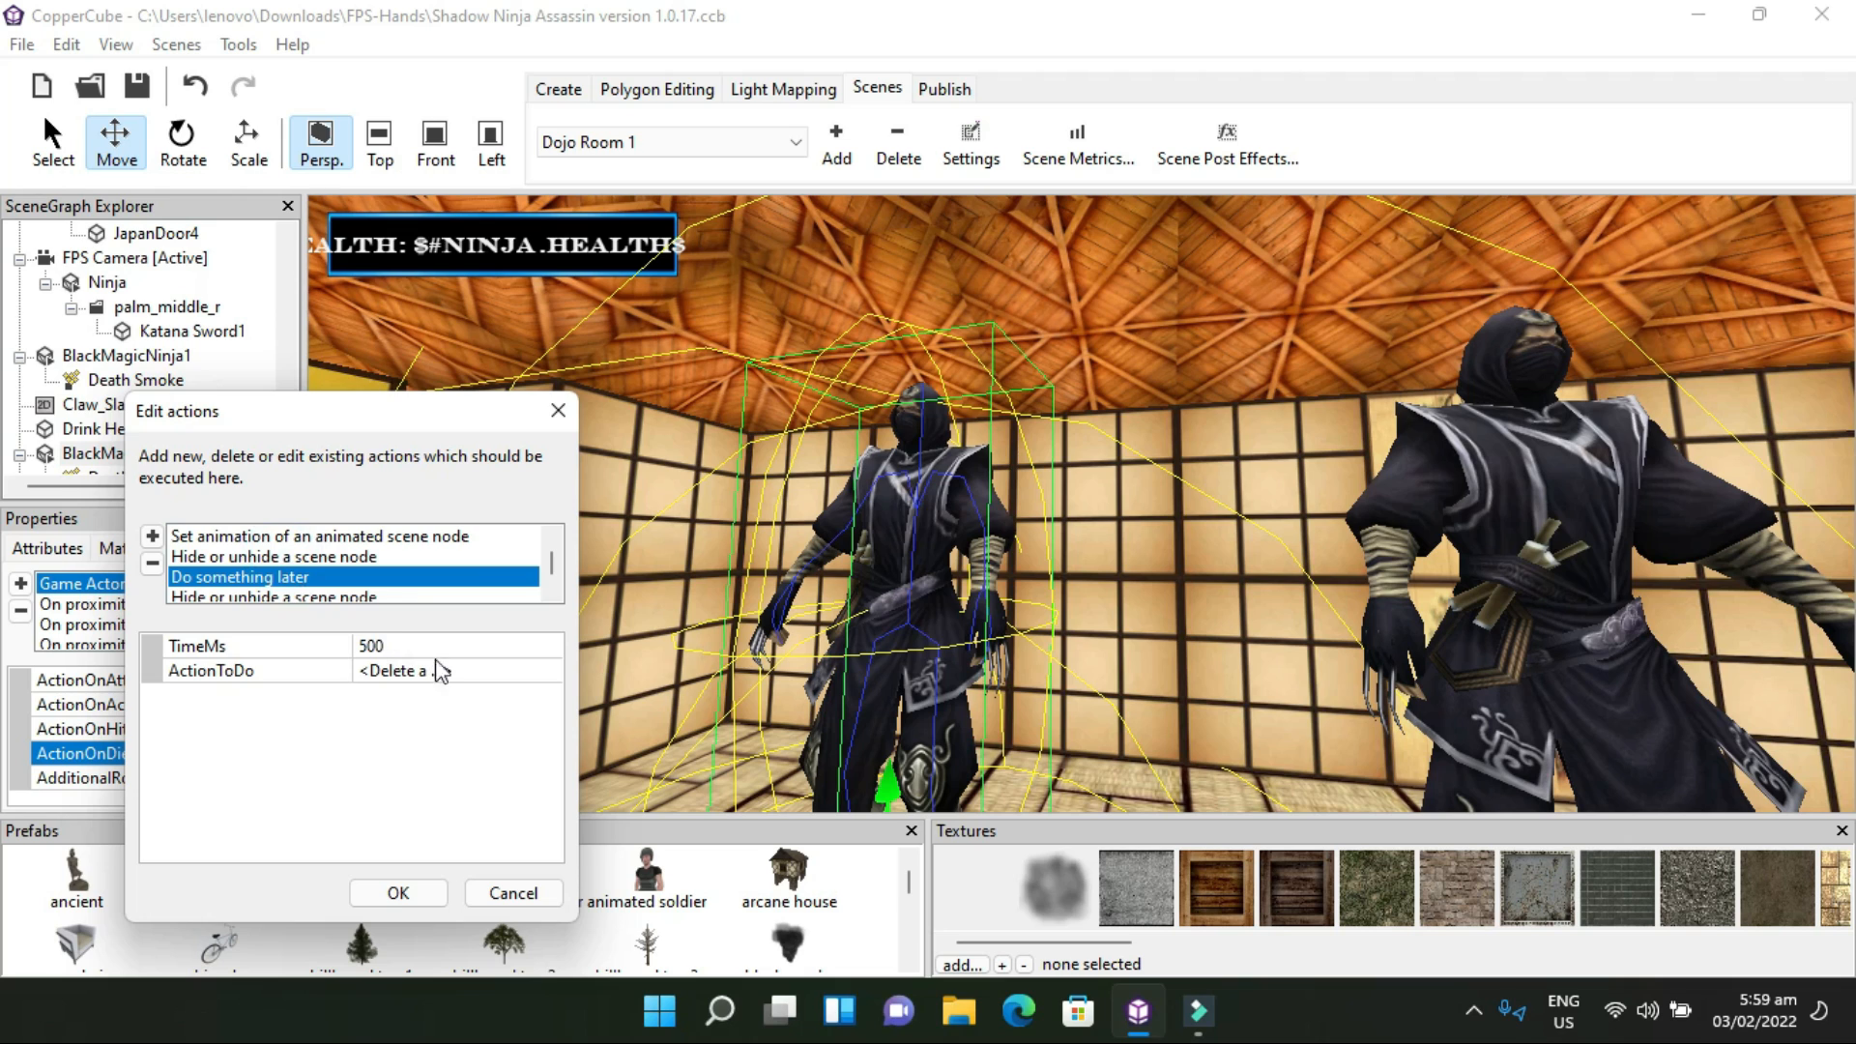
left_click(504, 675)
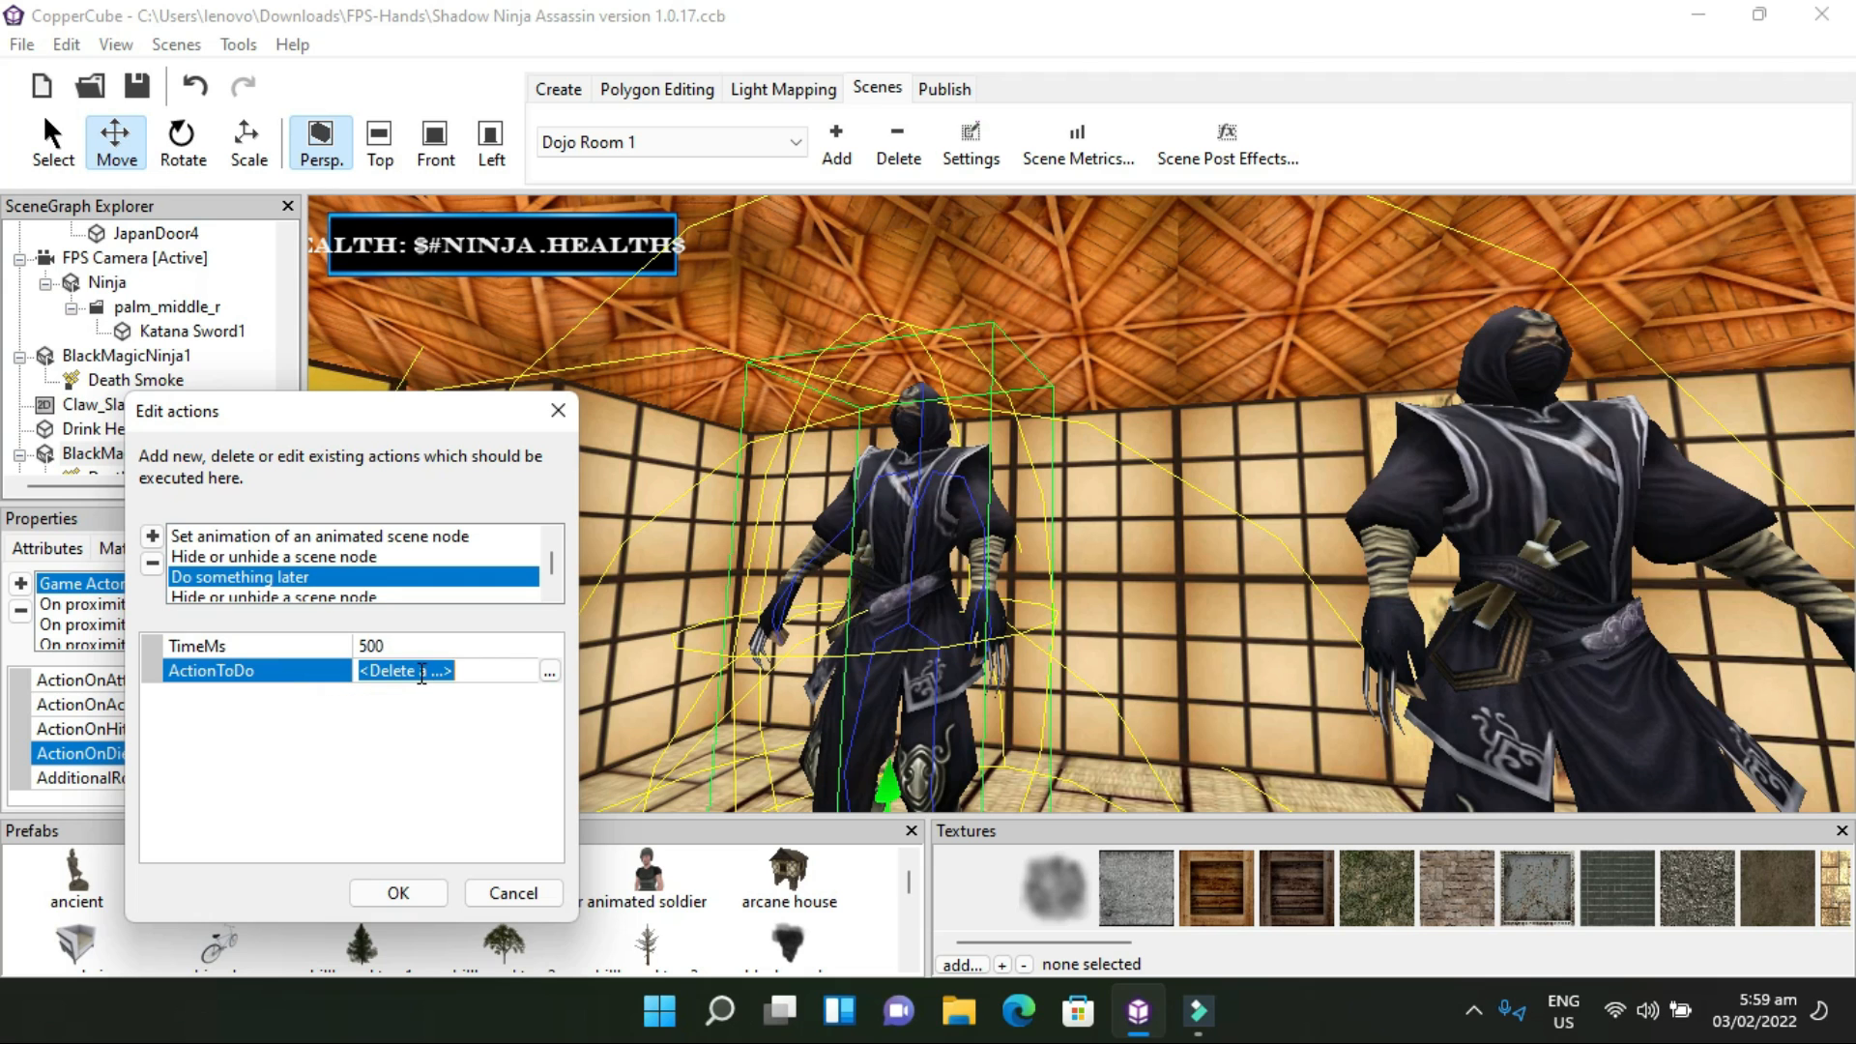
left_click(549, 671)
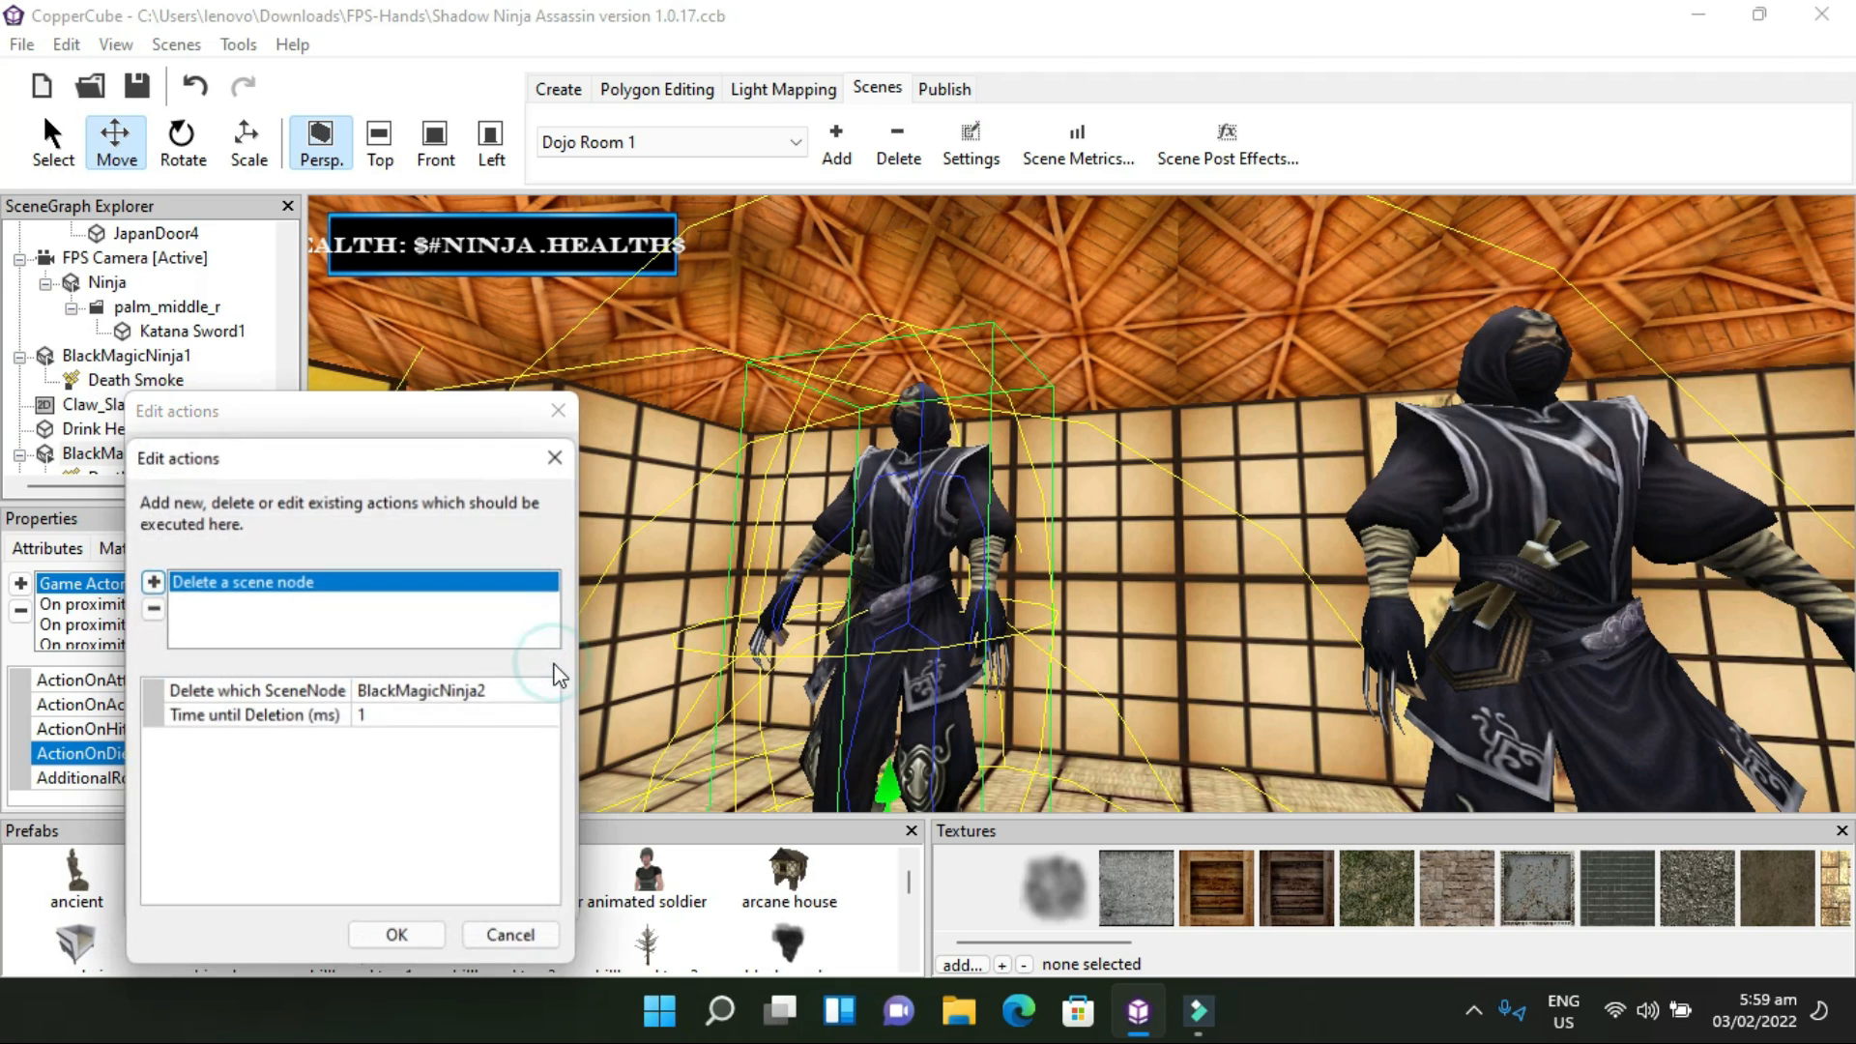
left_click(476, 937)
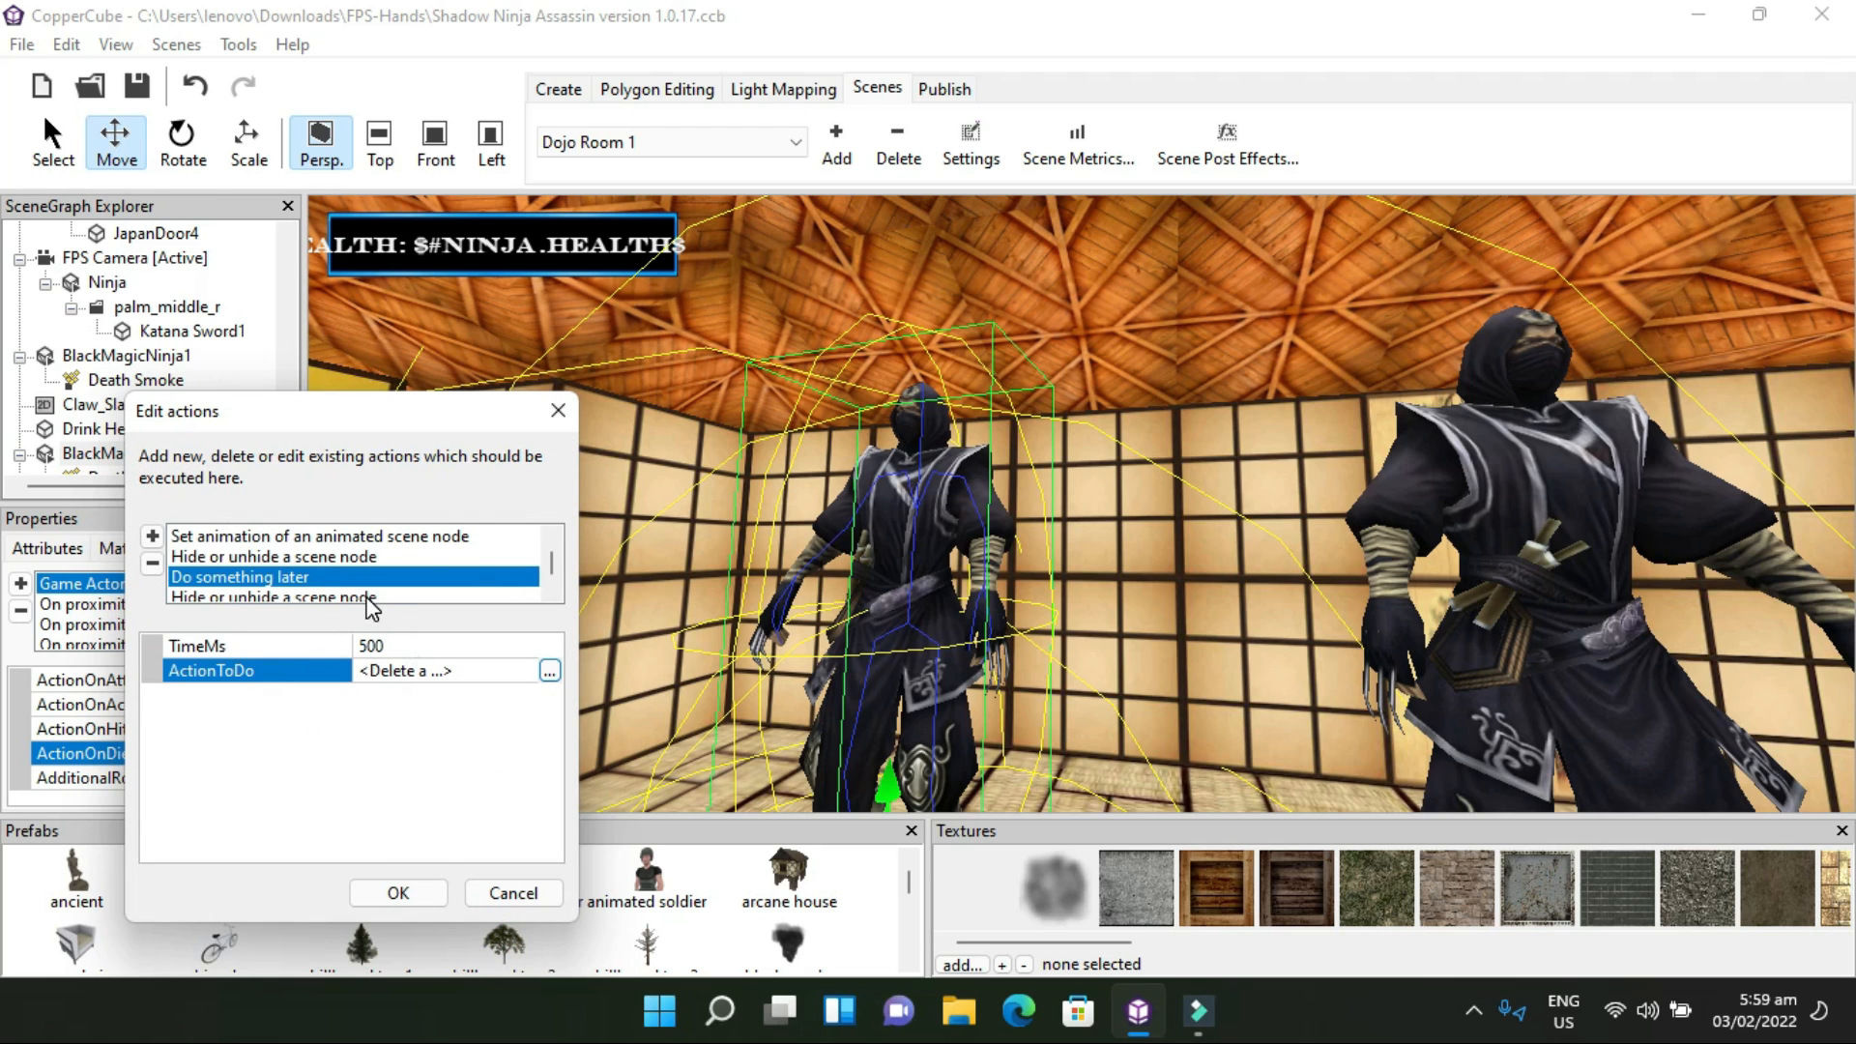
Check which scene node the Hide or unhide action following Do something later targets, and cancel the action list
scroll(368, 601, "down", 1)
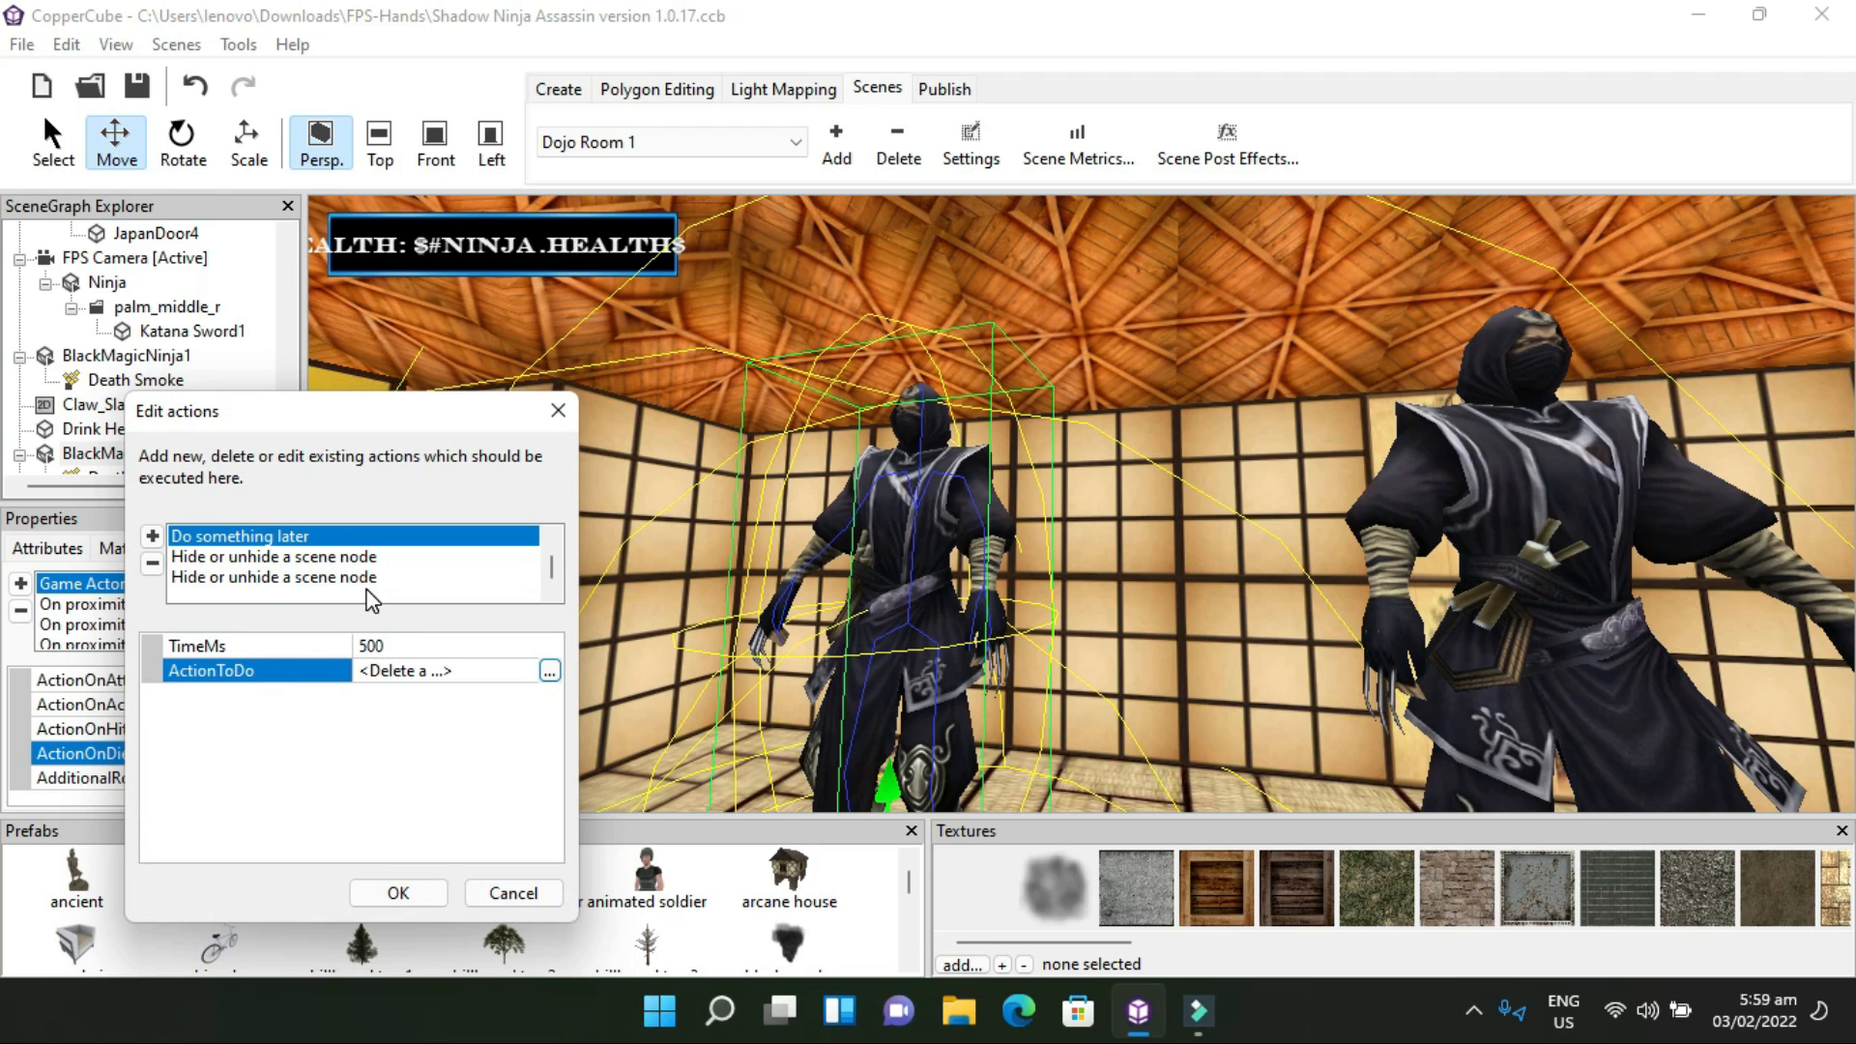
left_click(325, 556)
scroll(326, 556, "up", 1)
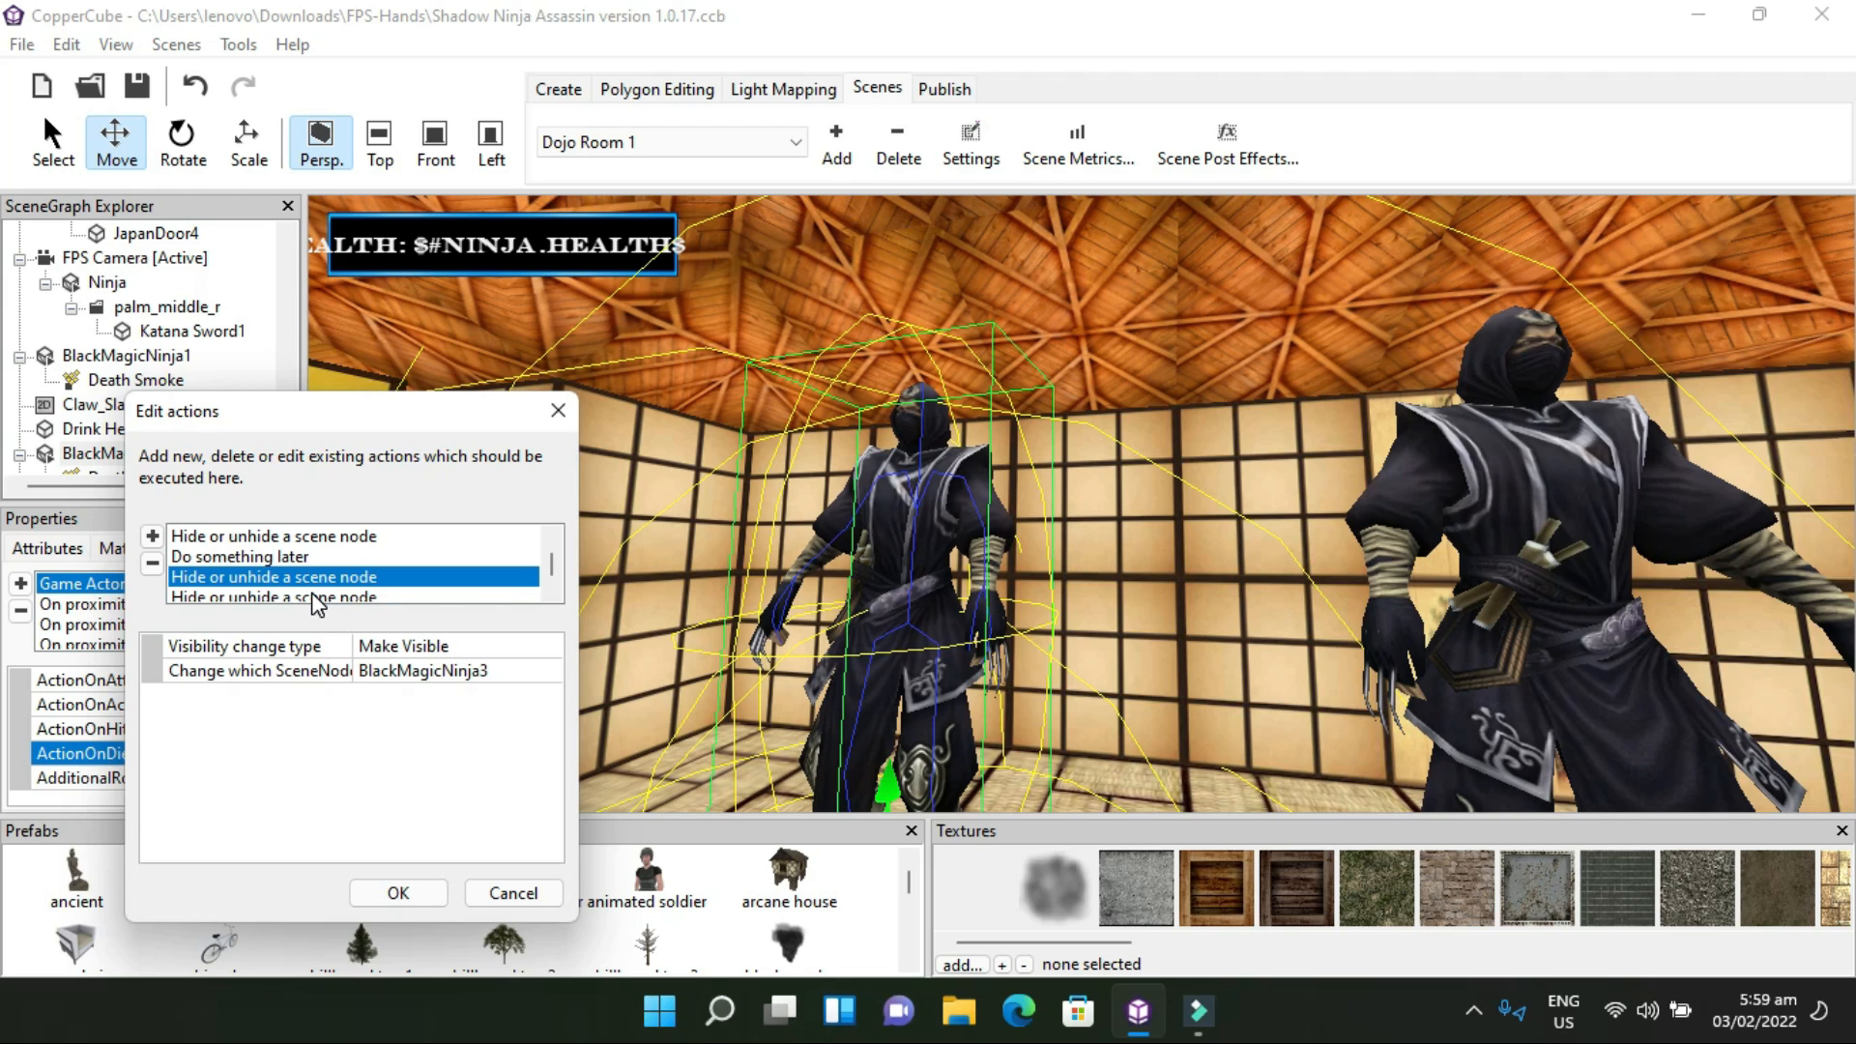
left_click(495, 891)
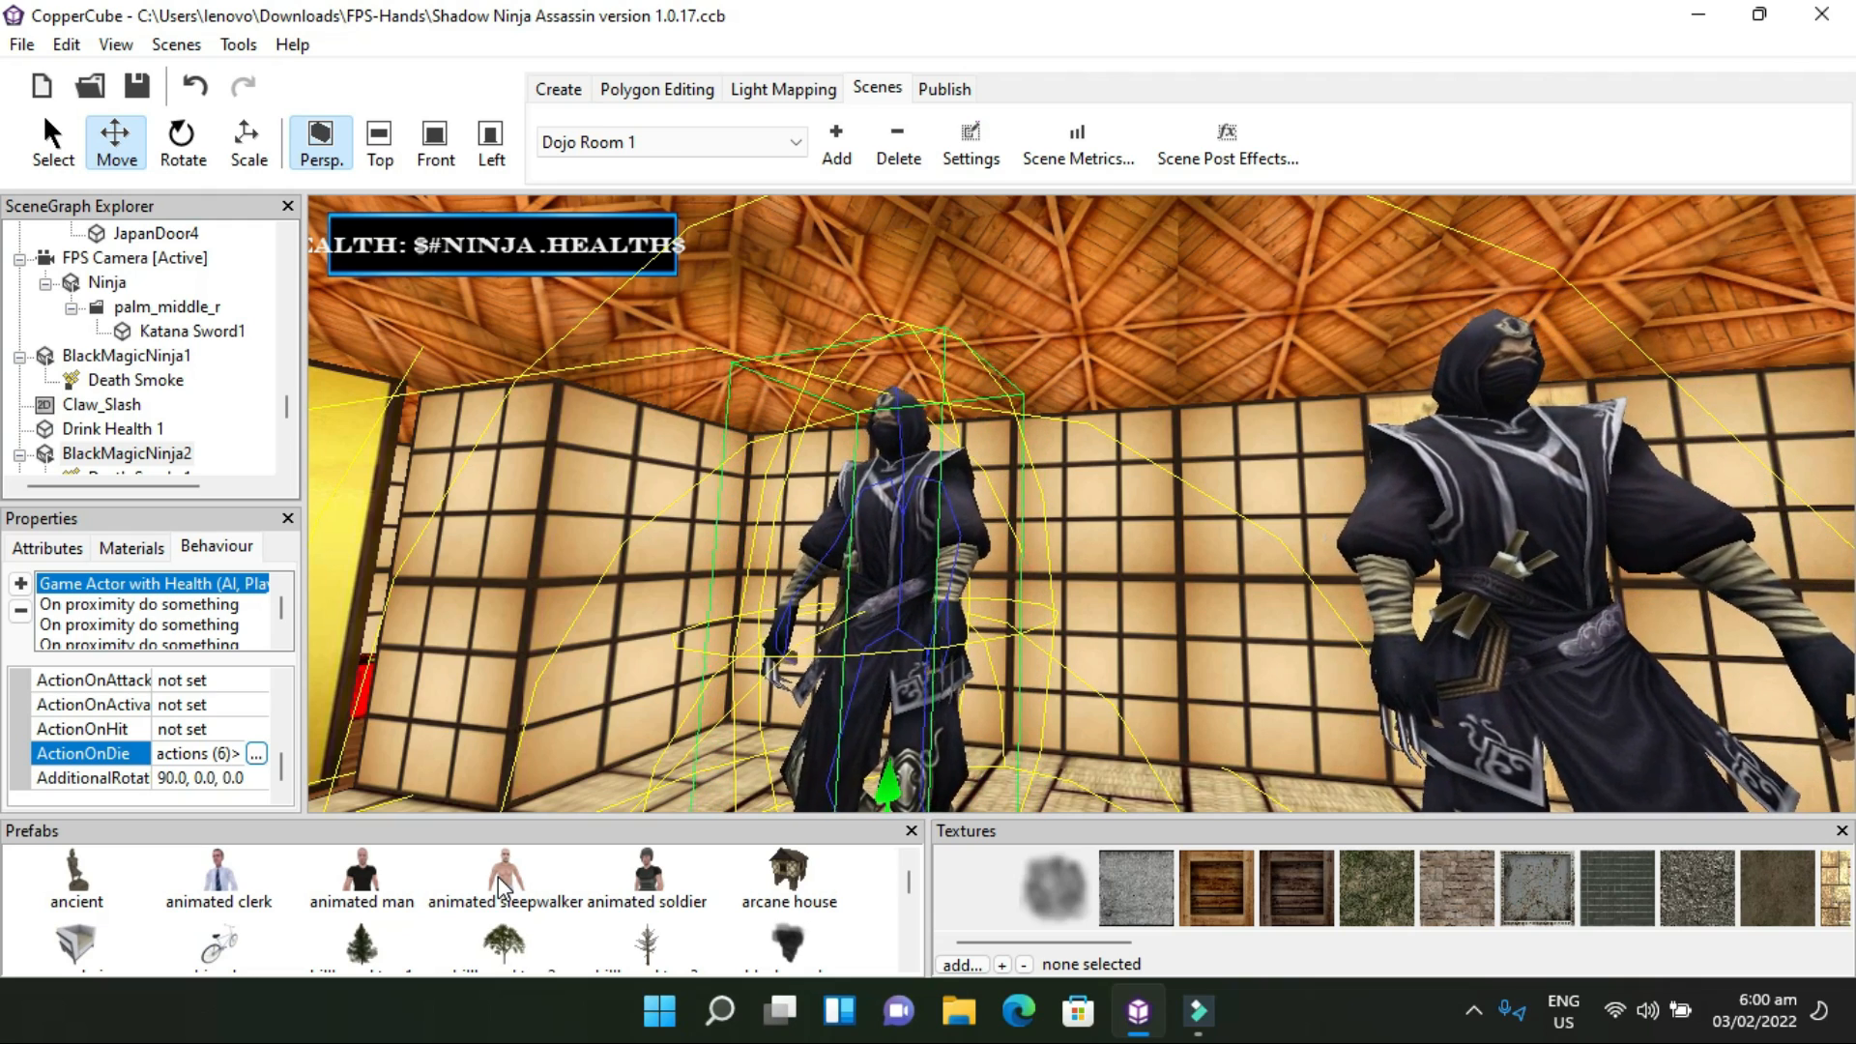
Examine the dojo's sliding doors, corridor and the area around the FPS camera in the 3D view
left_click_drag(555, 709, 380, 698)
scroll(380, 696, "up", 10)
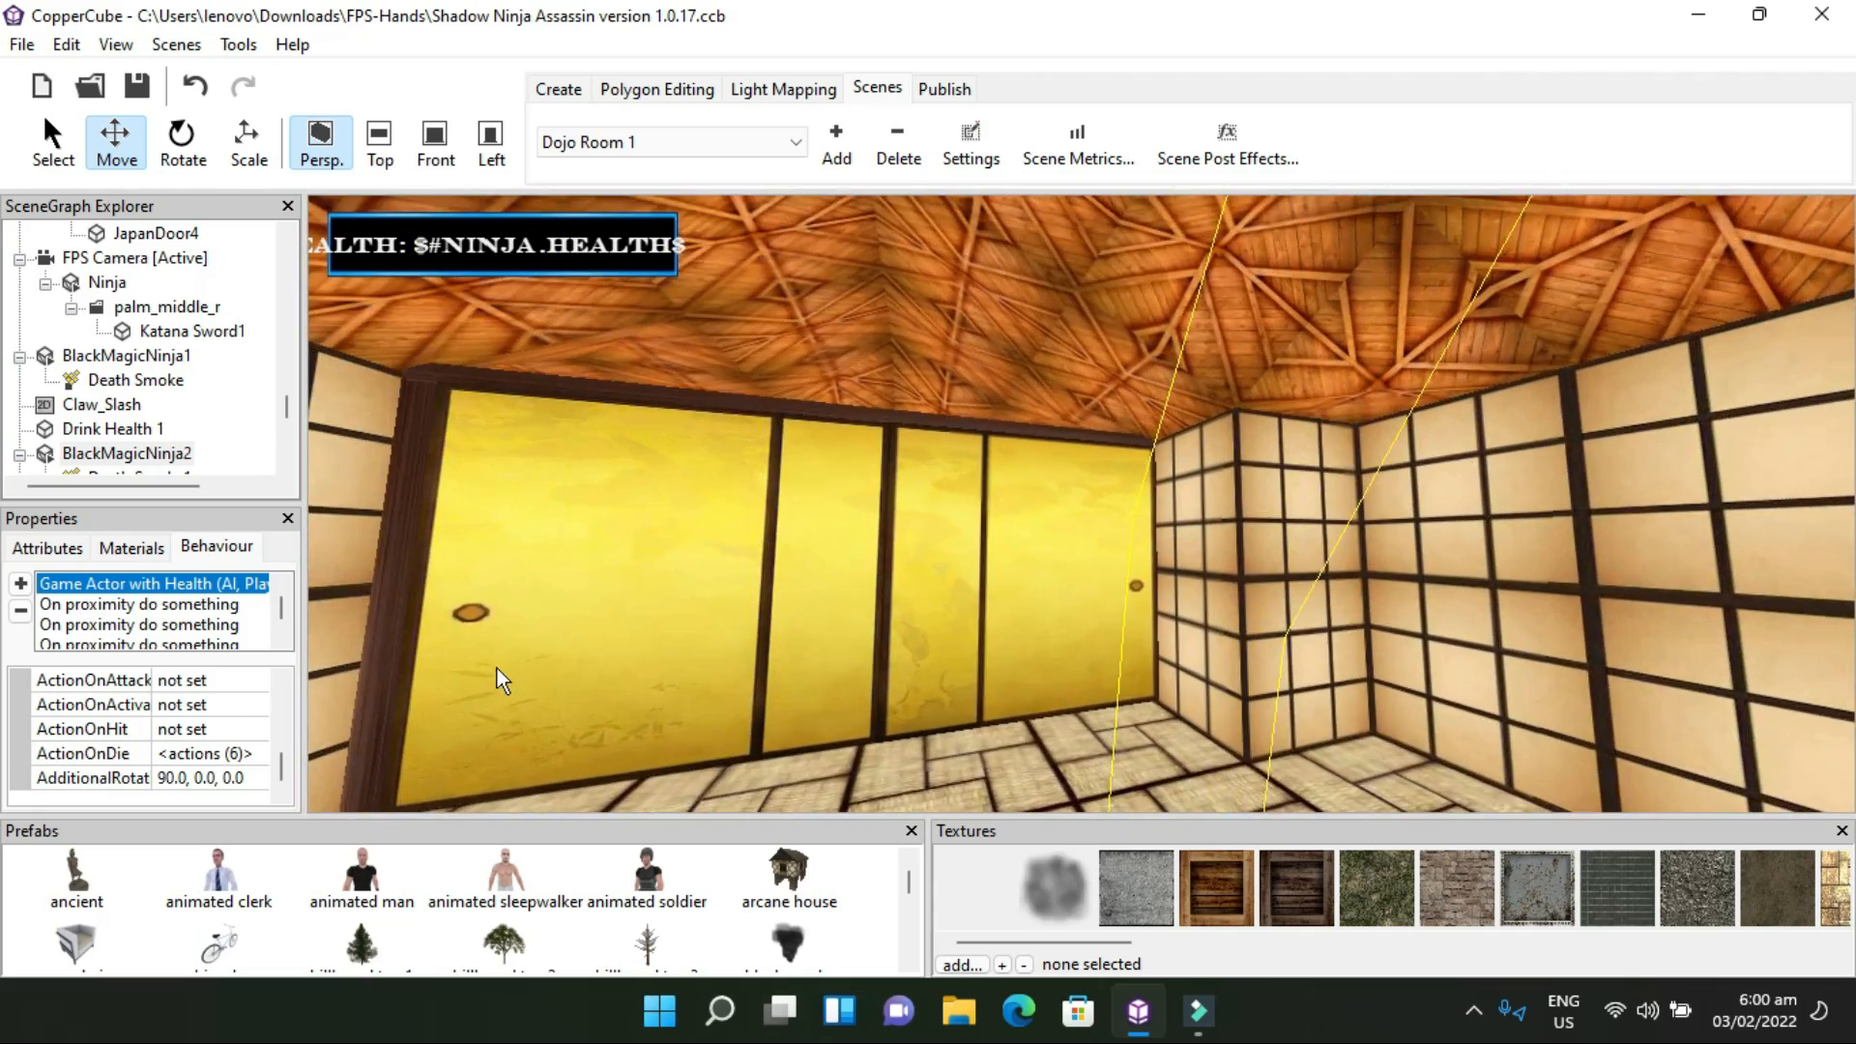
scroll(497, 667, "down", 10)
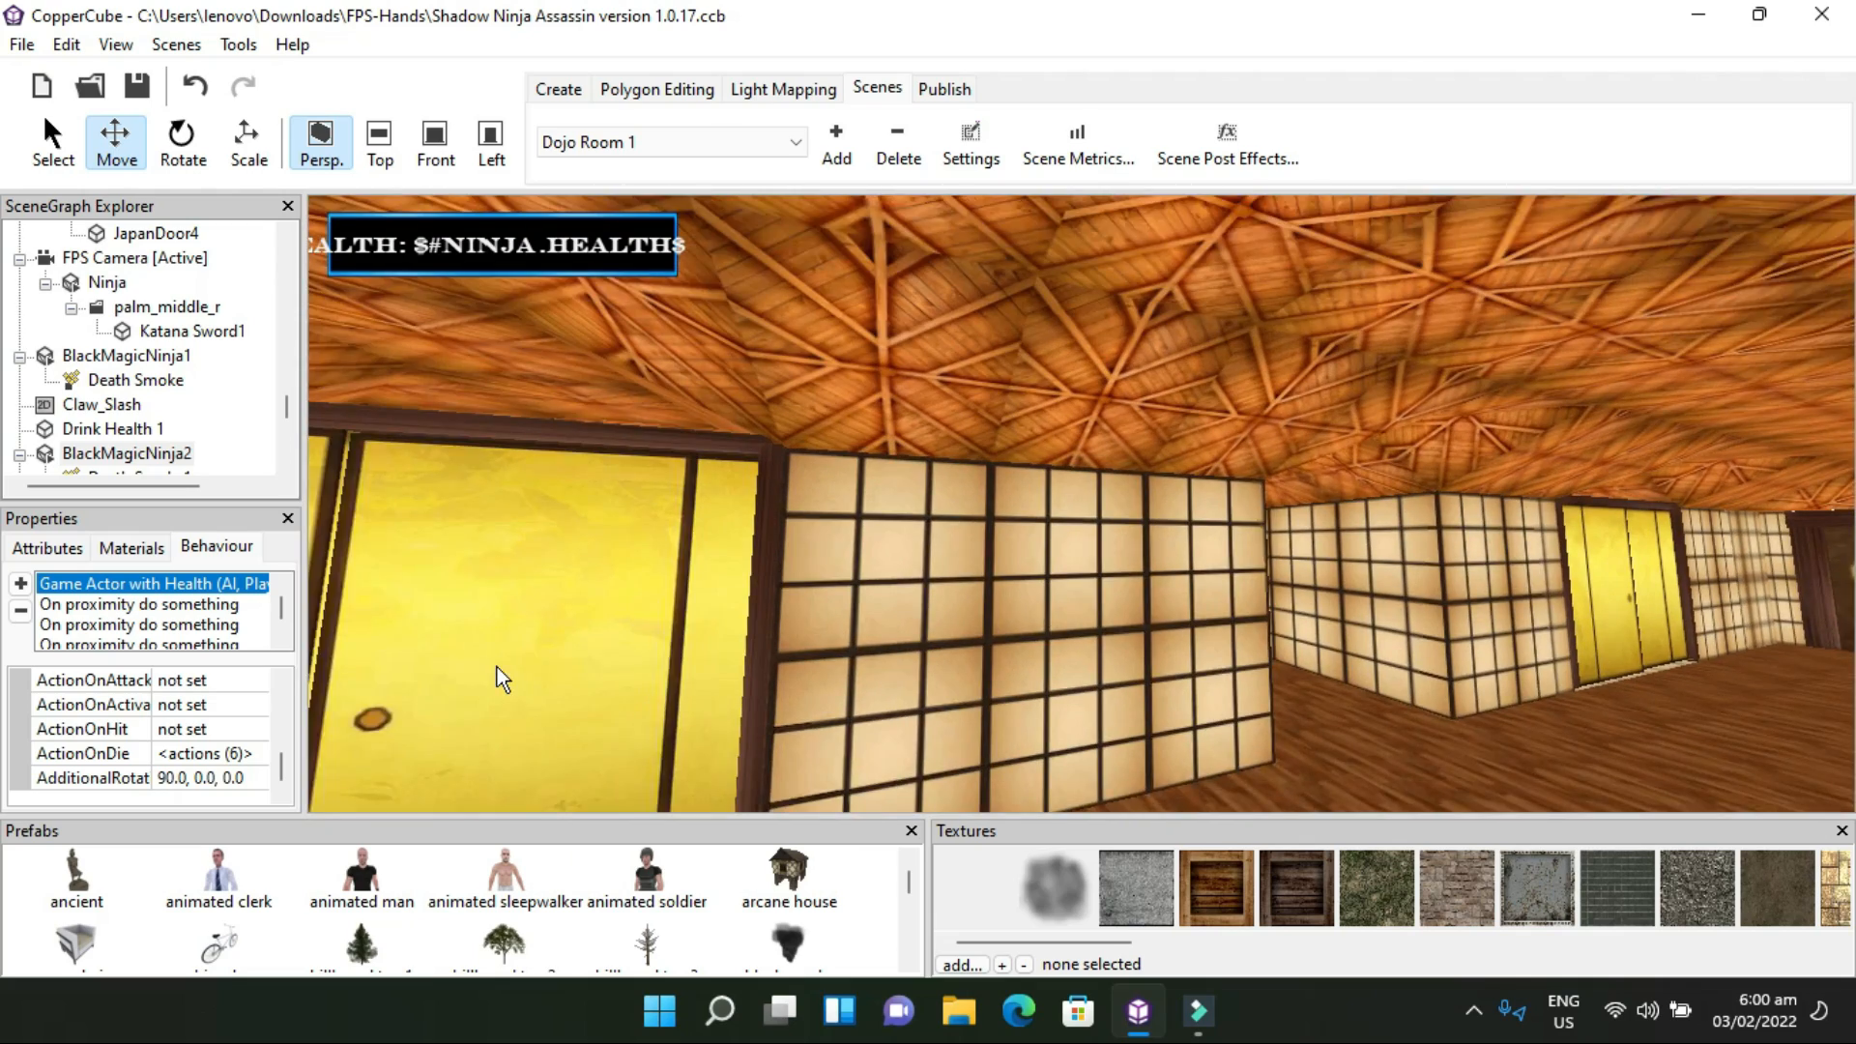
left_click_drag(497, 667, 816, 610)
scroll(816, 610, "up", 2)
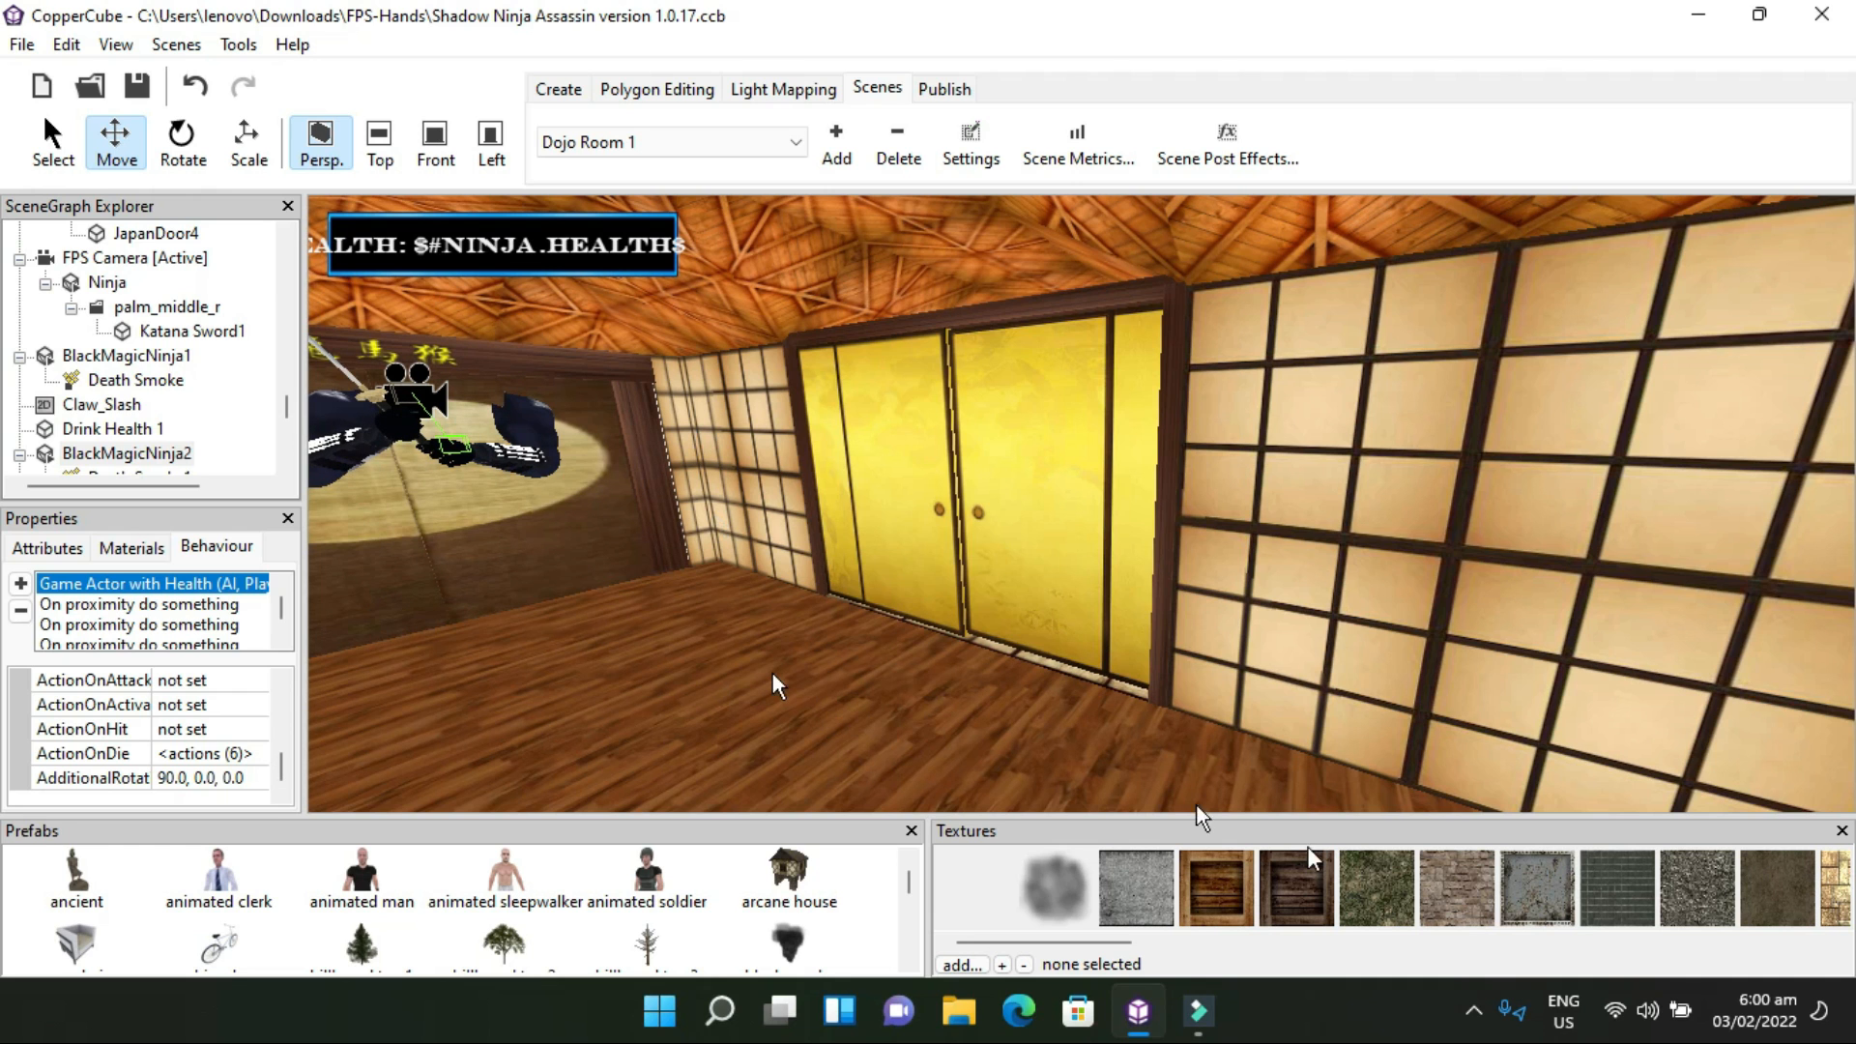
left_click_drag(1252, 538, 1214, 526)
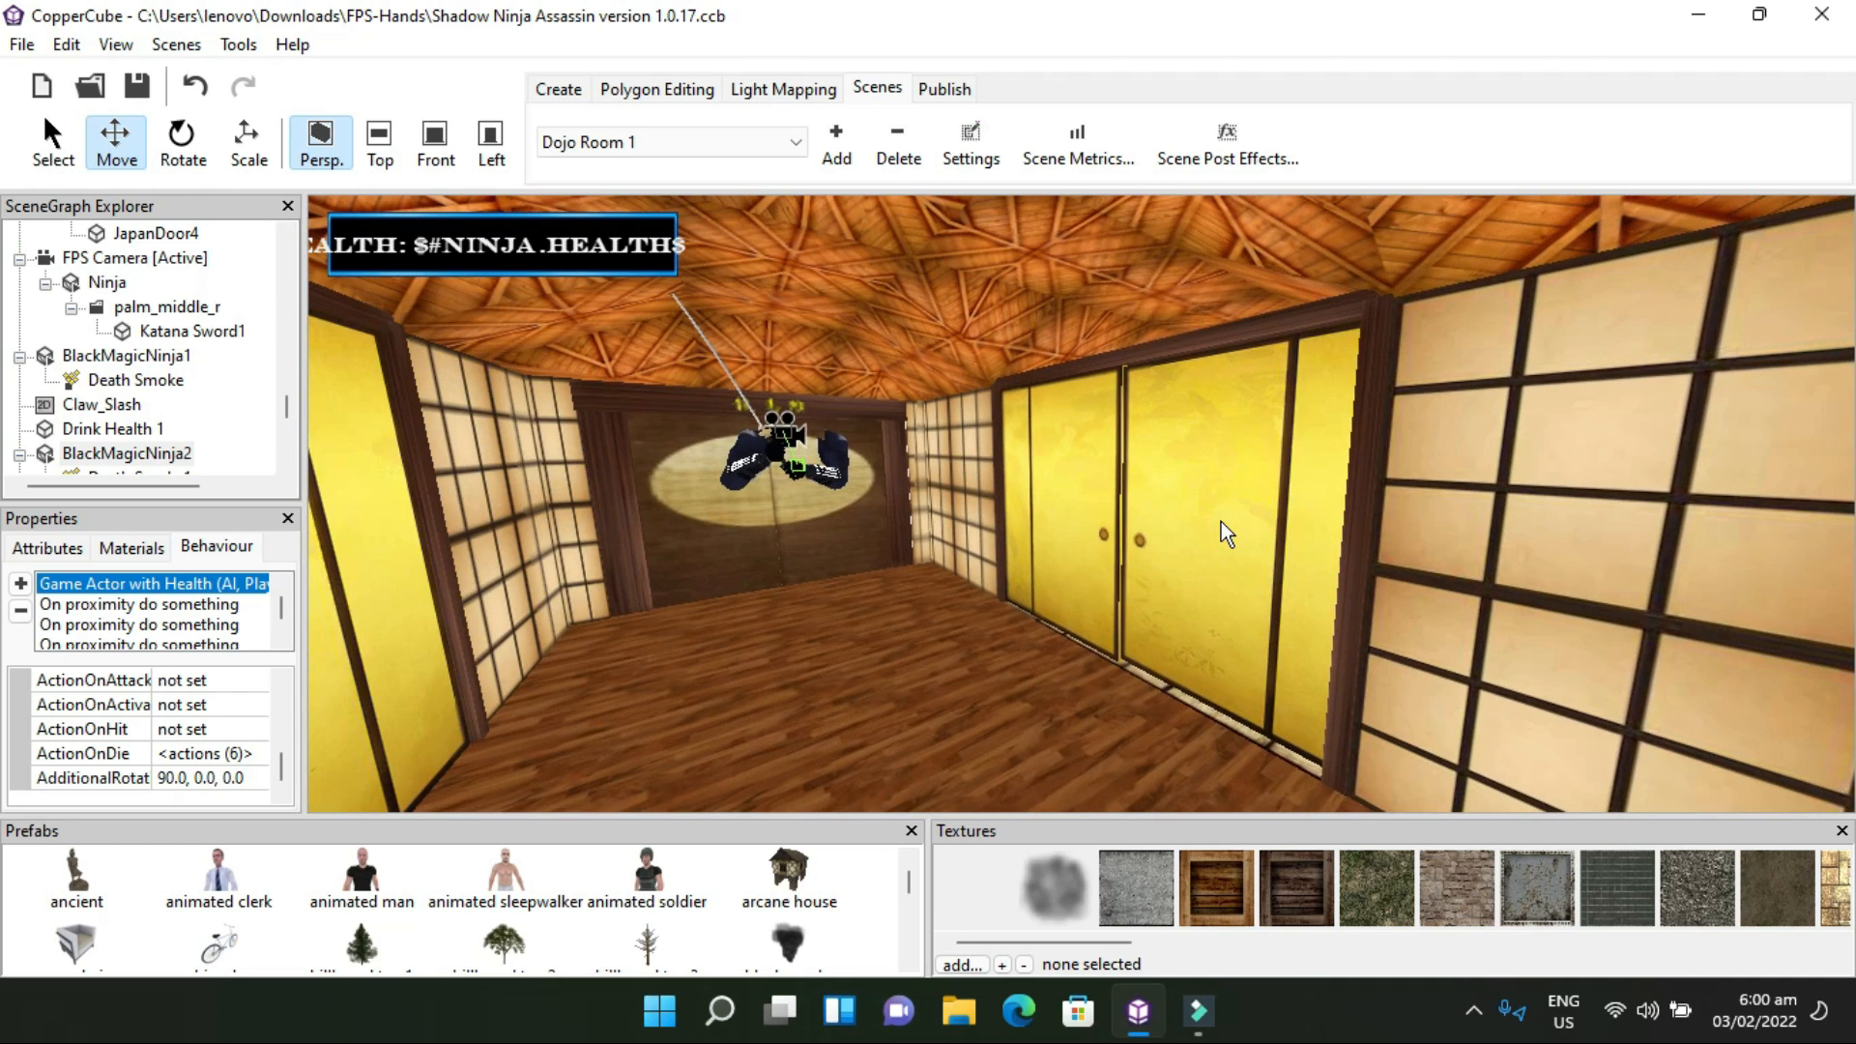
scroll(1111, 486, "up", 3)
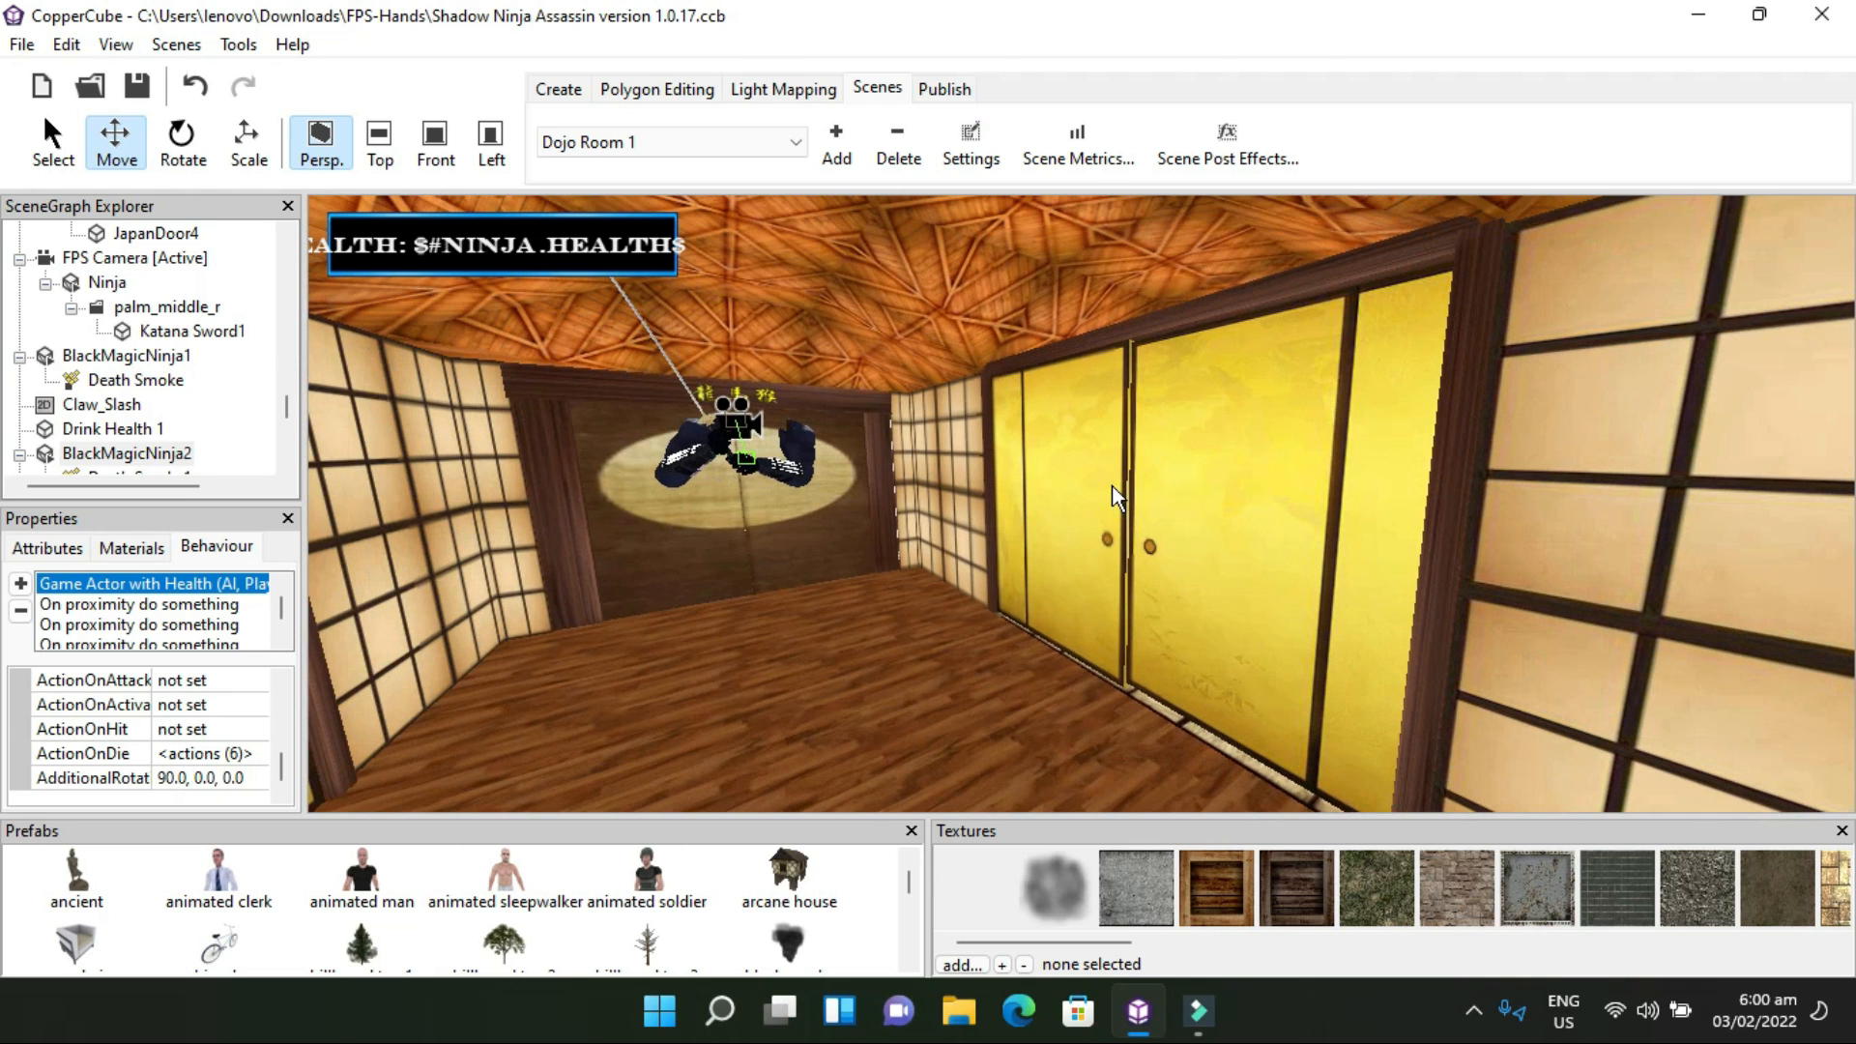
left_click_drag(1110, 486, 1067, 518)
scroll(1067, 518, "up", 2)
scroll(1006, 545, "up", 1)
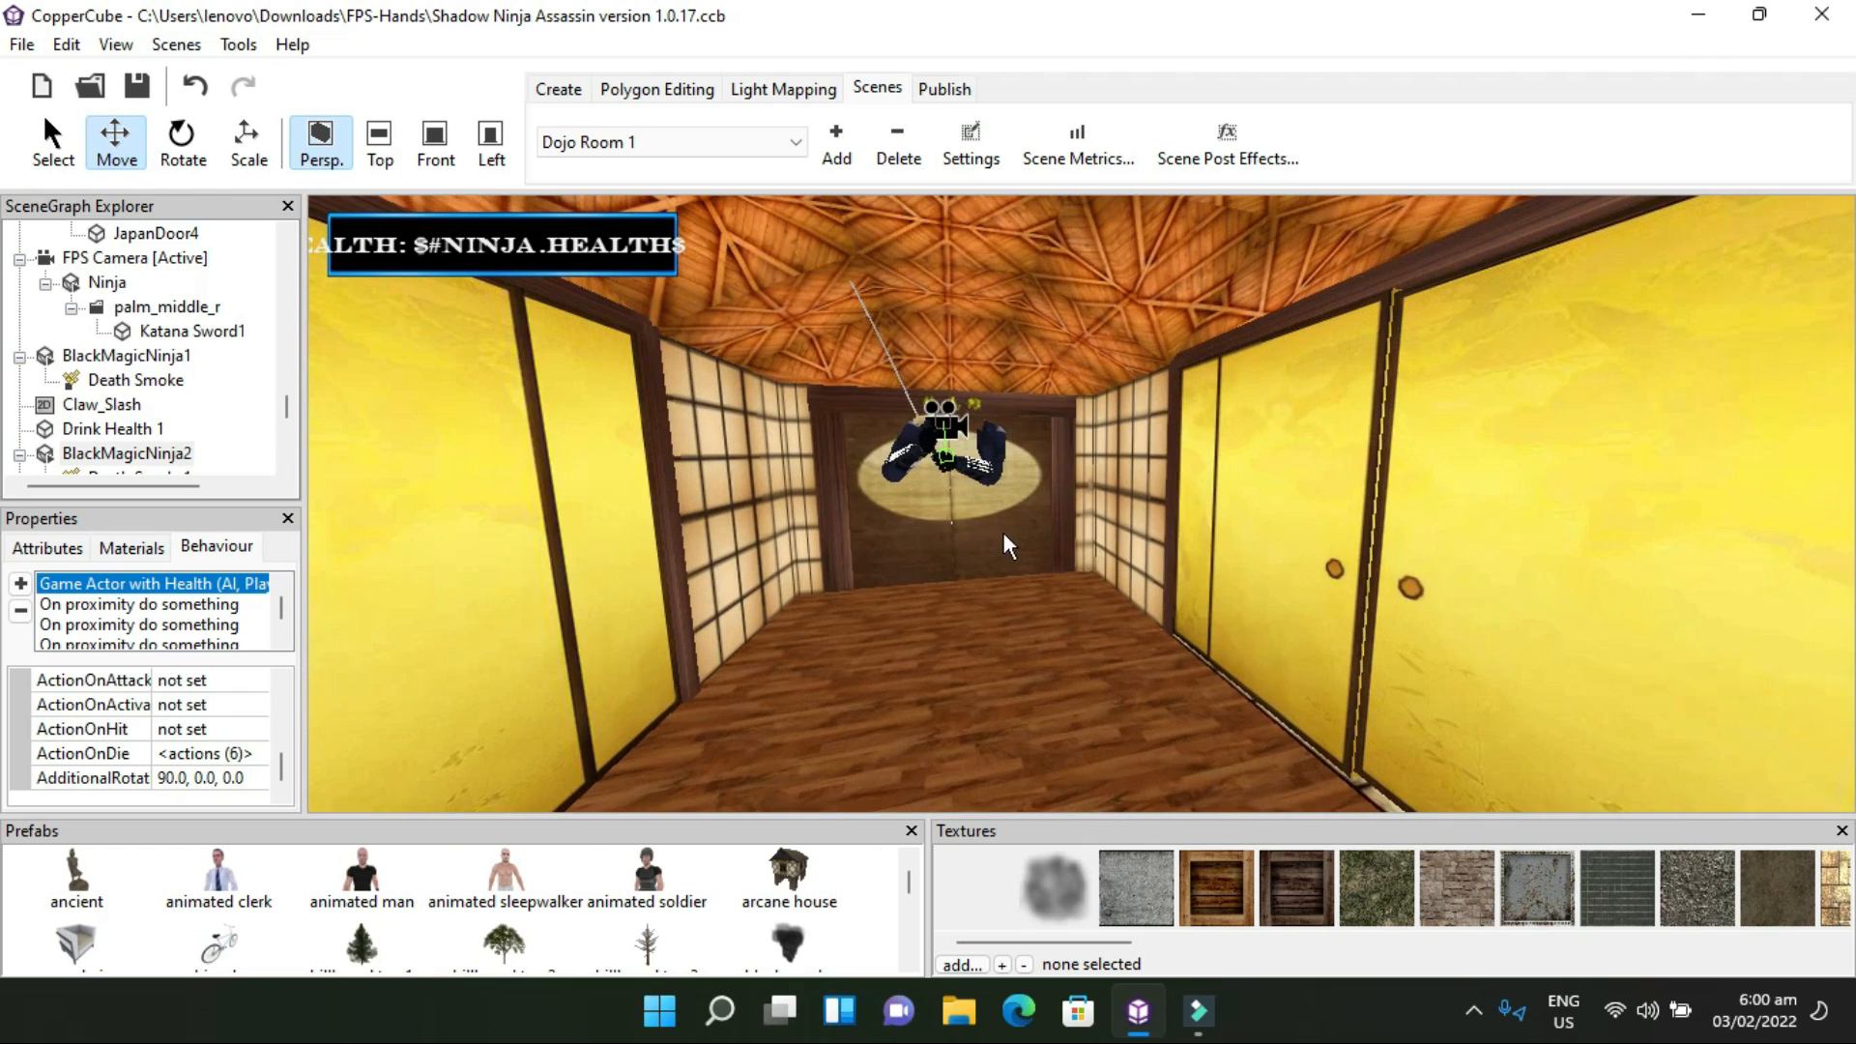
left_click_drag(984, 568, 979, 552)
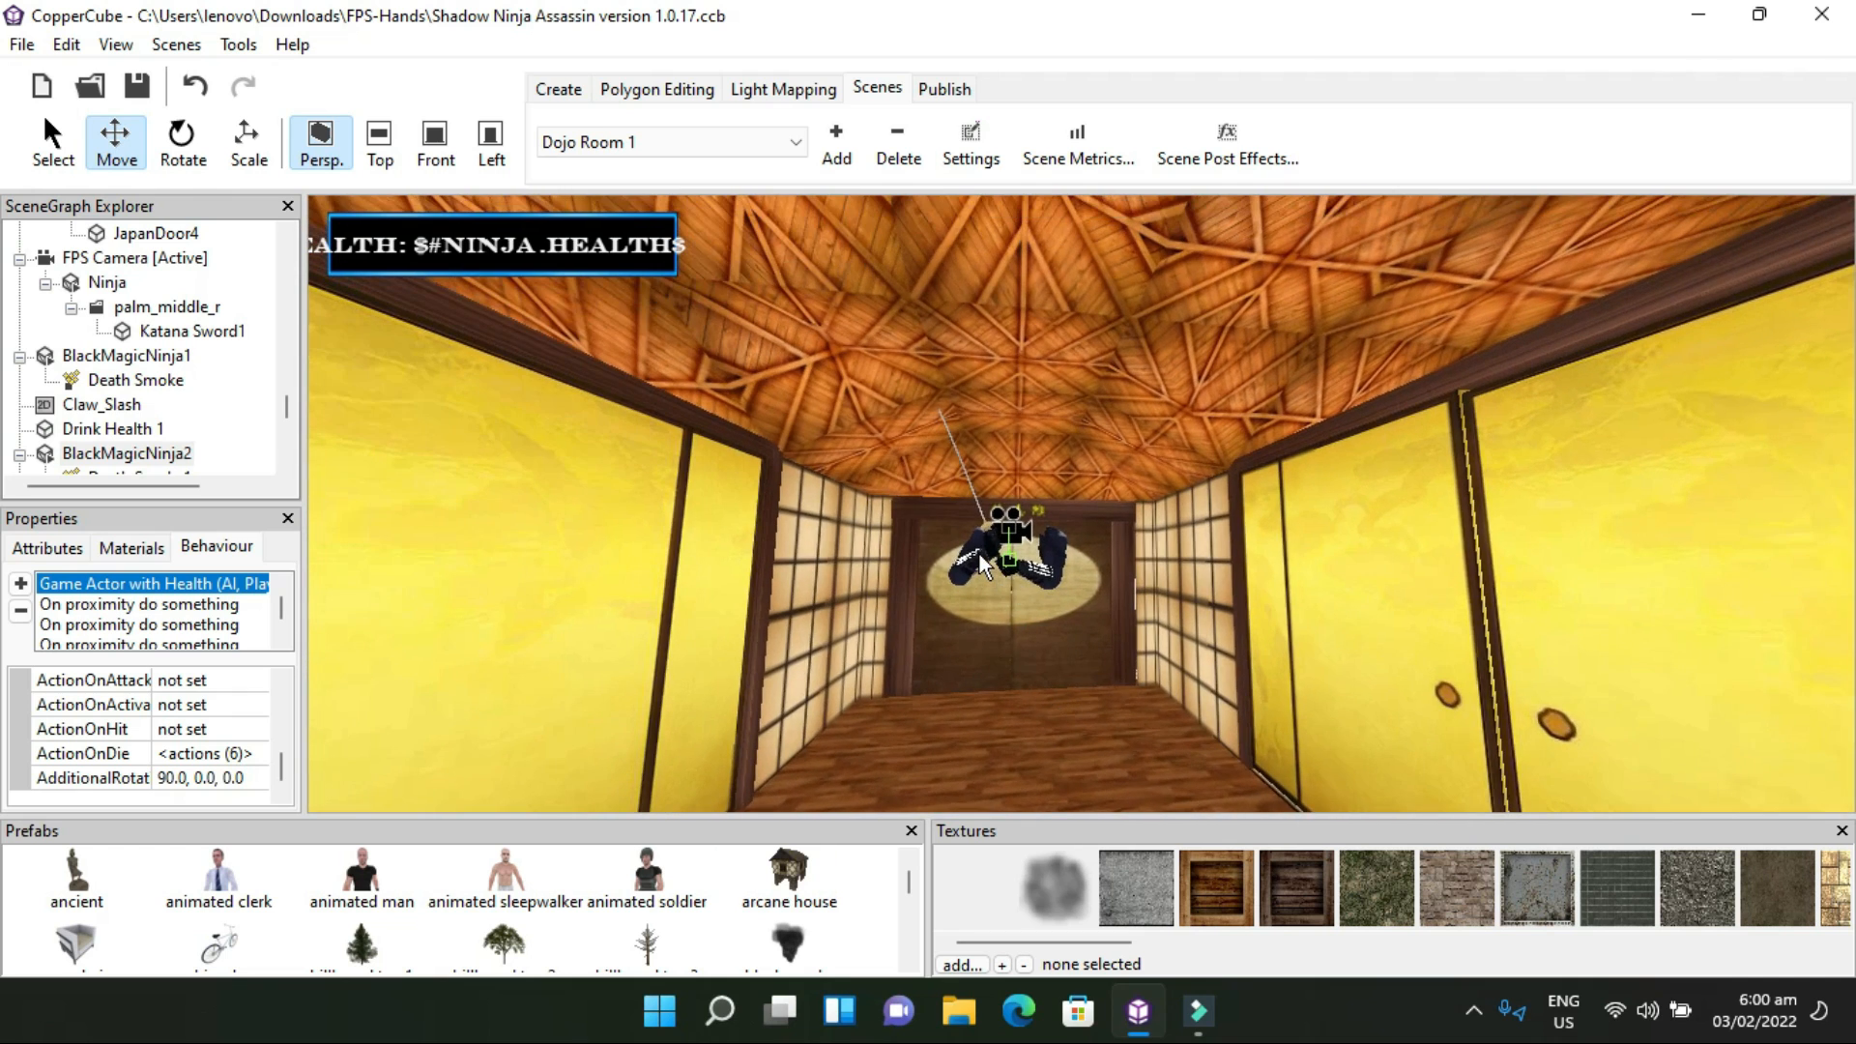
scroll(979, 565, "up", 1)
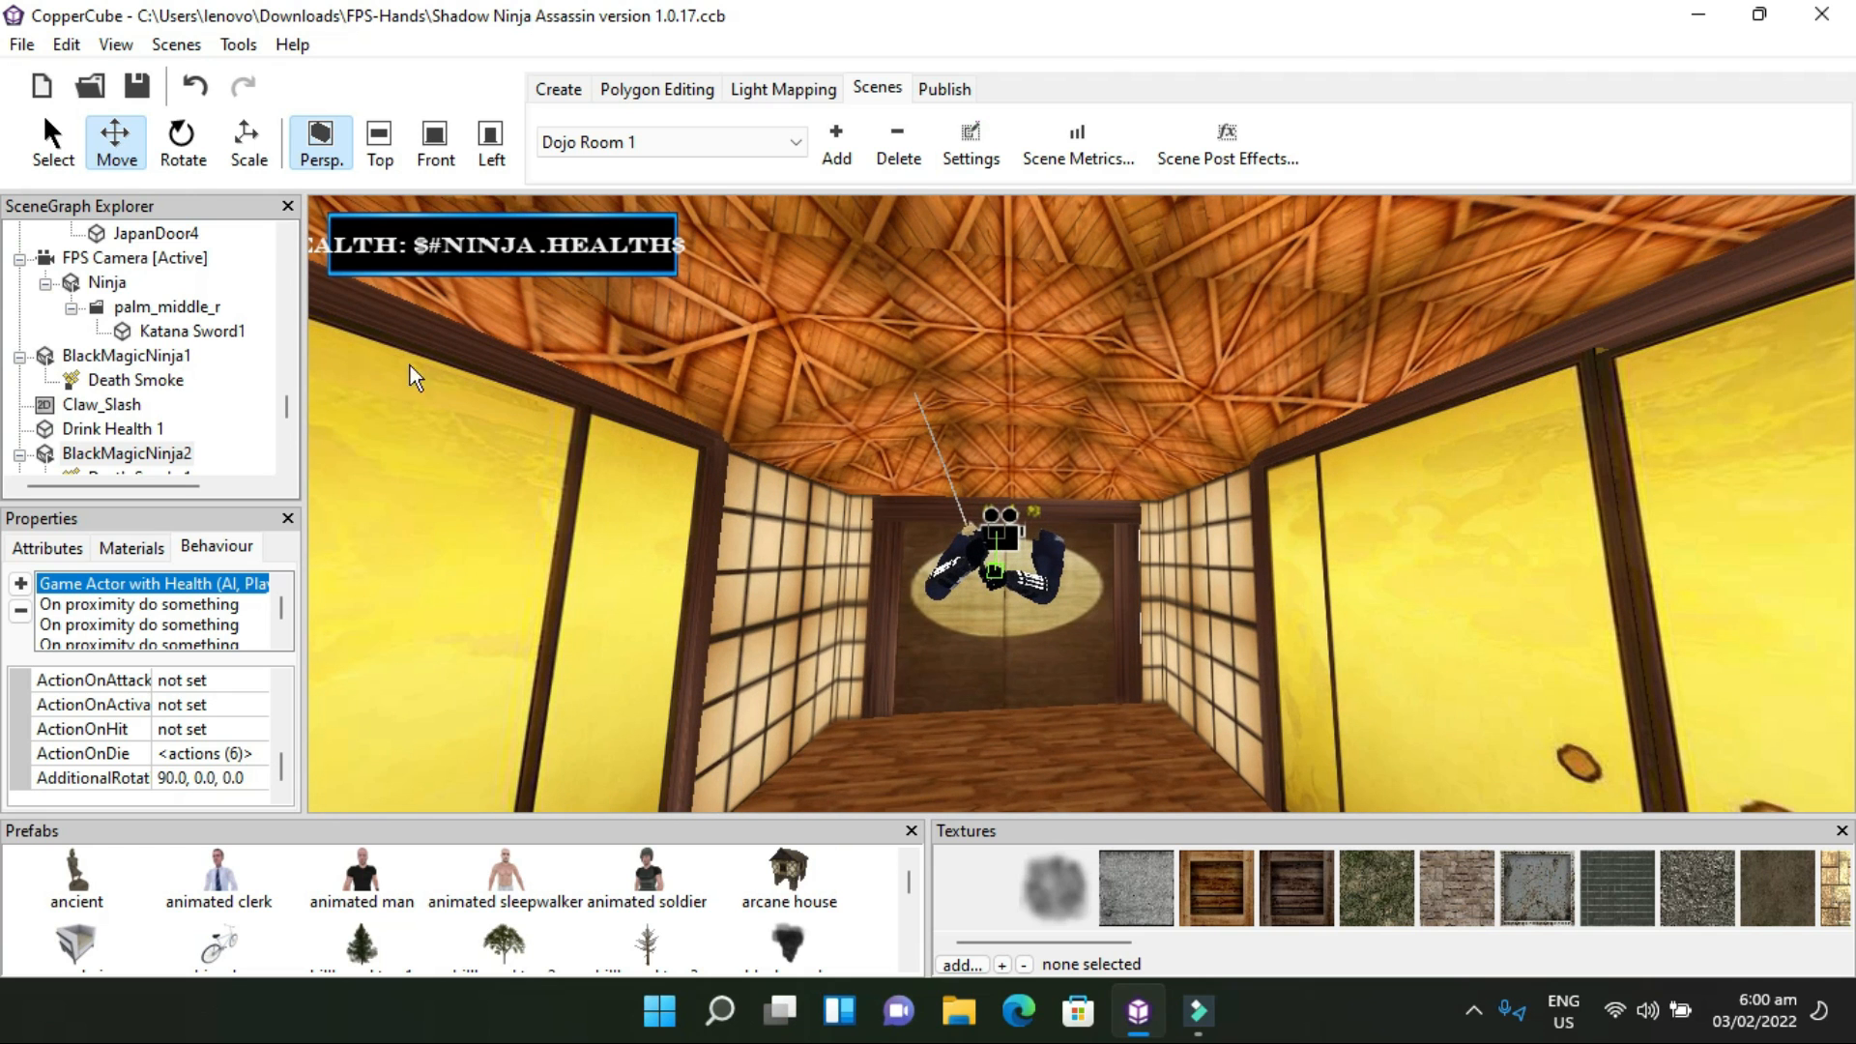
Test the game as a Windows application and walk from the corridor into the enemy ninjas' room
left_click(37, 49)
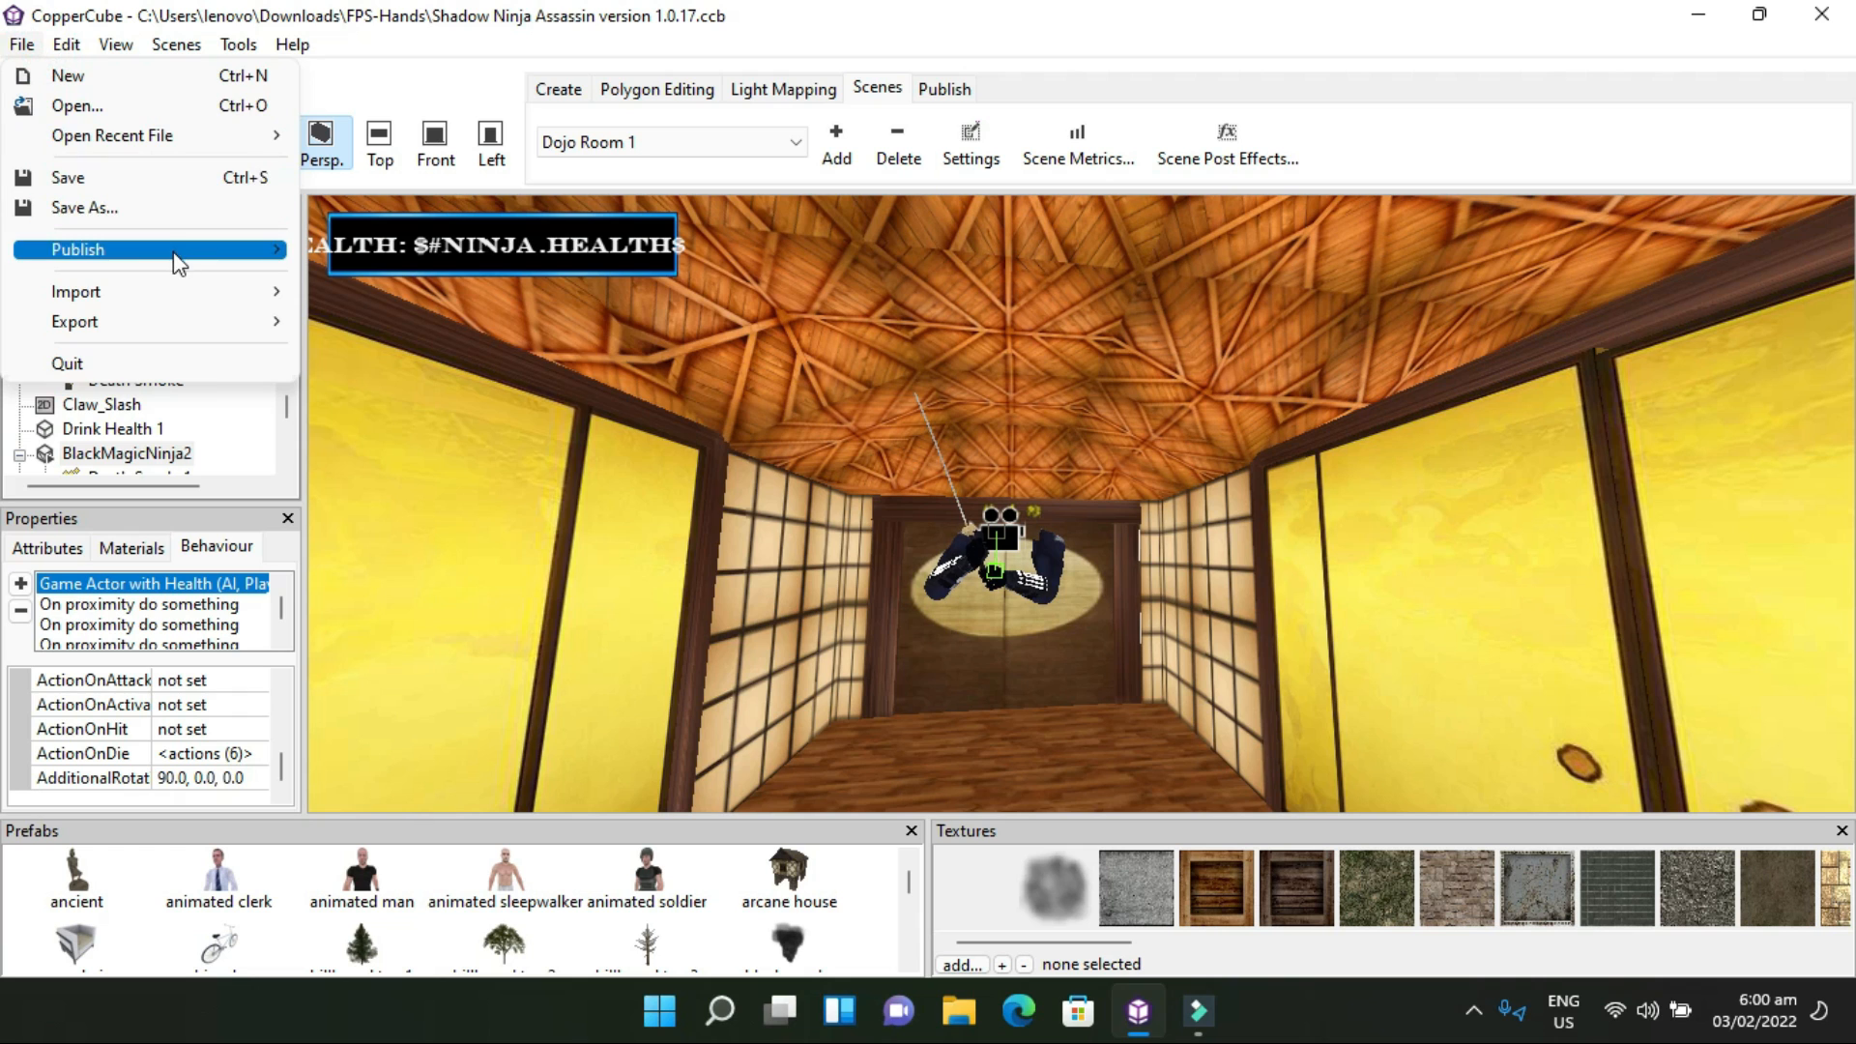
mouse_move(177, 264)
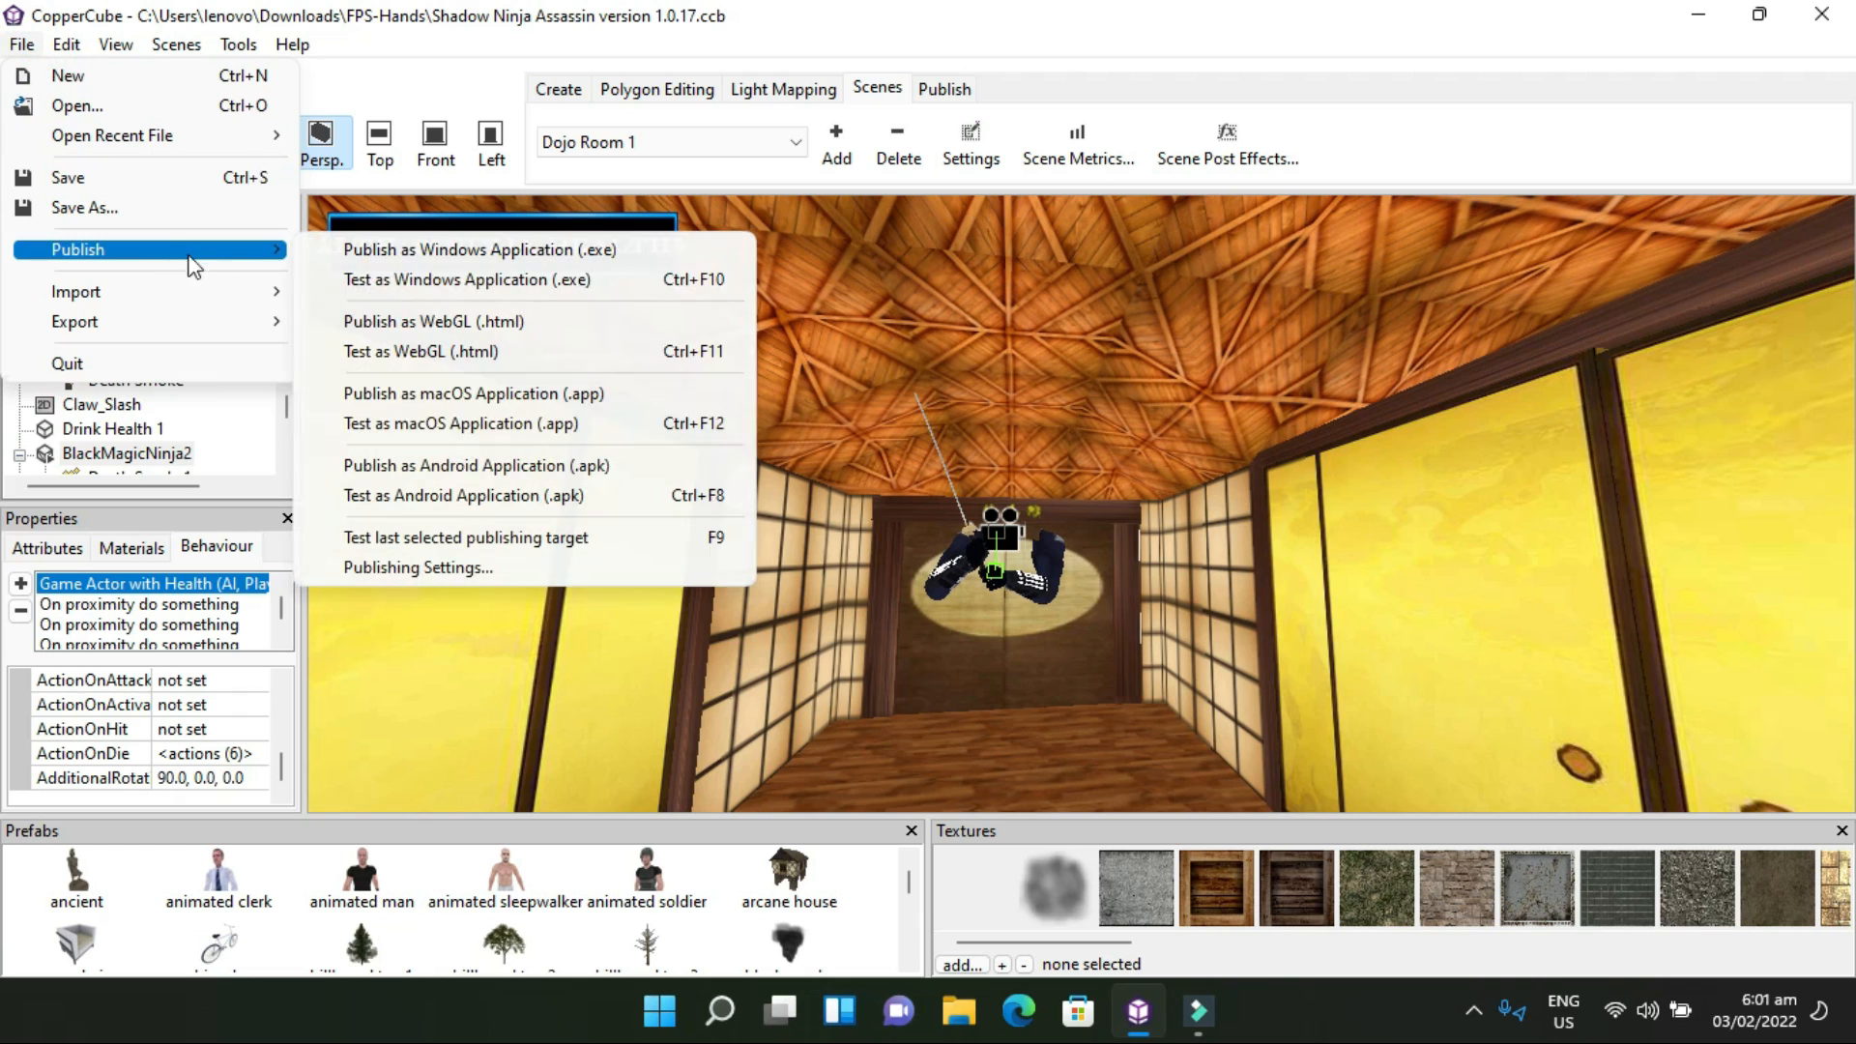
left_click(390, 283)
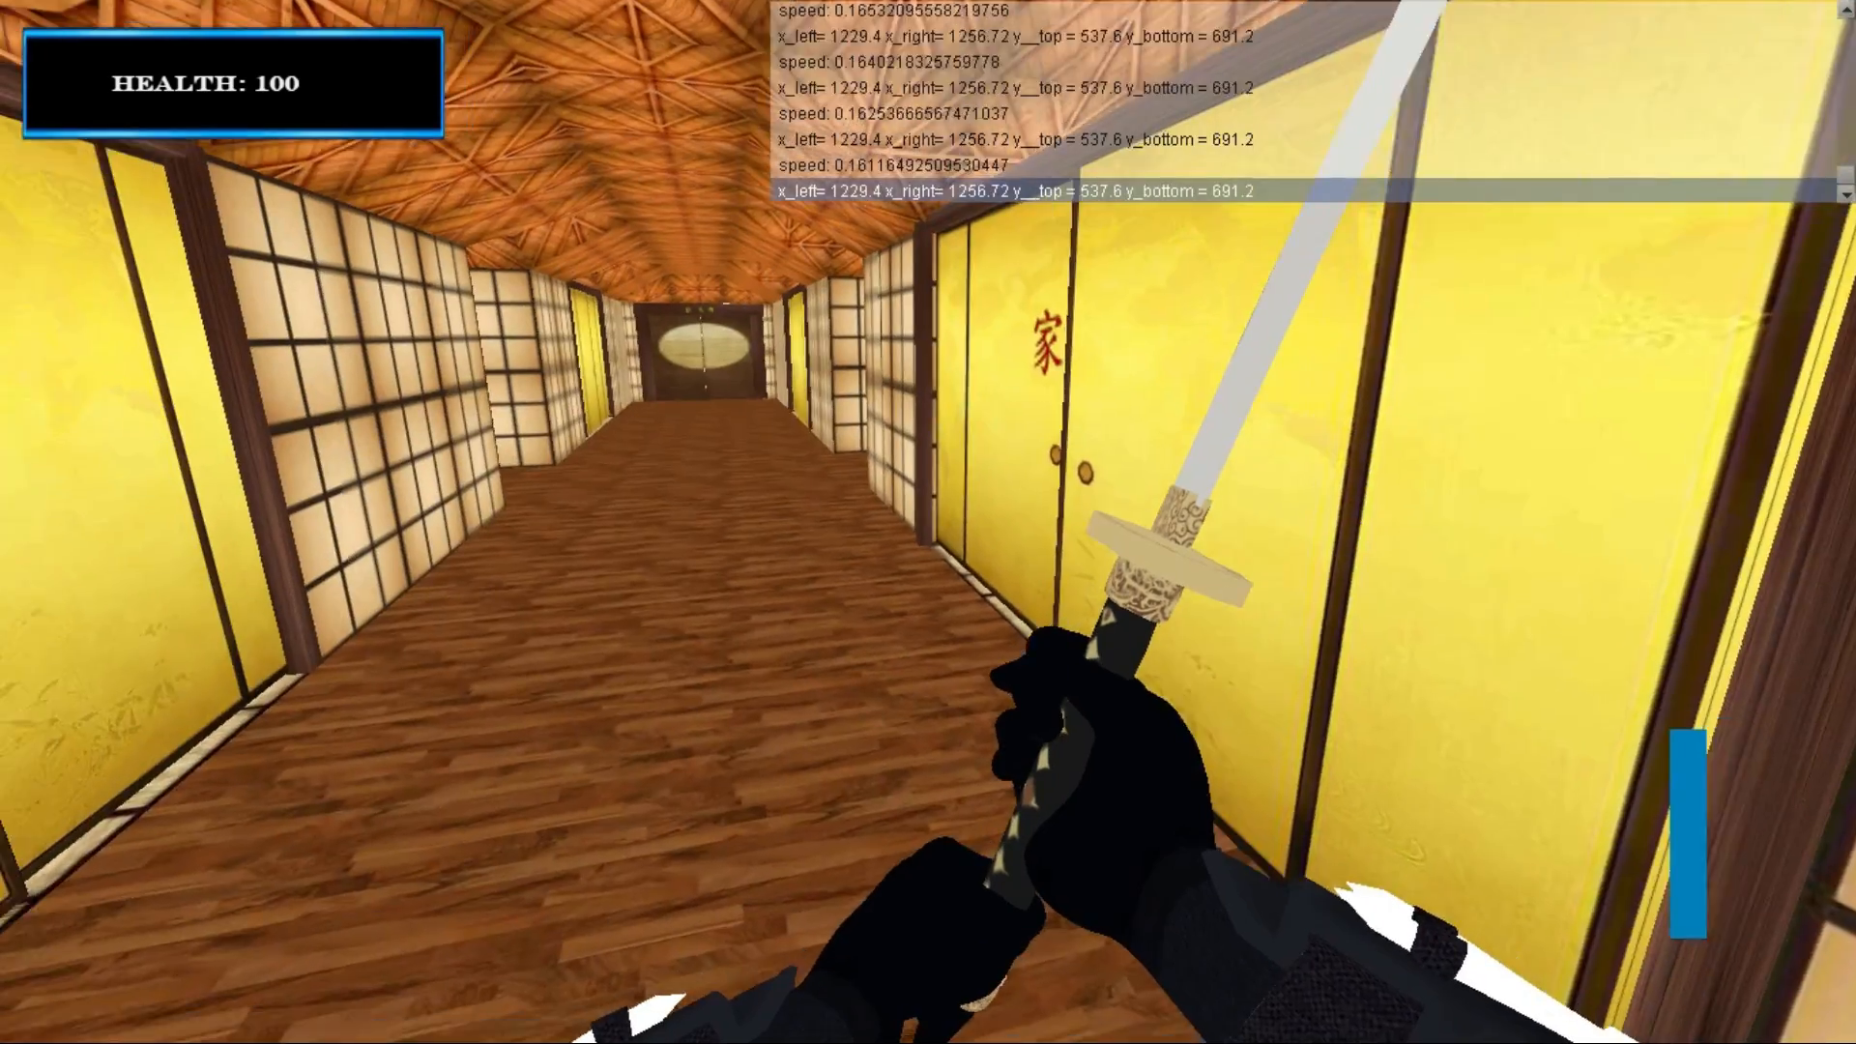
key("w")
key("w")
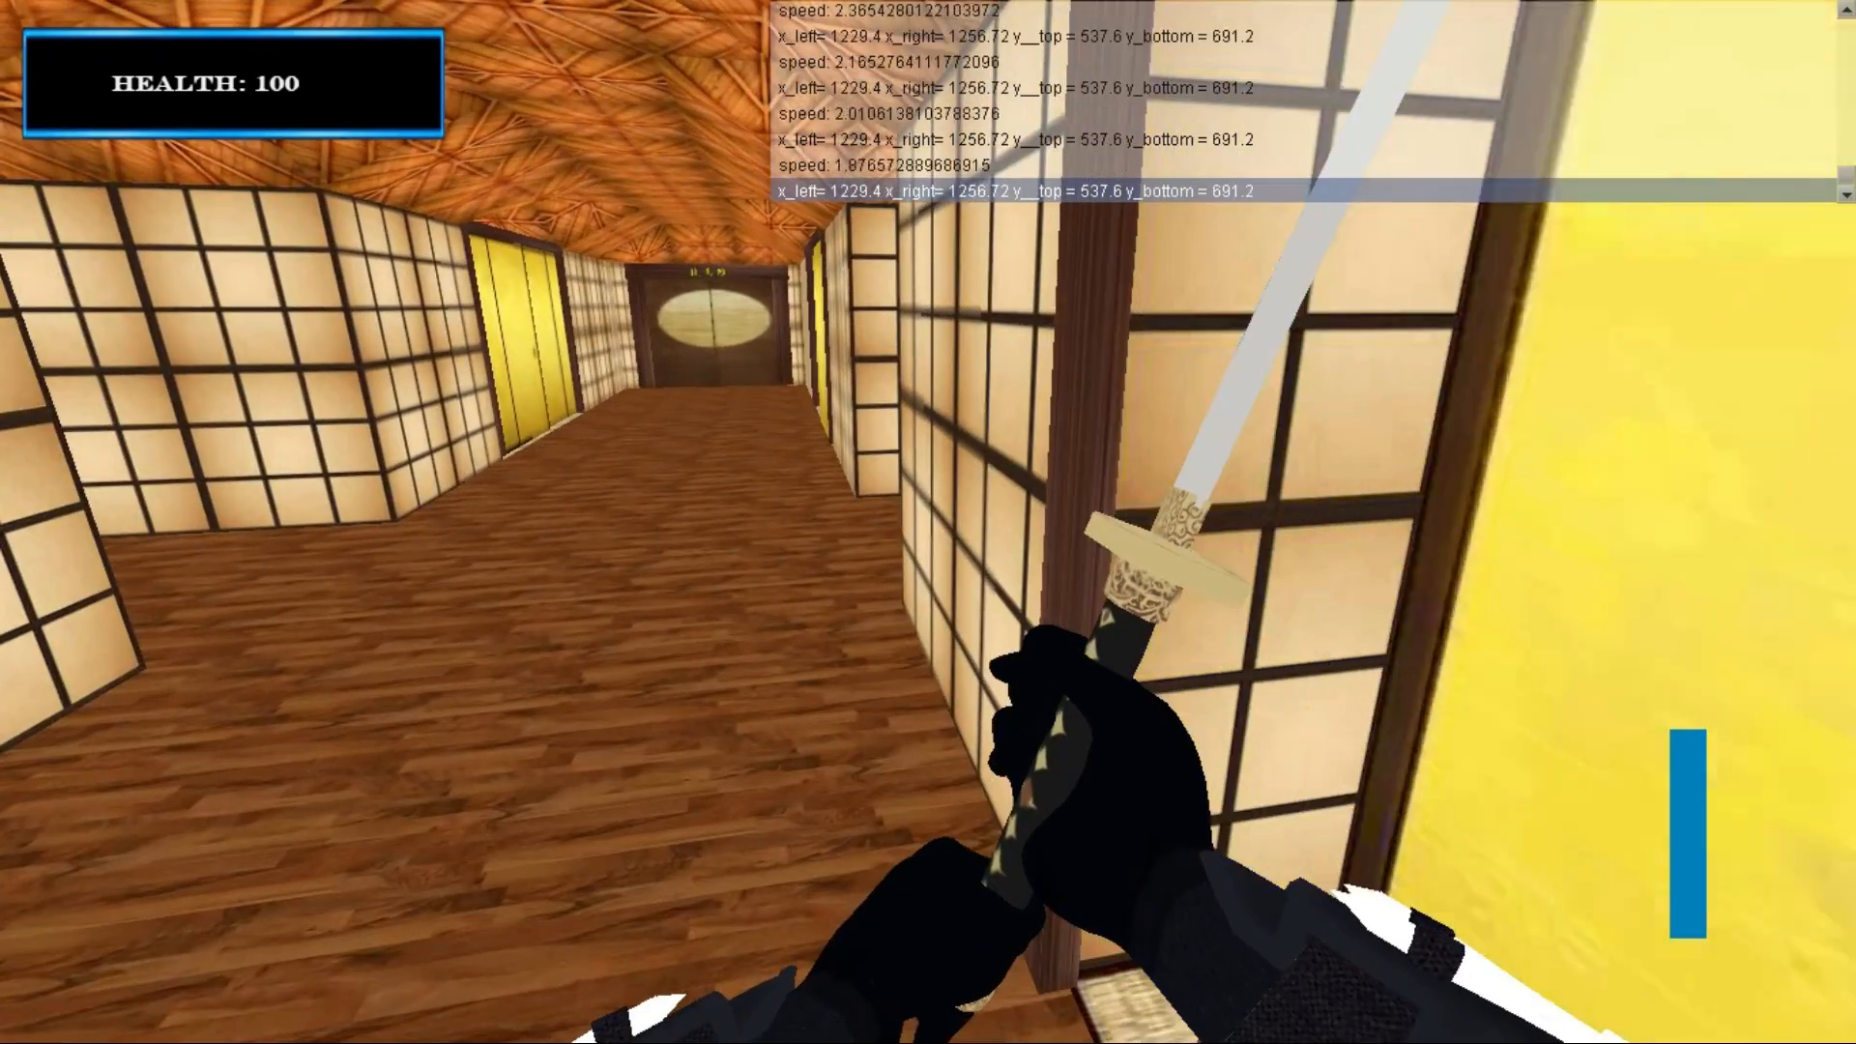
key("w")
key("s")
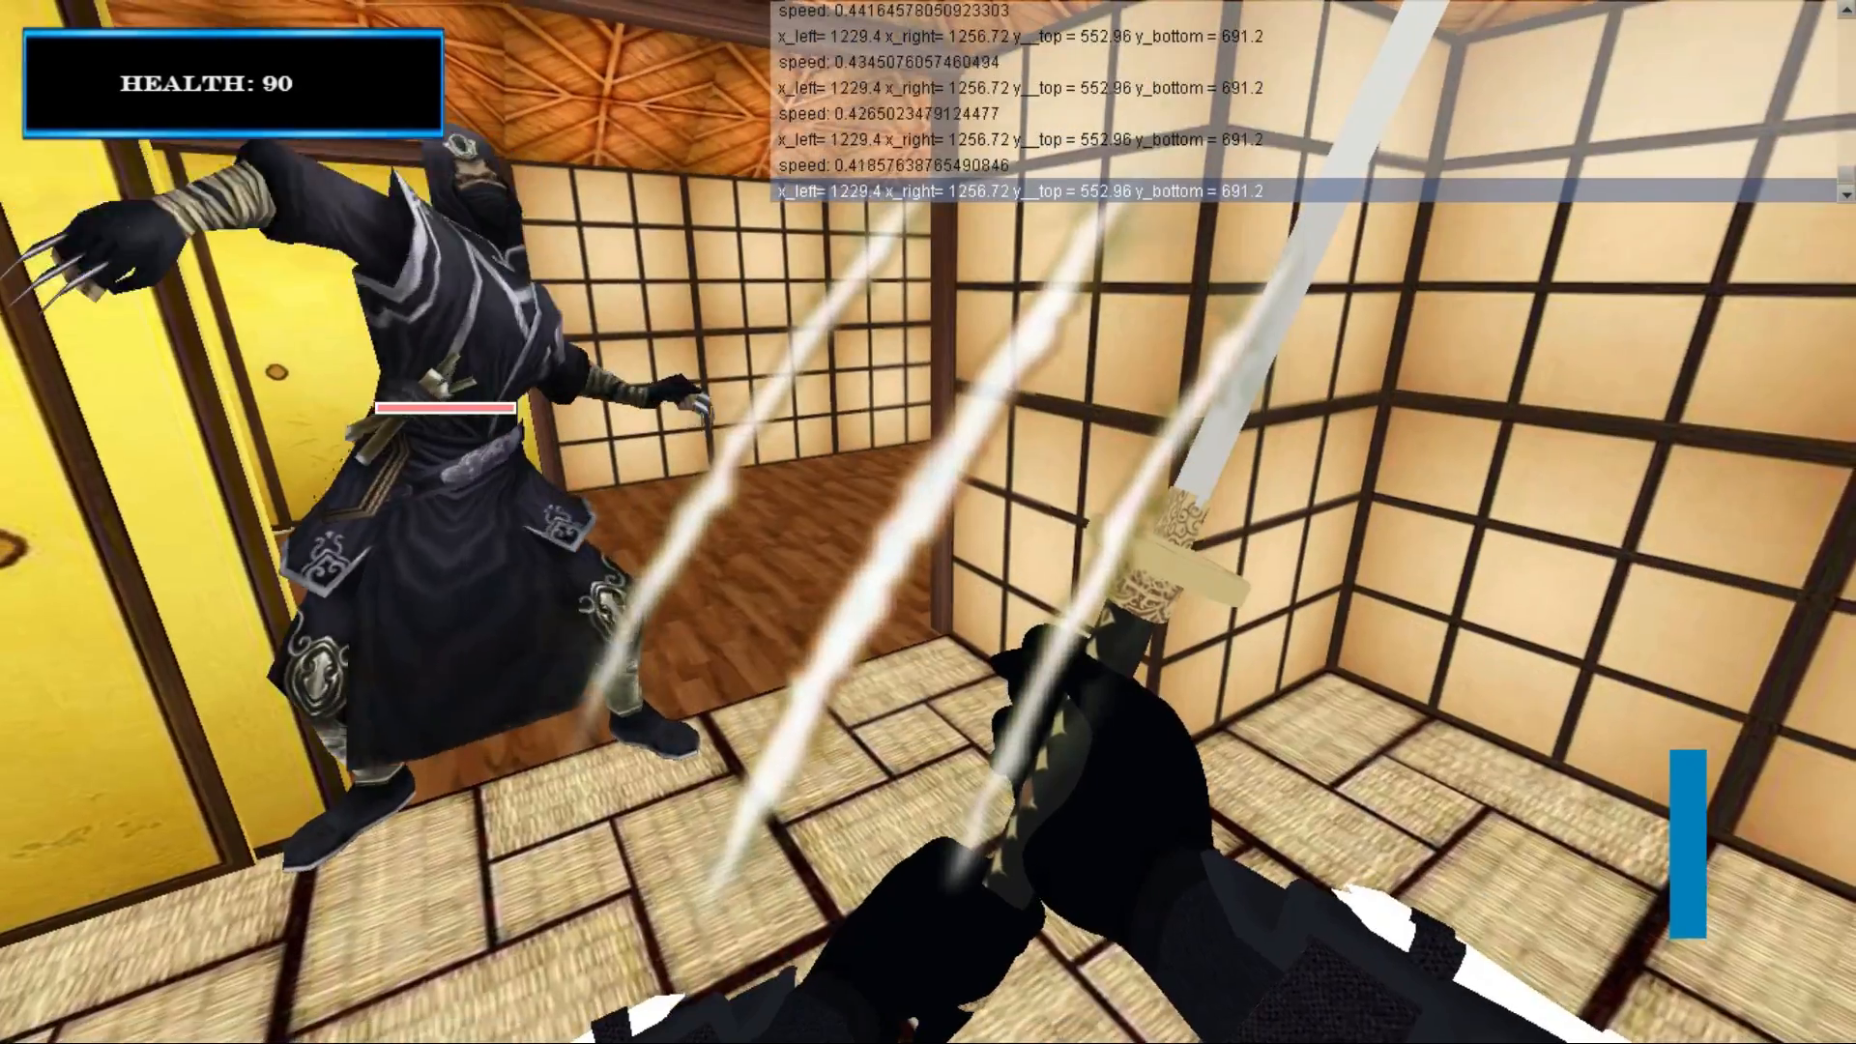
key("s")
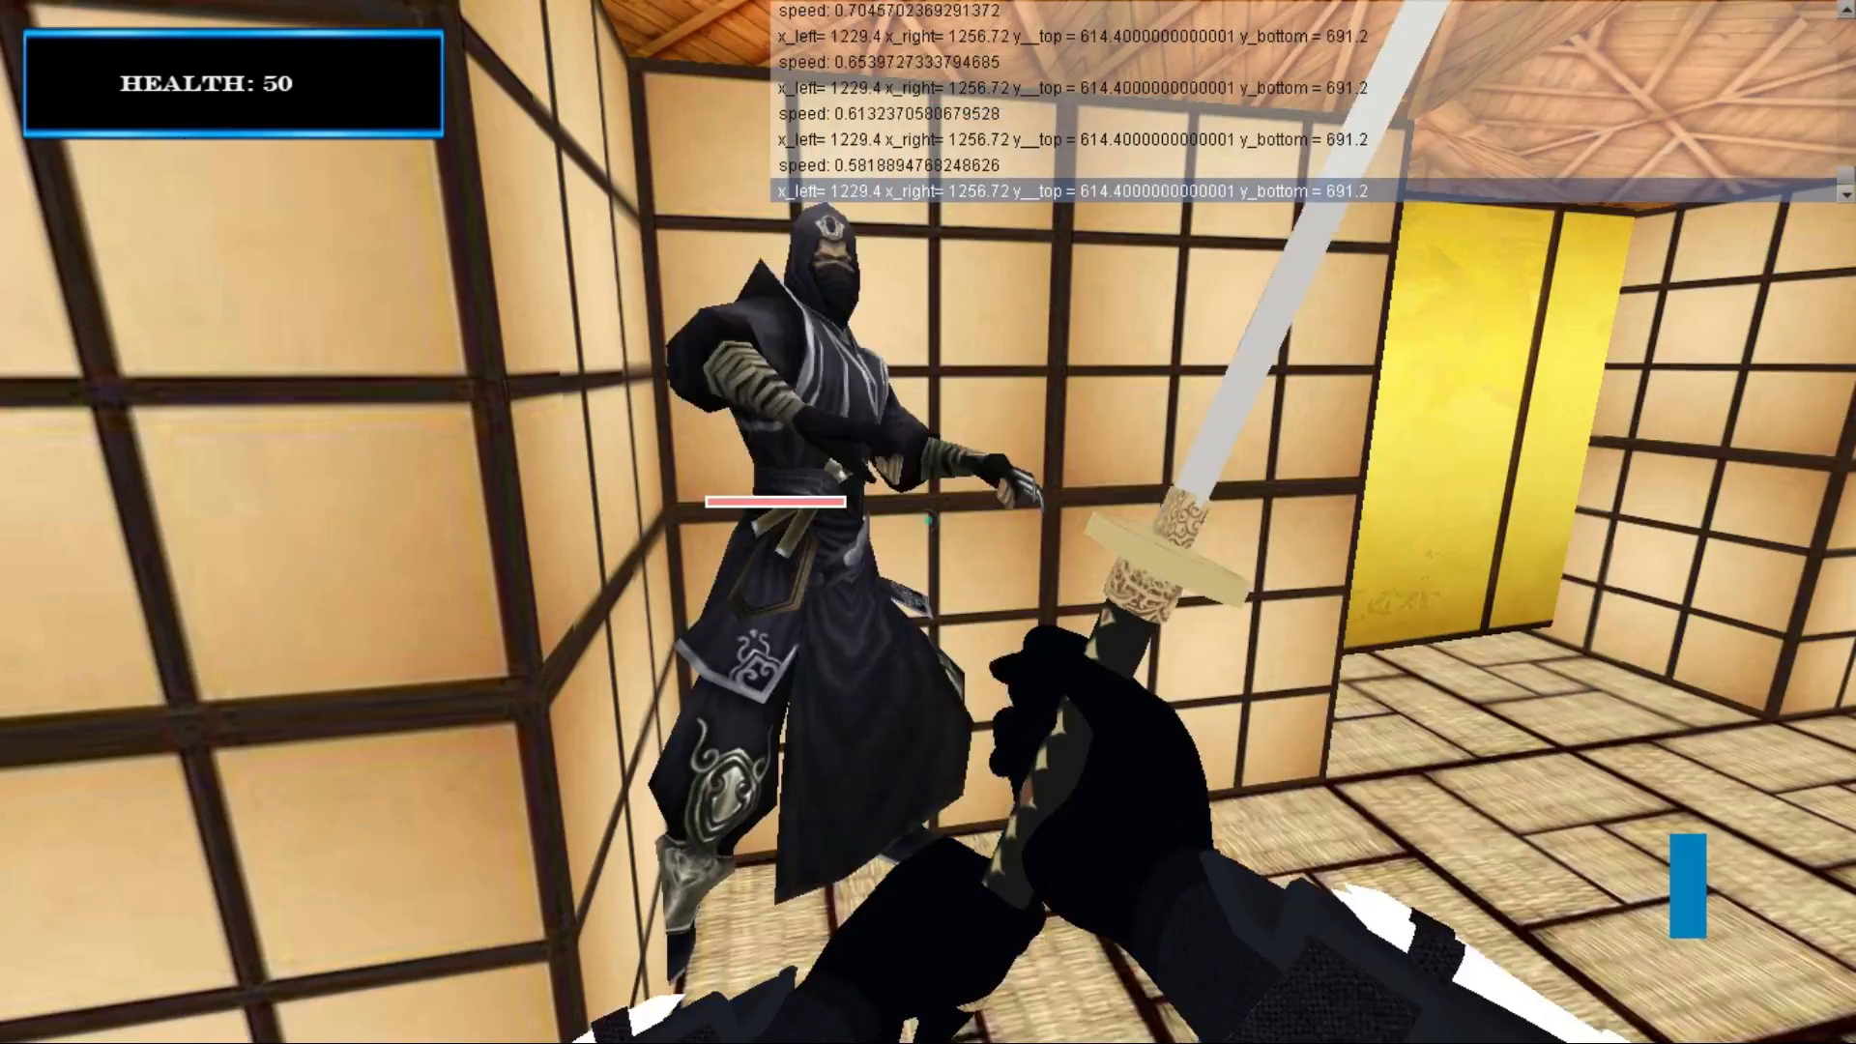
Strike at the enemy ninjas with the katana near the room's doorway
left_click(928, 521)
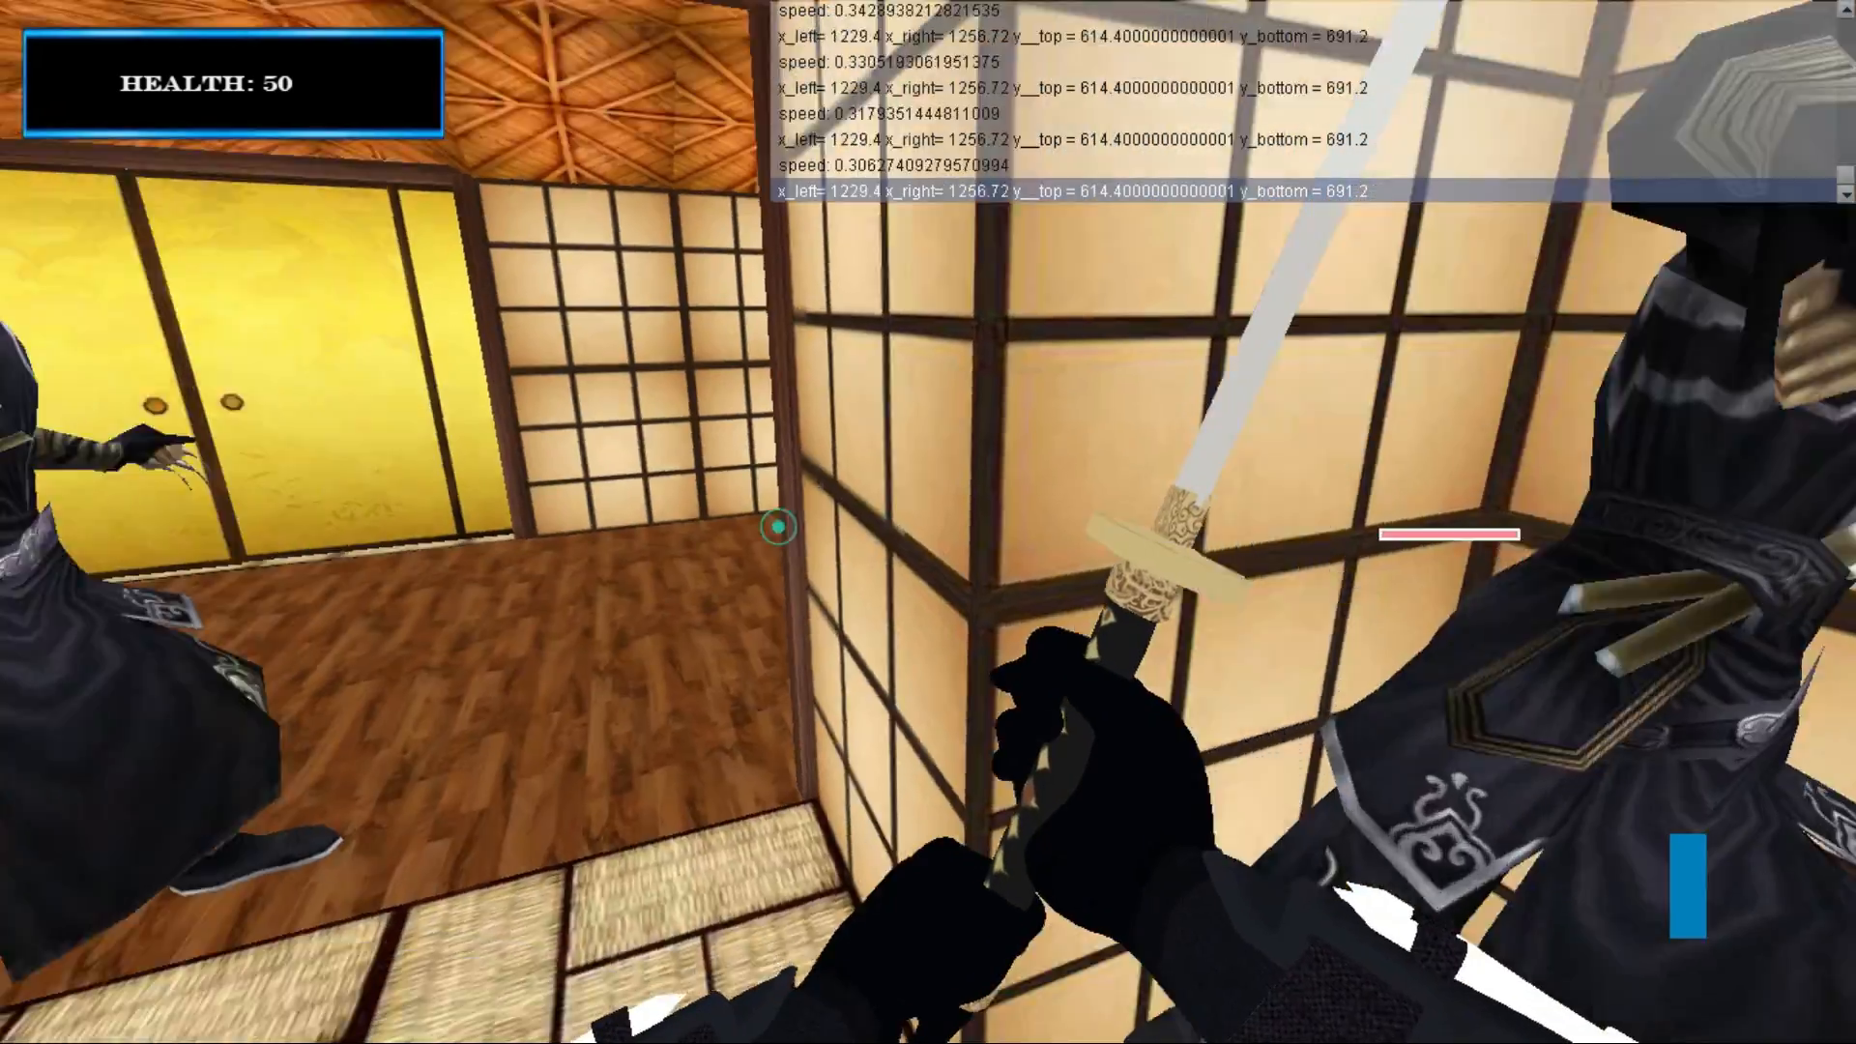
left_click(928, 521)
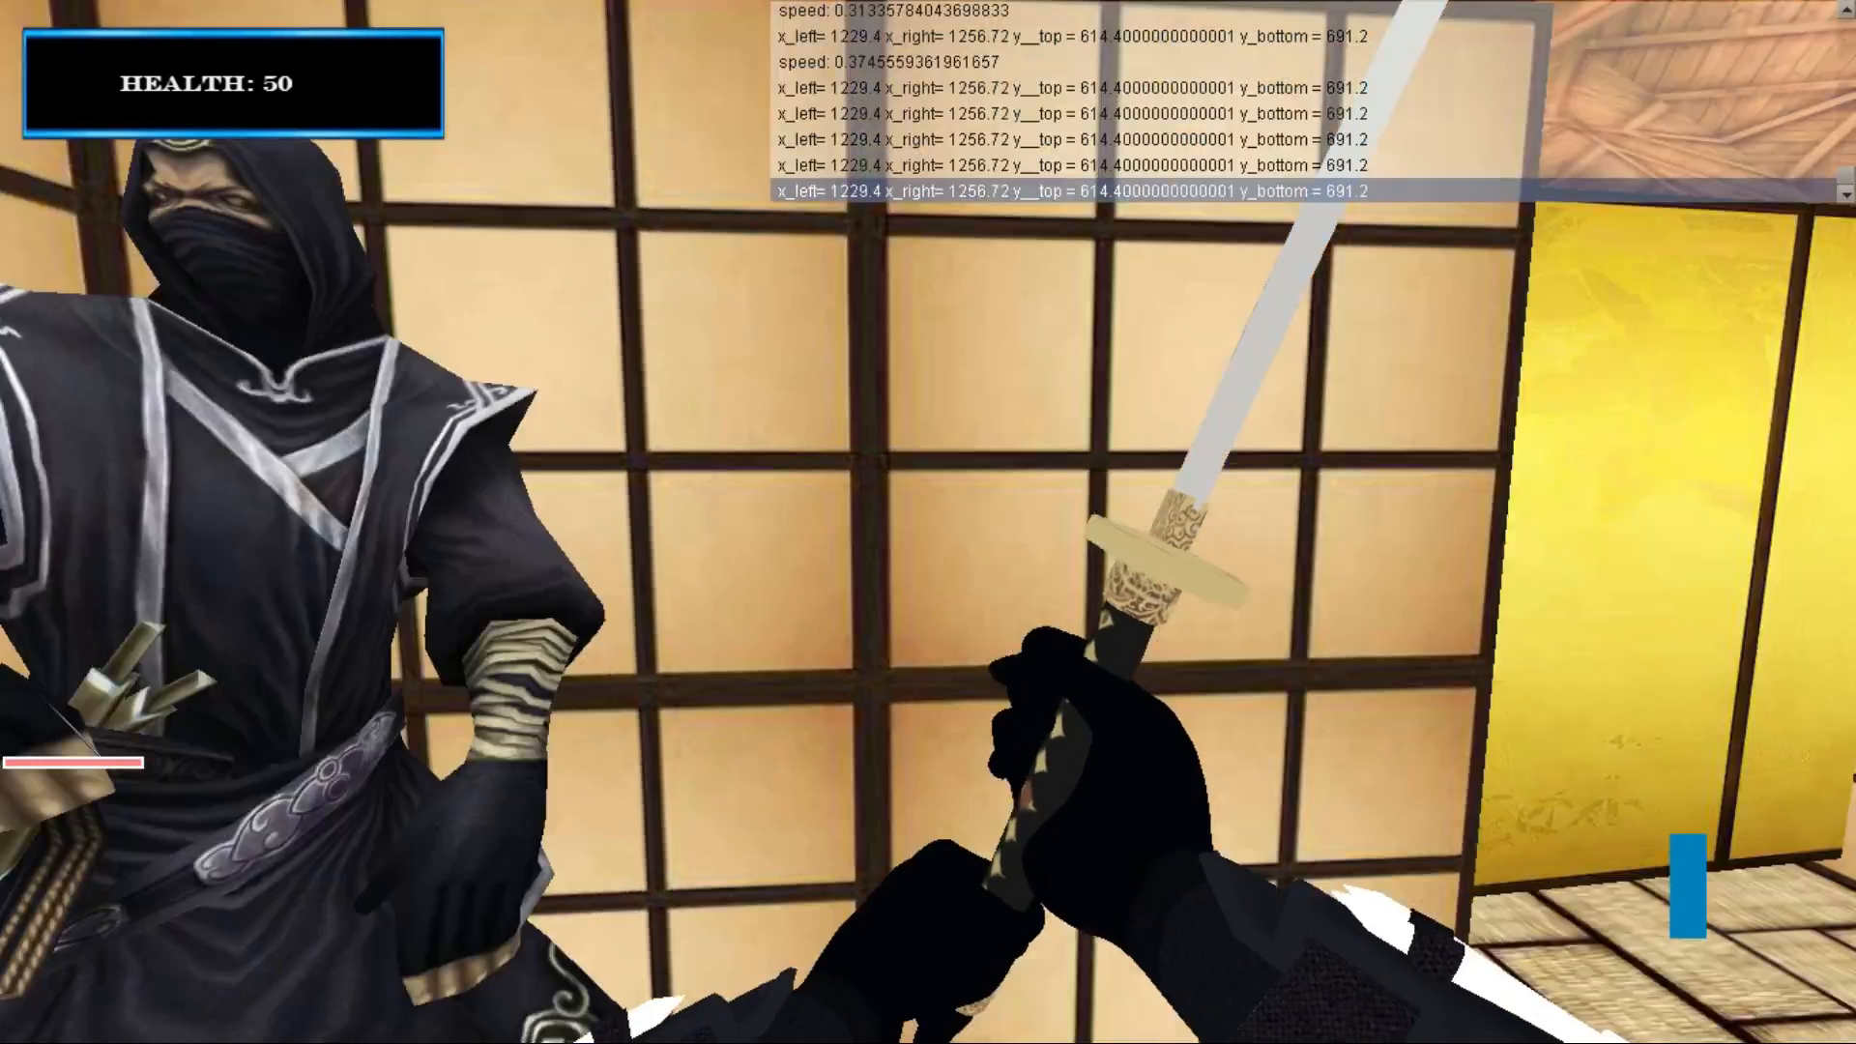
left_click(927, 521)
left_click(928, 521)
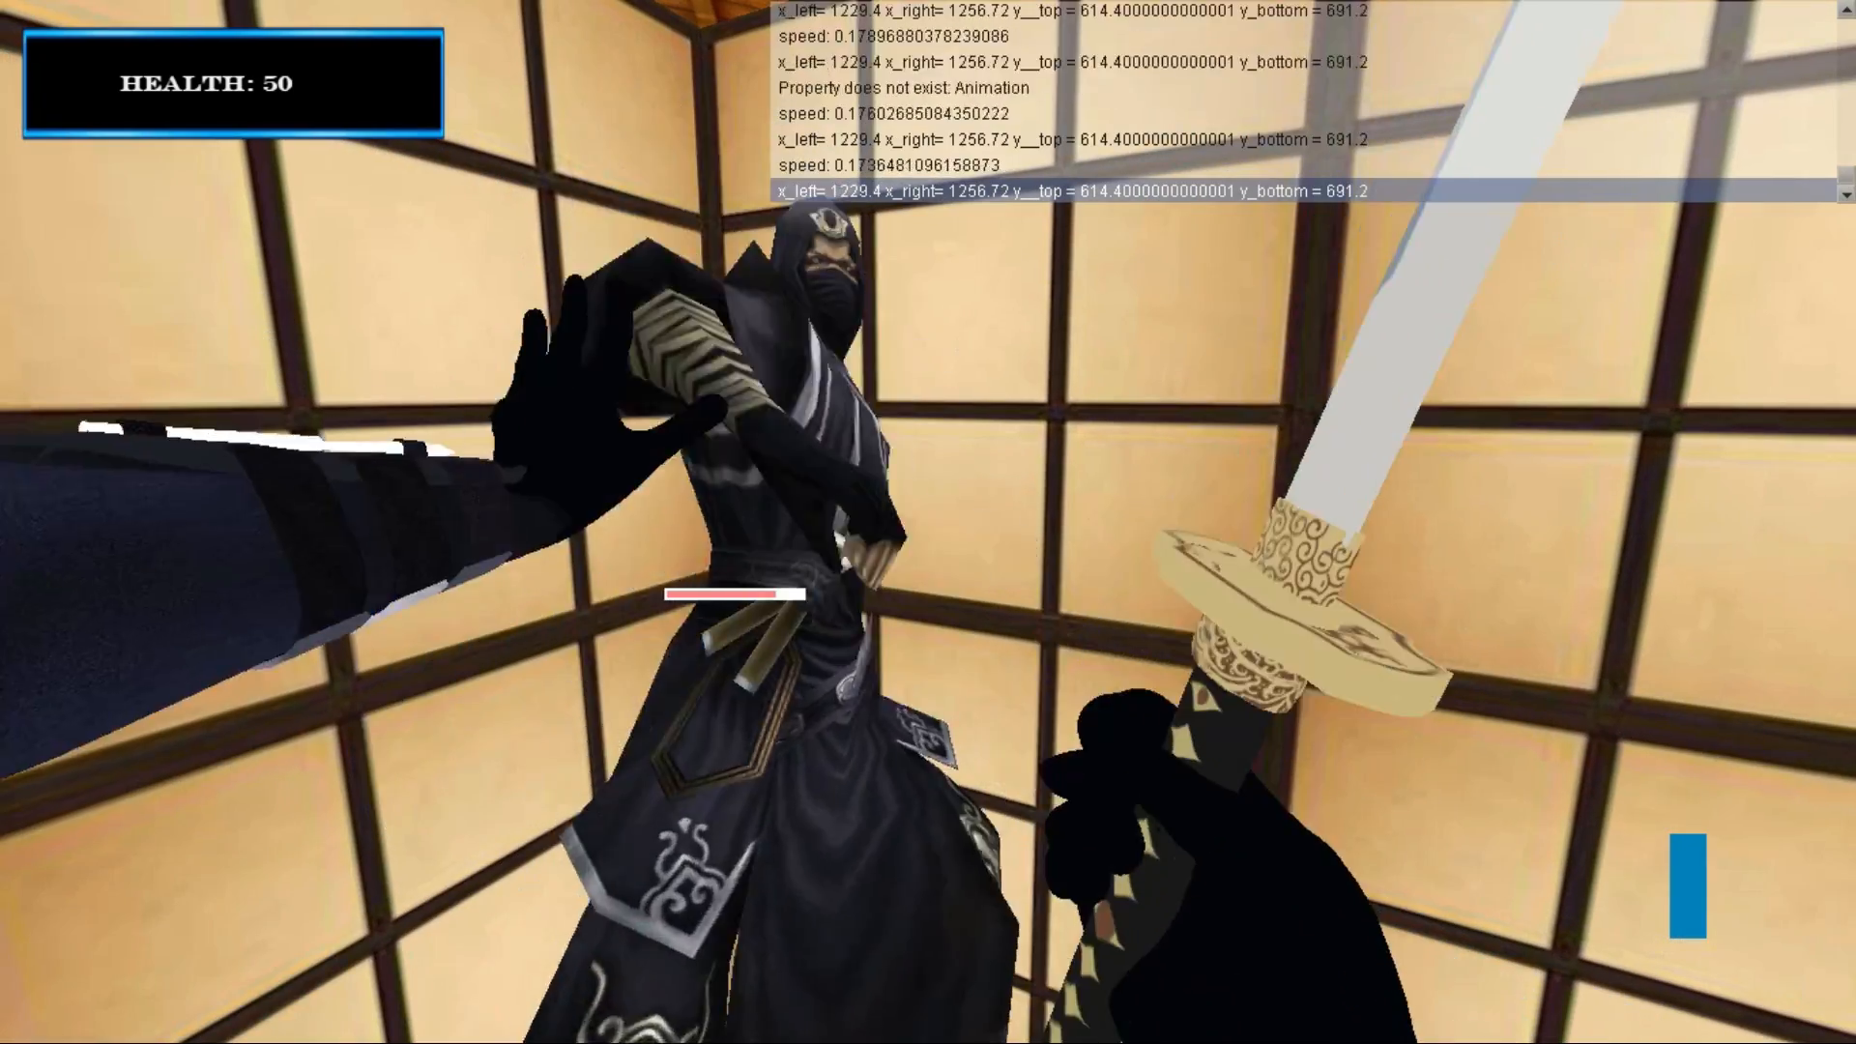
left_click(928, 521)
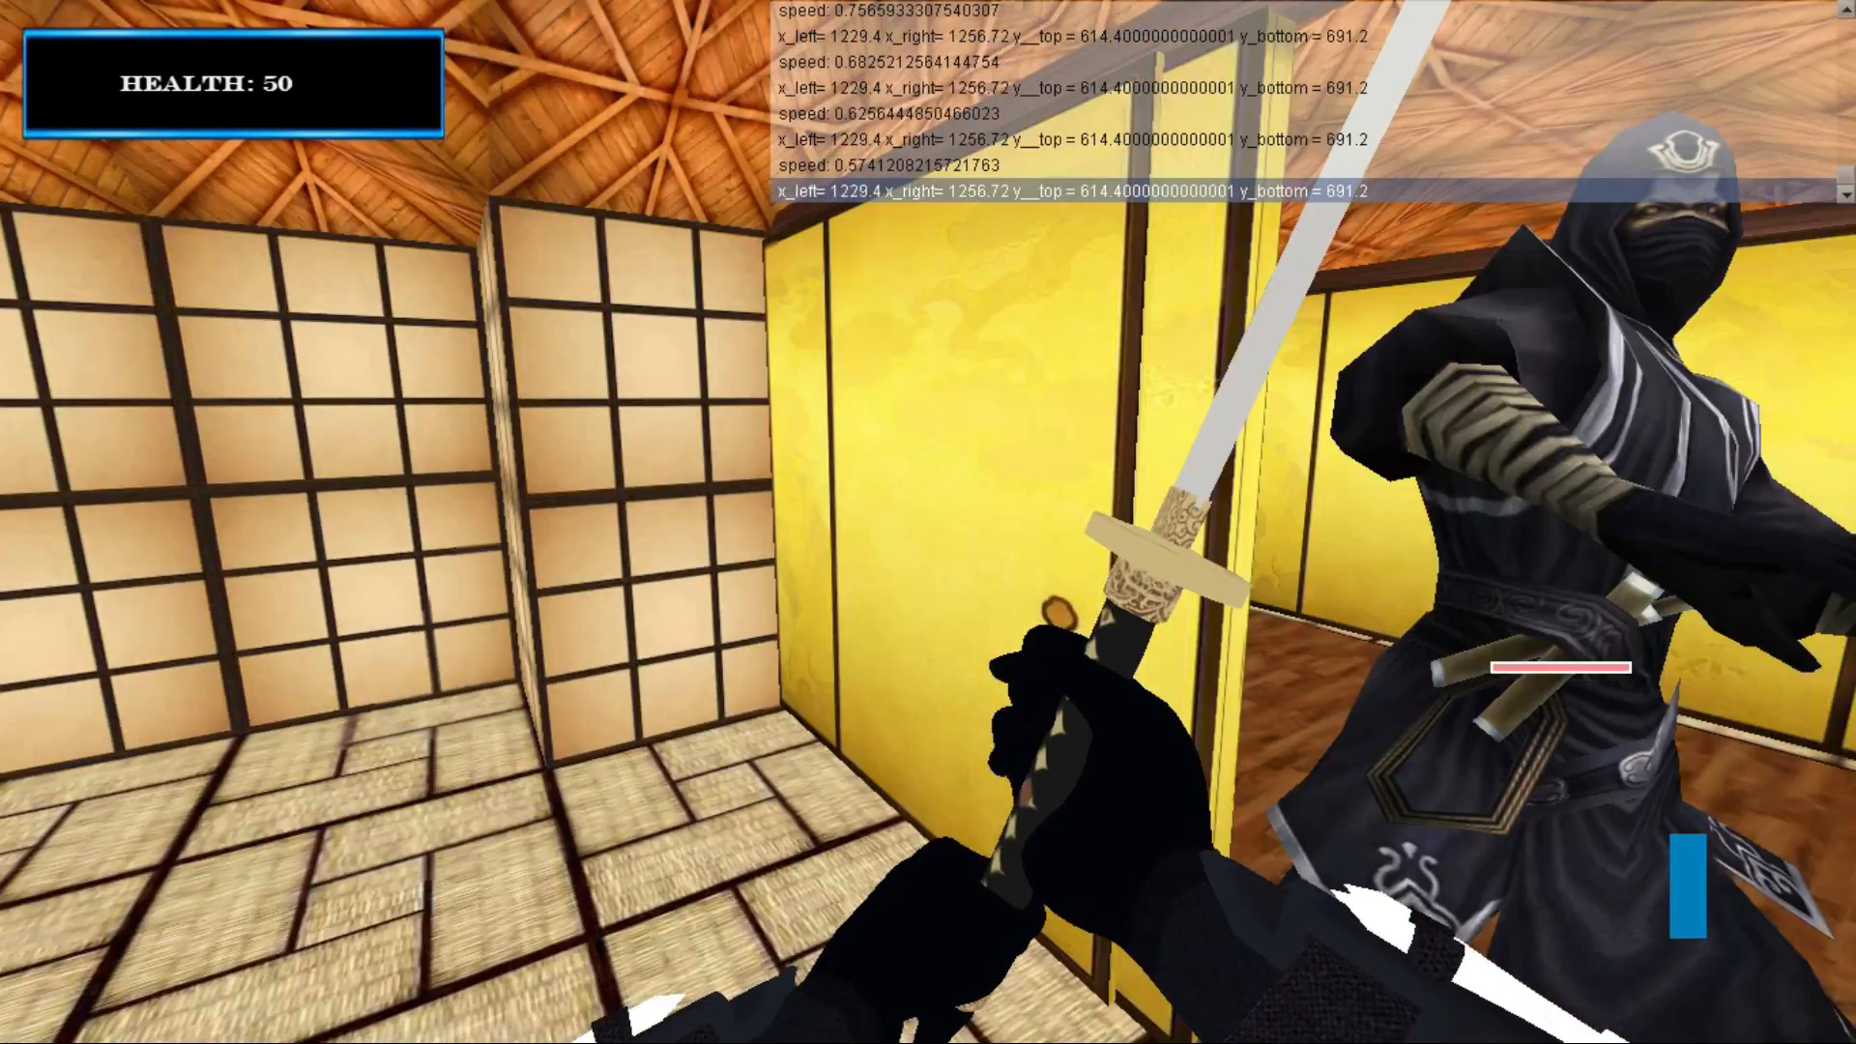
left_click(984, 512)
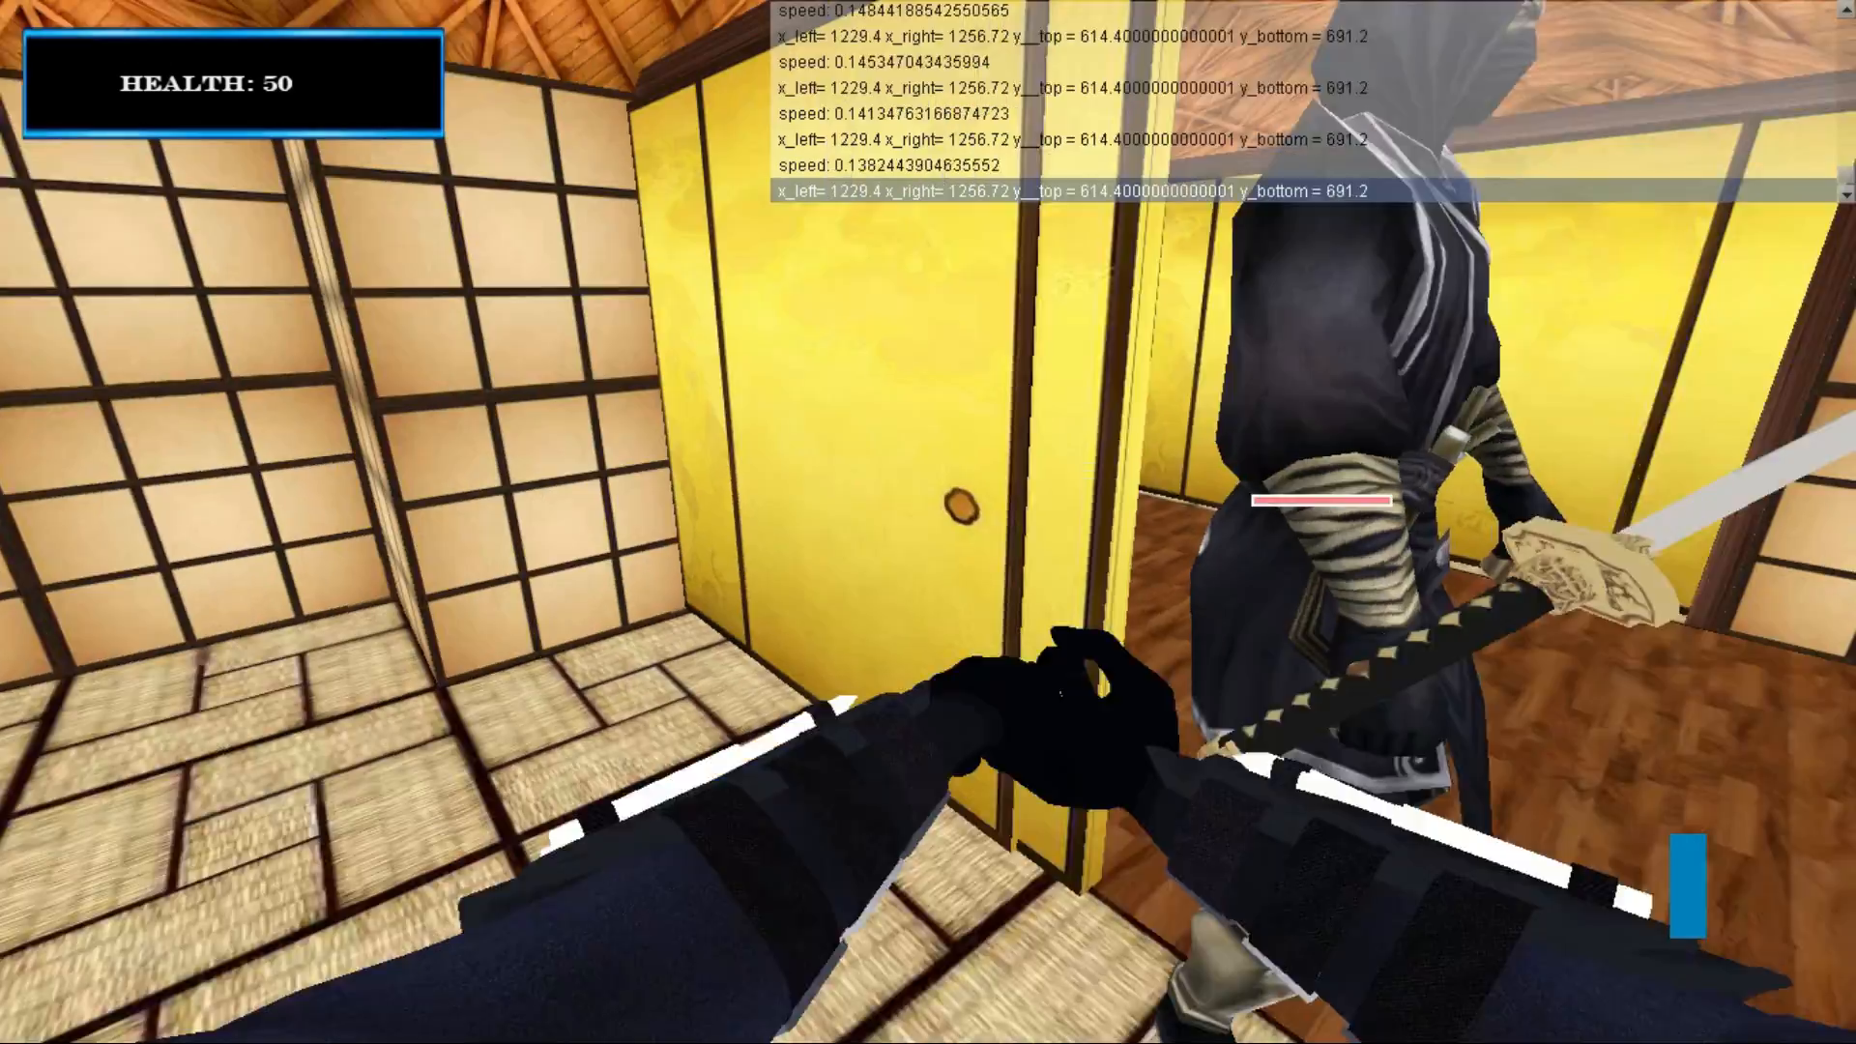
left_click(928, 521)
Let the enemy ninjas drain the player's health to trigger the game-over screen, and choose Try Again
key("w")
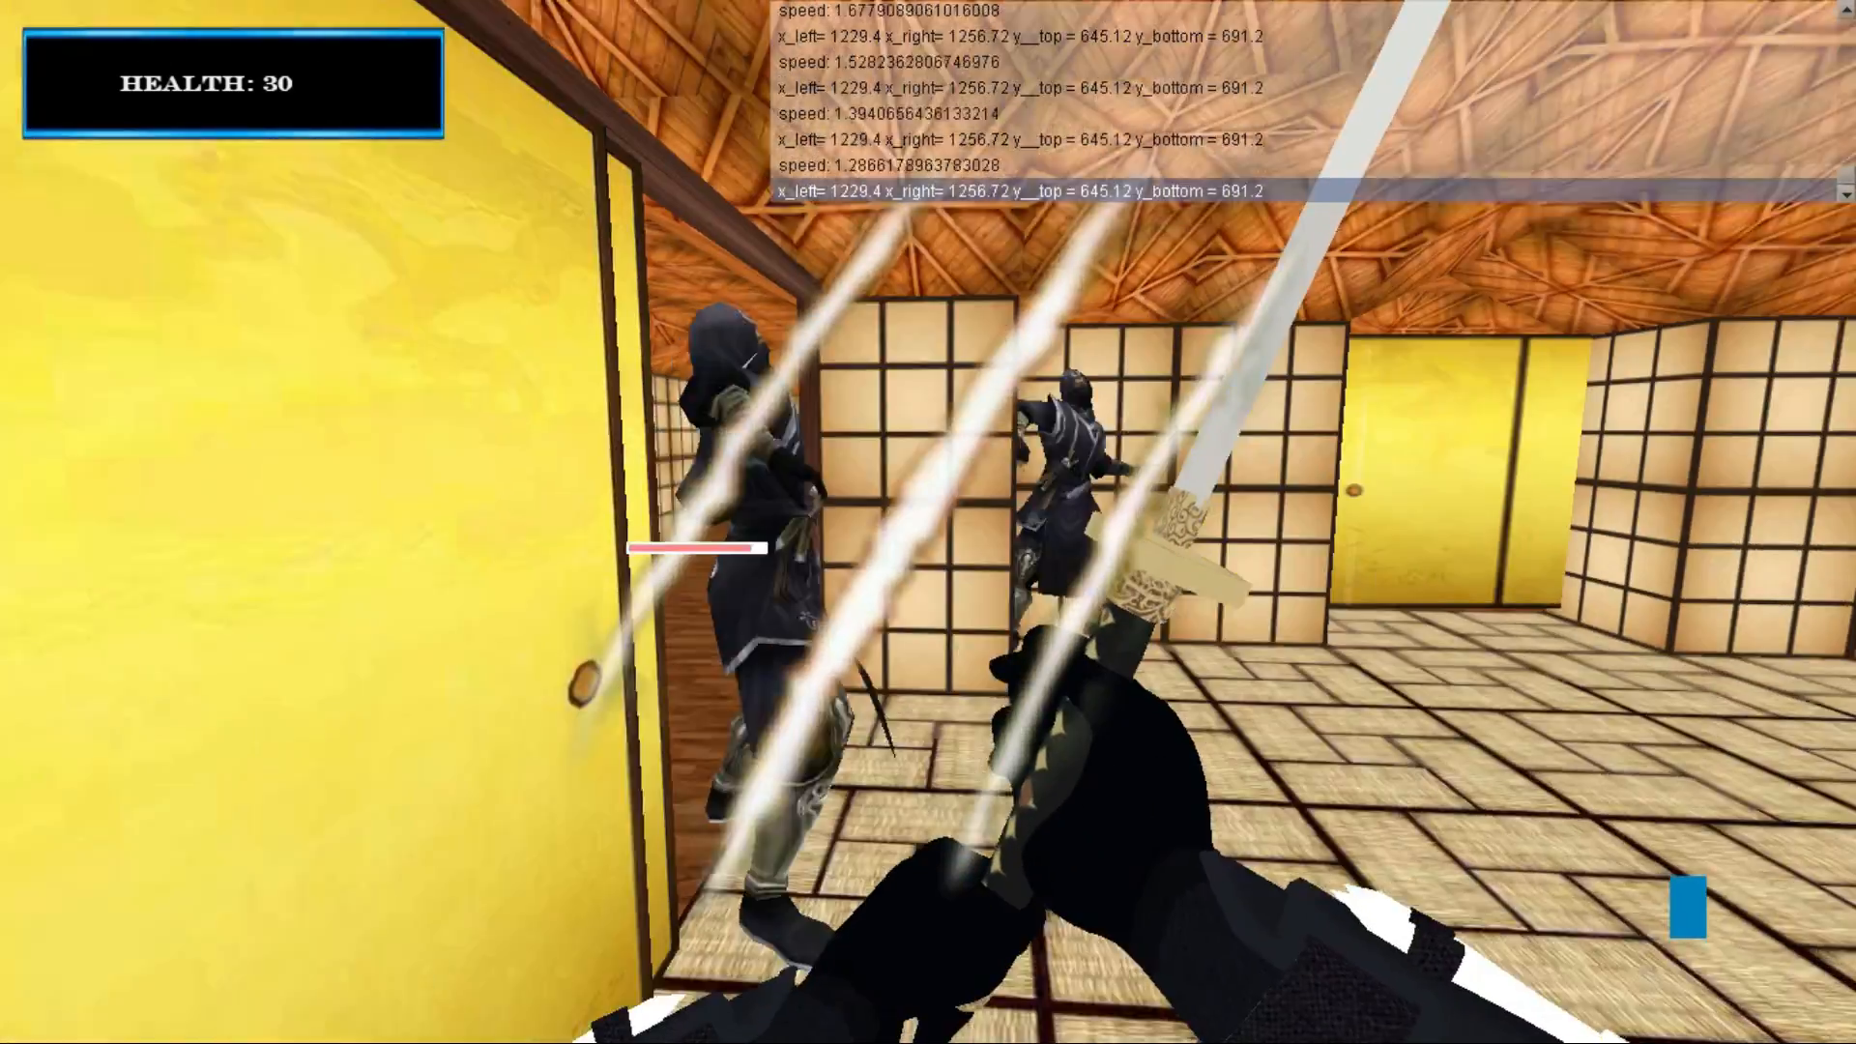
key("w")
key("w")
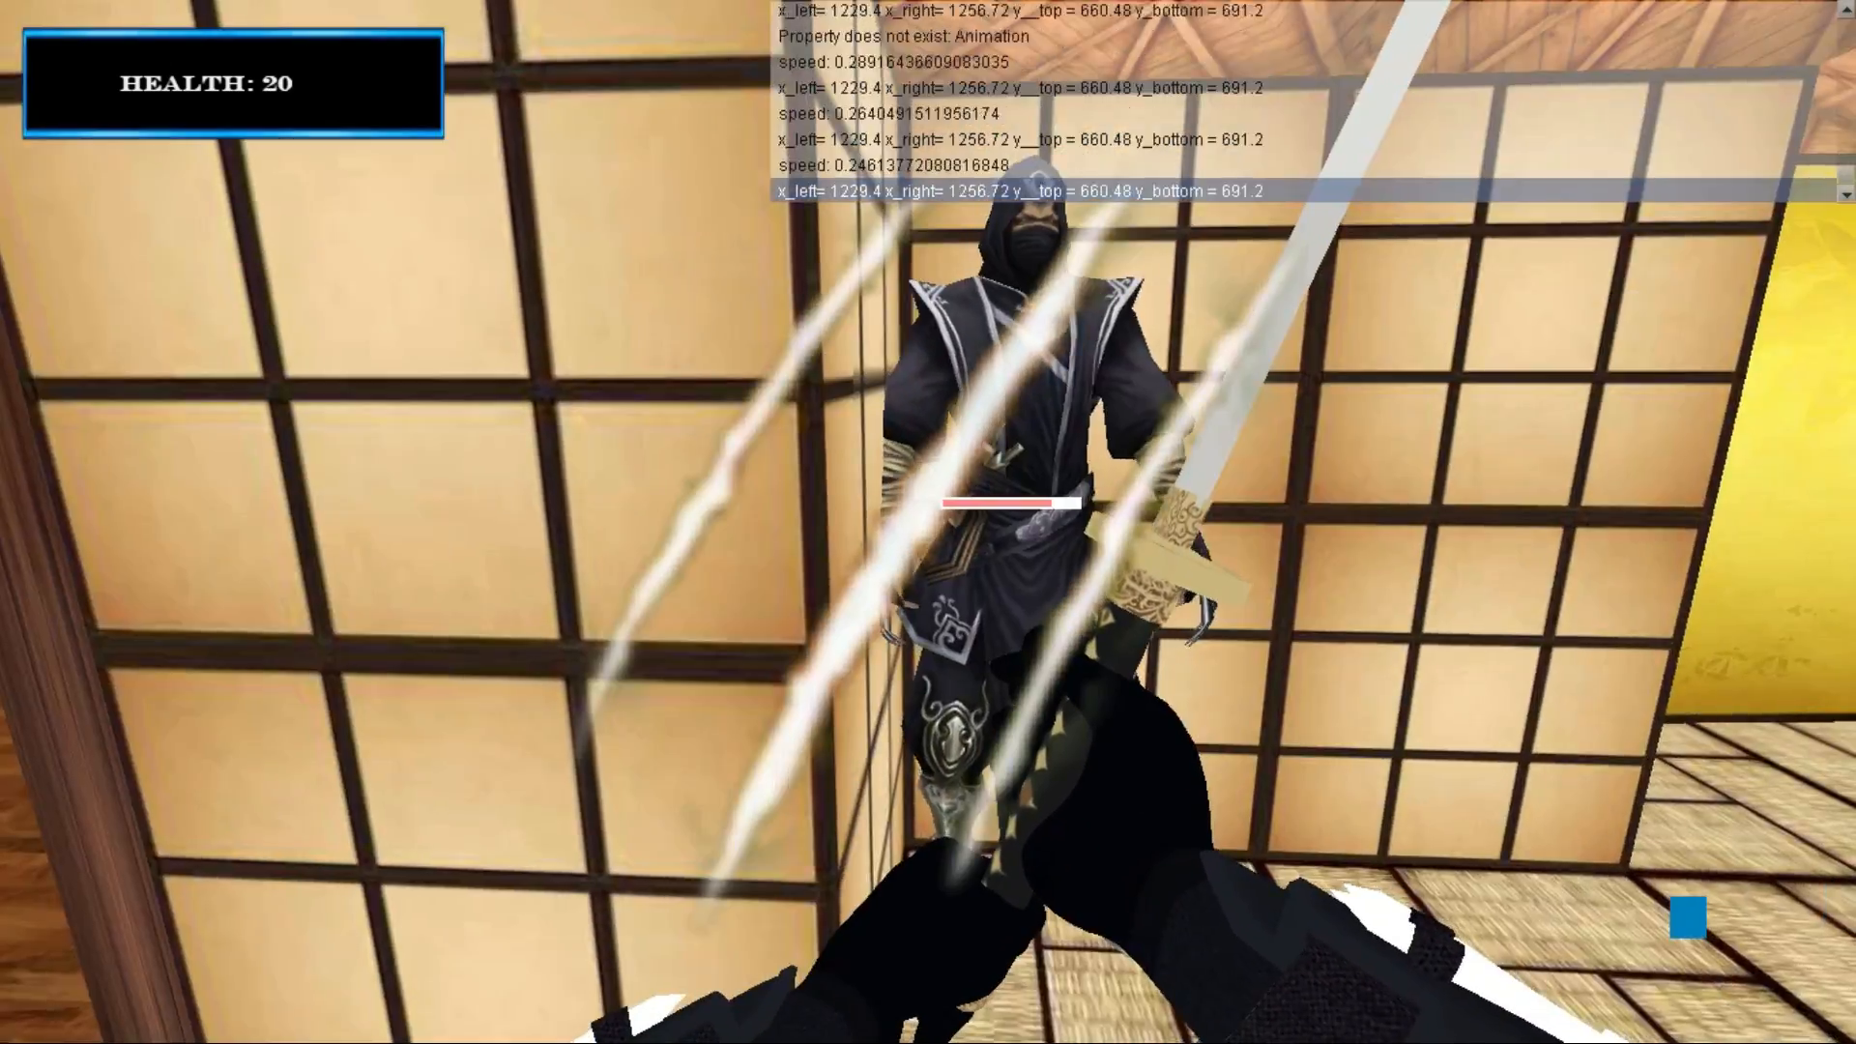
key("w")
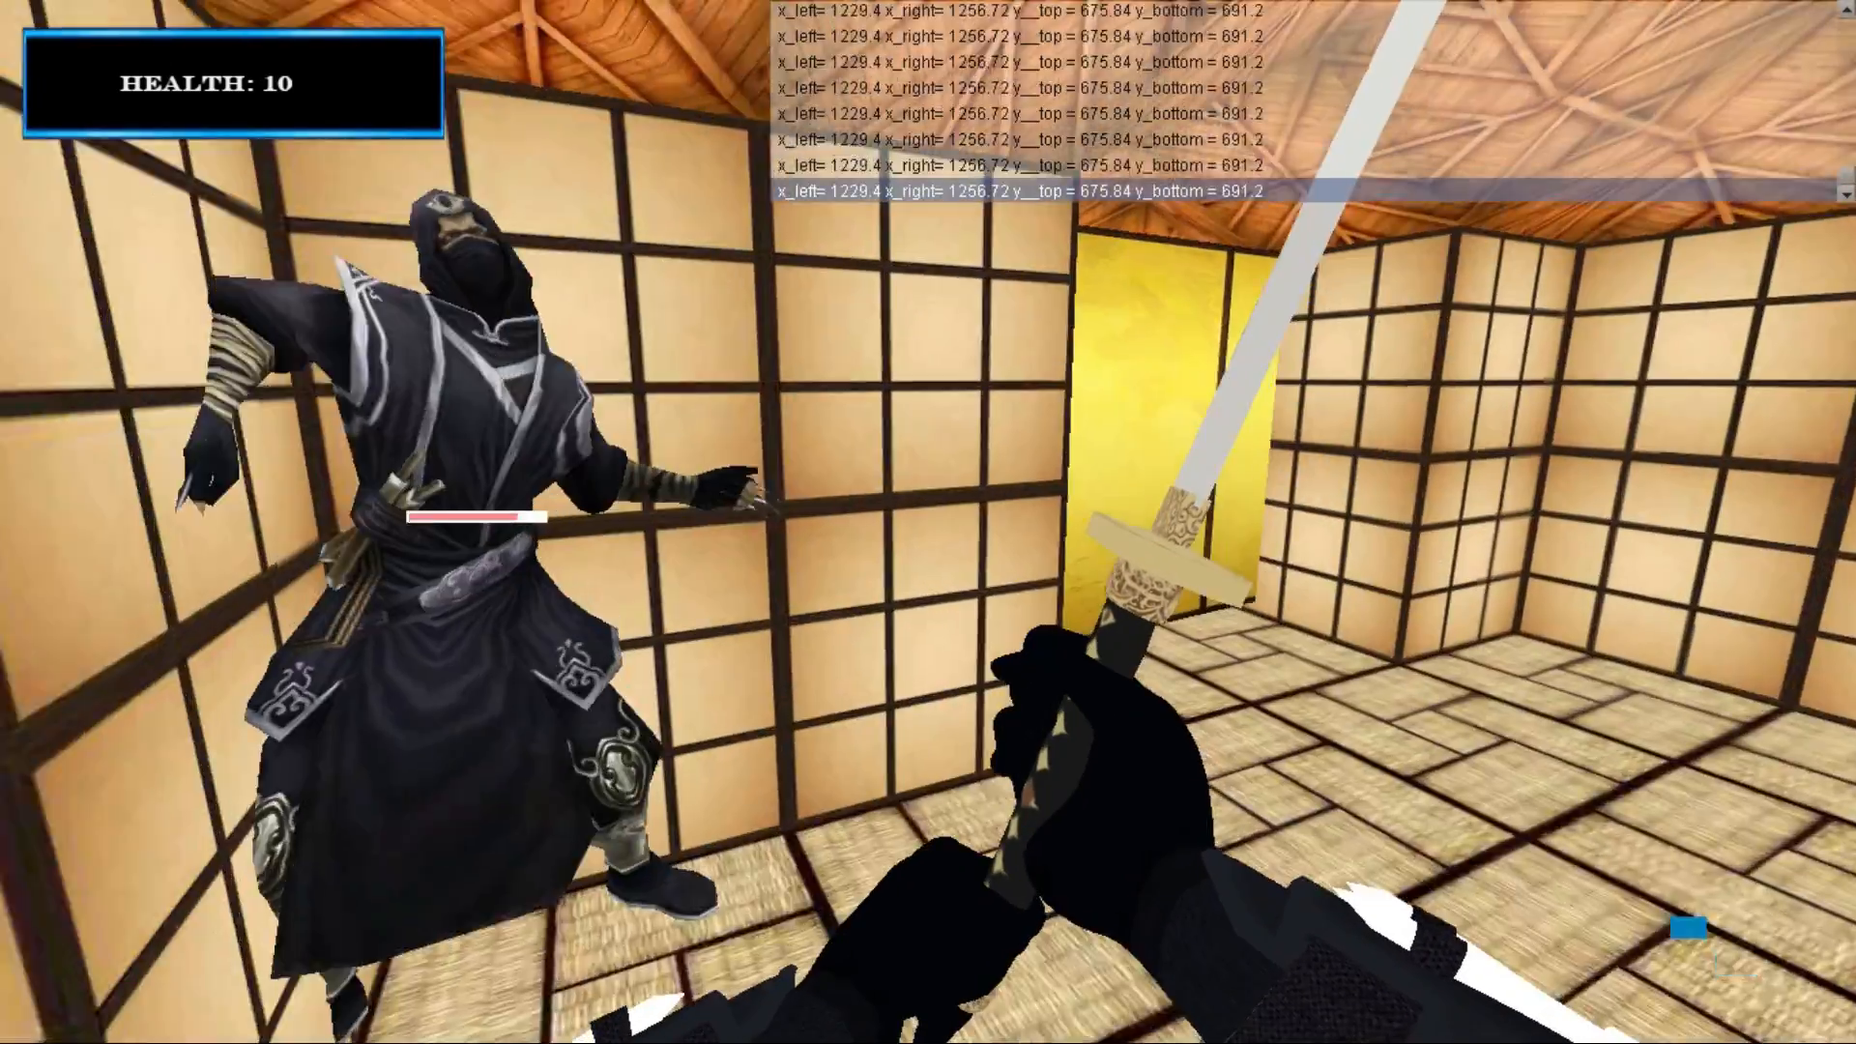
key("w")
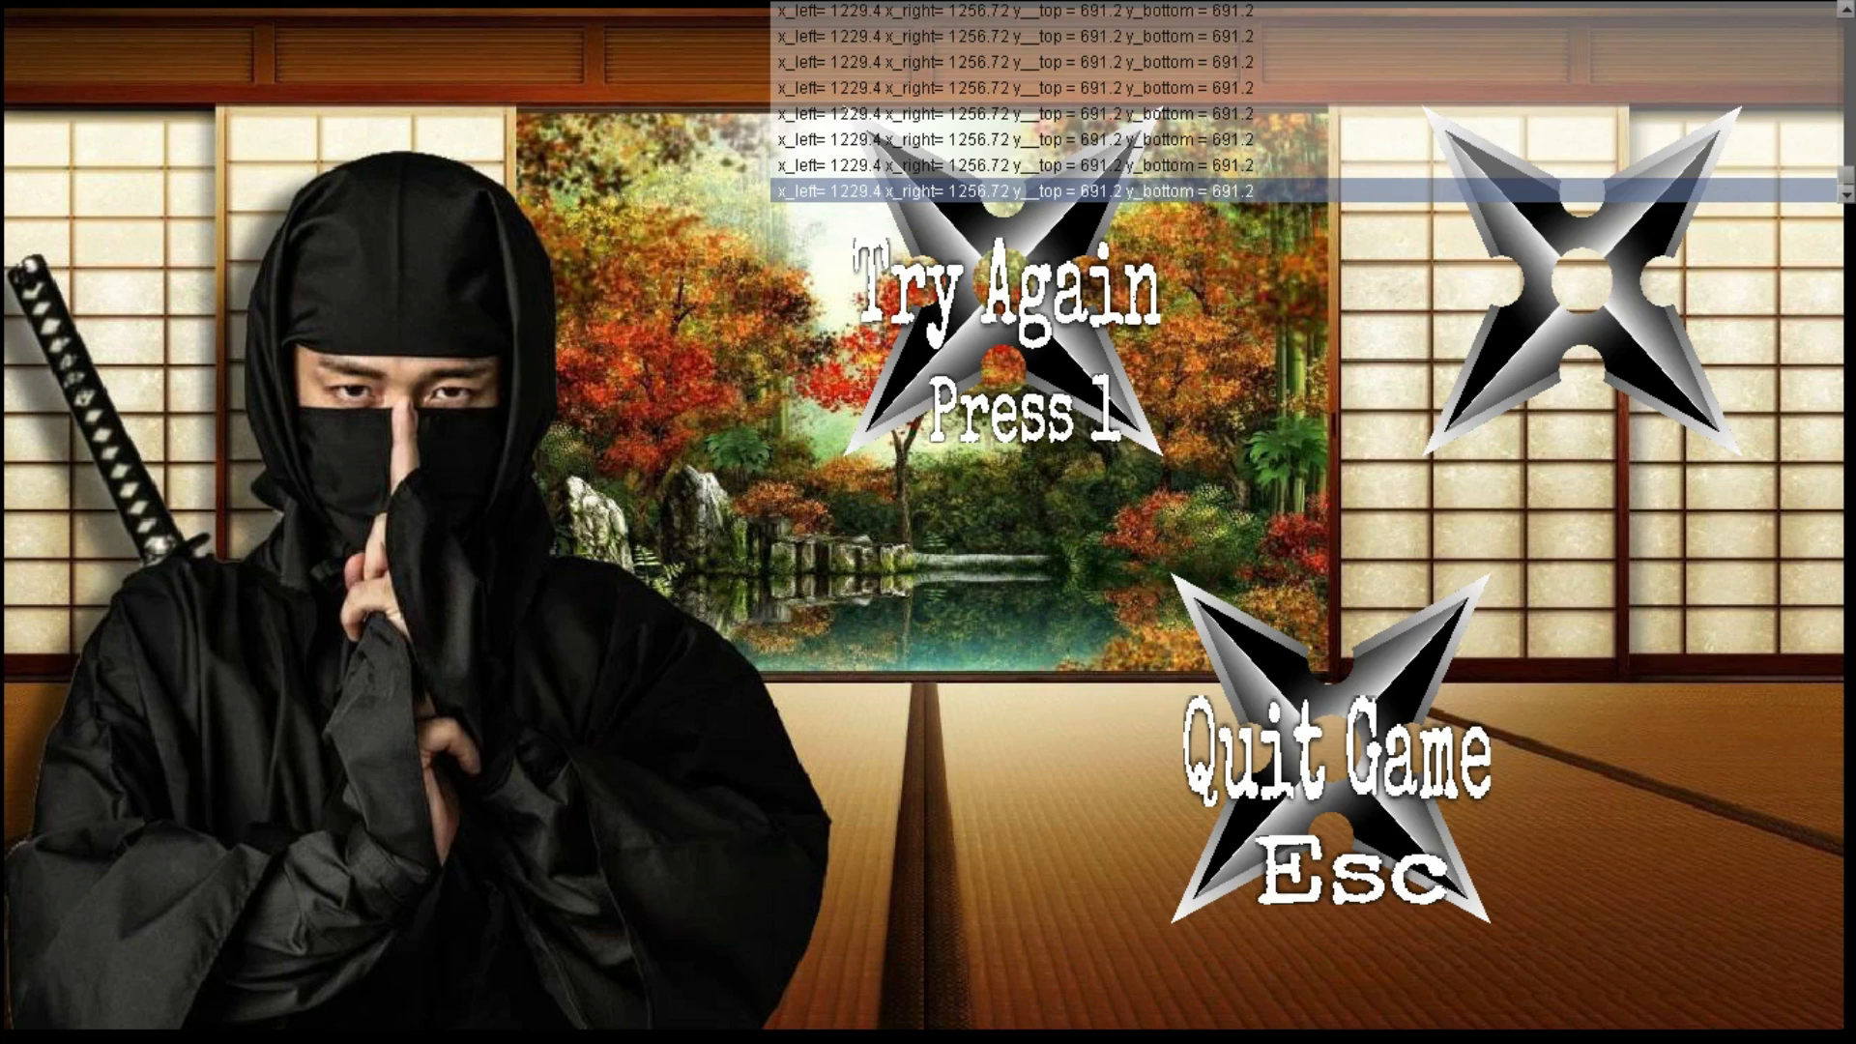
key("1")
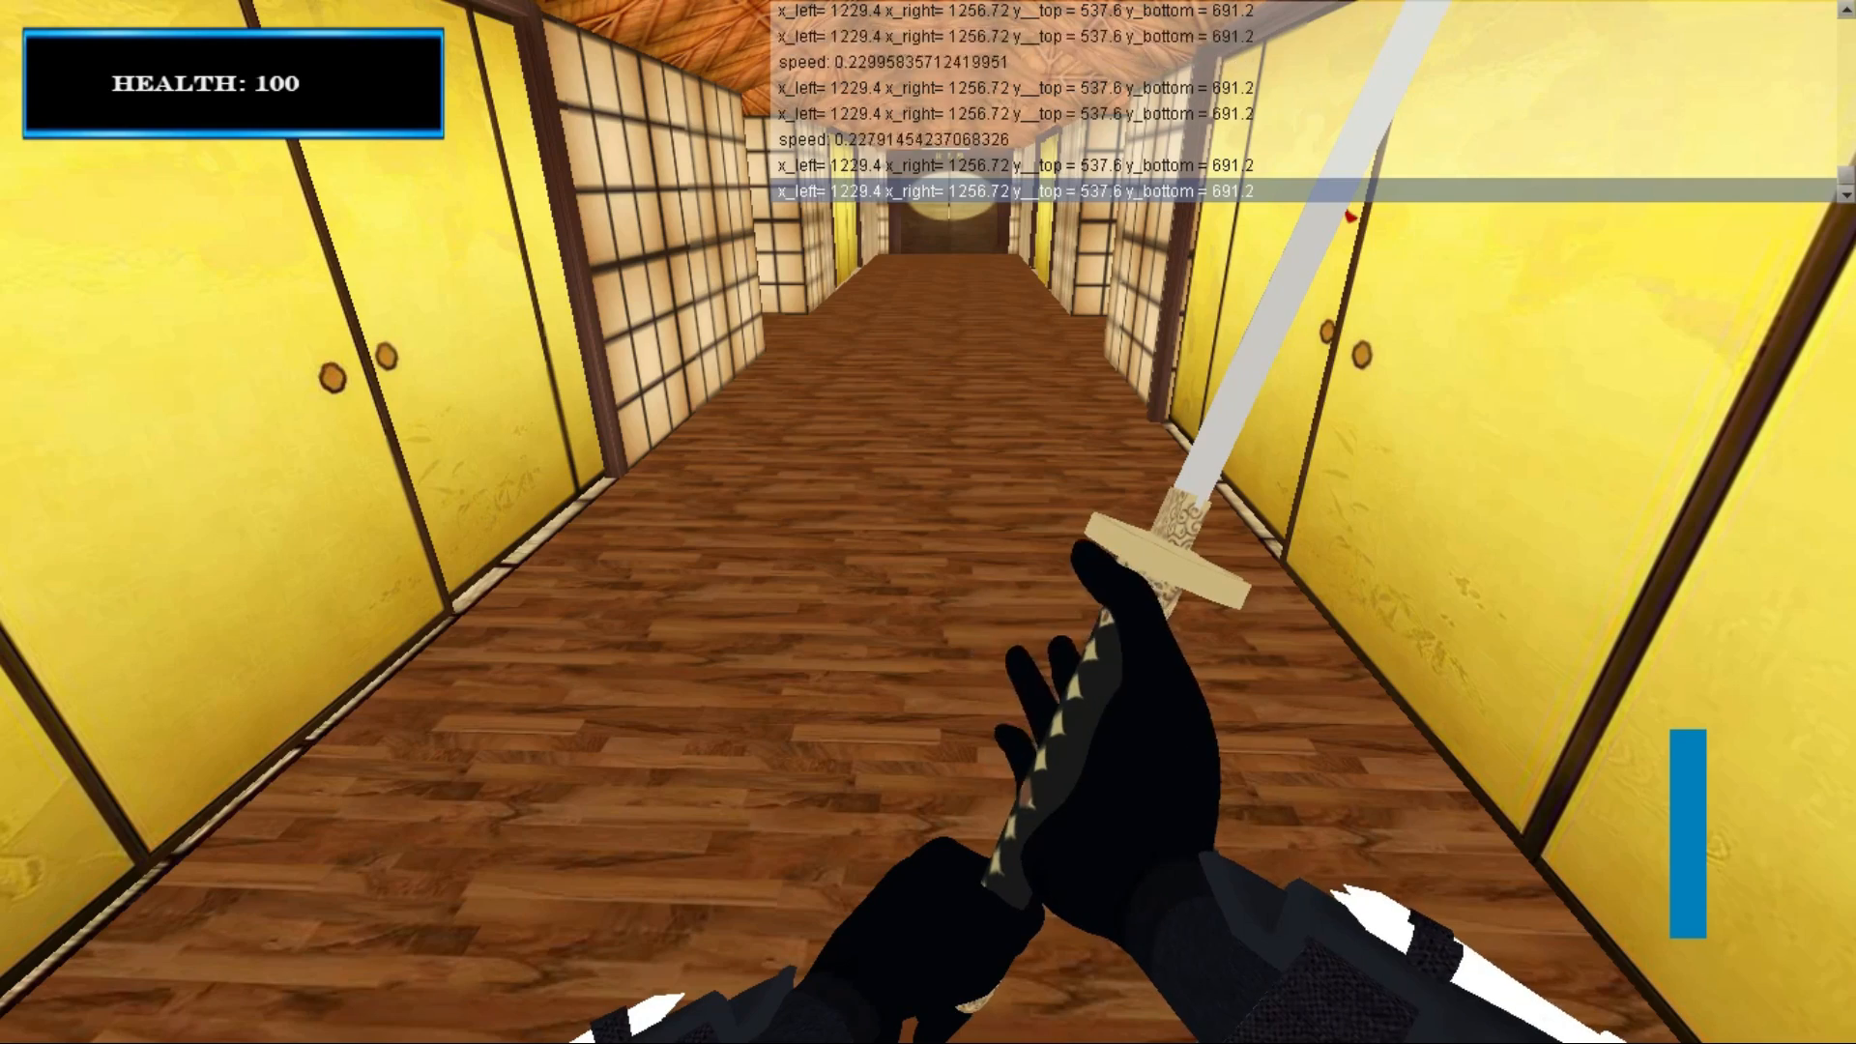
Walk back down the corridor into the tatami room and engage the first enemy ninja
key("w")
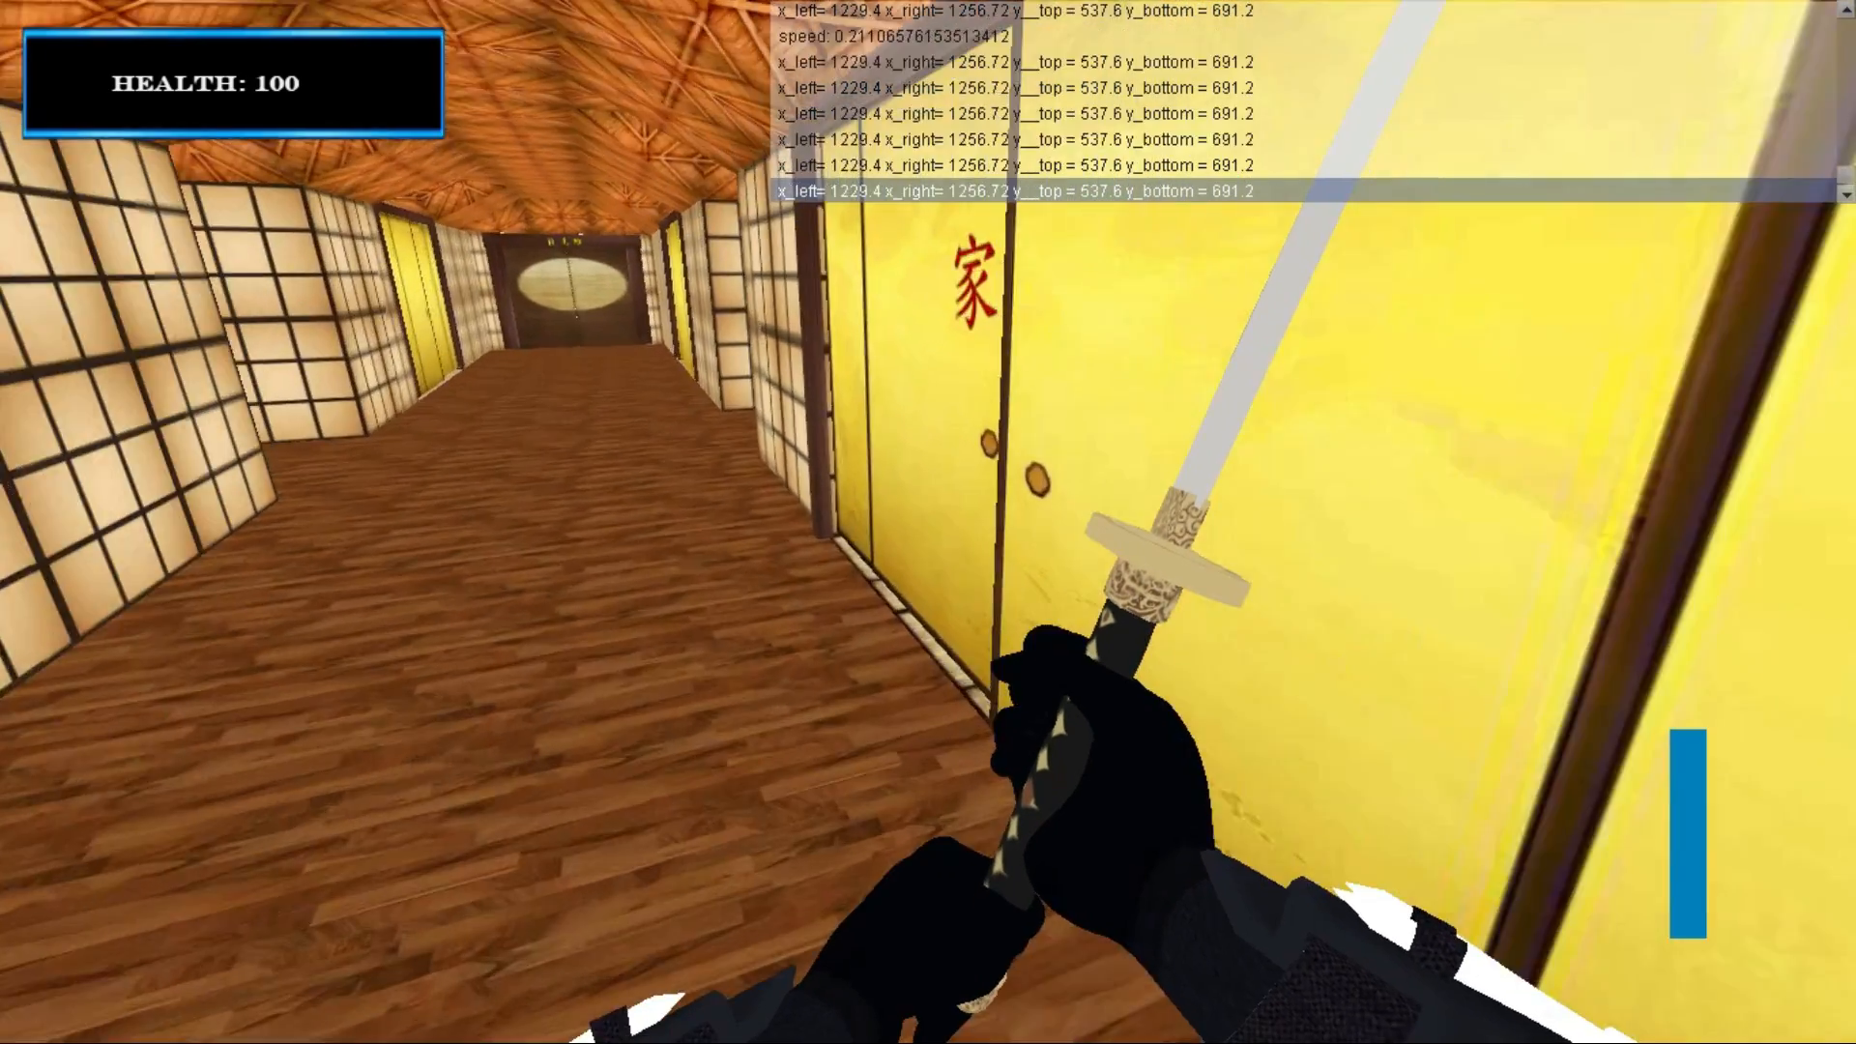
key("w")
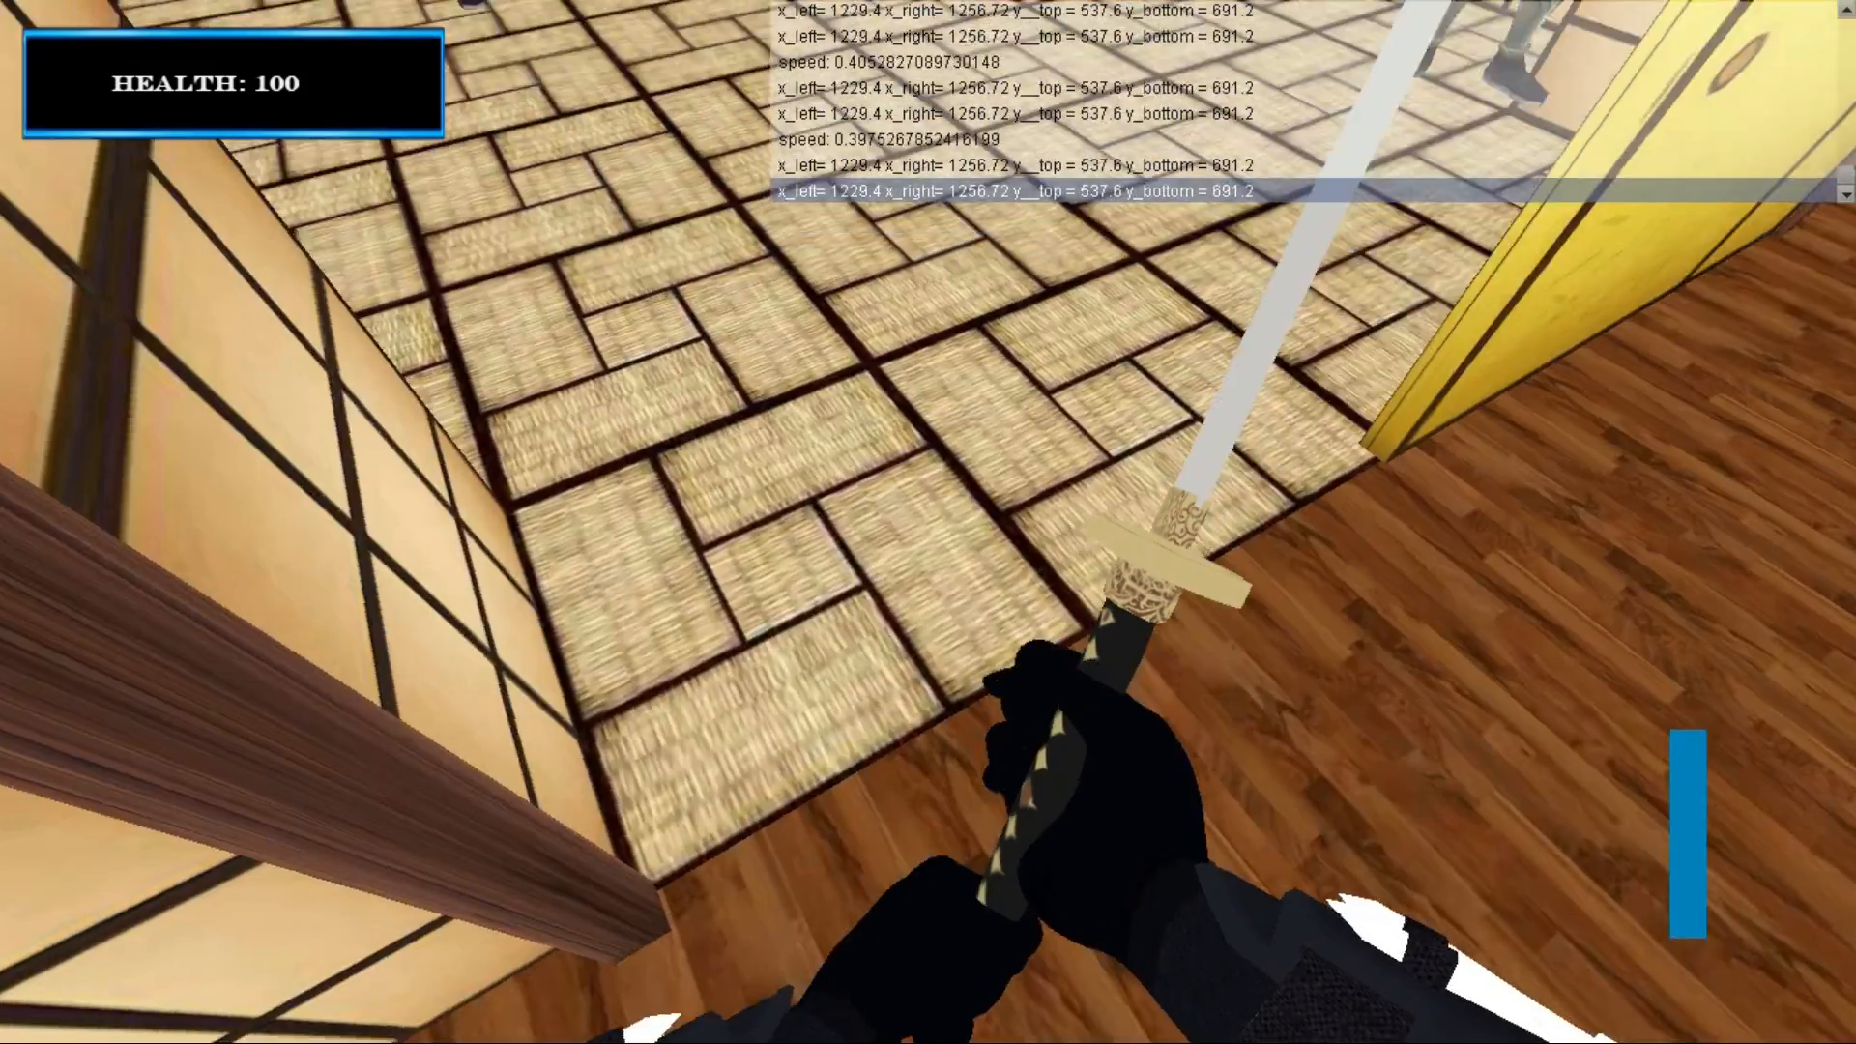
key("w")
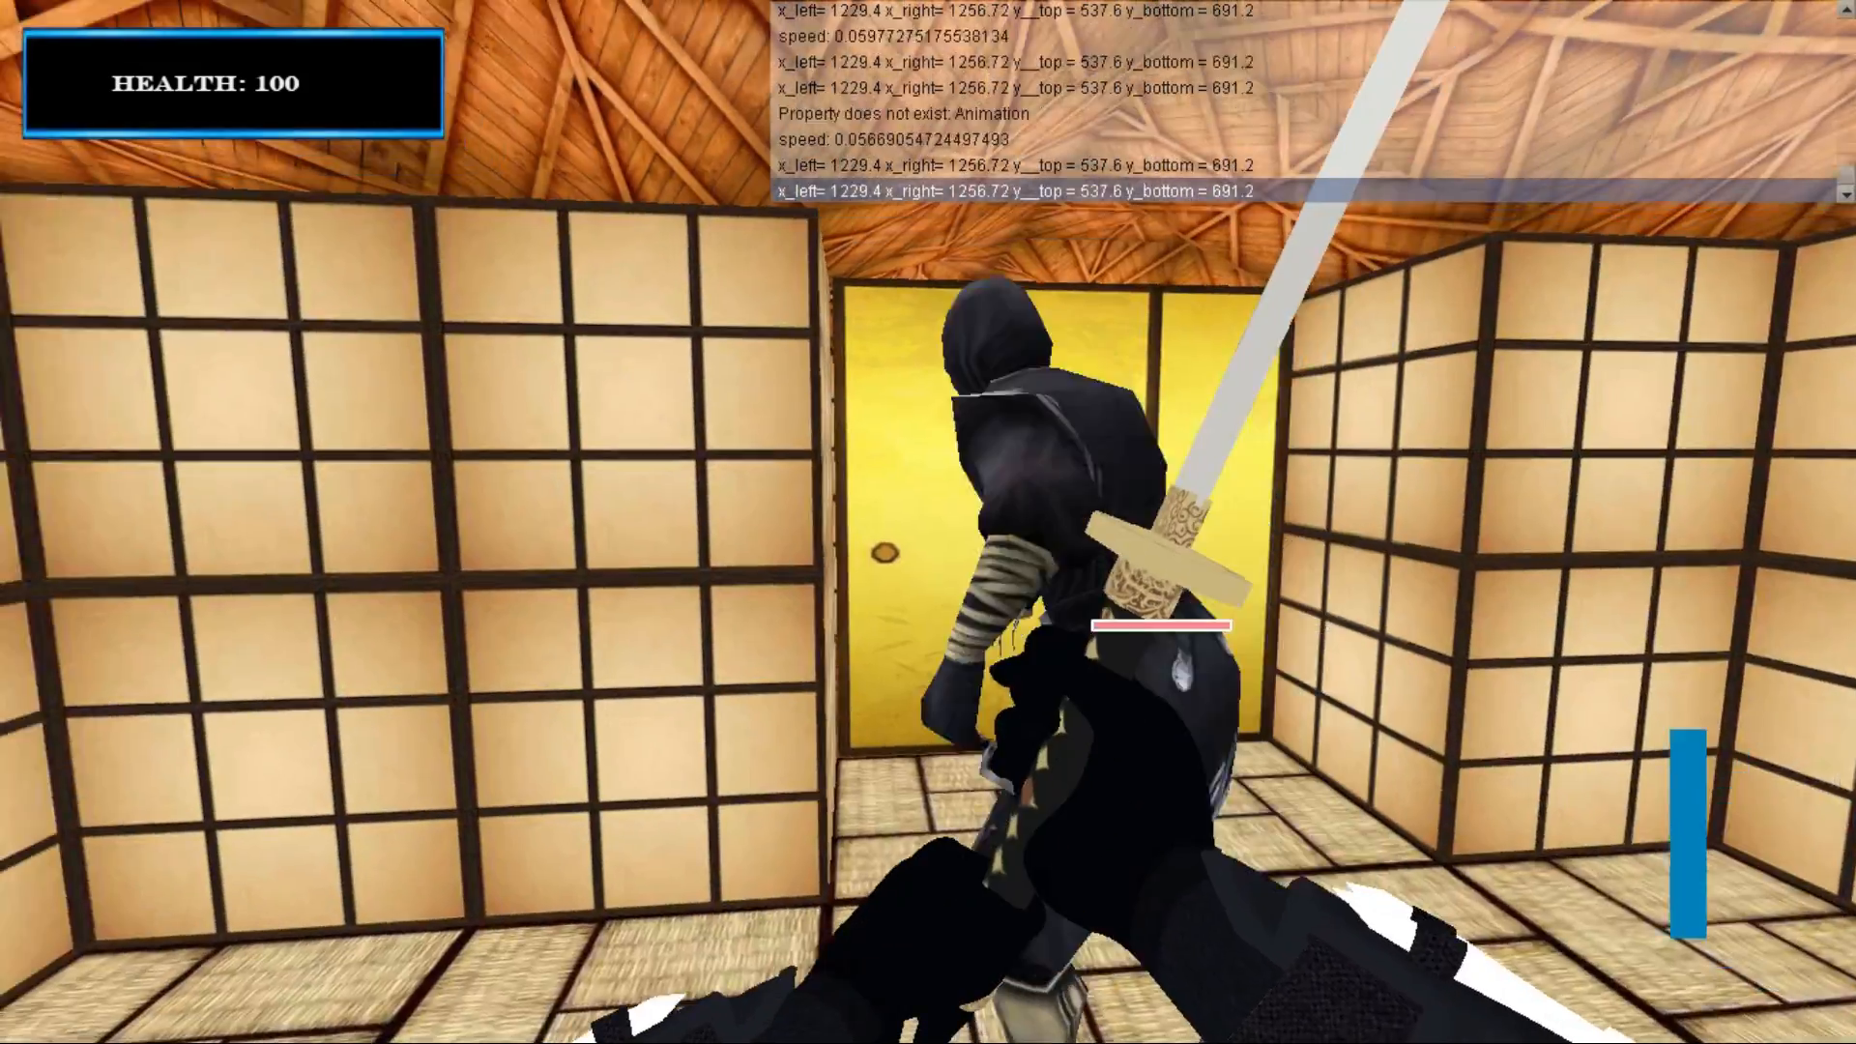
left_click(928, 522)
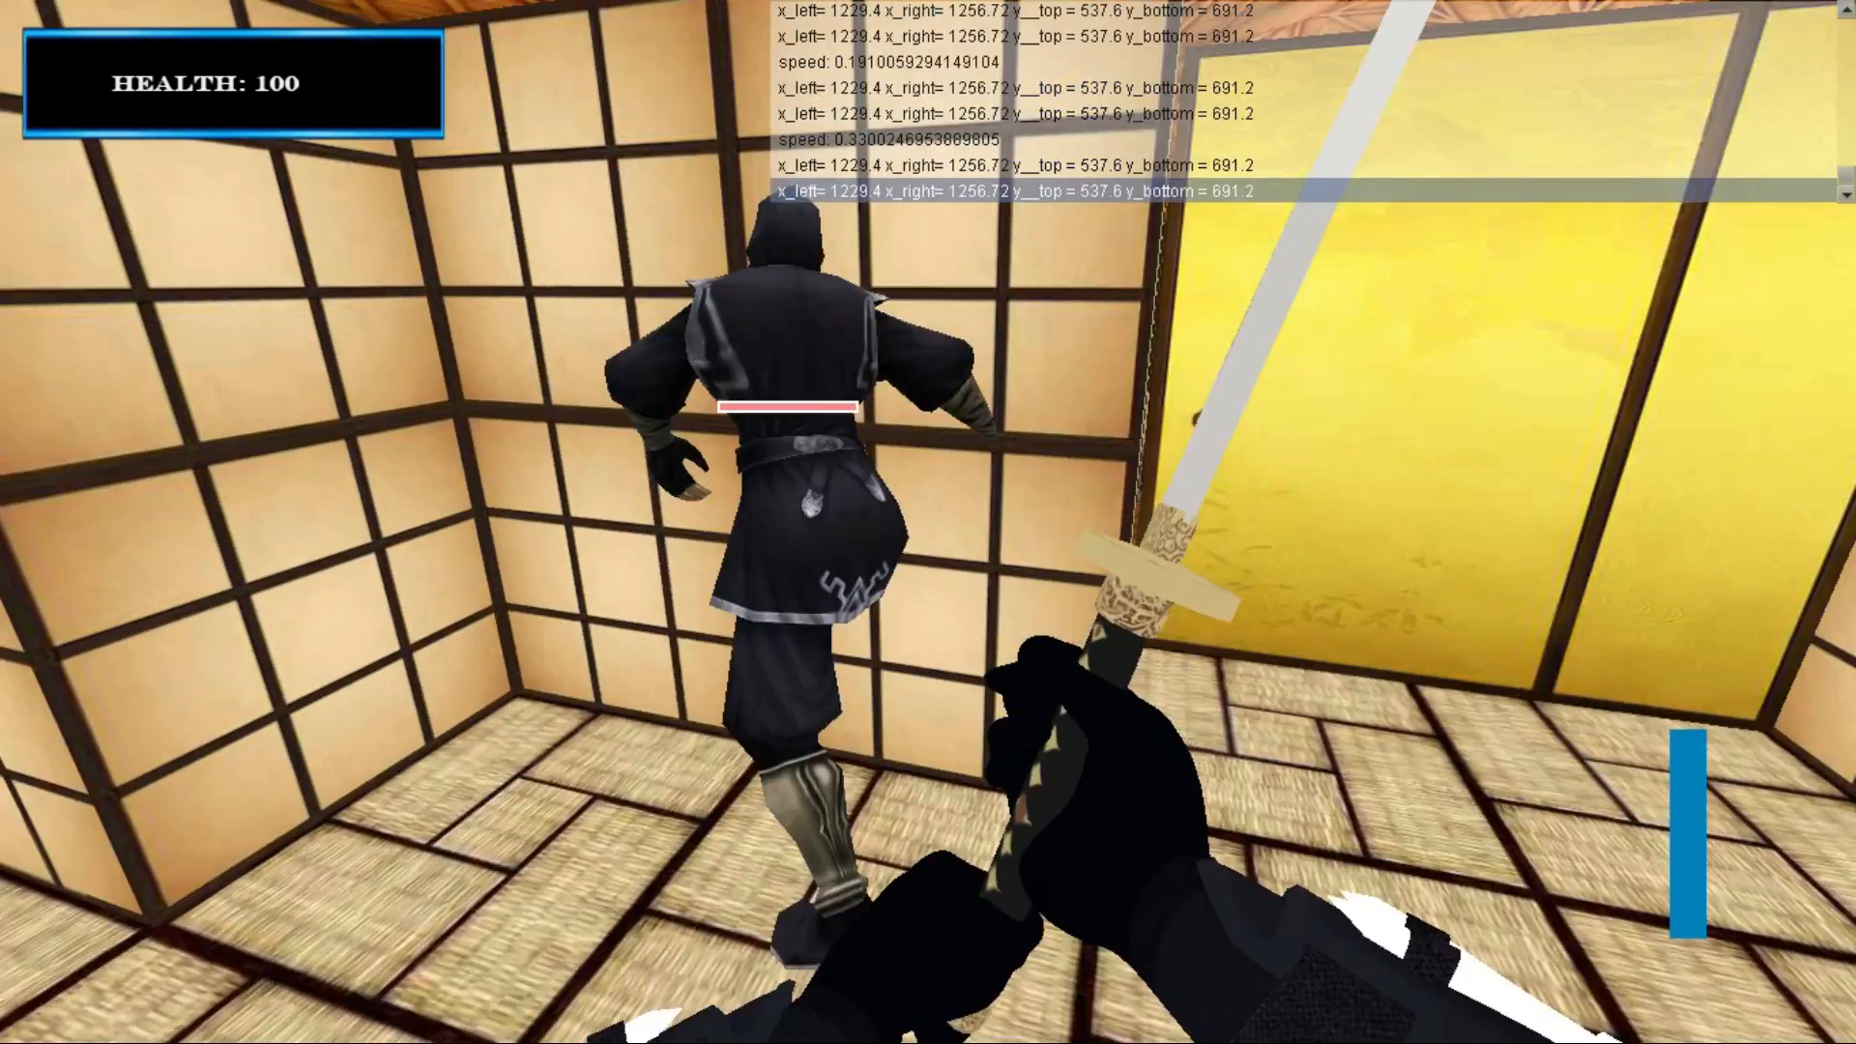
key("w")
left_click(928, 522)
key("w")
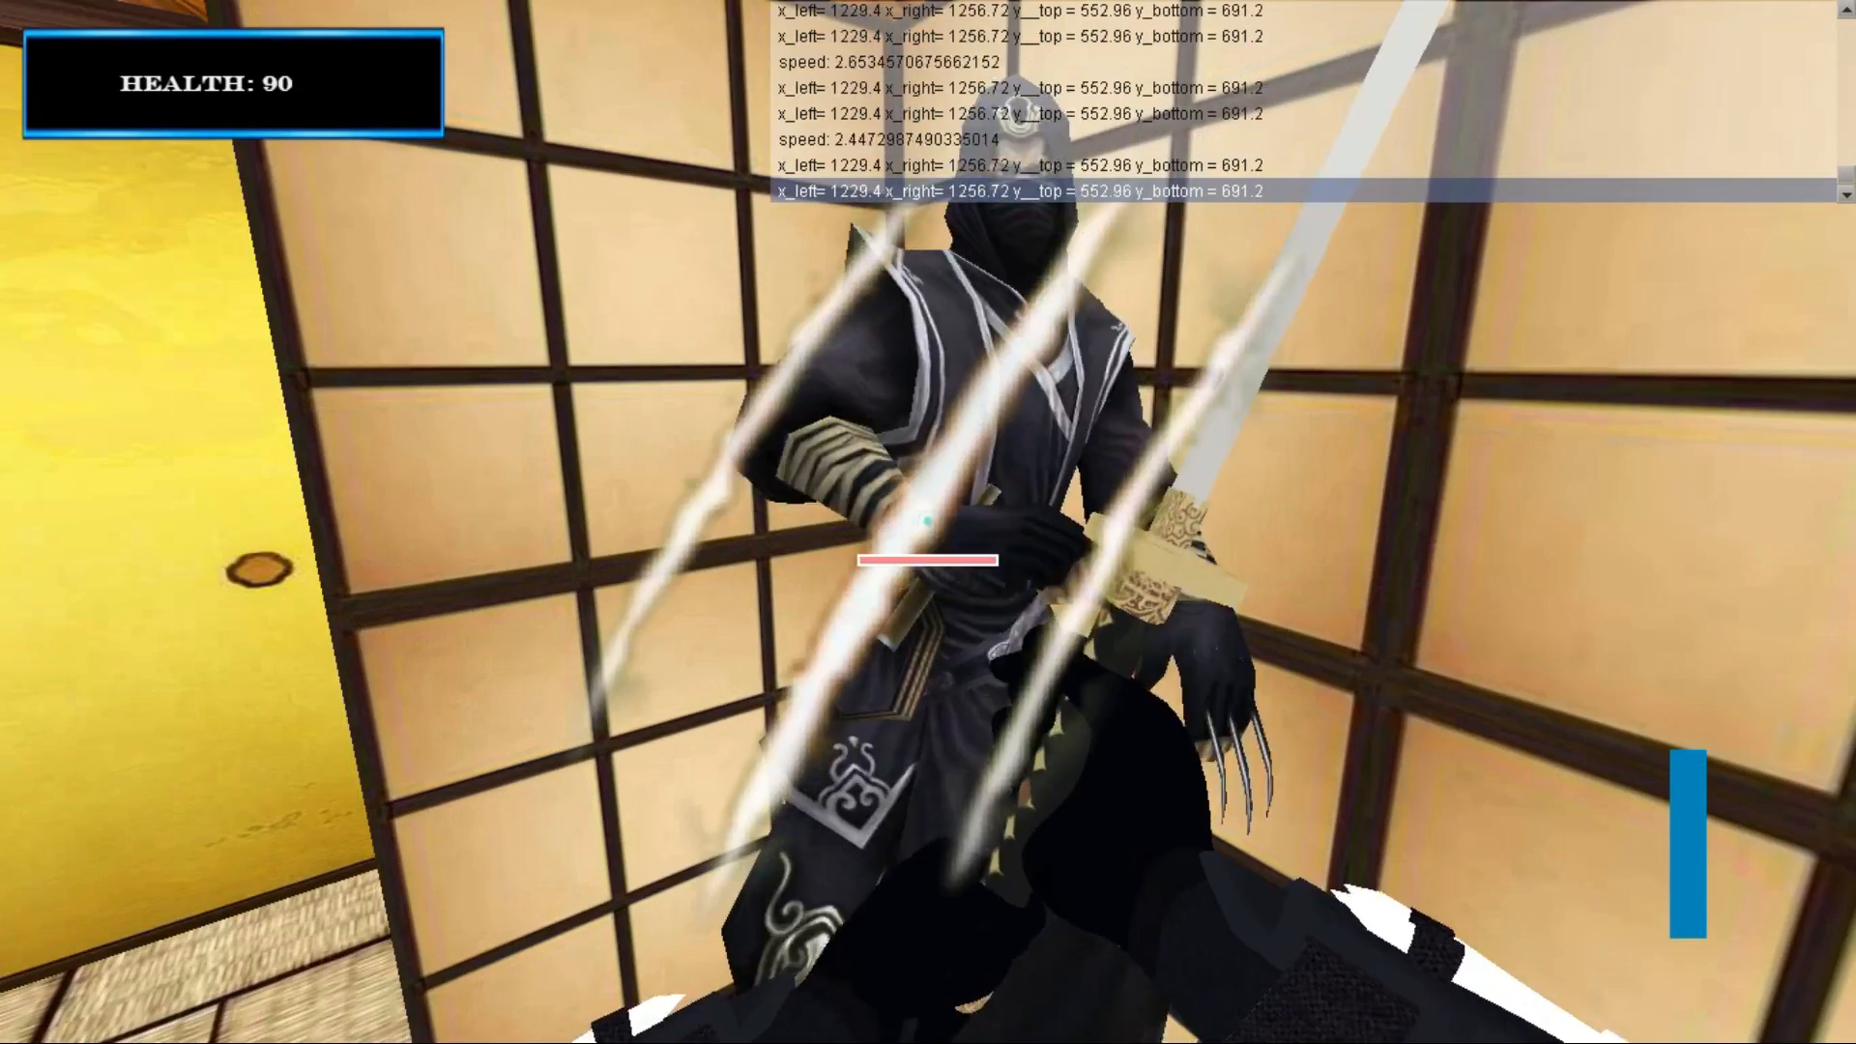
Keep slashing the first enemy ninja with the katana, and advance on the second one
left_click(928, 522)
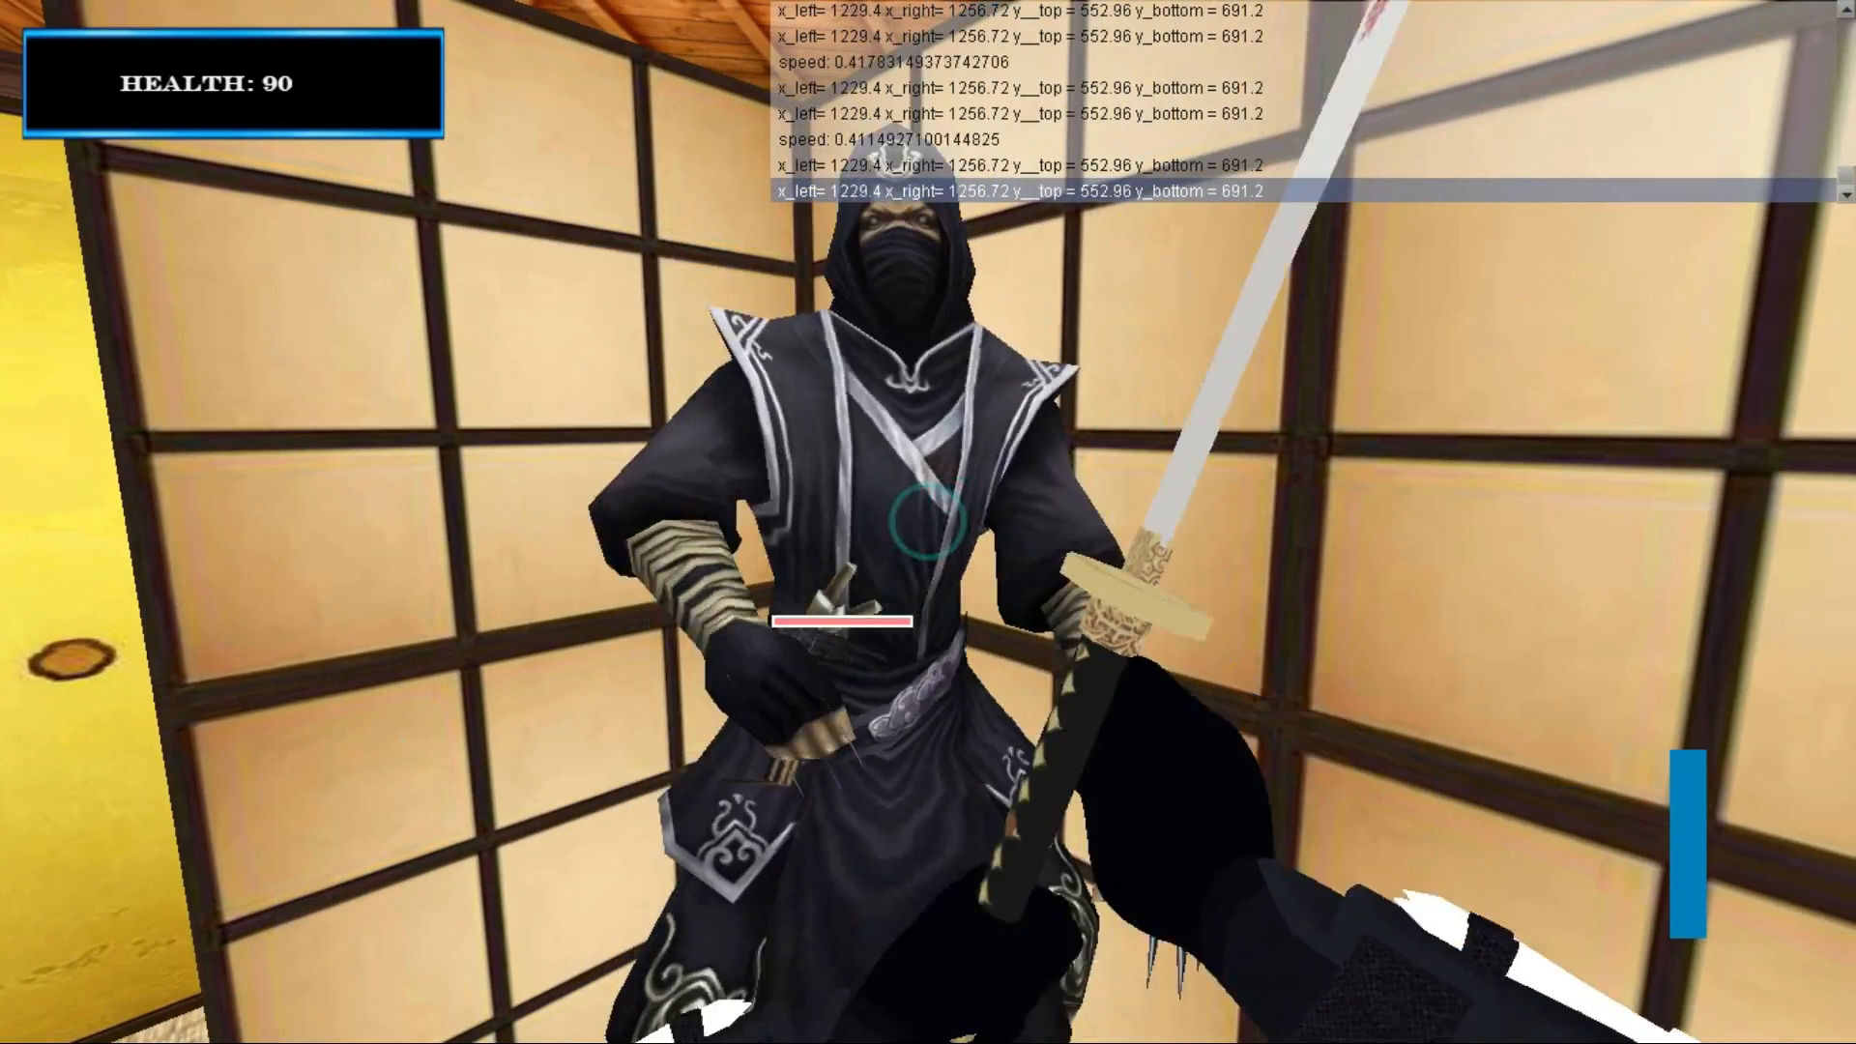
left_click(928, 522)
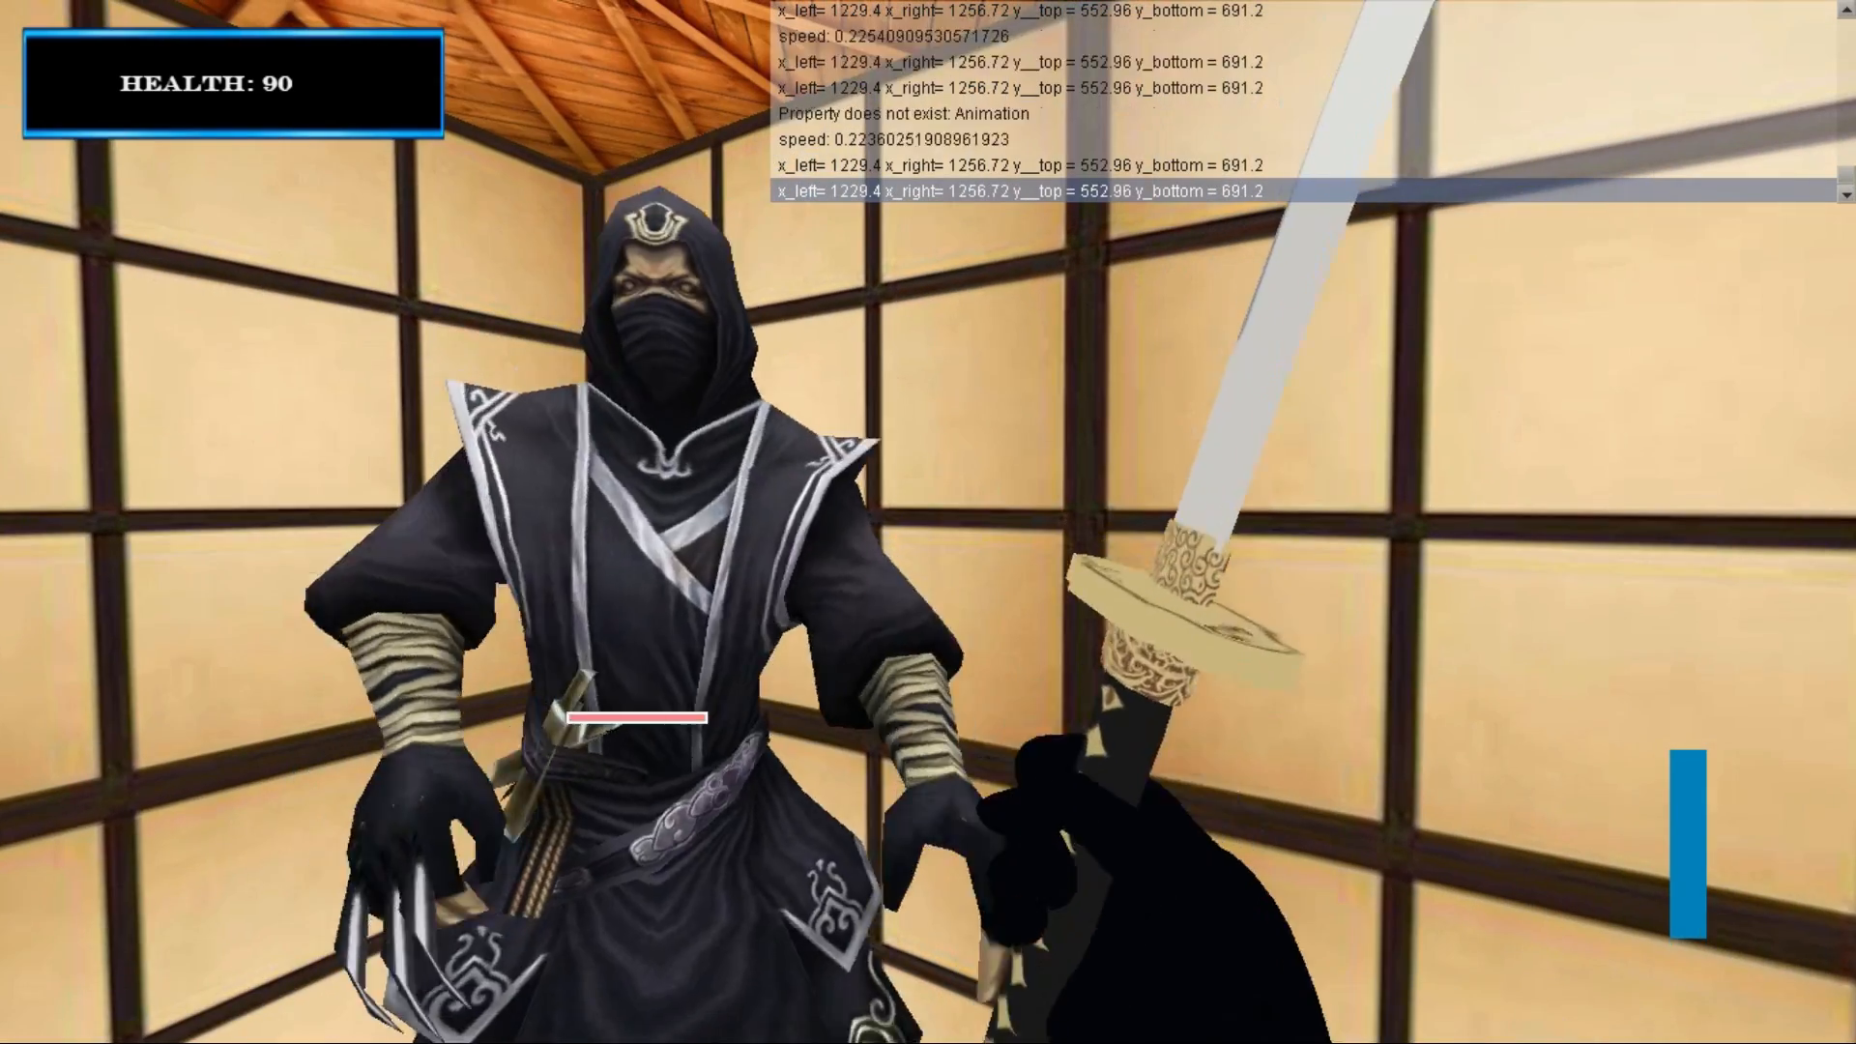
left_click(928, 522)
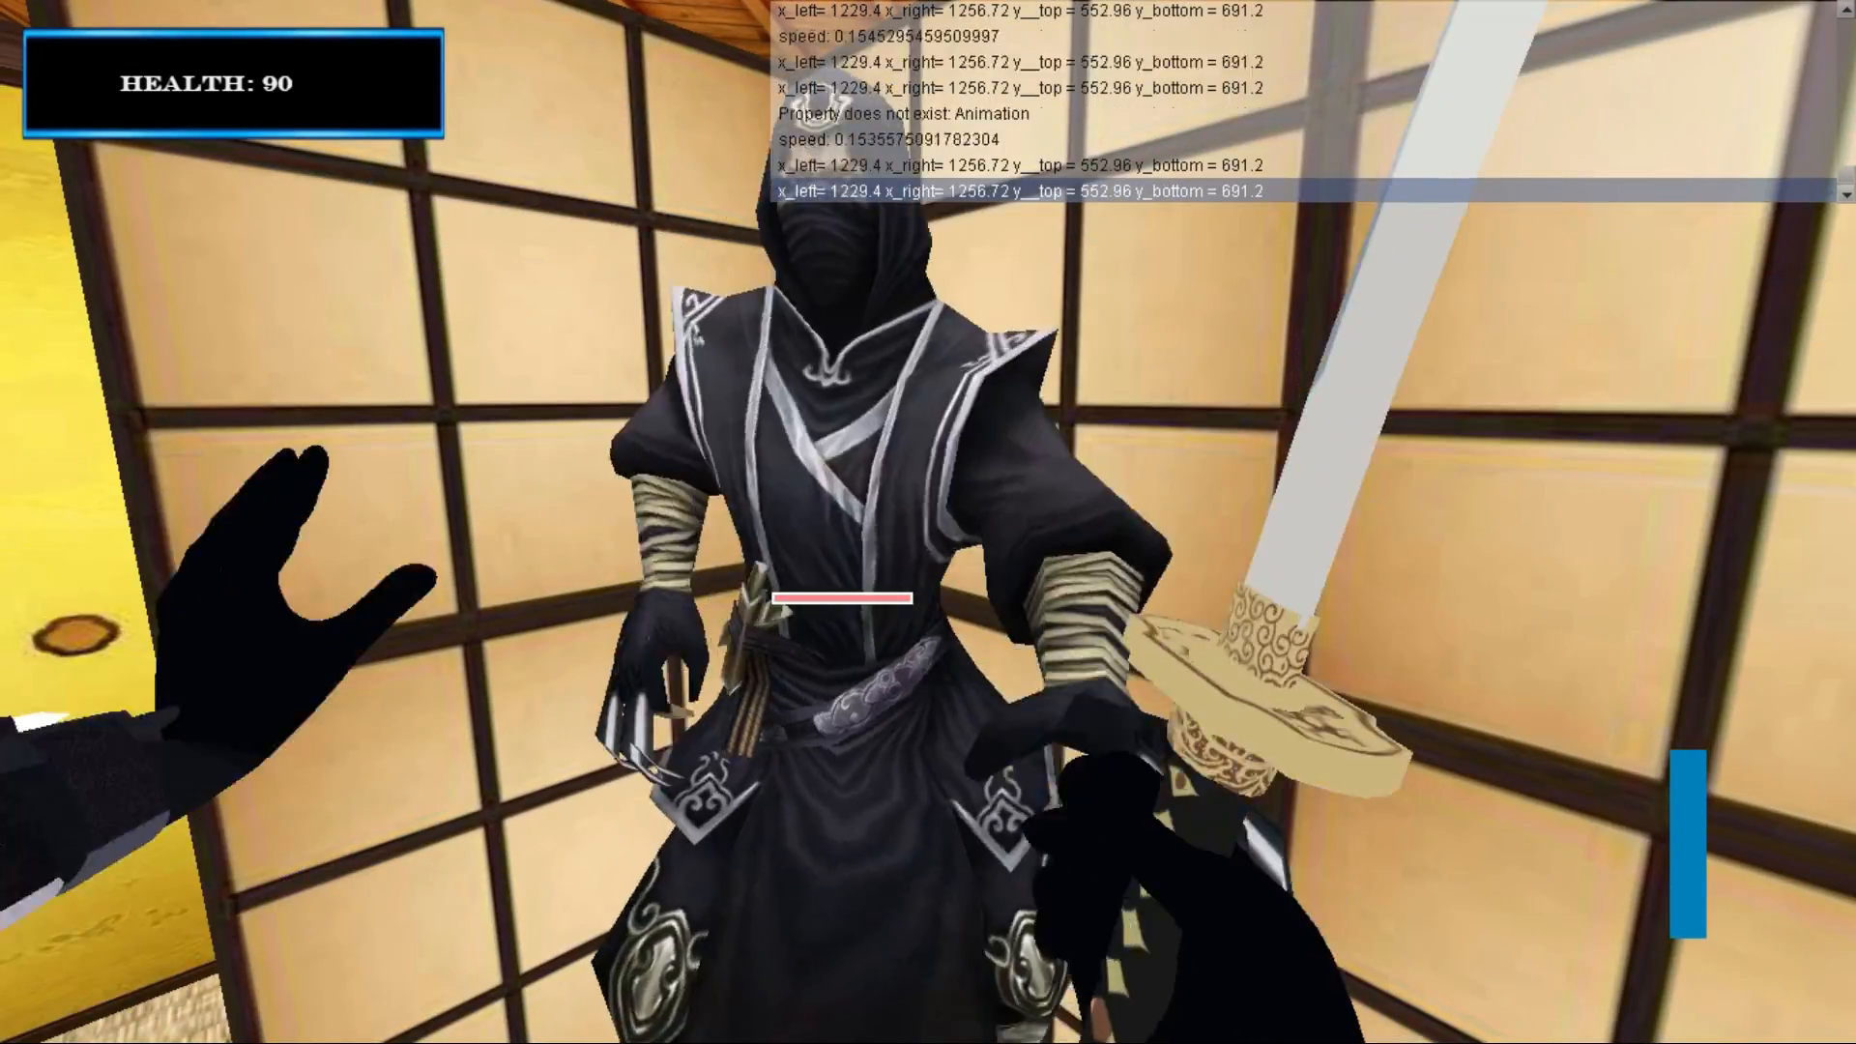
left_click(928, 522)
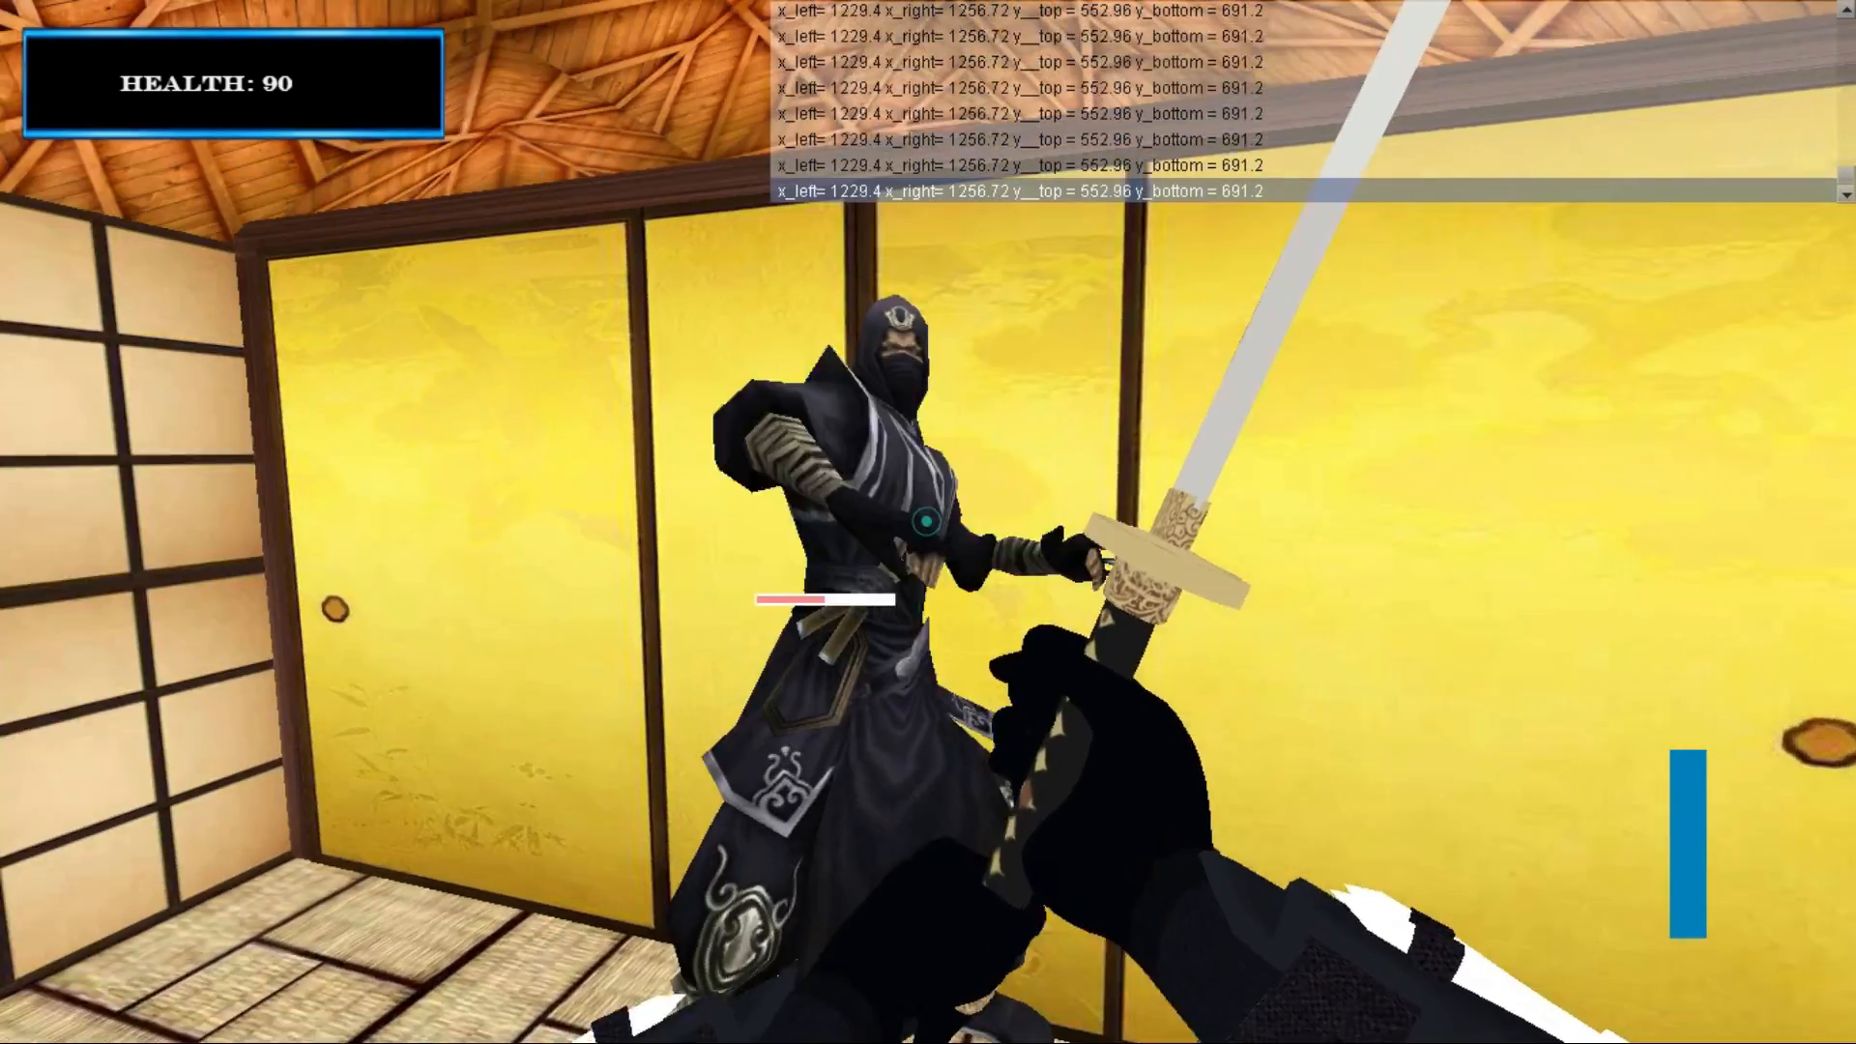
left_click(928, 522)
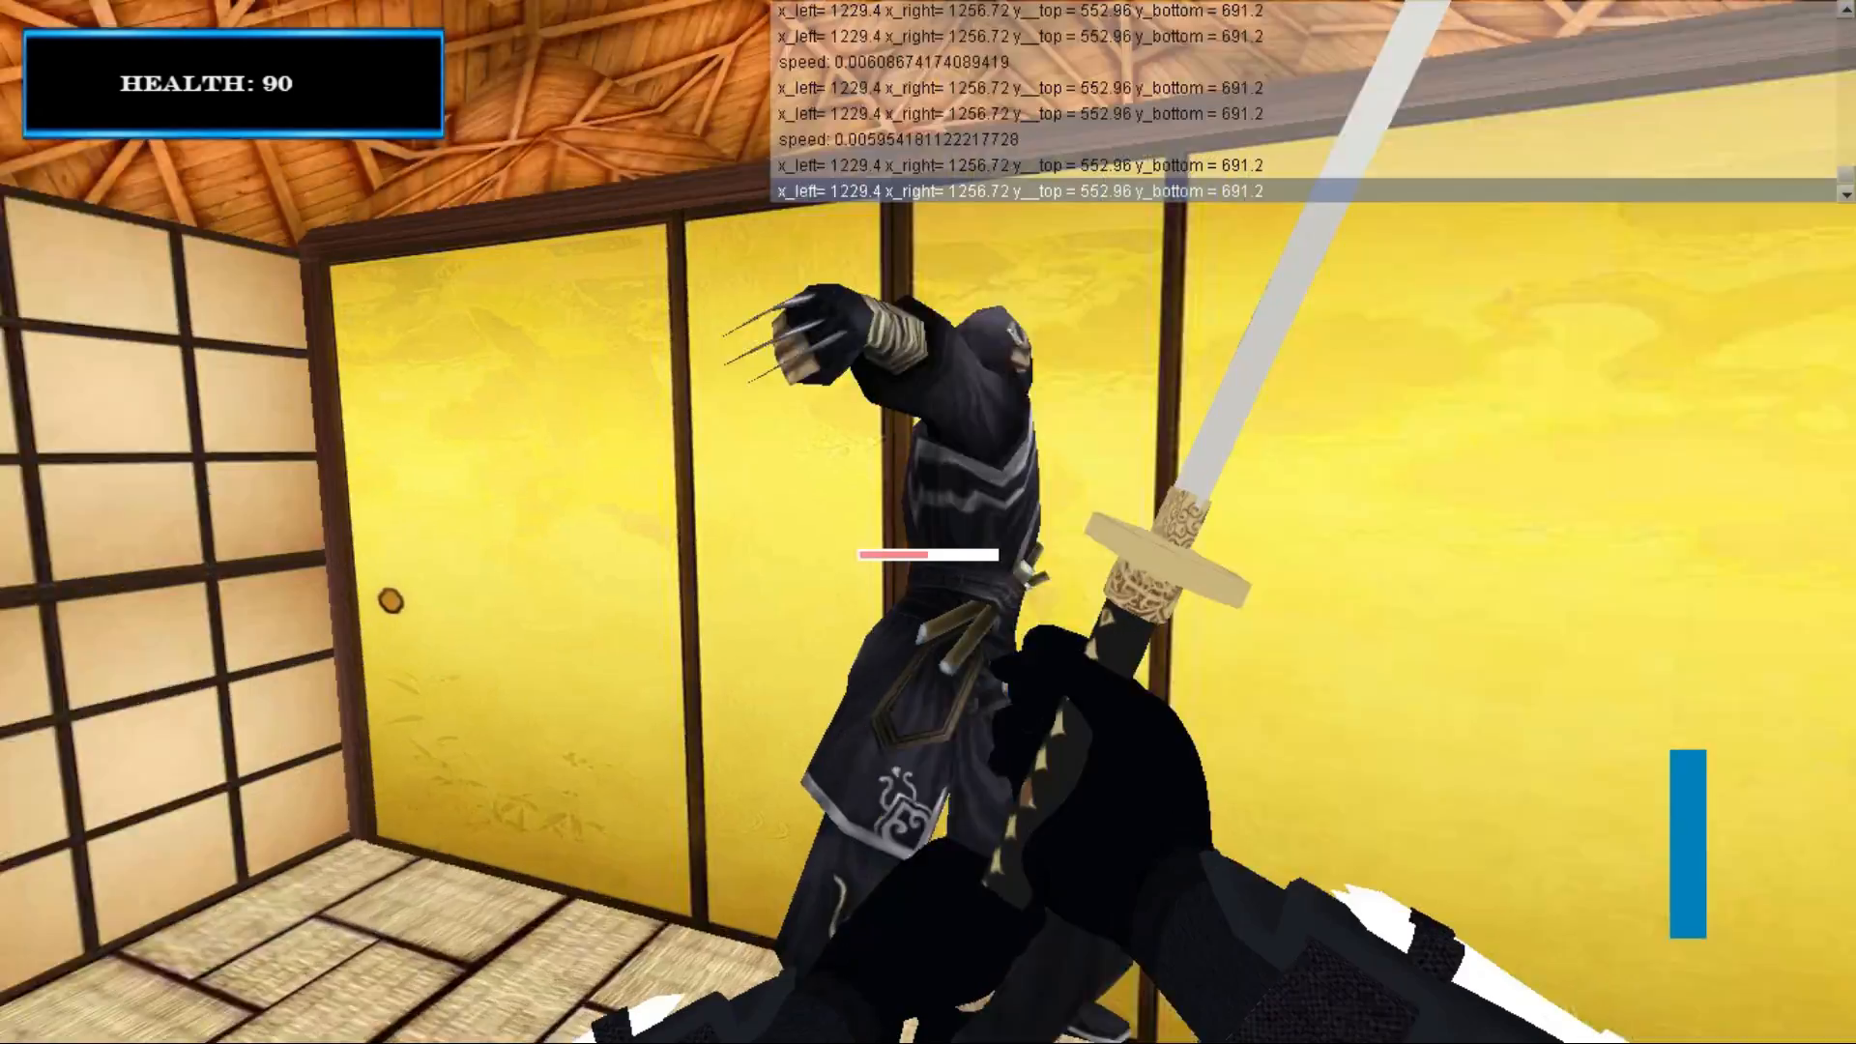
left_click(928, 522)
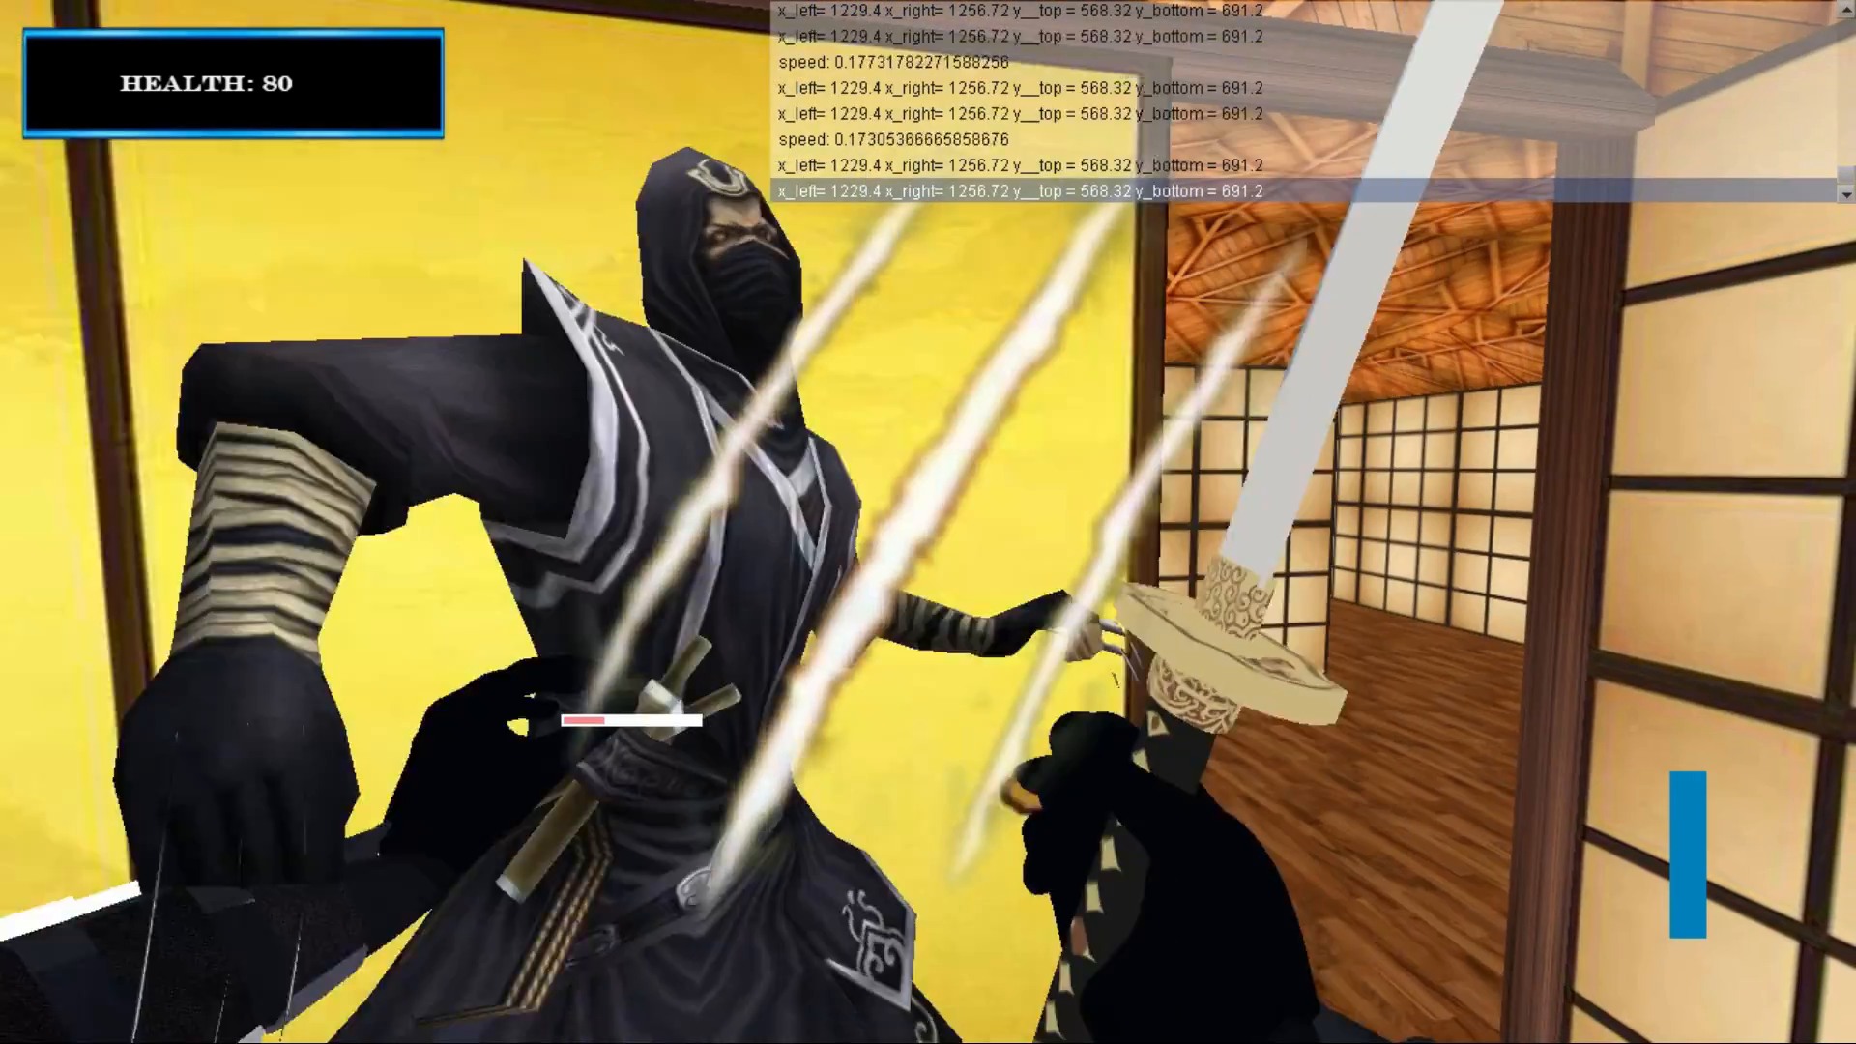
key("w")
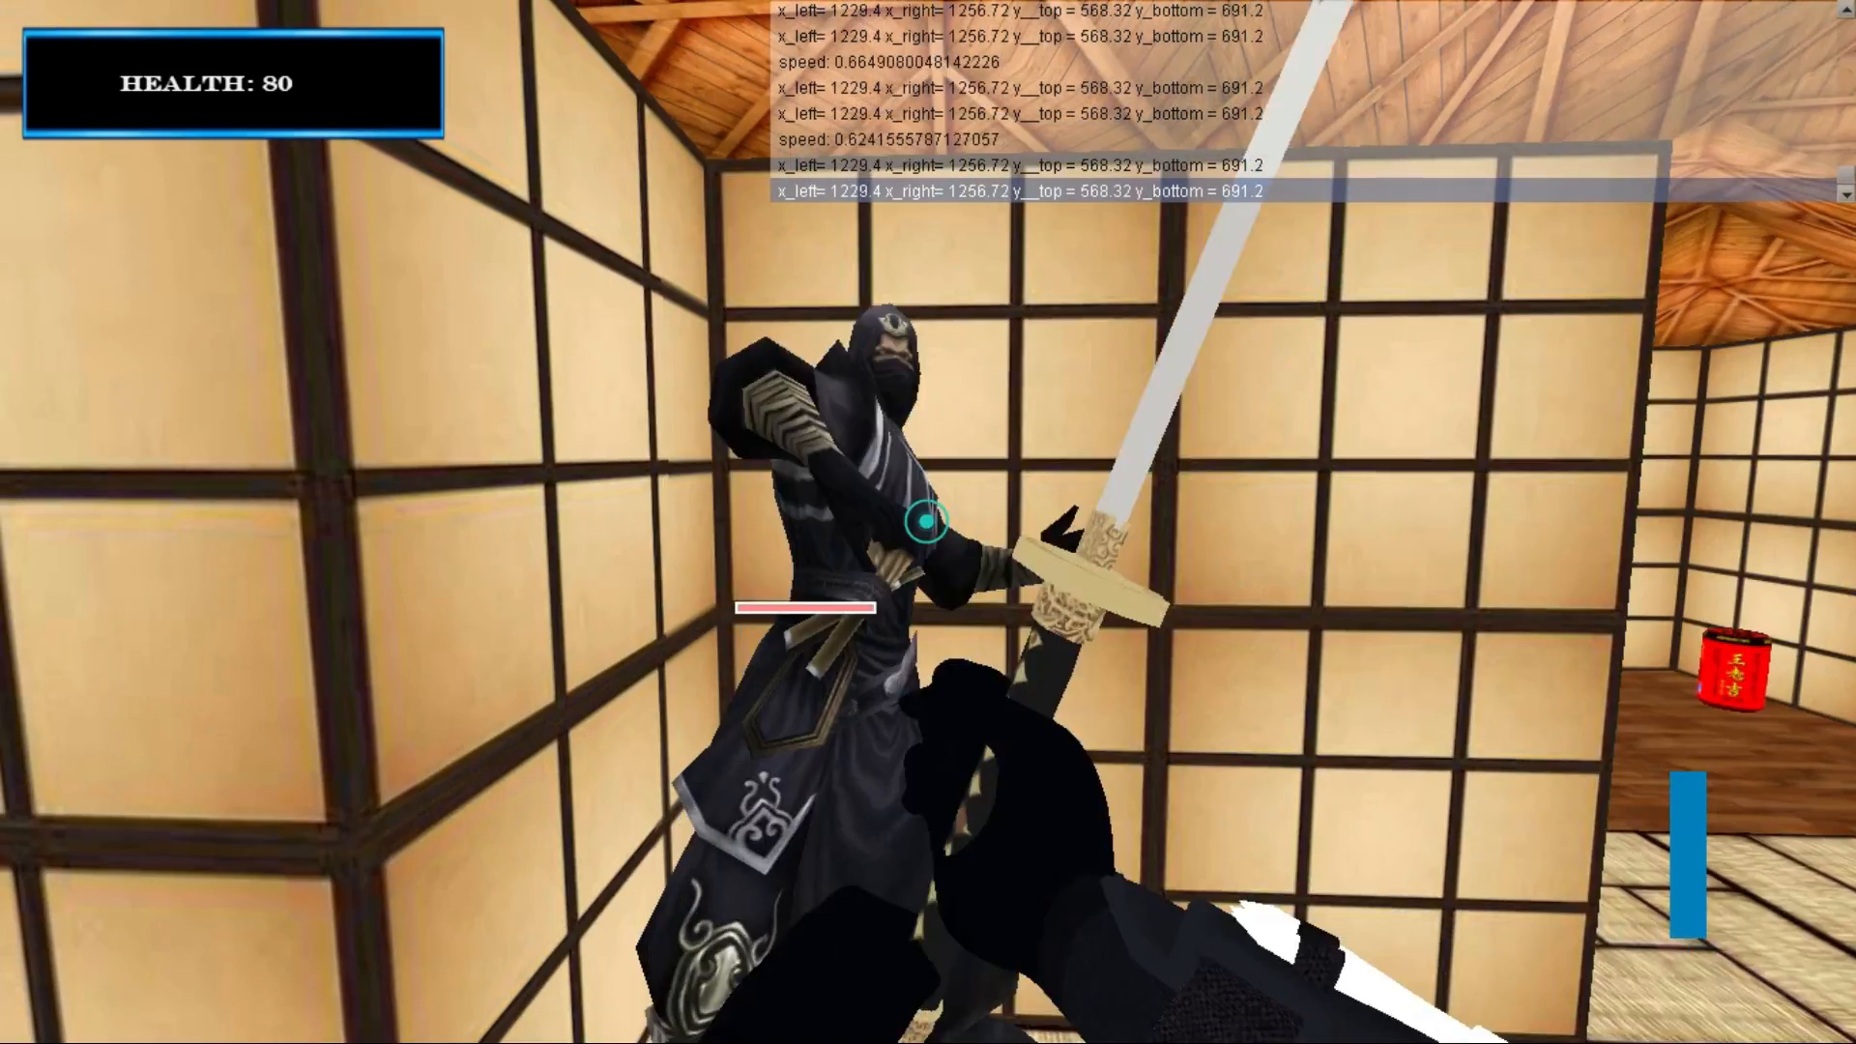
Fight the second enemy ninja with repeated katana strikes, and quit the test game to return to the editor
left_click(928, 522)
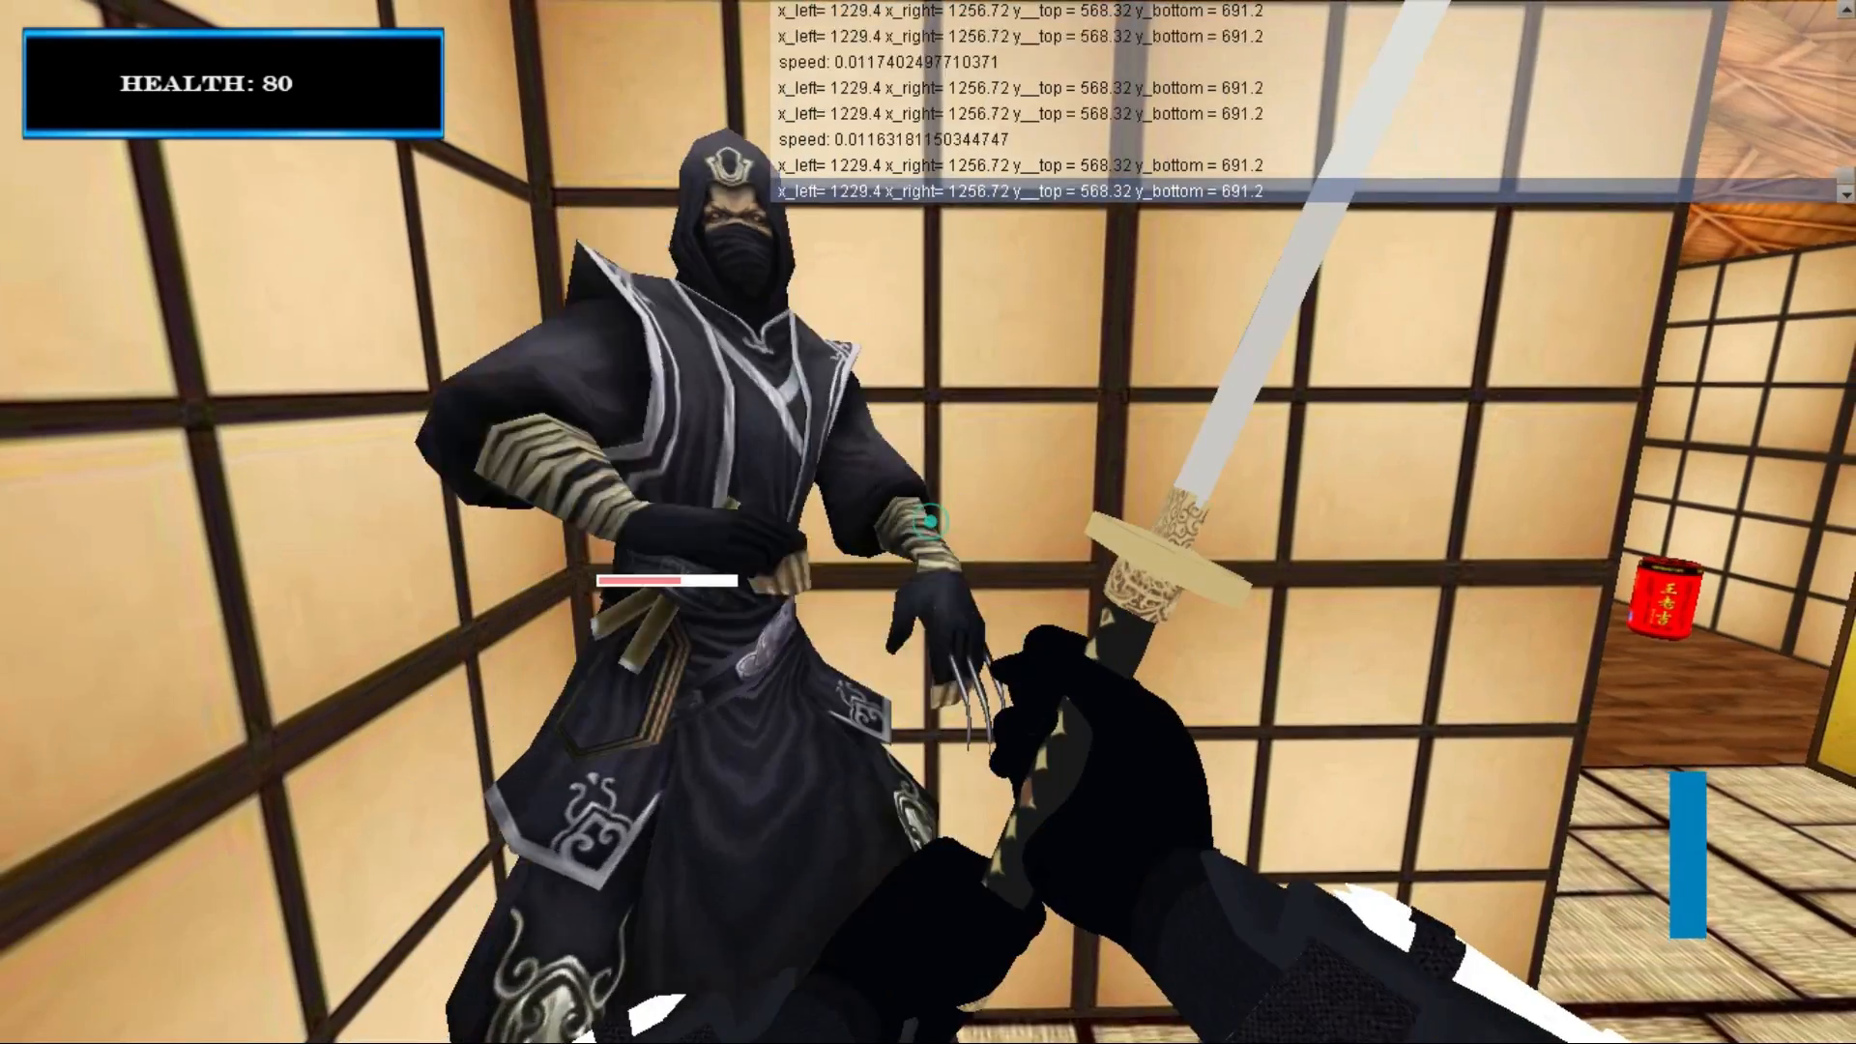
left_click(928, 522)
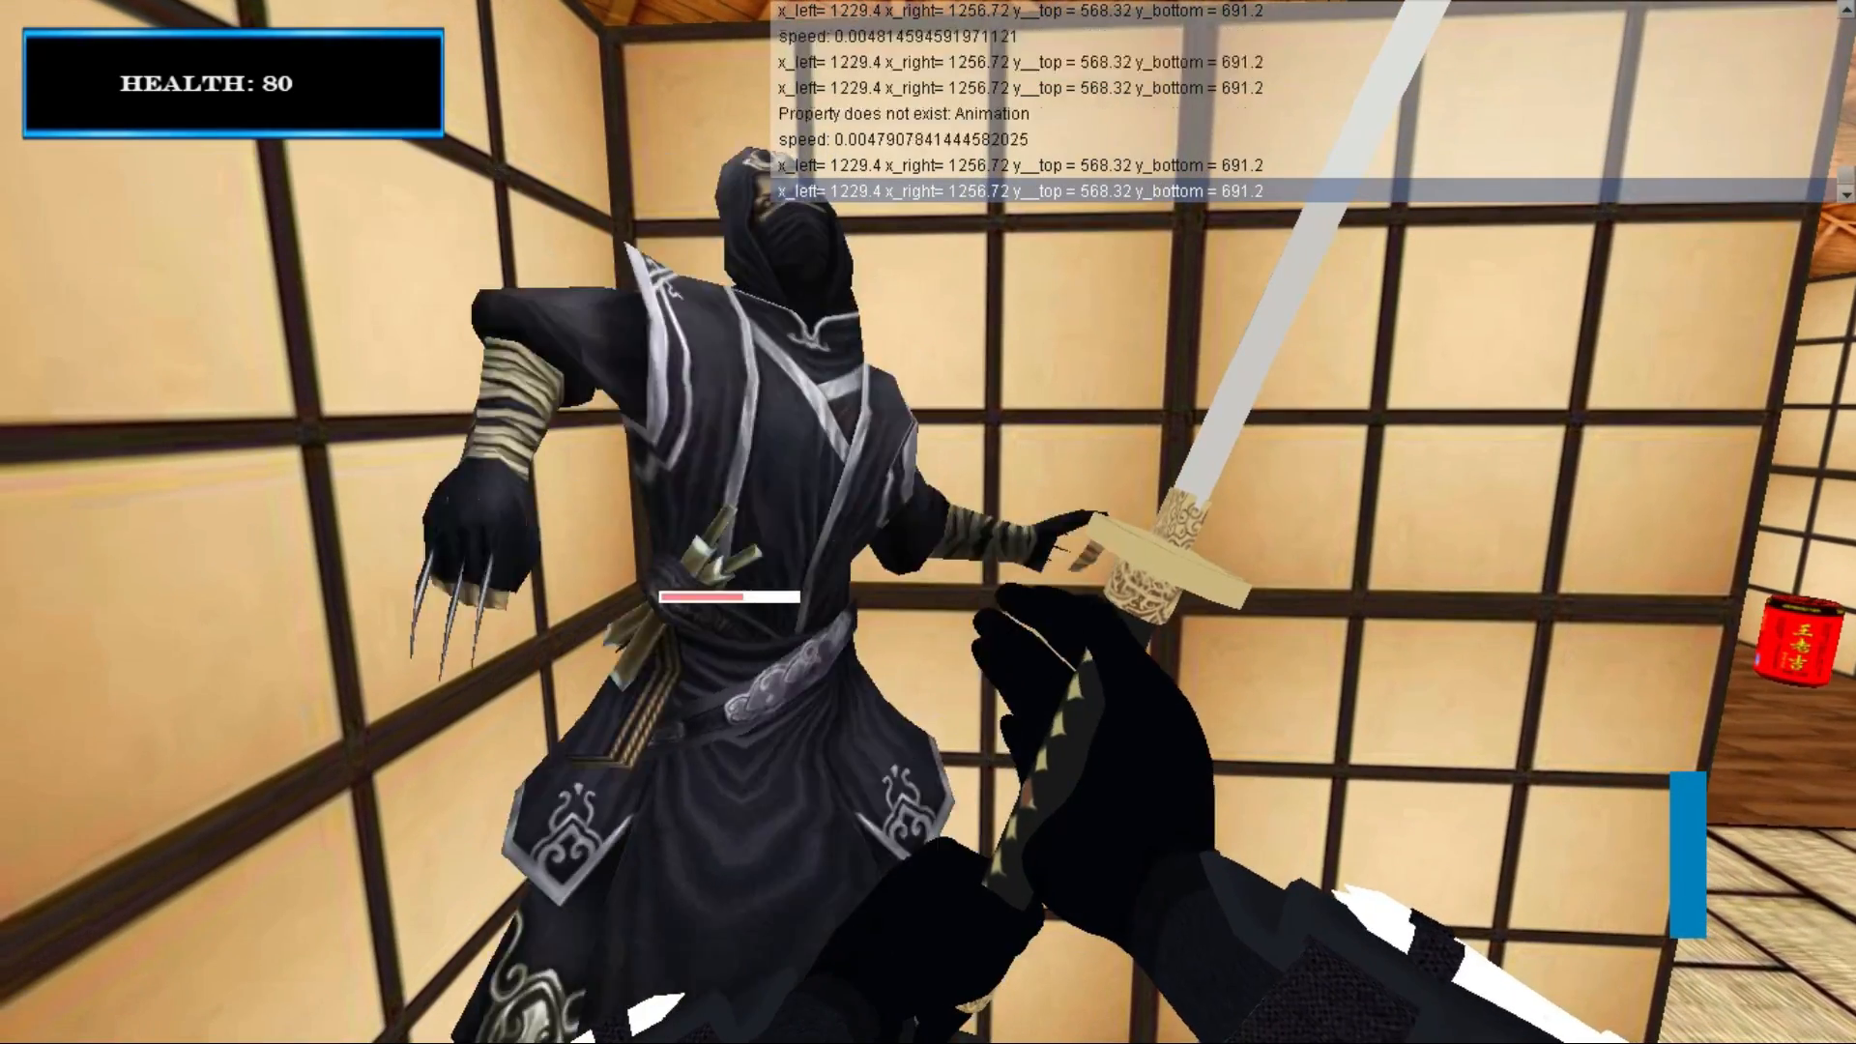
left_click(928, 522)
left_click(928, 522)
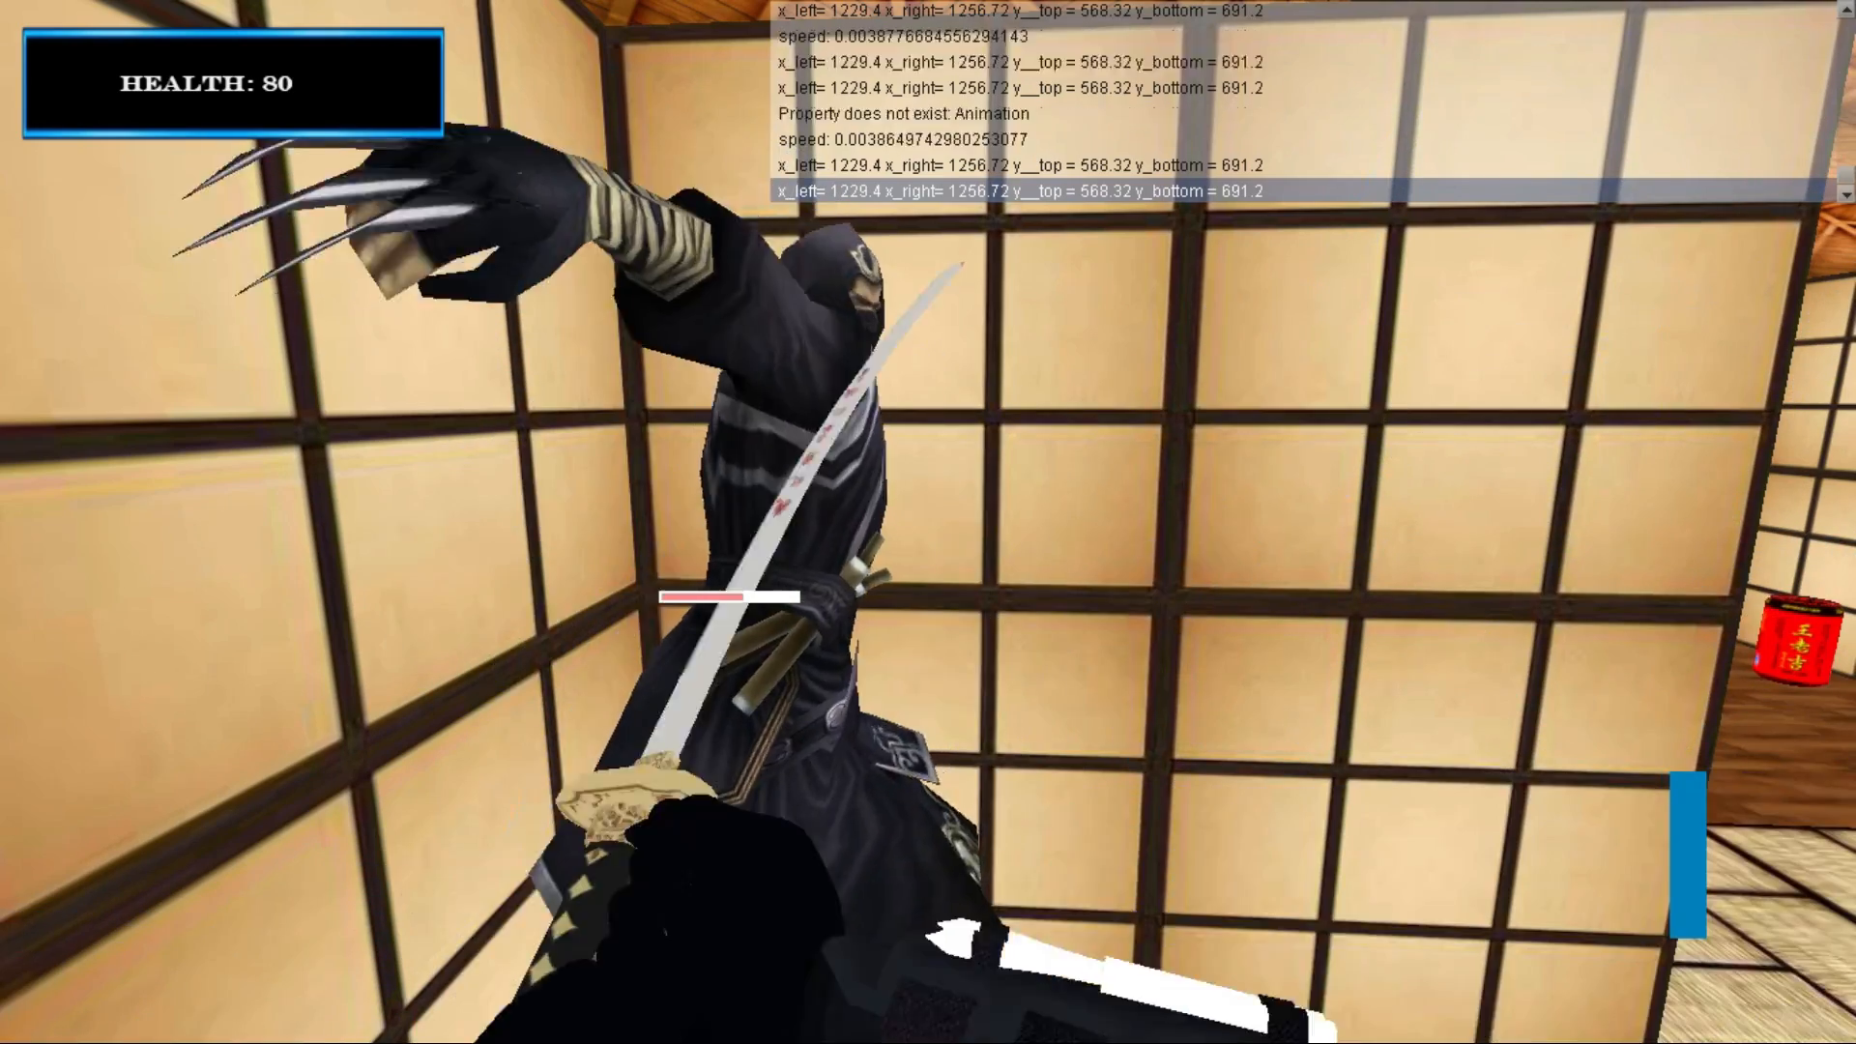
left_click(928, 522)
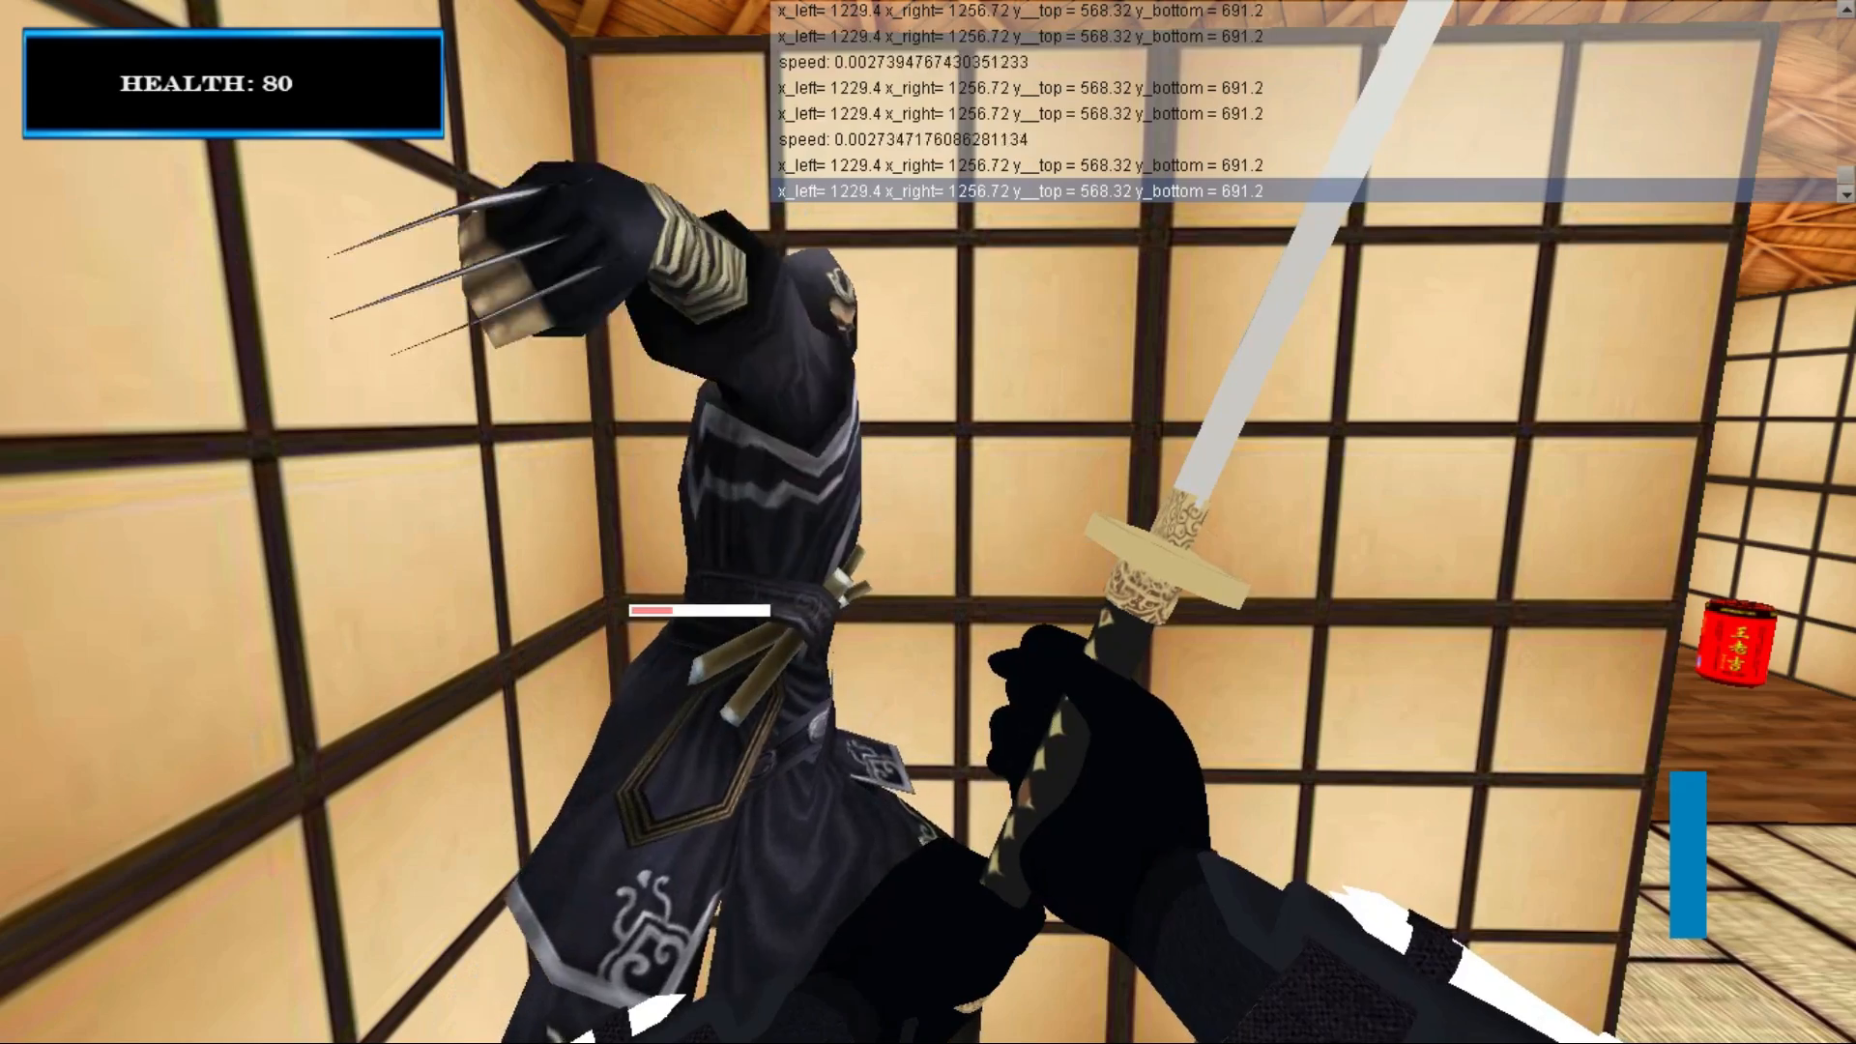
left_click(928, 522)
left_click(927, 522)
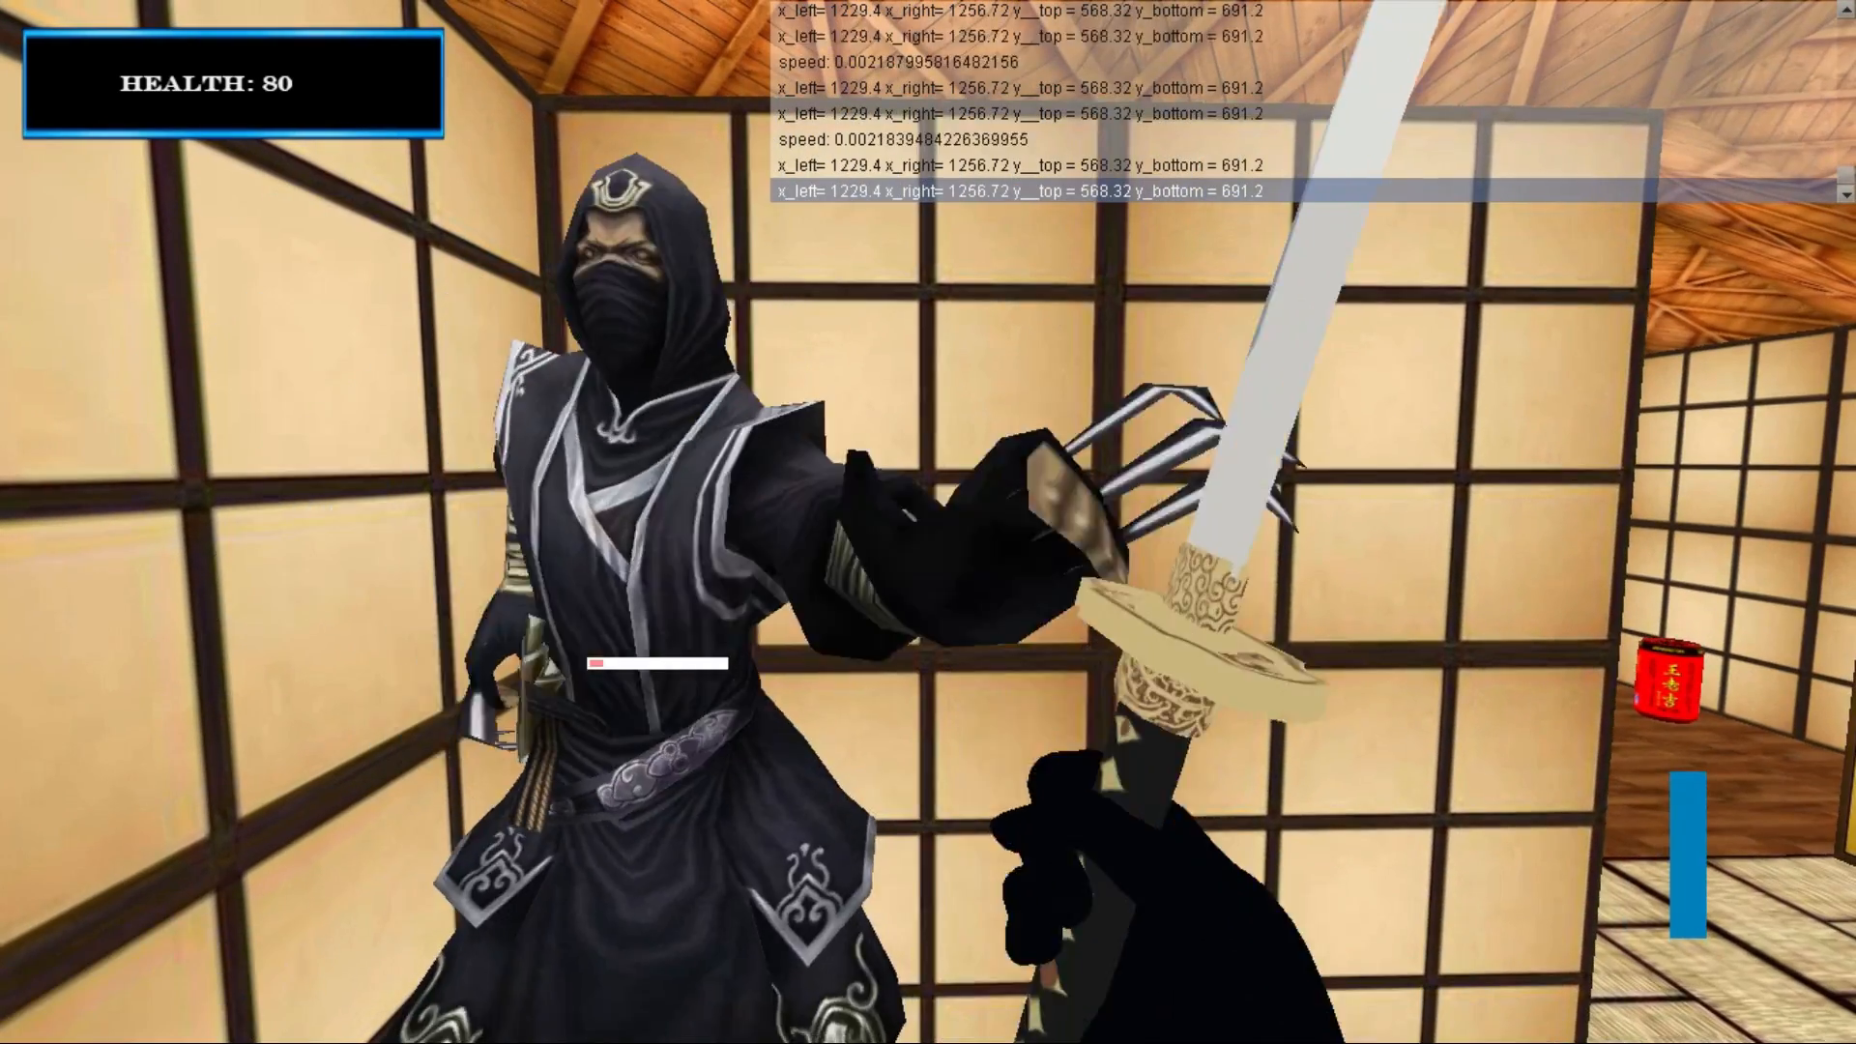
left_click(928, 522)
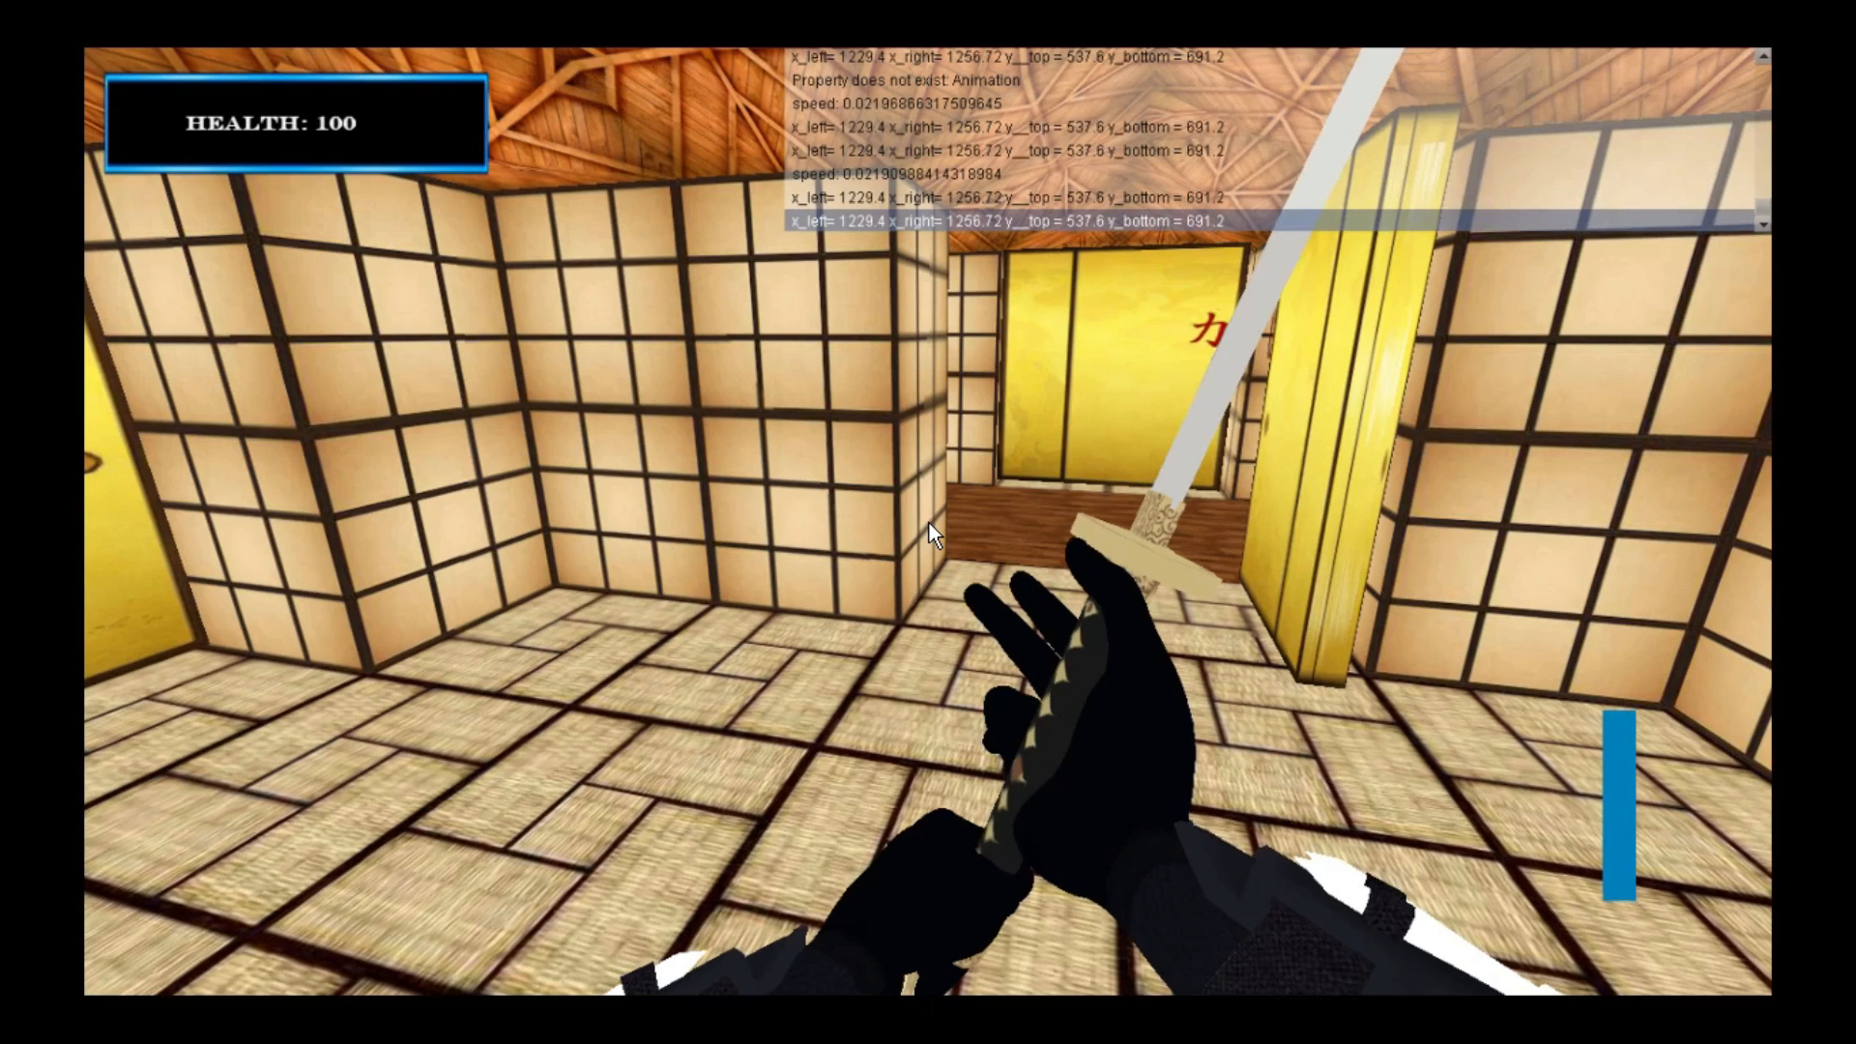
key("Escape")
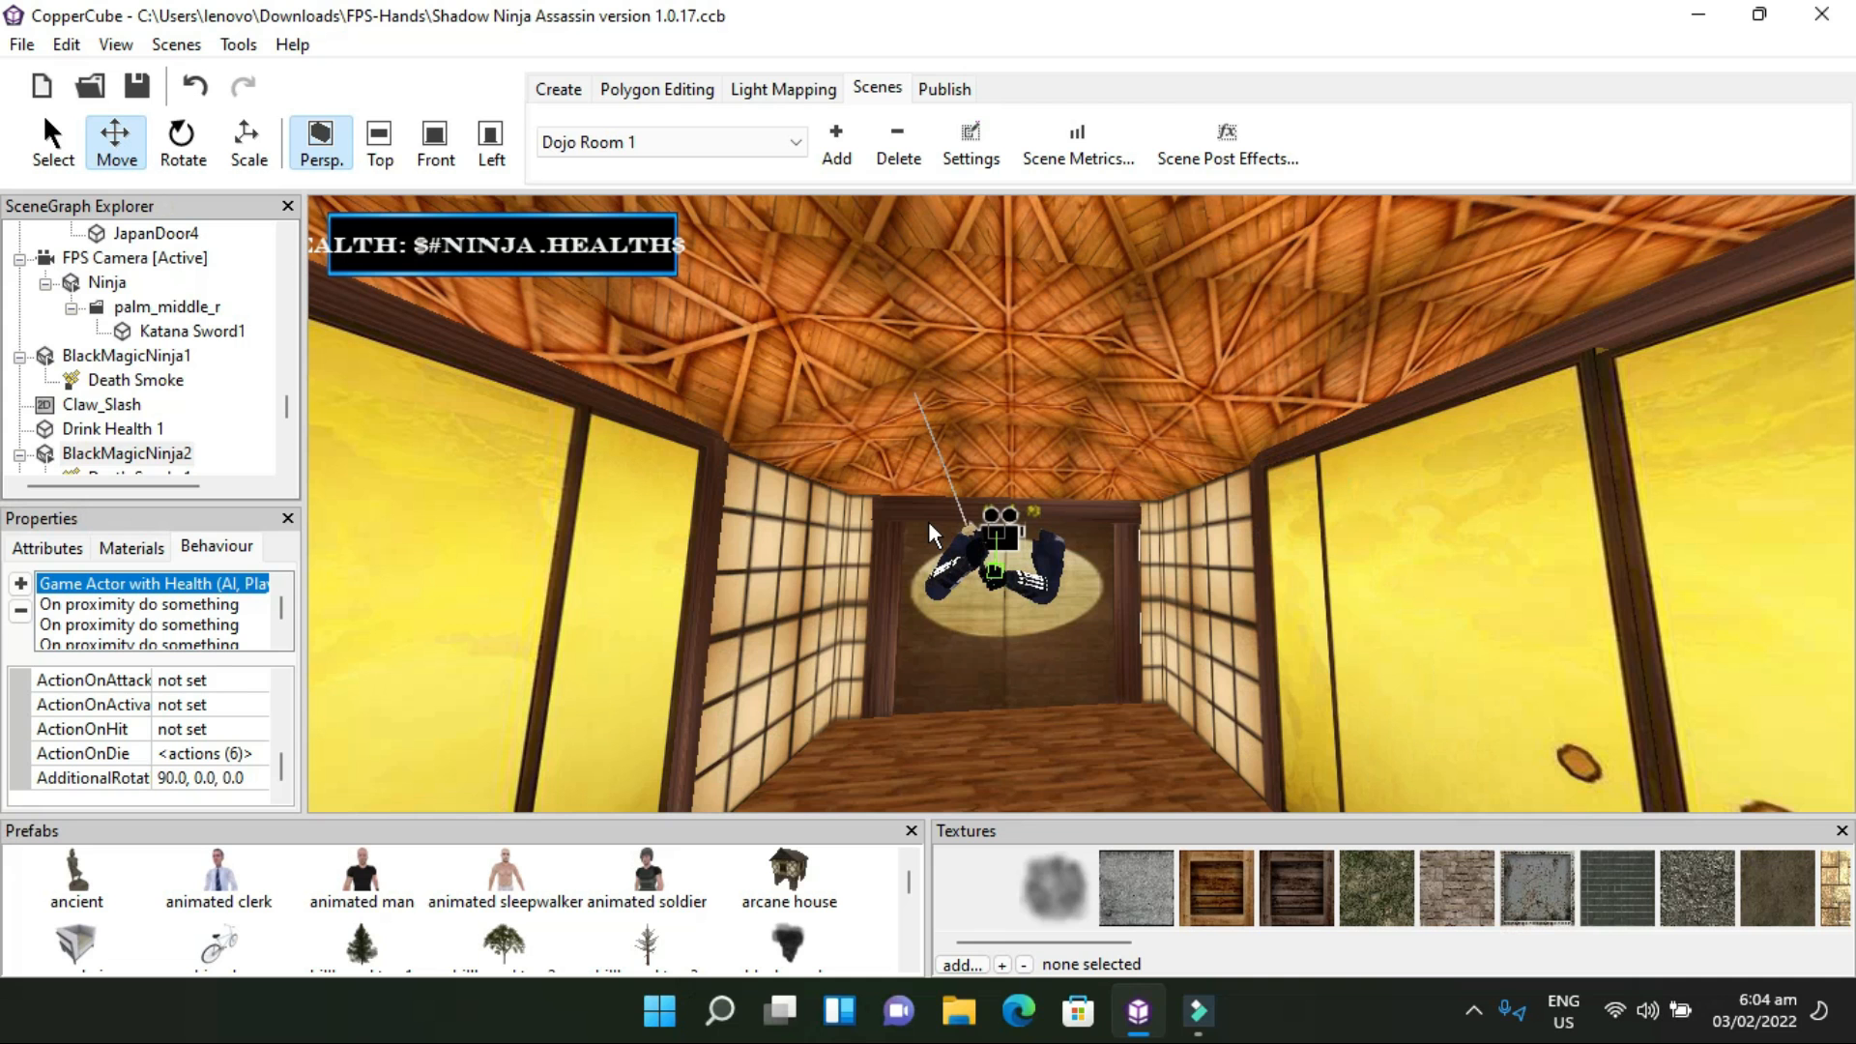